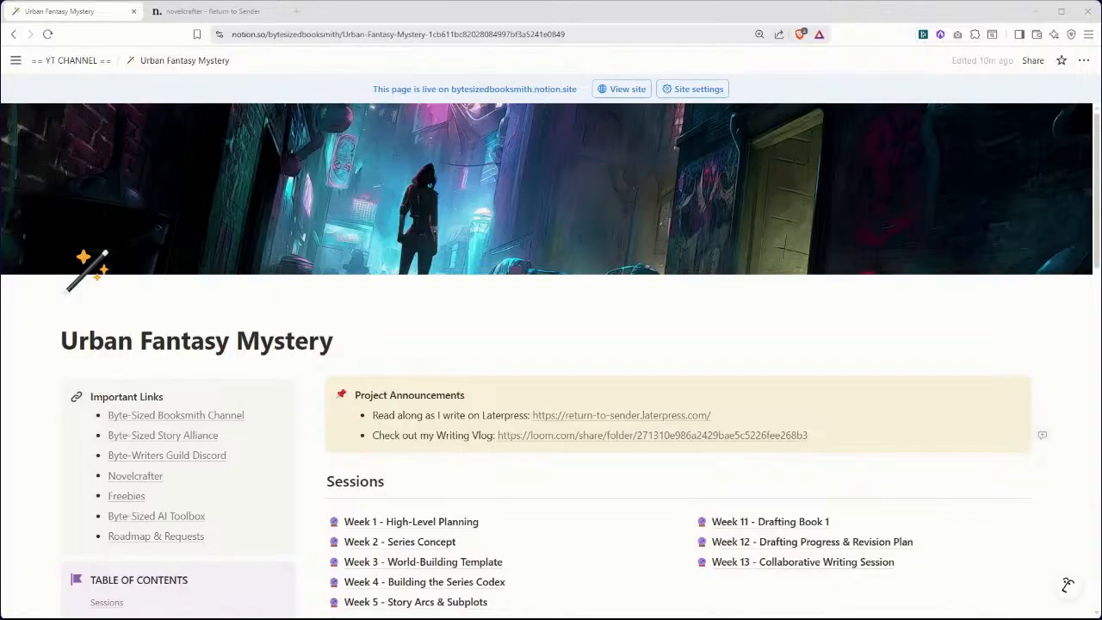
- Open the Week 13 - Collaborative Writing Session page from the project's Sessions list
scroll(681, 582, "down", 3)
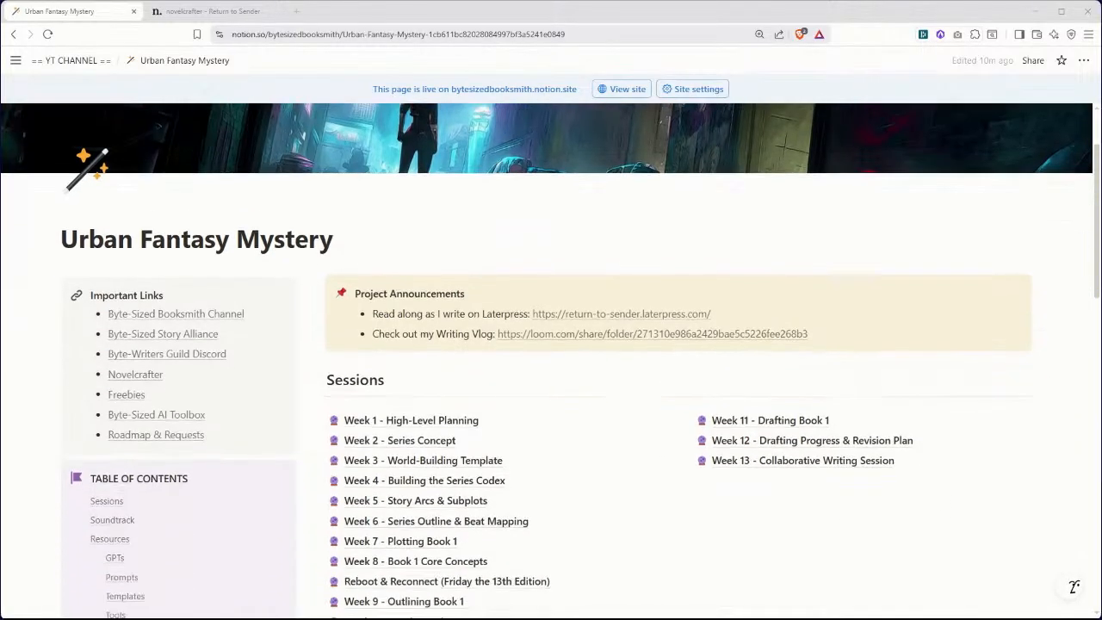
left_click(815, 457)
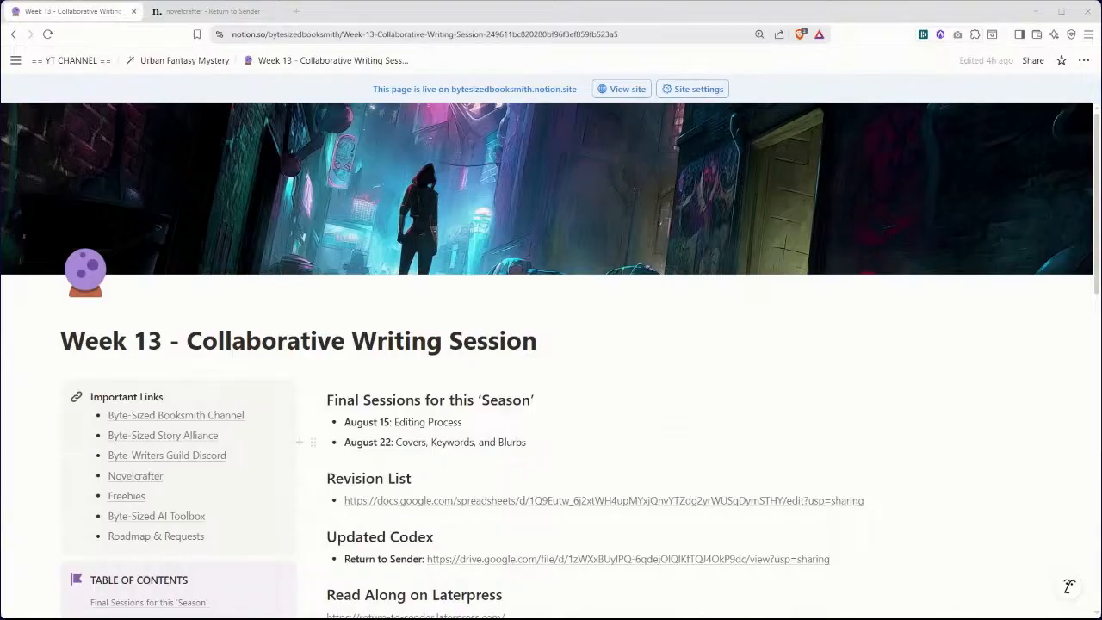
- Open the linked Revision List spreadsheet in Google Sheets and examine the scene notes down to the Scene 13/14 entries
scroll(551, 360, "down", 1)
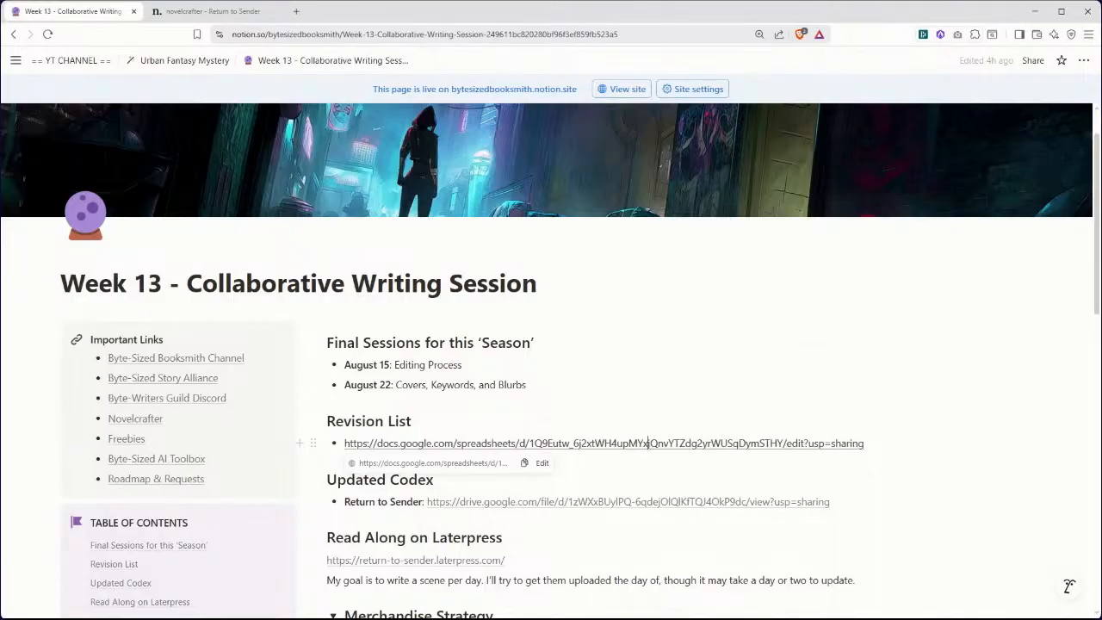
left_click(648, 443)
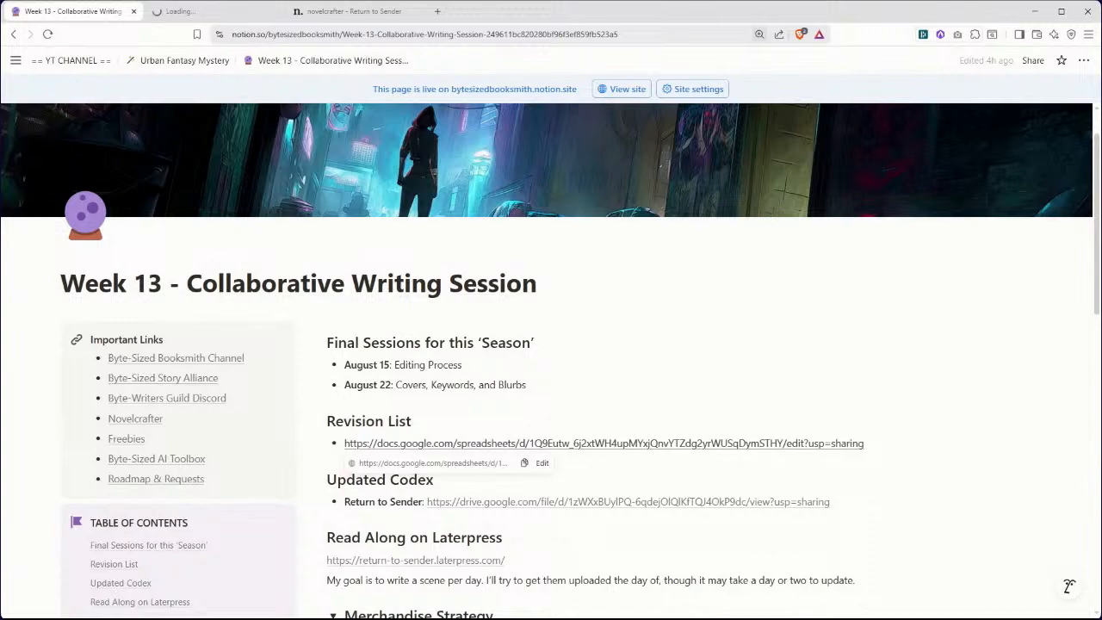
left_click(215, 14)
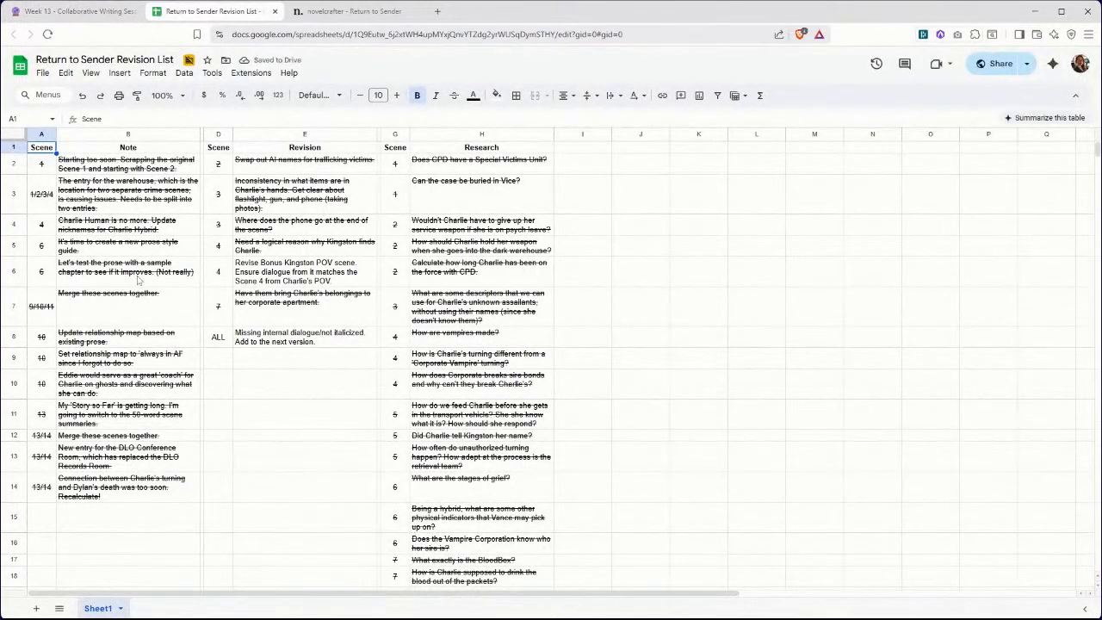
scroll(84, 452, "down", 2)
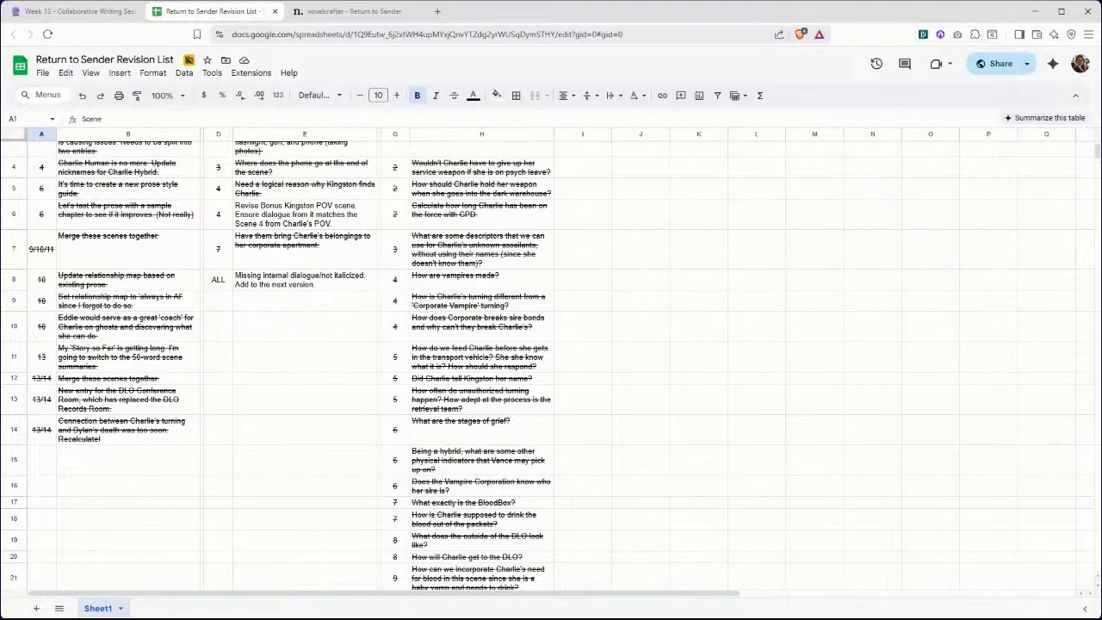
left_click(125, 439)
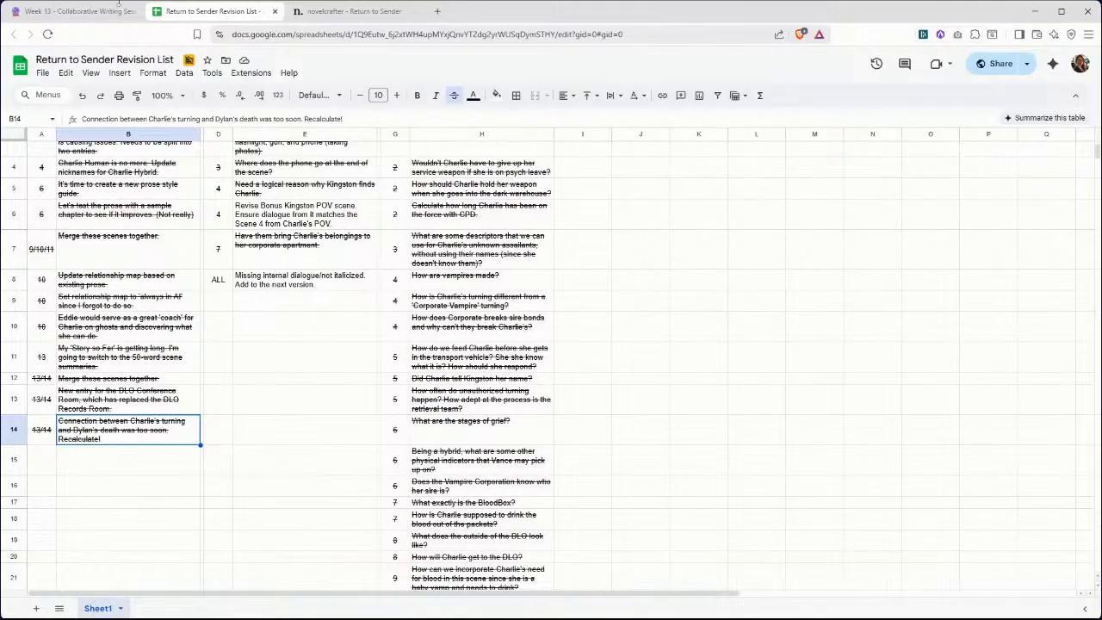
- Switch back to Notion, view the Urban Fantasy Mystery project announcements, and reopen the Week 13 session page
left_click(74, 11)
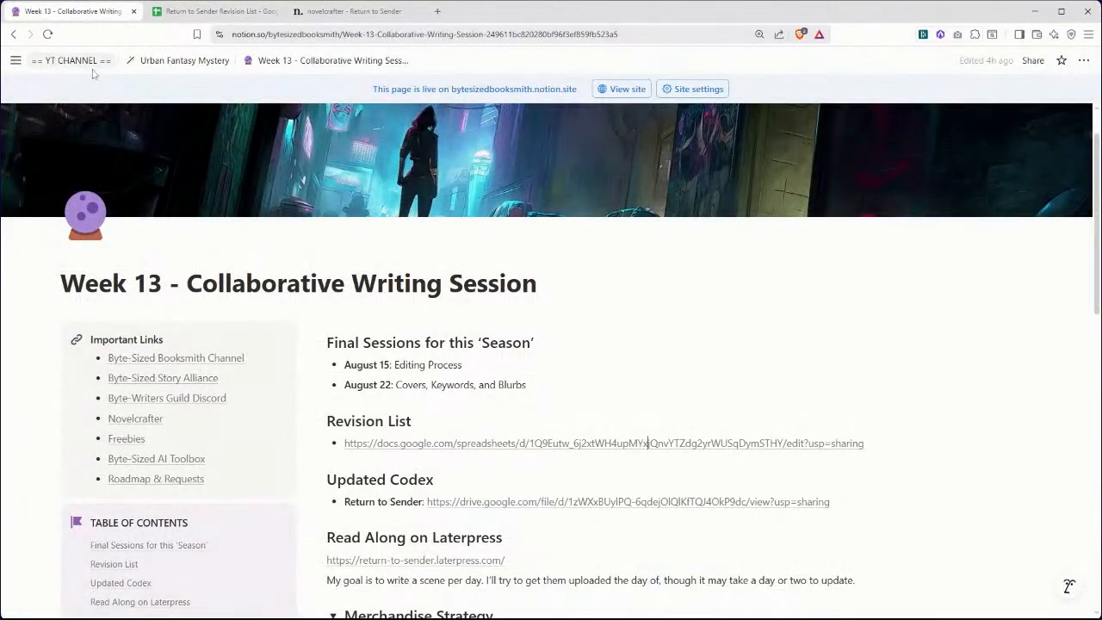
left_click(168, 60)
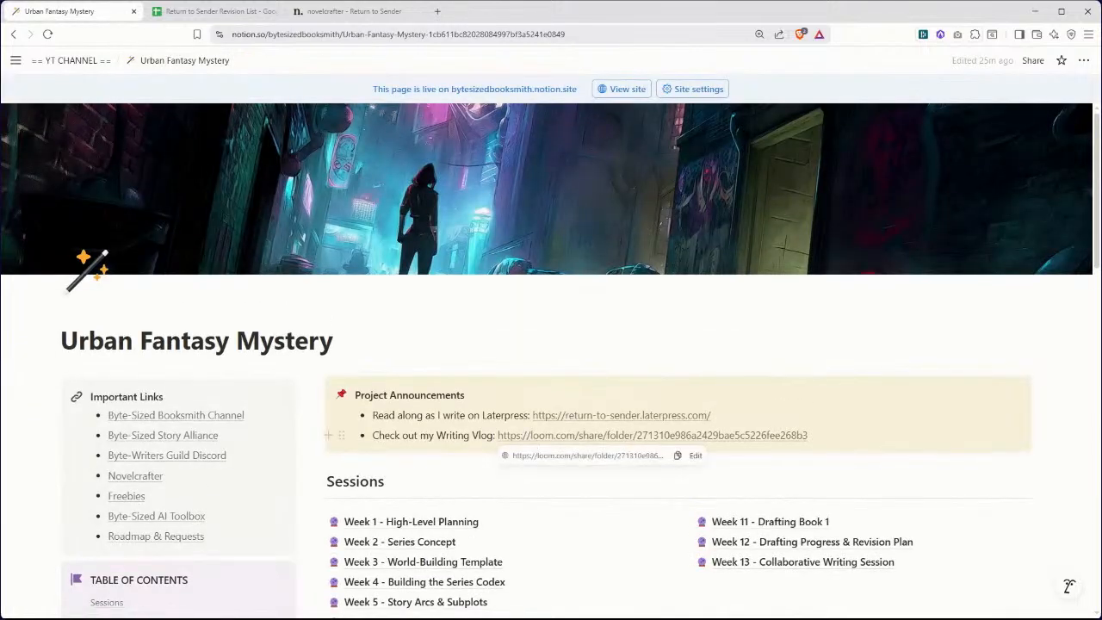
left_click(750, 564)
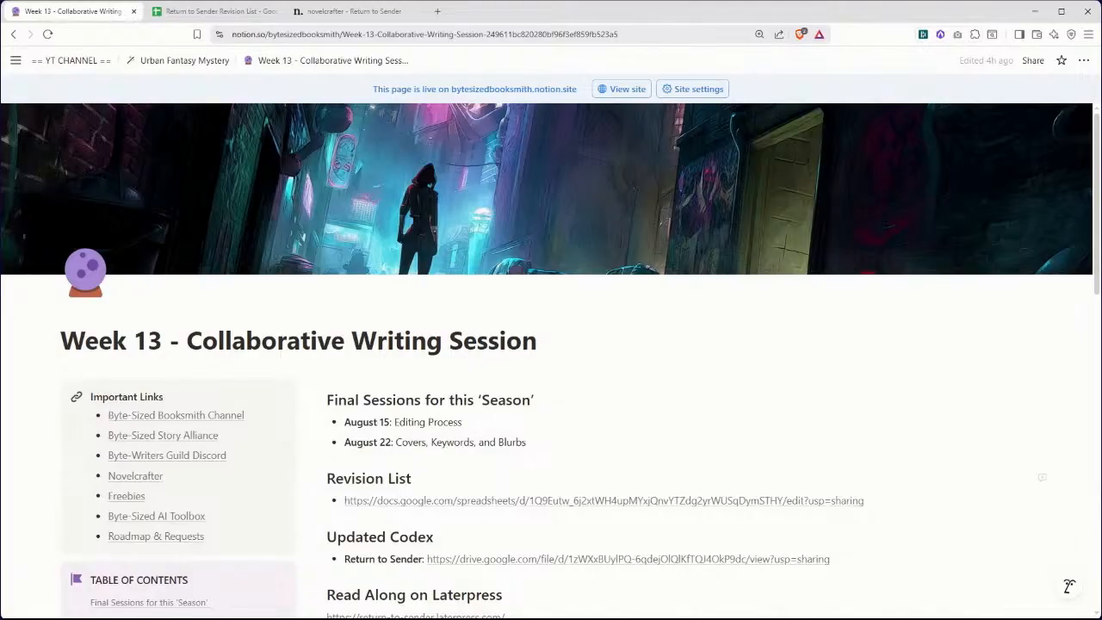
- Look through the Week 13 page down to Merchandise Strategy, collapsing that section and expanding it again
scroll(552, 362, "down", 2)
scroll(551, 362, "down", 2)
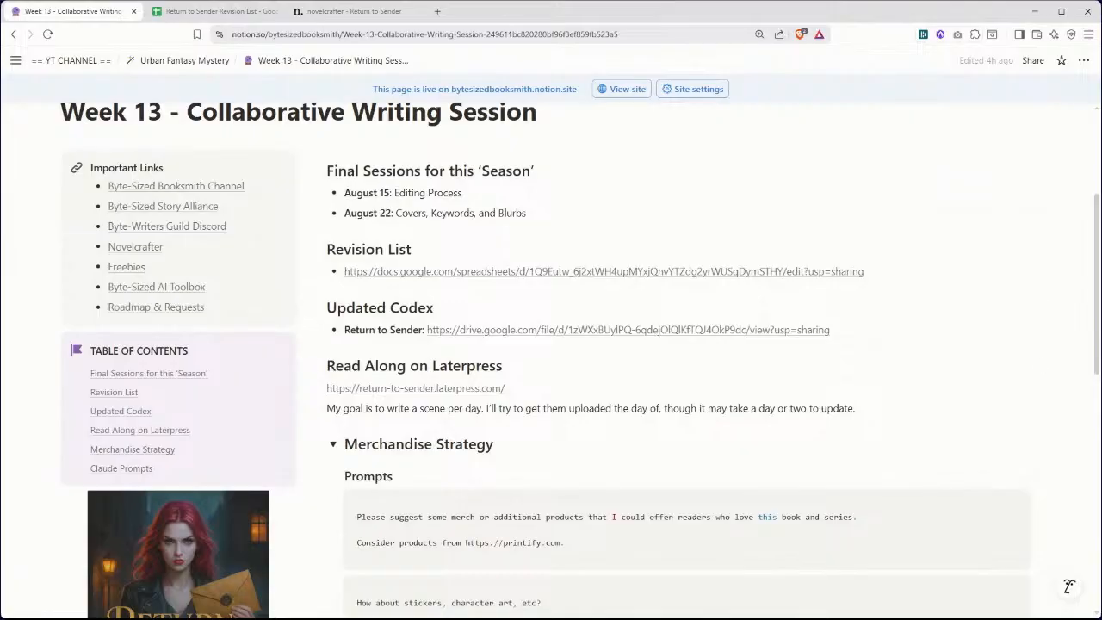
scroll(581, 361, "down", 3)
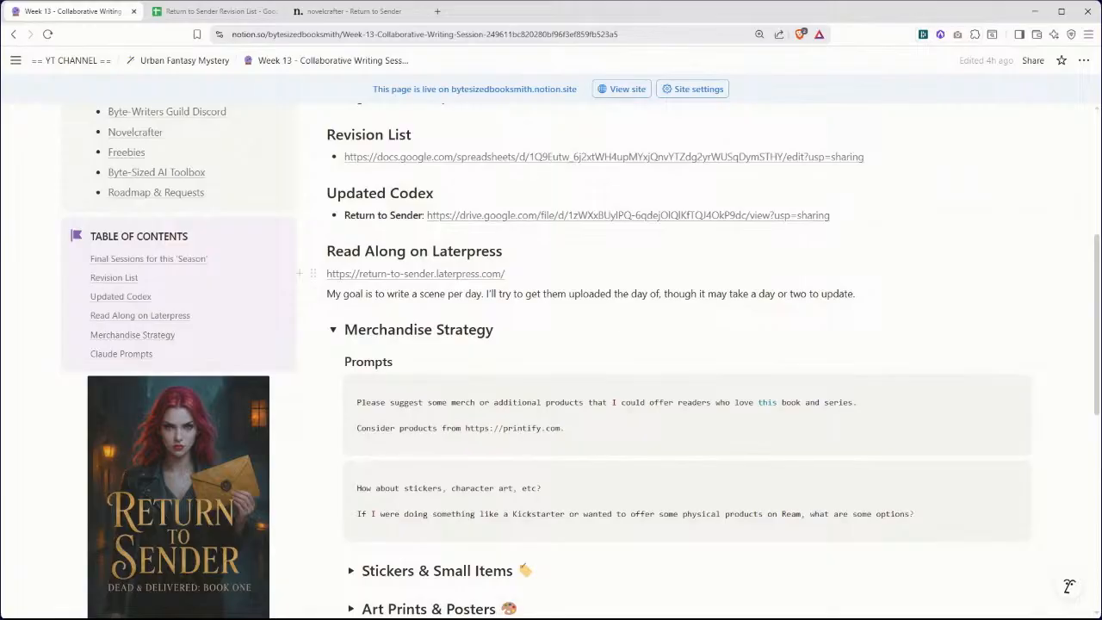
left_click(333, 330)
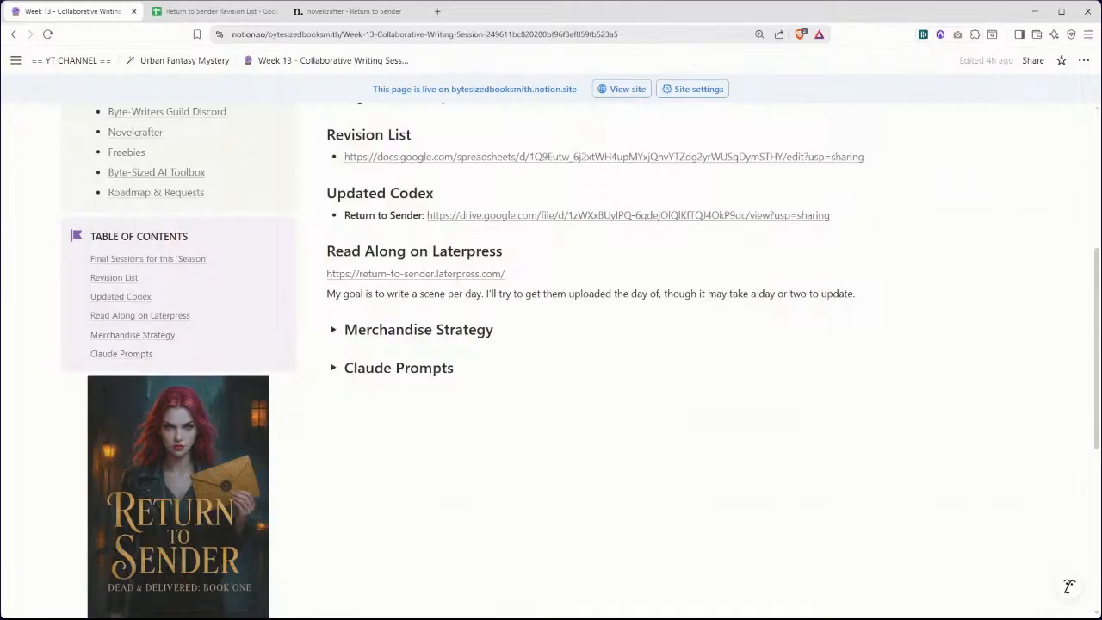
left_click(332, 329)
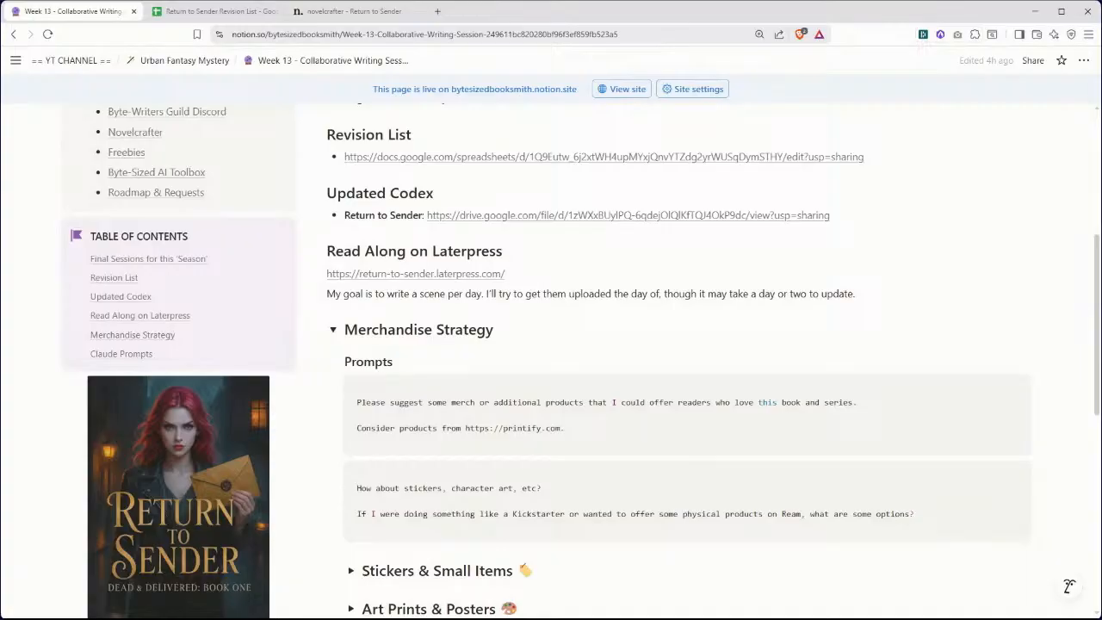
- Examine the merchandise prompts and the Stickers & Small Items ideas, leaving that subsection collapsed
scroll(602, 344, "down", 2)
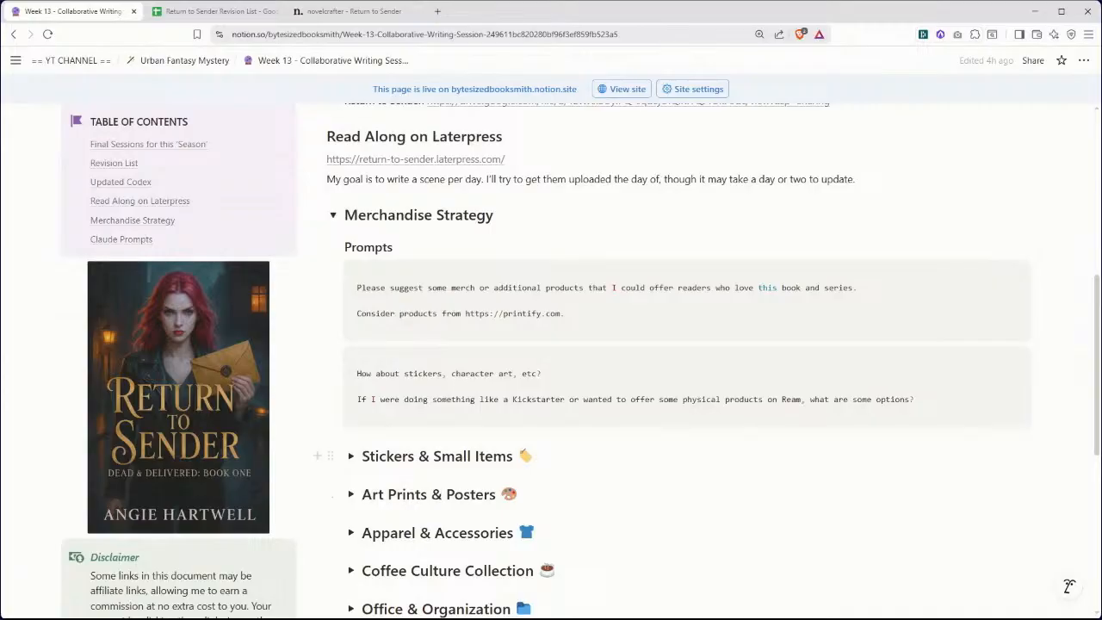
scroll(689, 370, "down", 1)
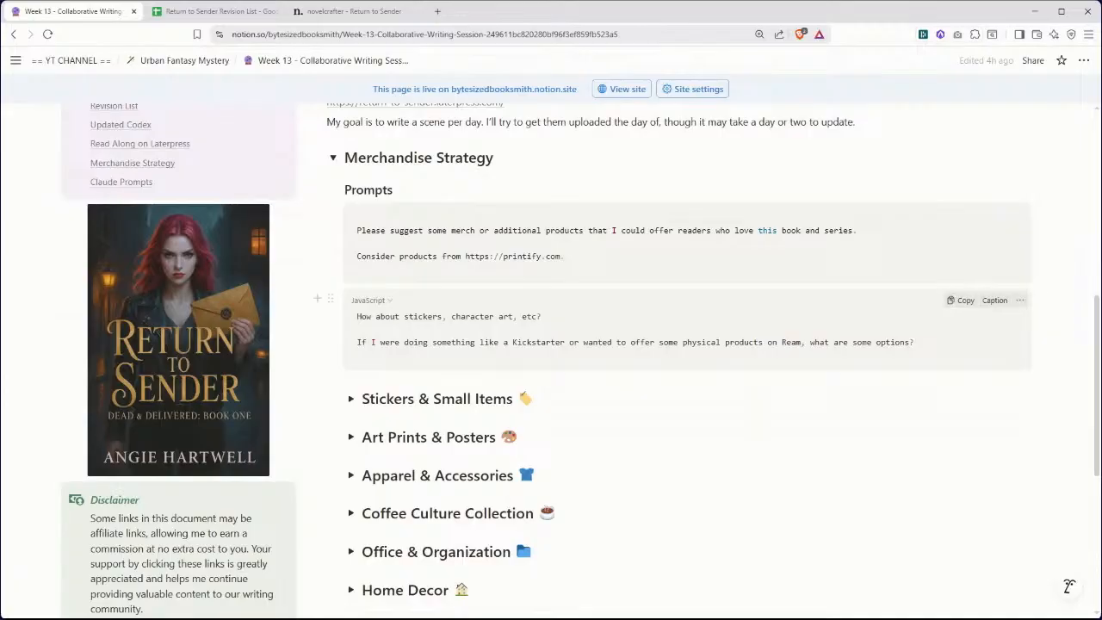
scroll(581, 361, "down", 3)
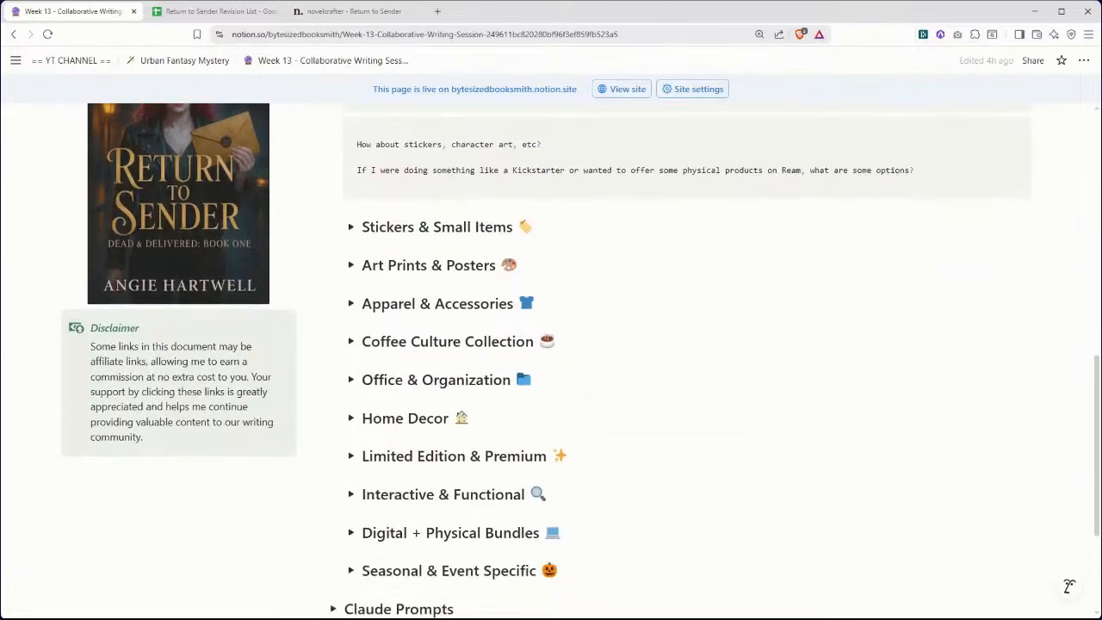
left_click(351, 227)
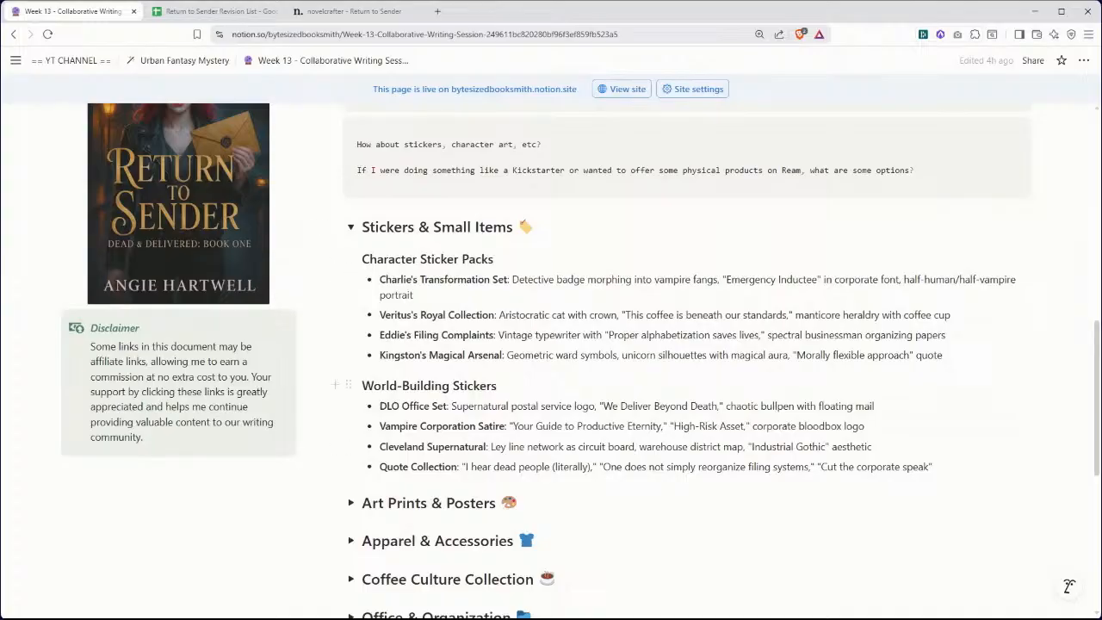
left_click(351, 227)
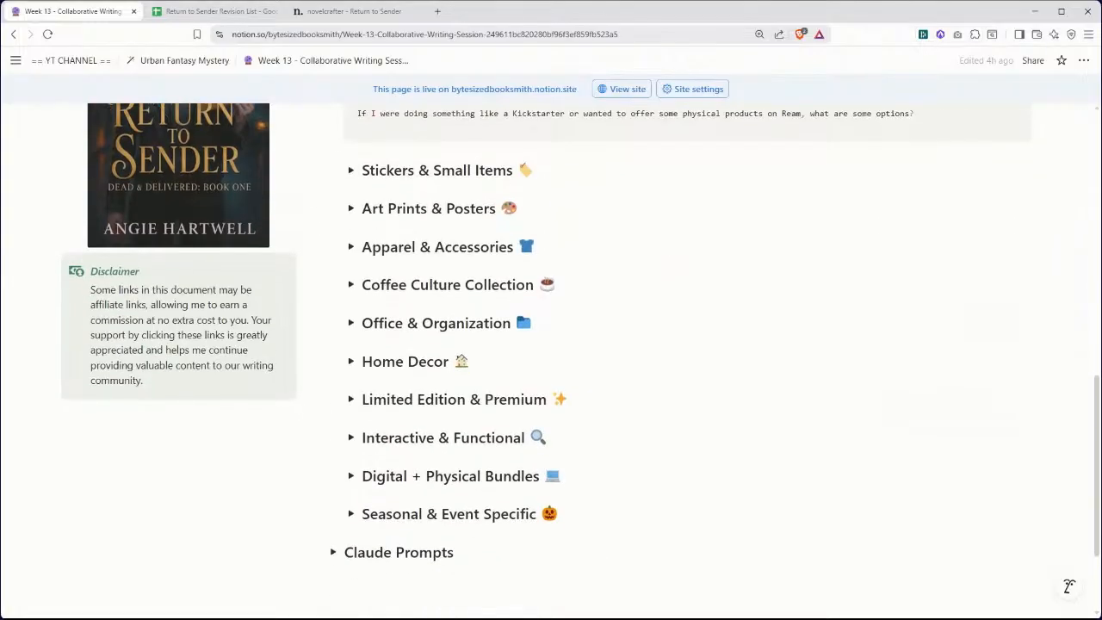
- Examine the Art Prints & Posters and Apparel & Accessories ideas, collapsing each subsection after reading
scroll(352, 228, "down", 1)
left_click(352, 210)
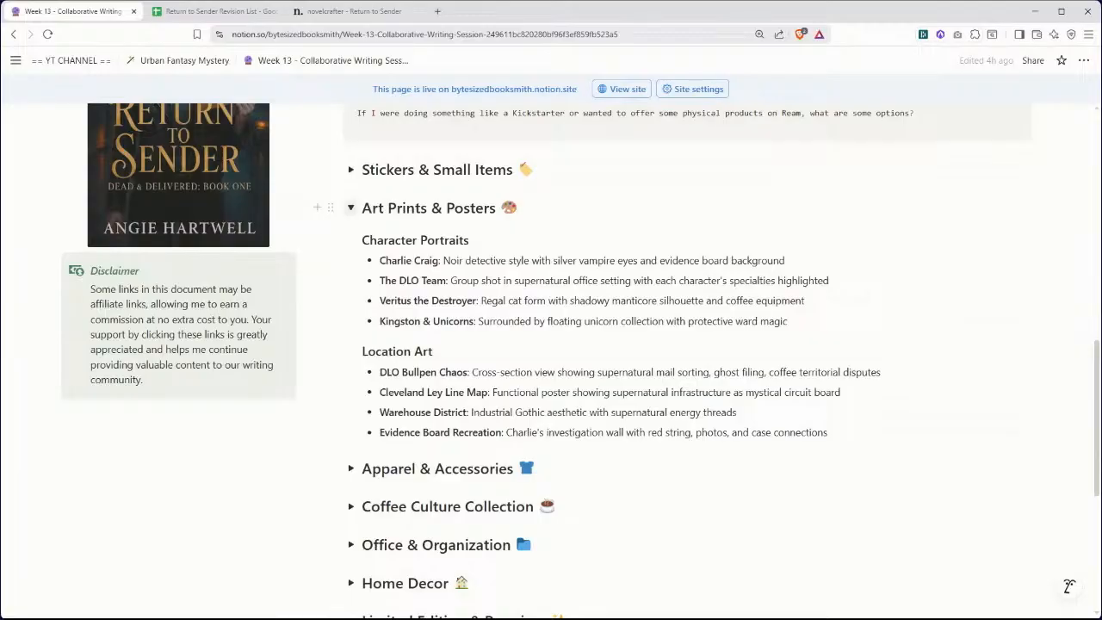
left_click(351, 209)
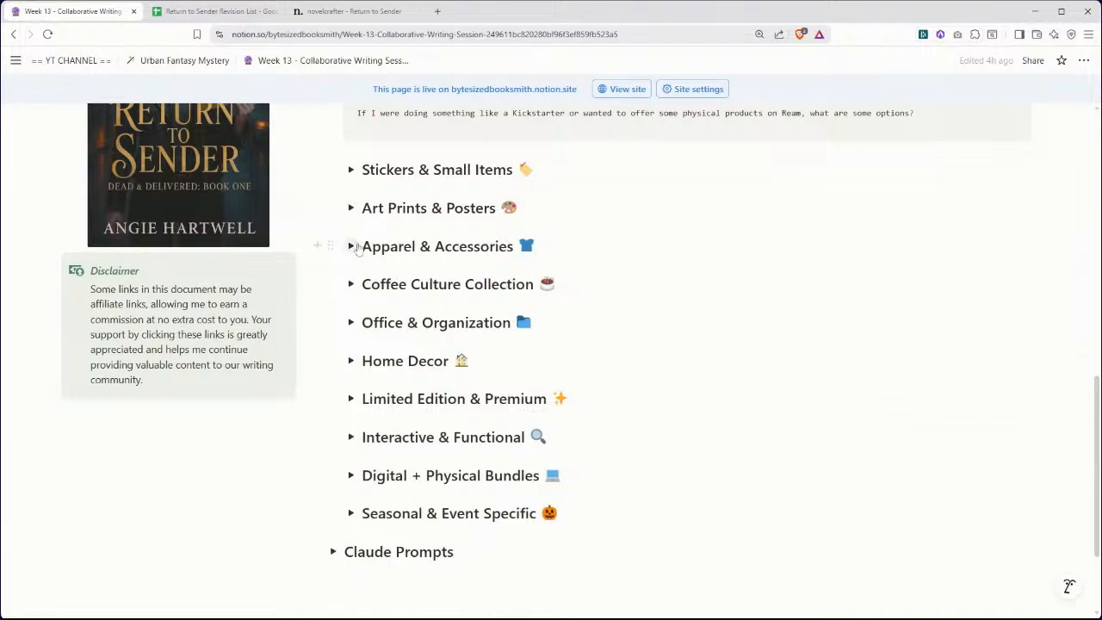
left_click(351, 246)
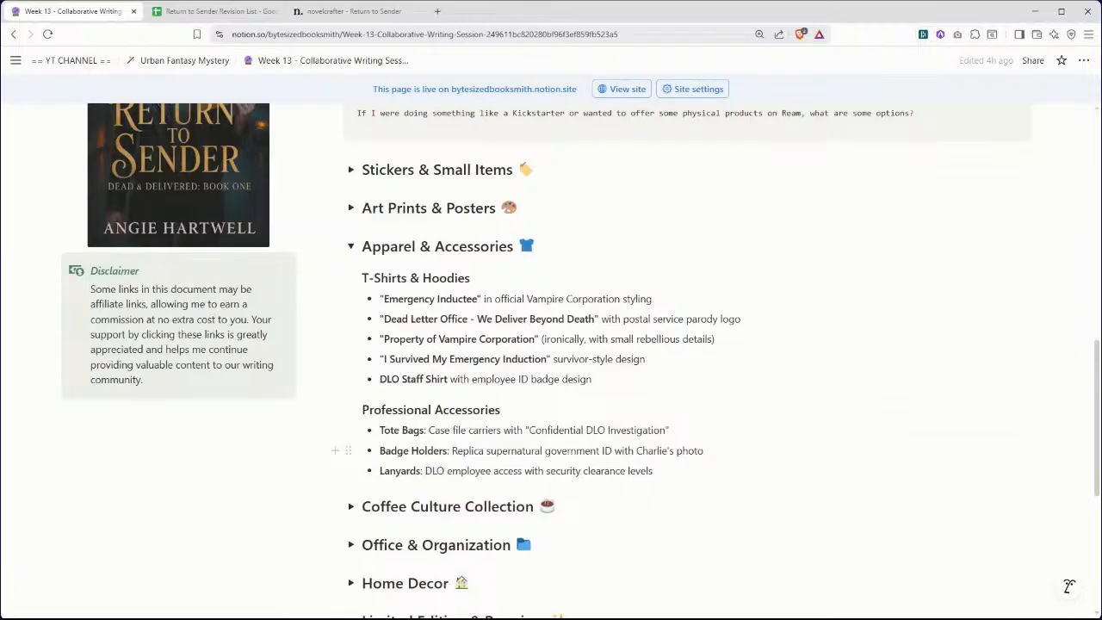
left_click(352, 246)
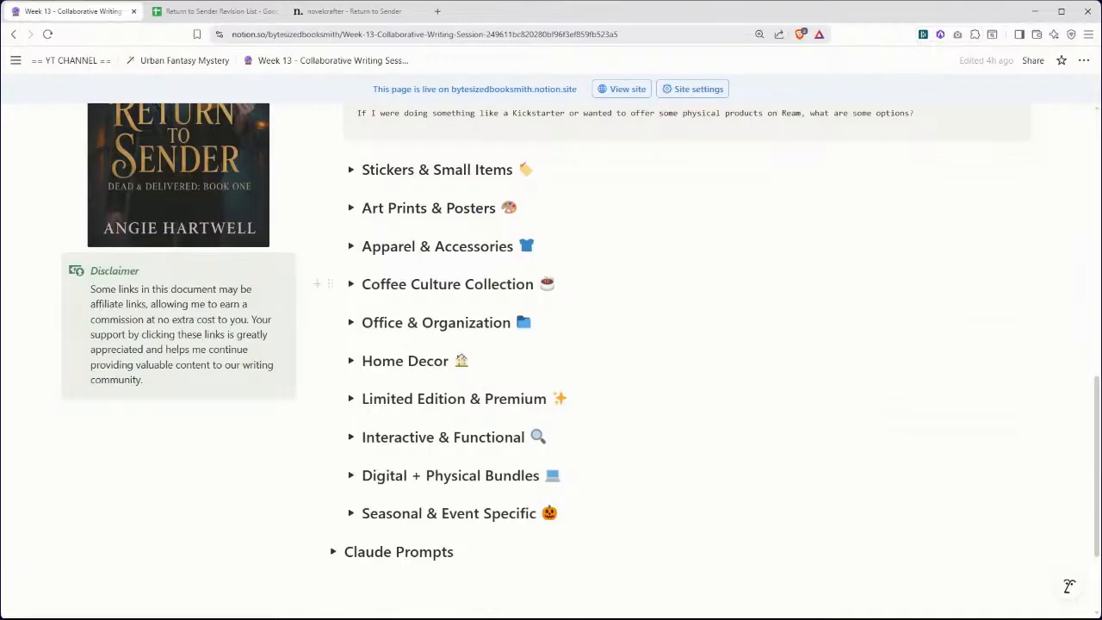
- Examine the Coffee Culture Collection and Office & Organization ideas, collapsing each subsection after reading
left_click(351, 284)
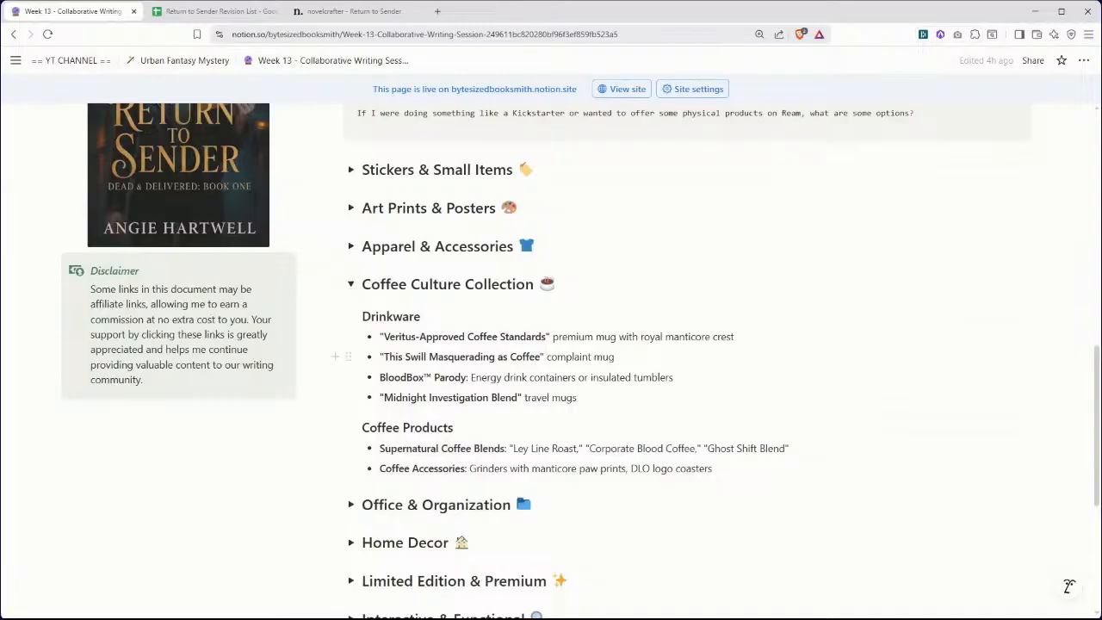
left_click(351, 284)
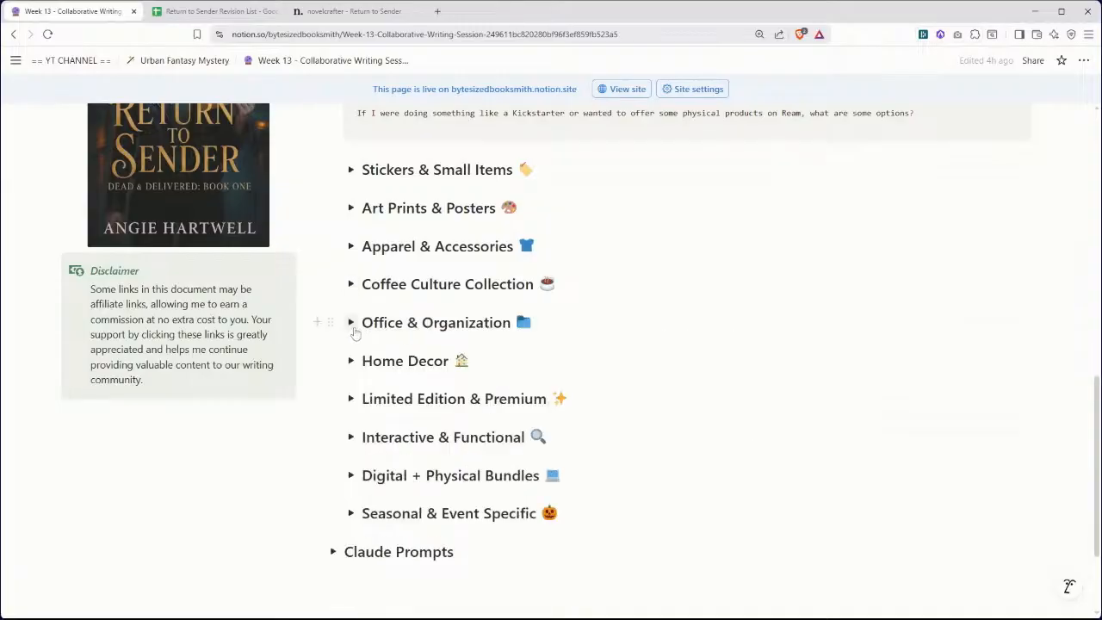
left_click(352, 323)
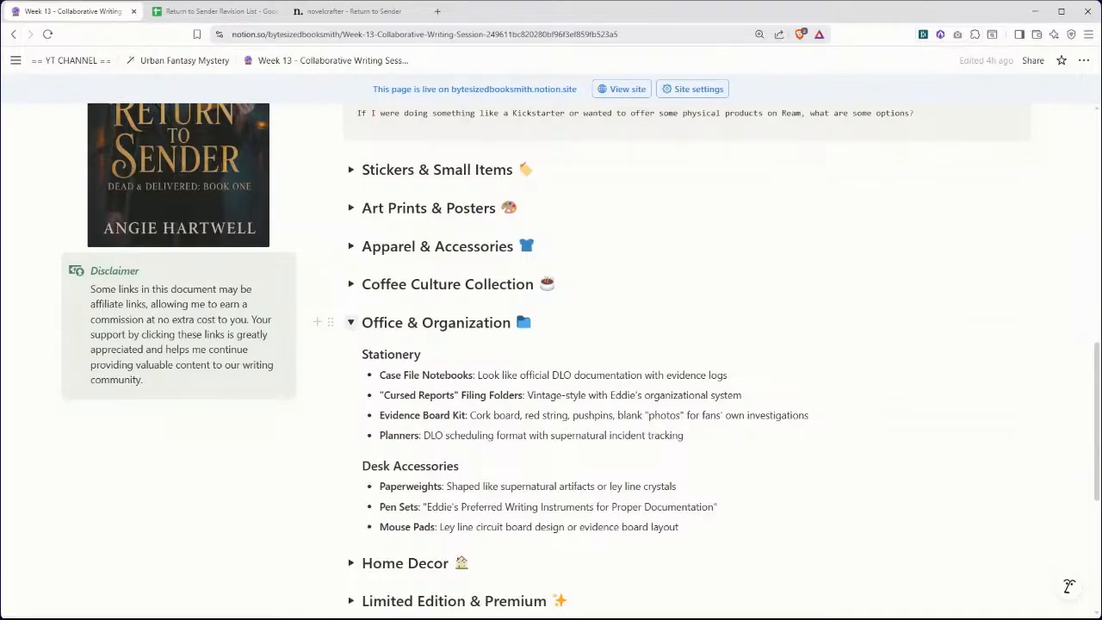
left_click(350, 323)
- Examine the Home Decor and Limited Edition & Premium ideas, collapsing each subsection after reading
left_click(351, 361)
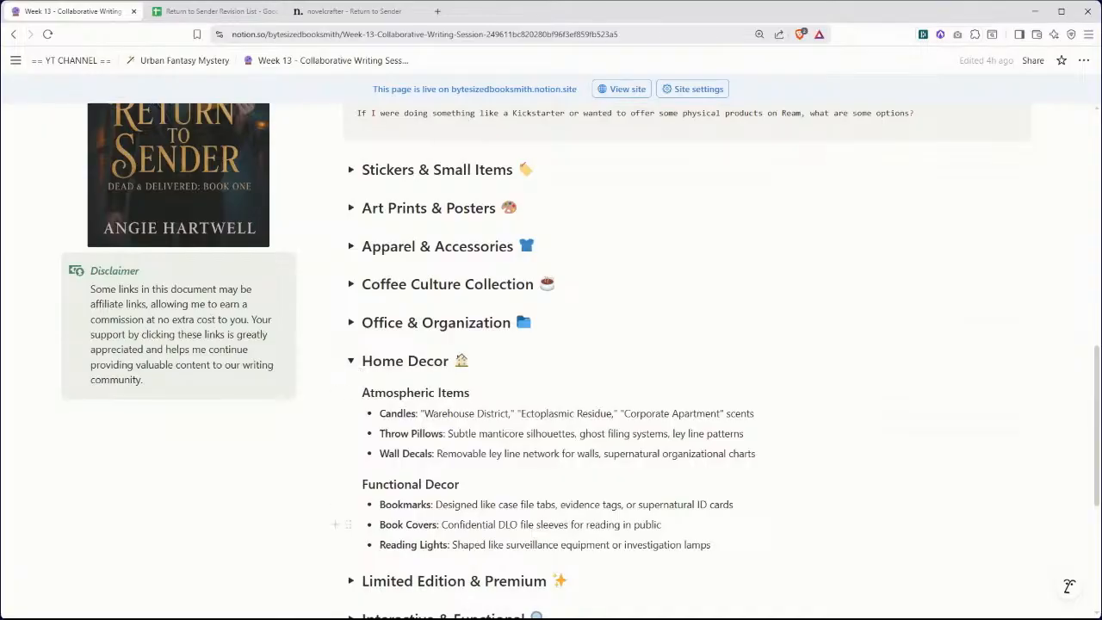
scroll(551, 362, "down", 1)
scroll(551, 362, "down", 1)
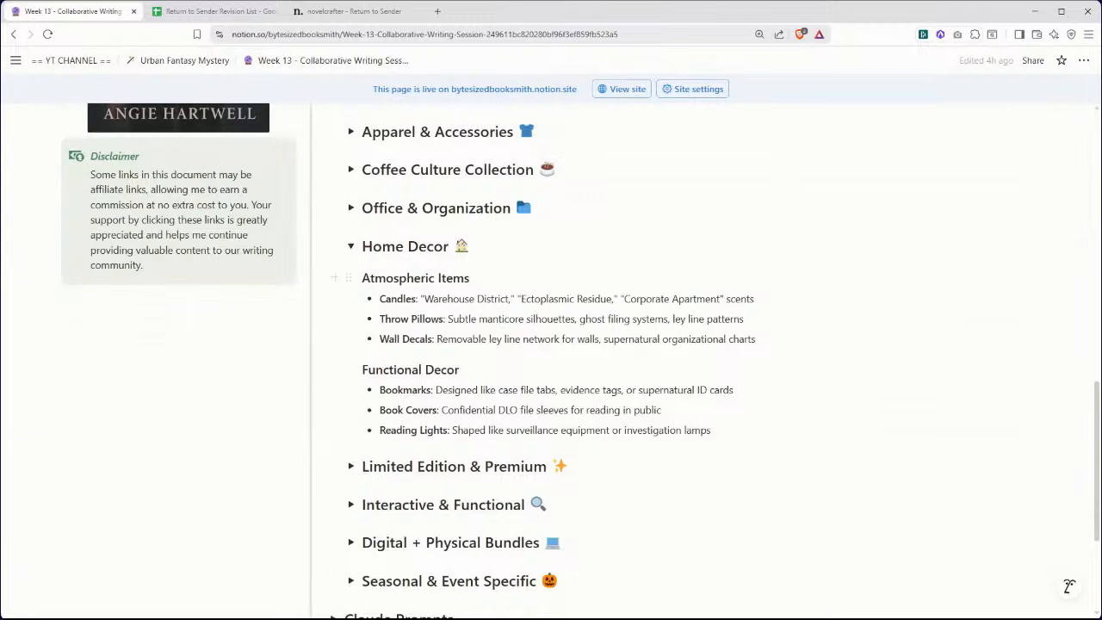
left_click(352, 247)
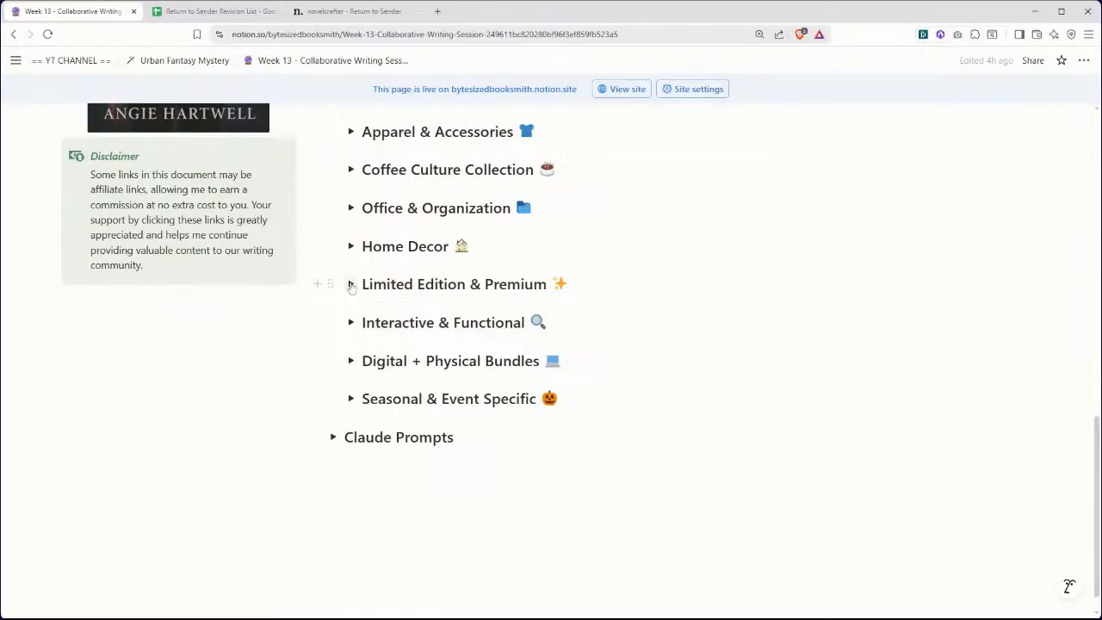
left_click(350, 285)
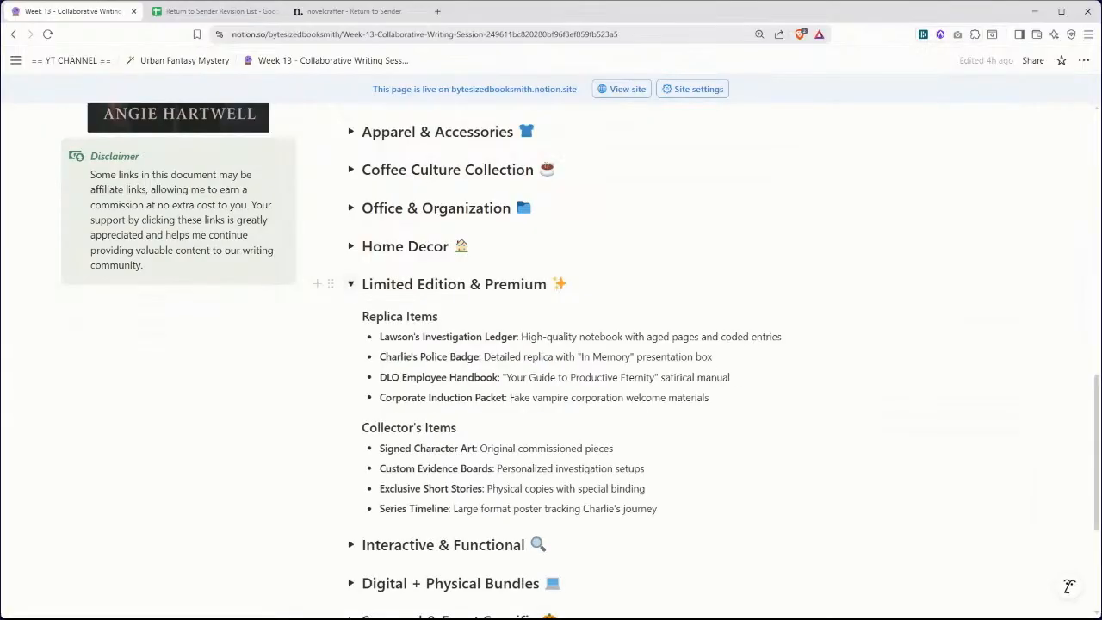
scroll(352, 319, "down", 1)
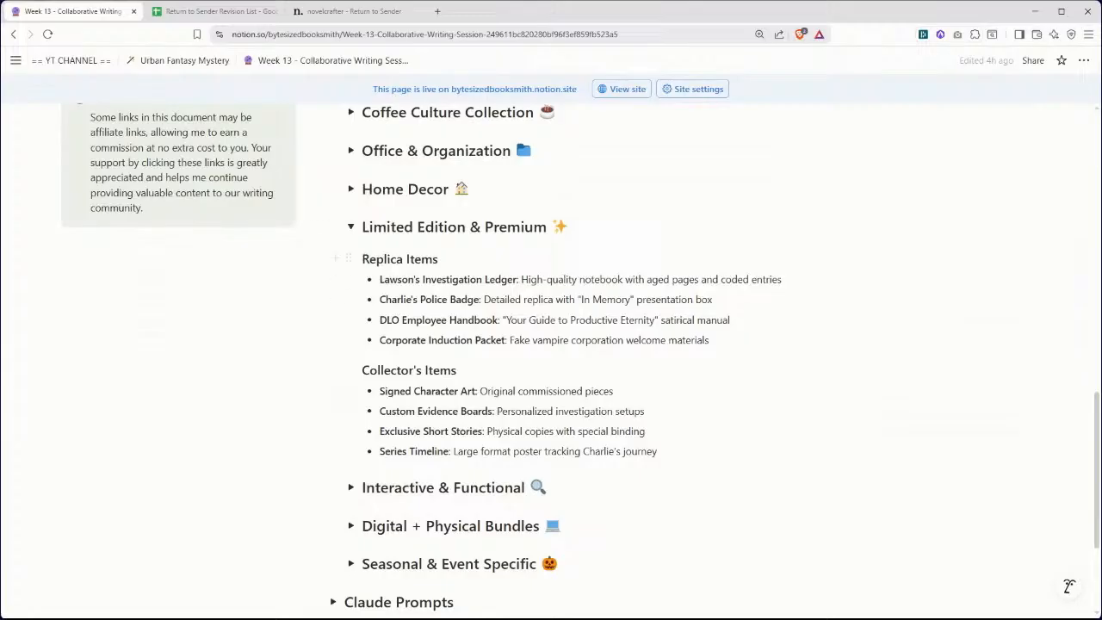
left_click(351, 227)
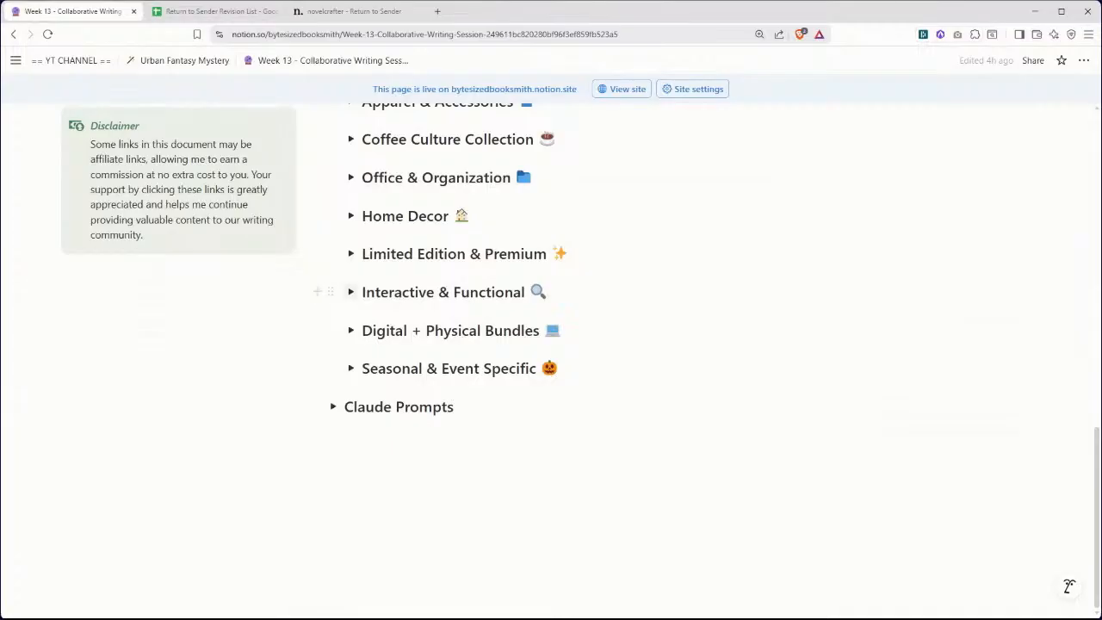
- Examine the Interactive & Functional ideas, collapse them, and expand Digital + Physical Bundles to read its offerings
left_click(351, 292)
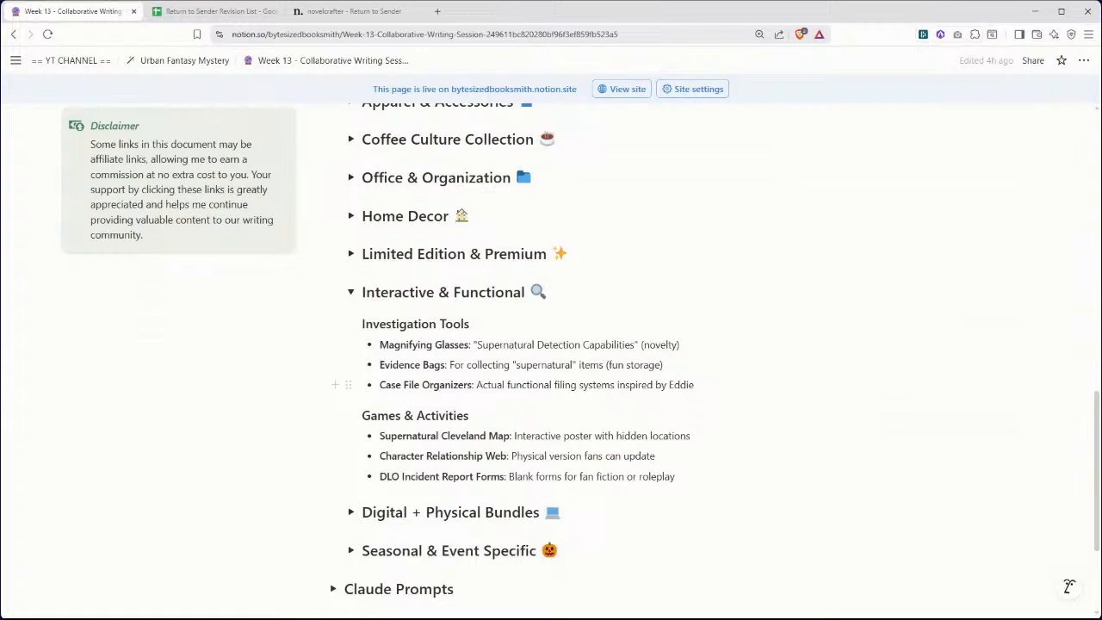
left_click(351, 294)
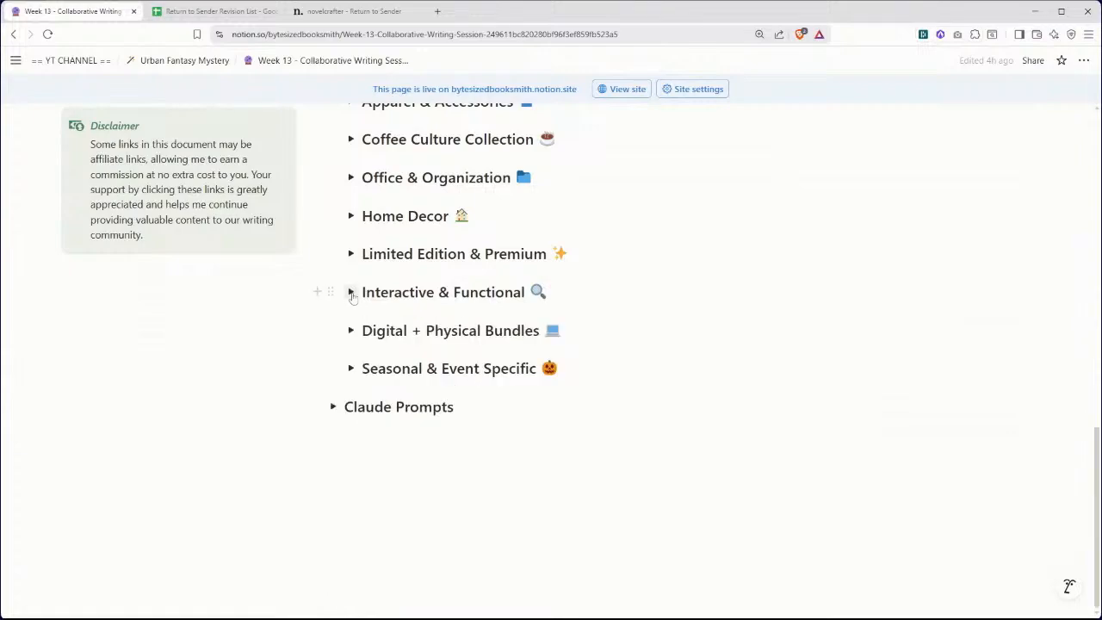
left_click(350, 333)
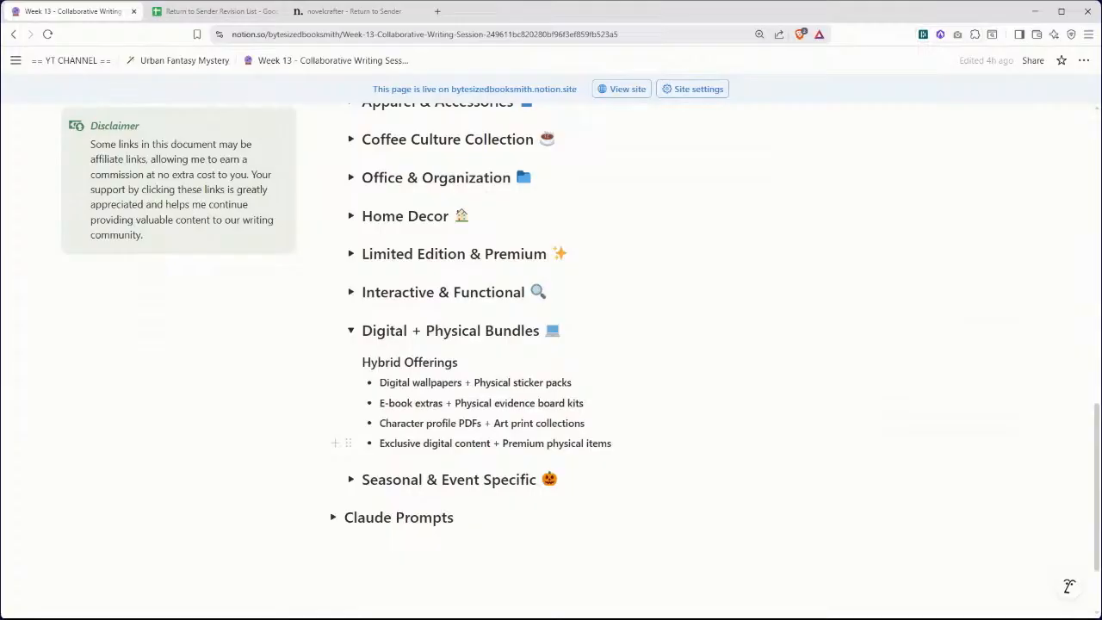
- Collapse Digital + Physical Bundles, read the holiday editions and convention exclusives under Seasonal & Event Specific, and collapse that subsection
left_click(350, 331)
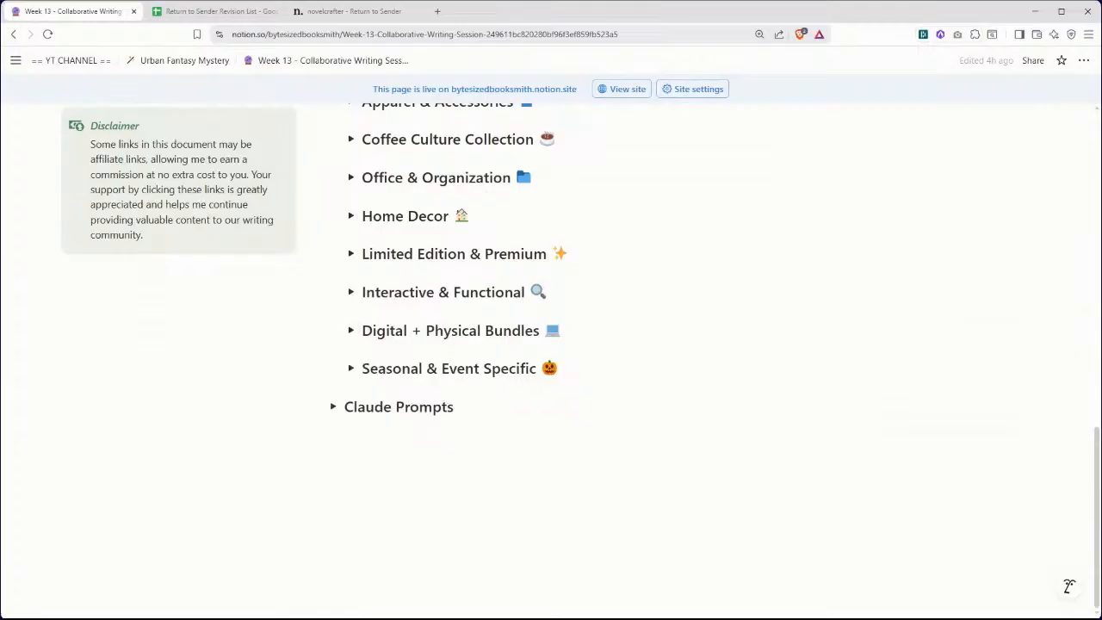
left_click(352, 369)
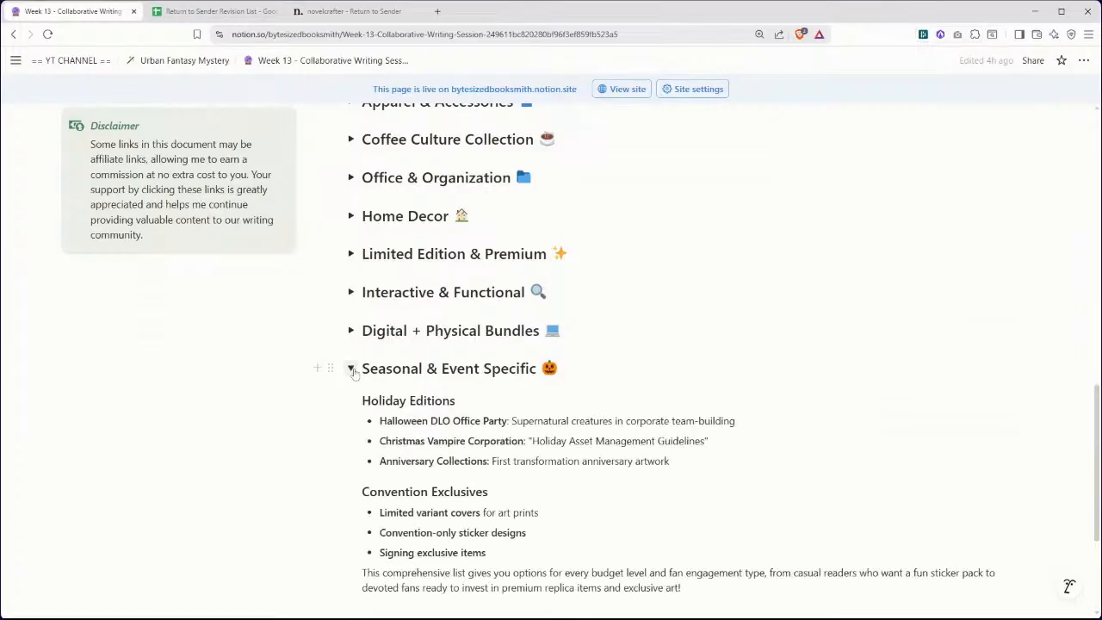
scroll(529, 392, "down", 1)
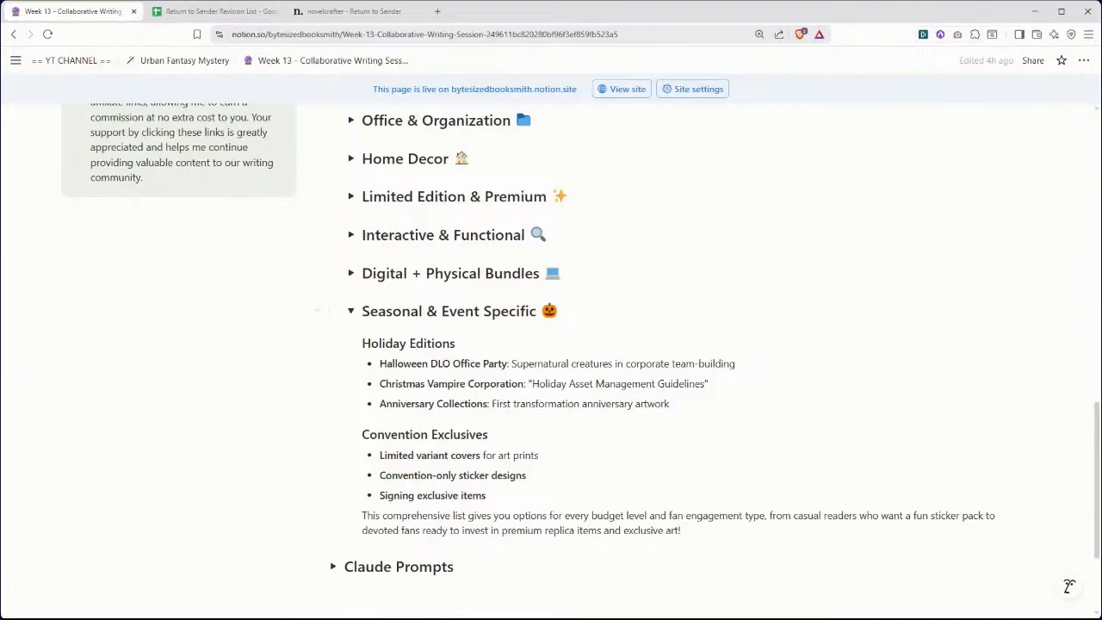
left_click(352, 312)
- Look back over the merchandise prompts, examine the Claude Prompts section with its scene brief template, and collapse it
scroll(353, 315, "up", 4)
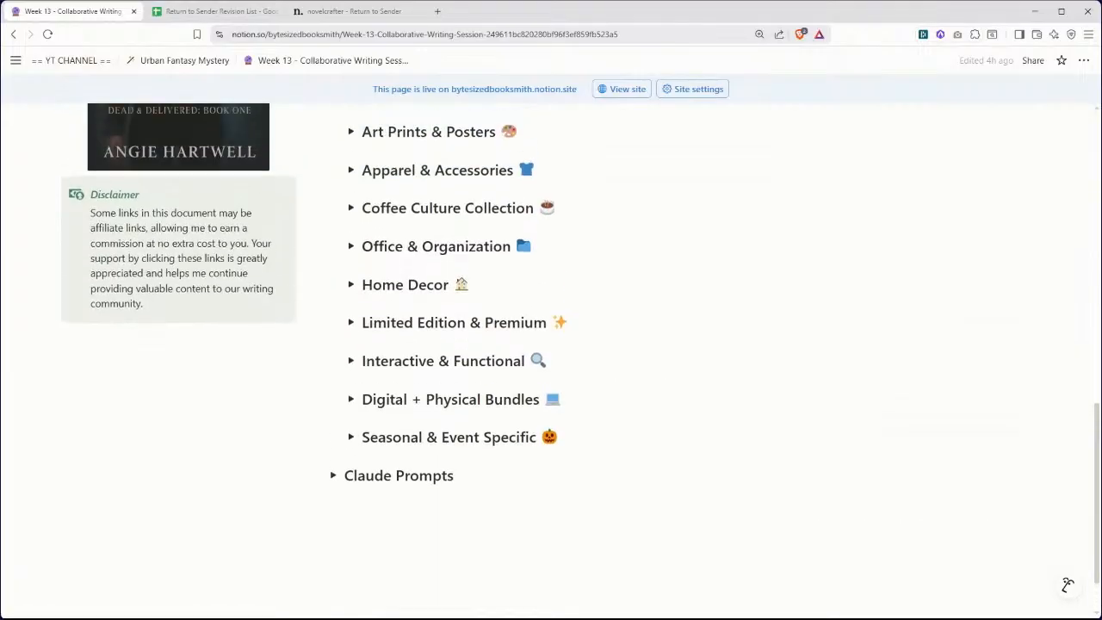
scroll(1068, 584, "up", 2)
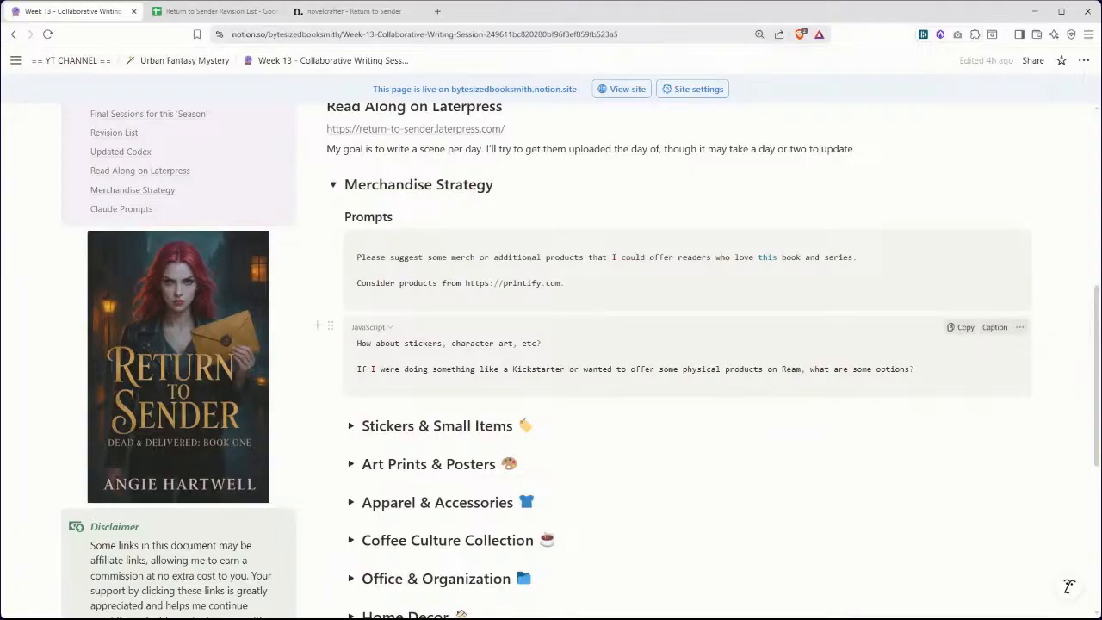
scroll(551, 344, "down", 2)
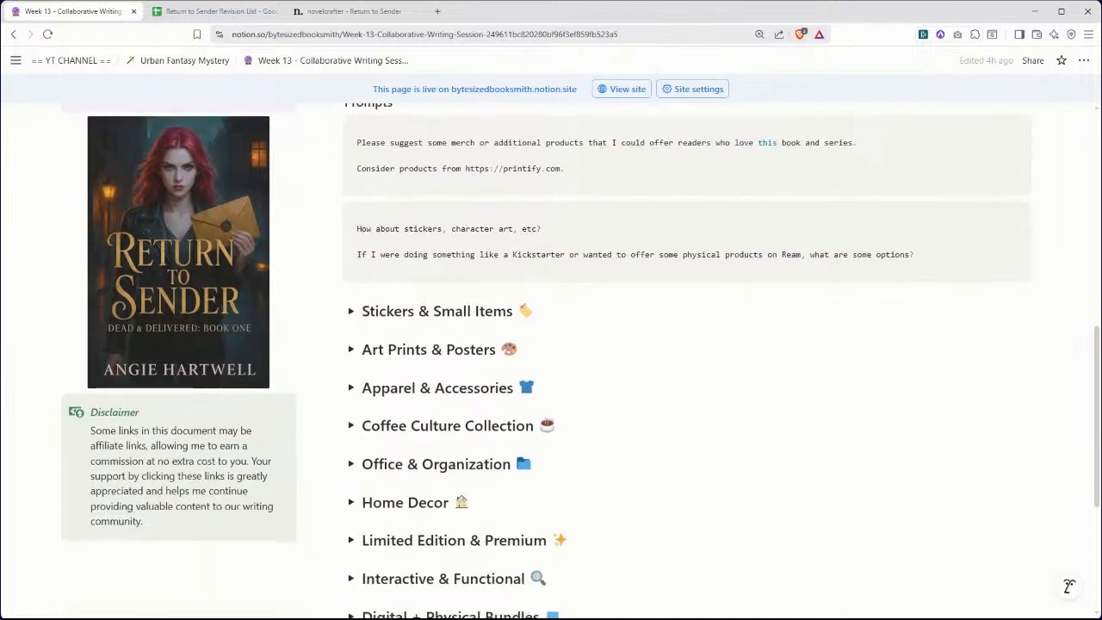
scroll(551, 345, "down", 5)
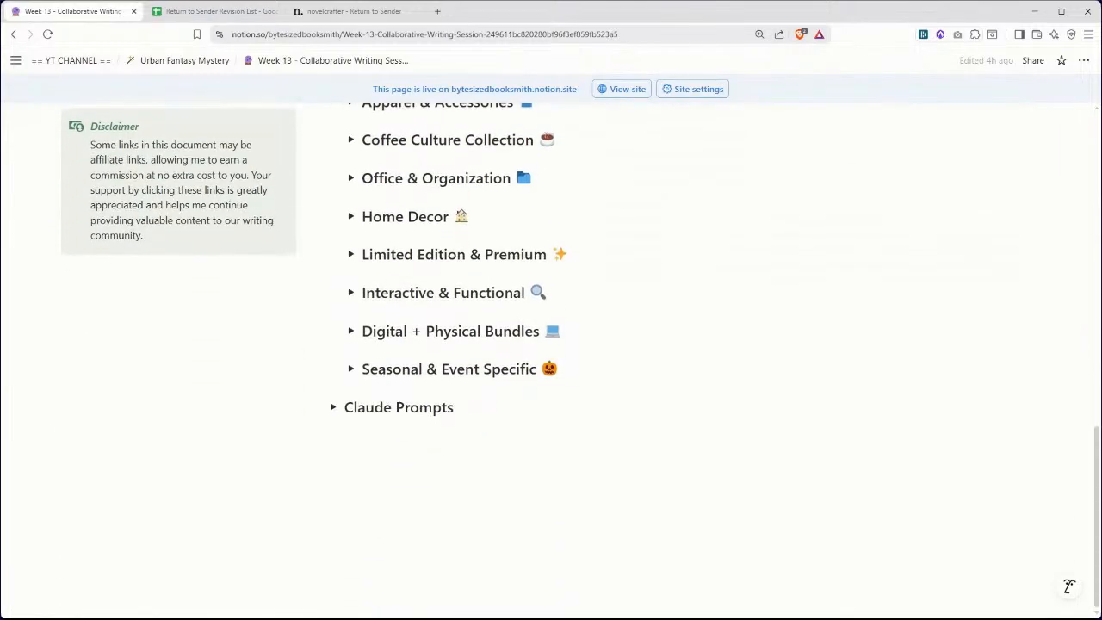
left_click(333, 408)
scroll(551, 345, "down", 7)
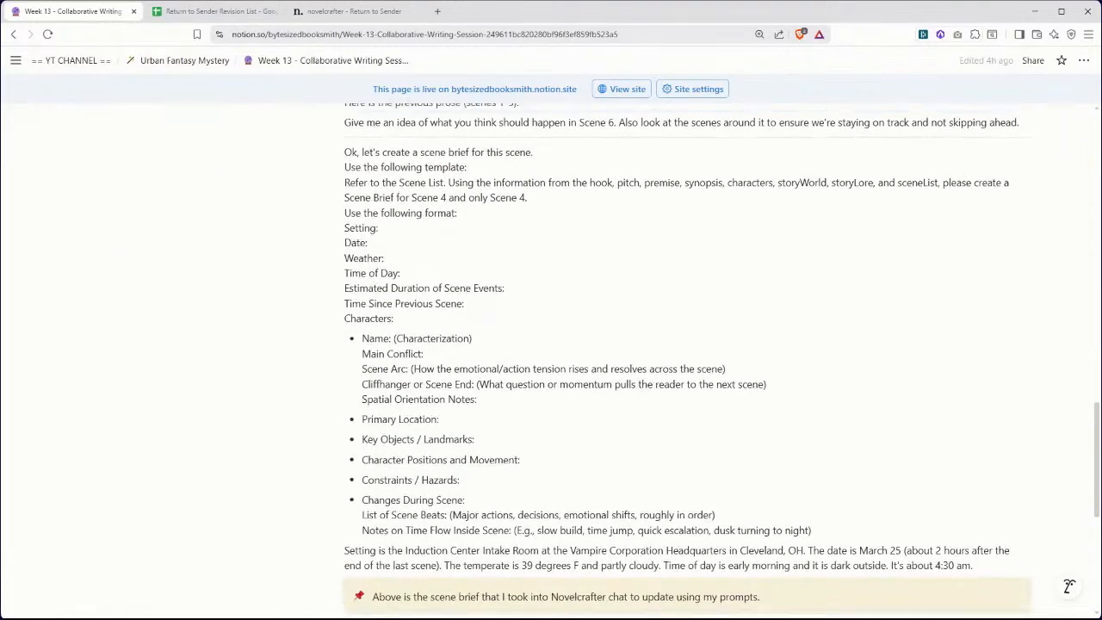
scroll(551, 345, "up", 6)
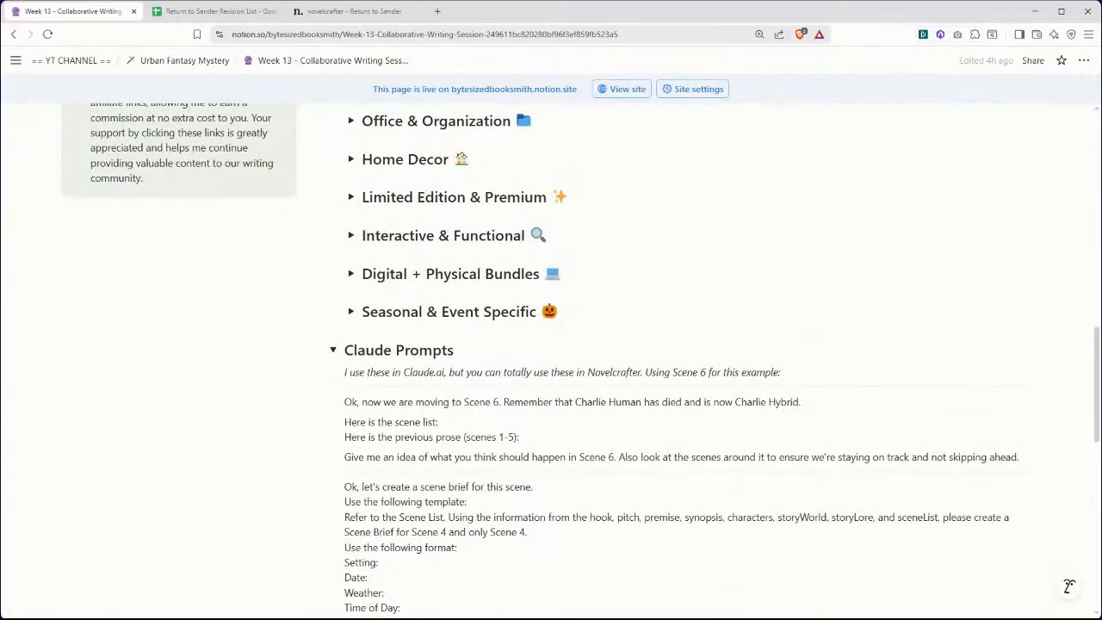
left_click(332, 350)
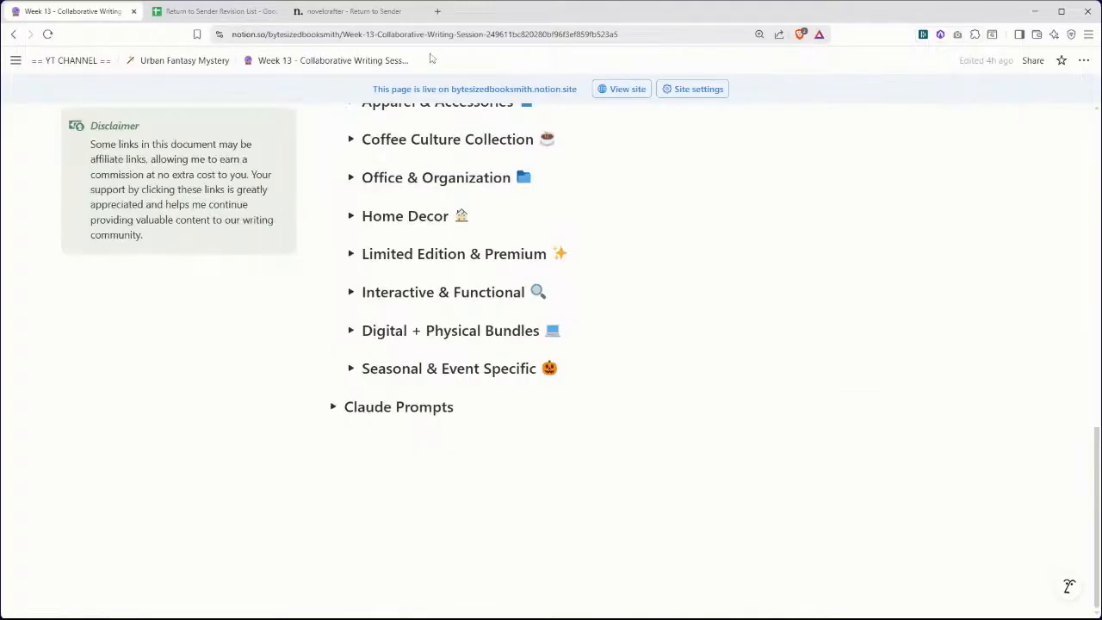
- Switch to the Return to Sender project in Novelcrafter, expand Act 1 to view Chapters 1 to 9, and collapse it again
left_click(371, 15)
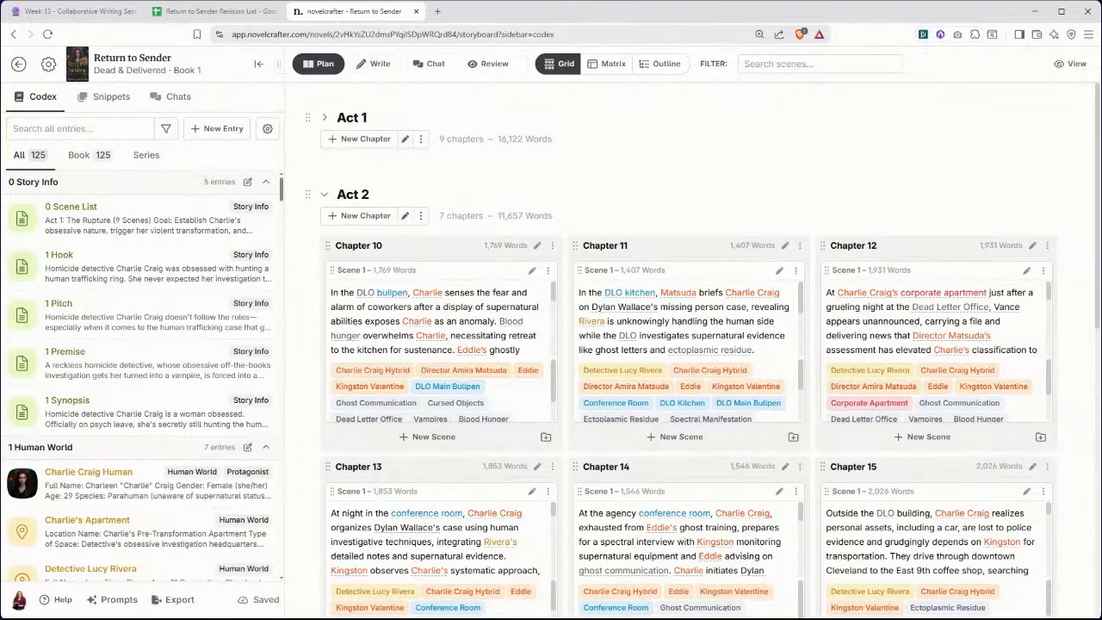
left_click(324, 117)
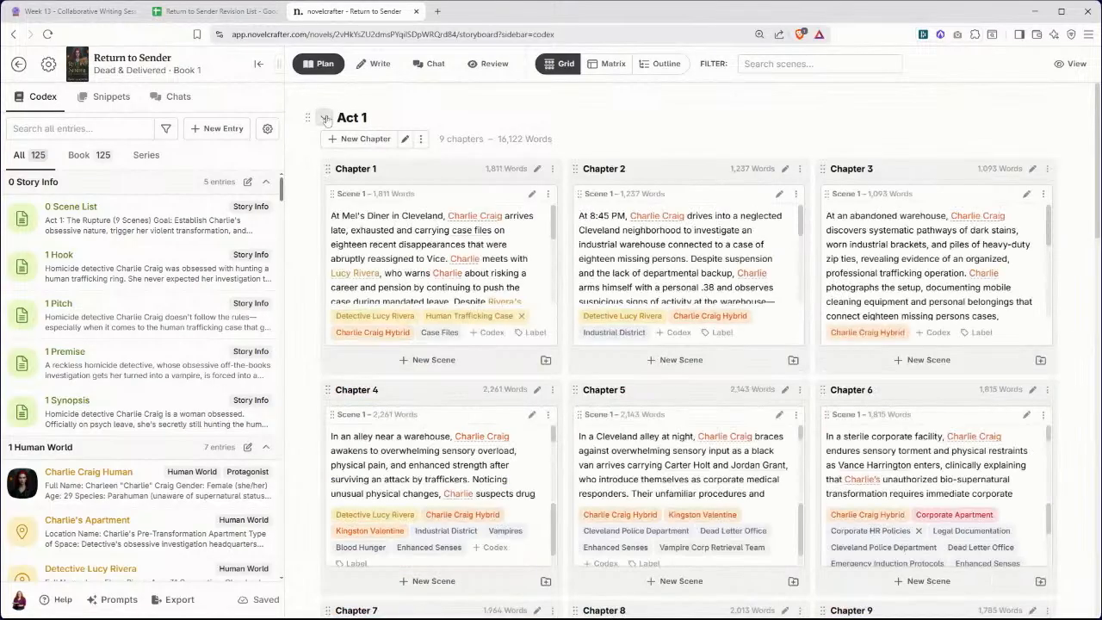
scroll(366, 196, "down", 4)
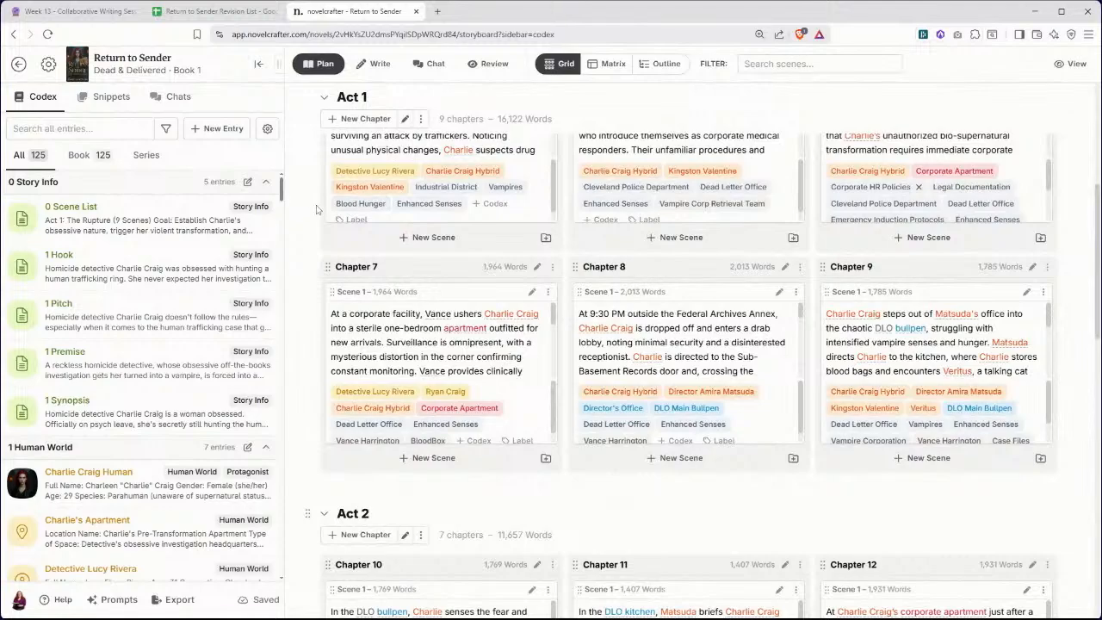
scroll(316, 208, "up", 5)
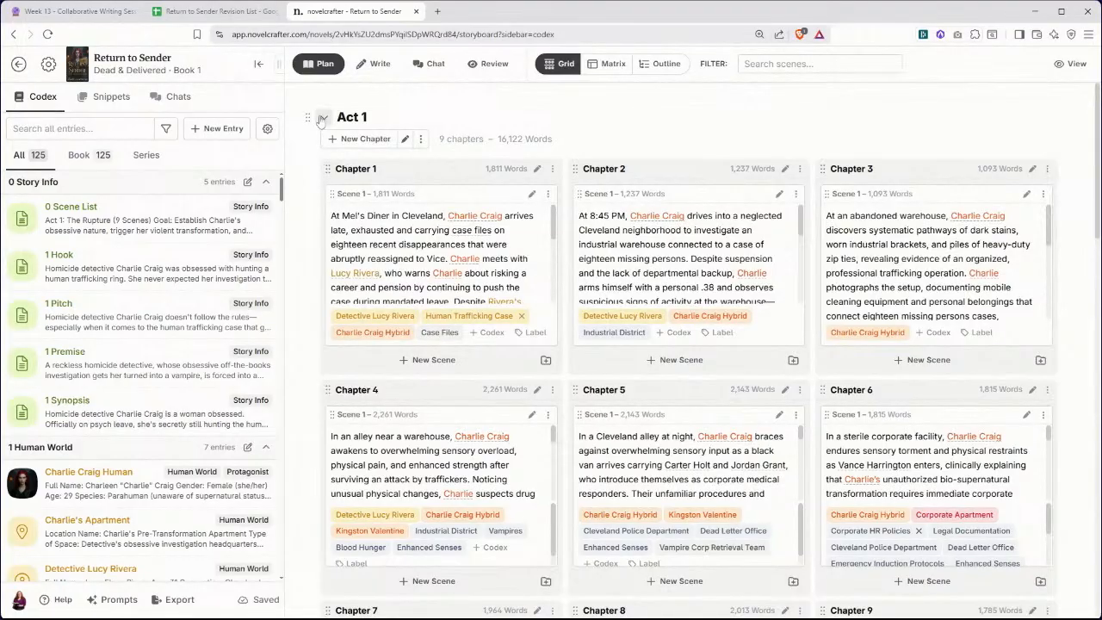
left_click(324, 117)
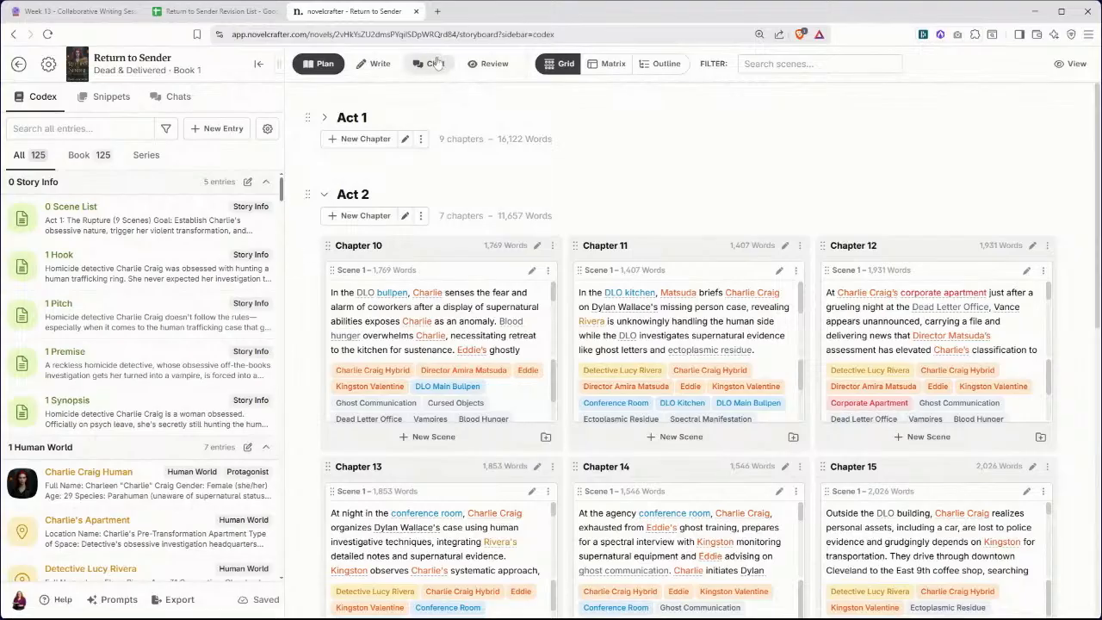
- Examine the novel's review statistics: total word count, word counts by scene, character distribution by scene and the codex appearance heatmap
left_click(488, 64)
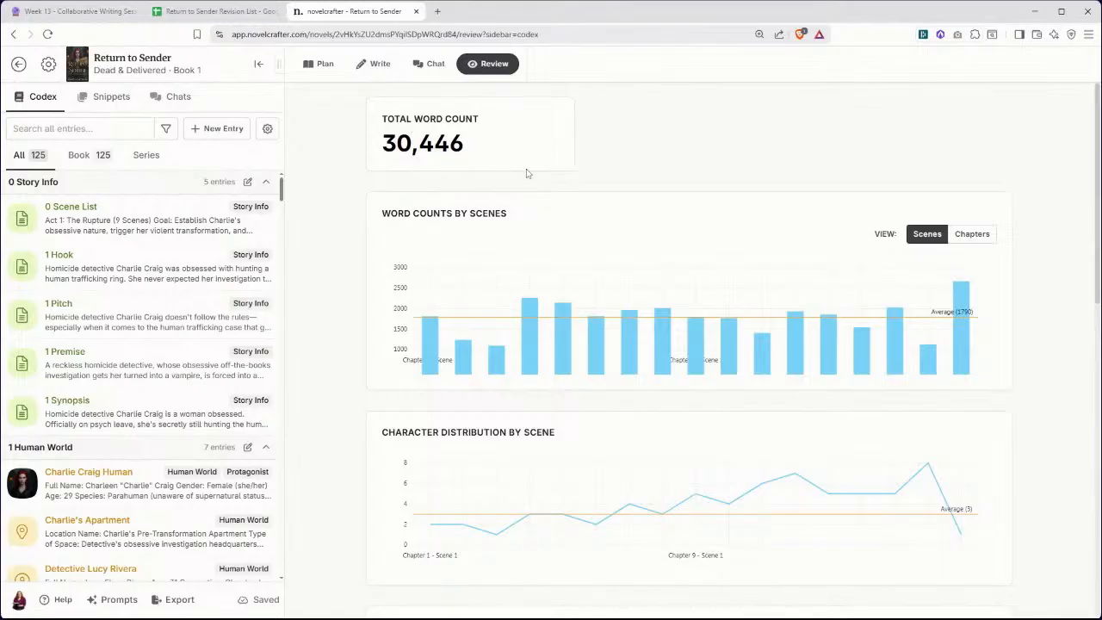
mouse_move(495, 326)
scroll(929, 363, "down", 1)
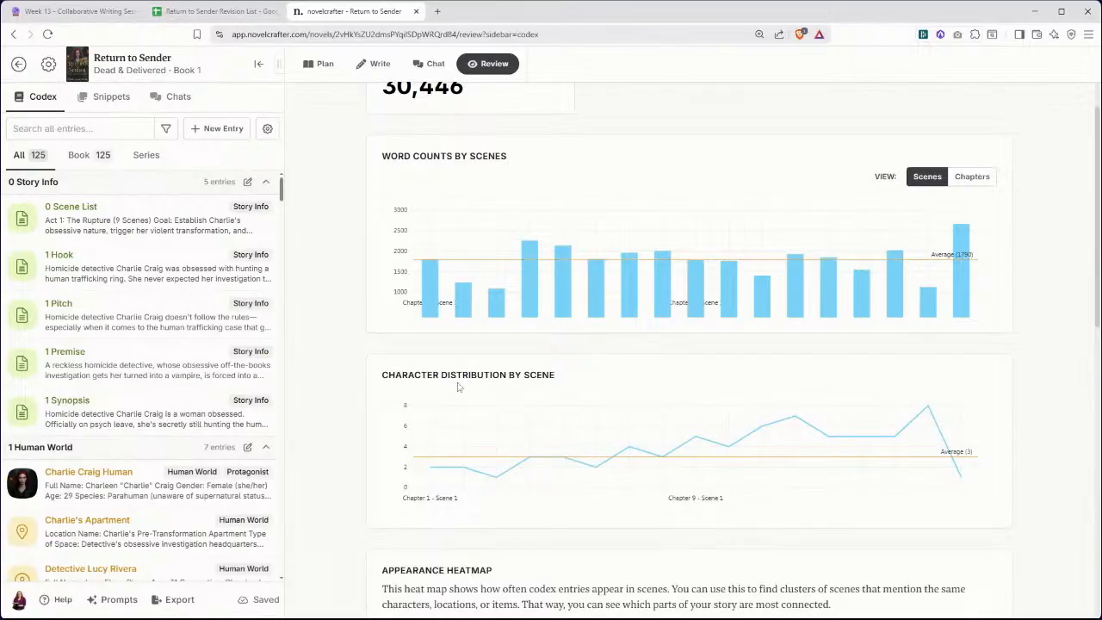
mouse_move(586, 421)
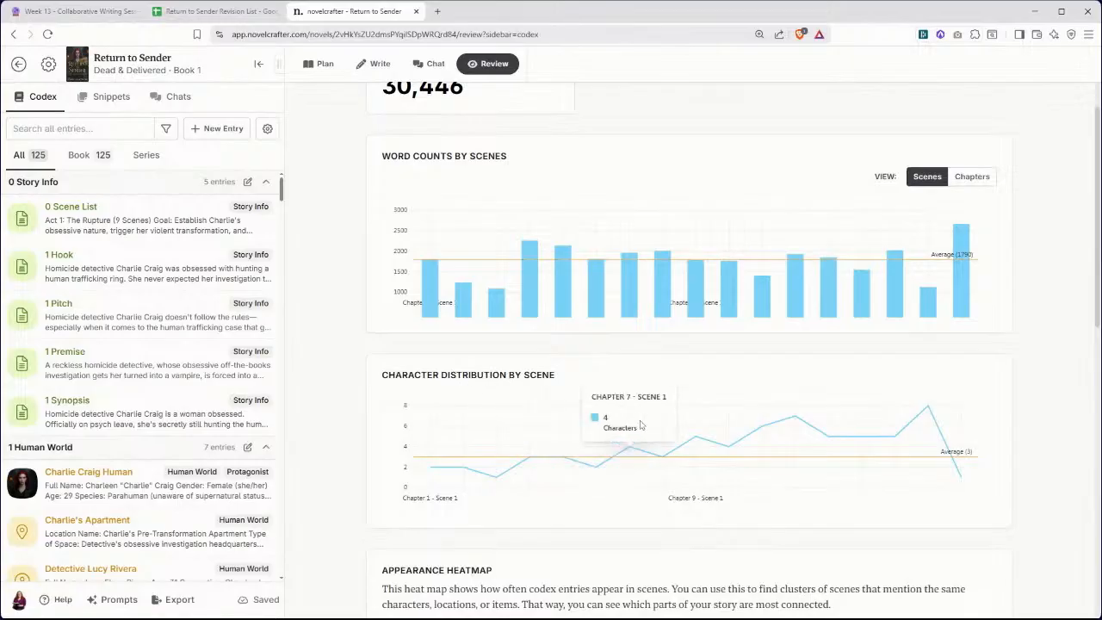
scroll(603, 422, "down", 3)
scroll(638, 422, "down", 5)
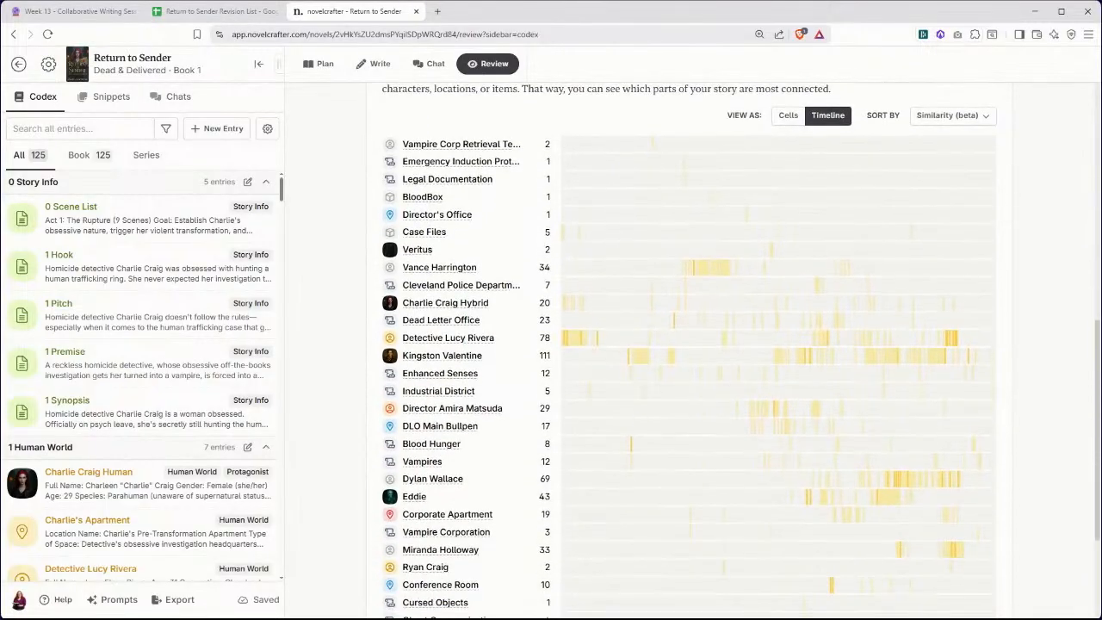
scroll(638, 418, "down", 3)
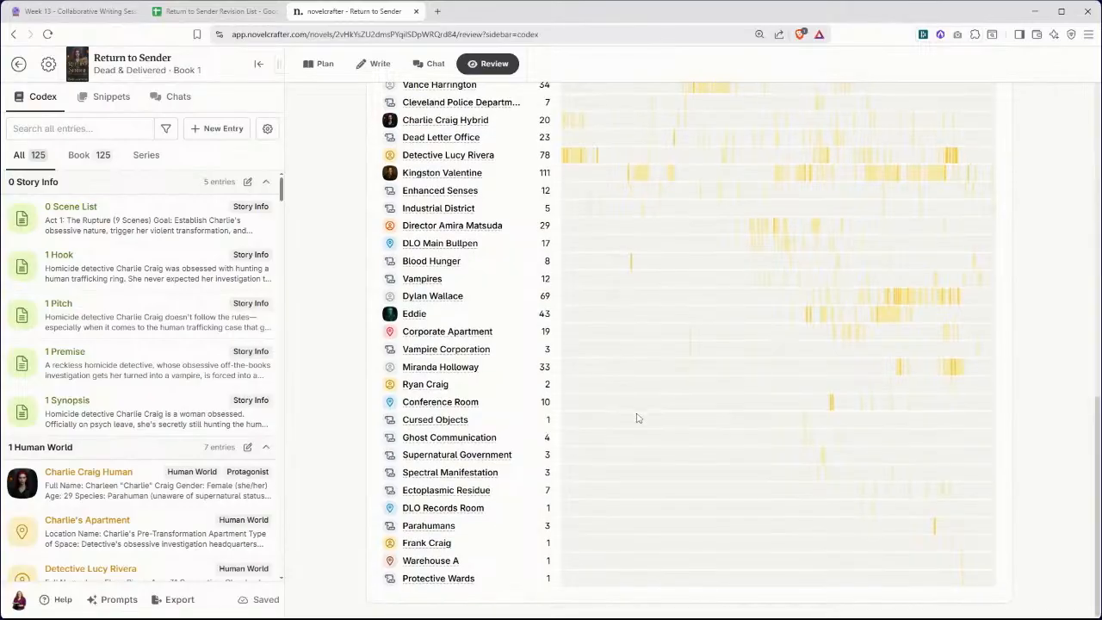
scroll(637, 418, "up", 2)
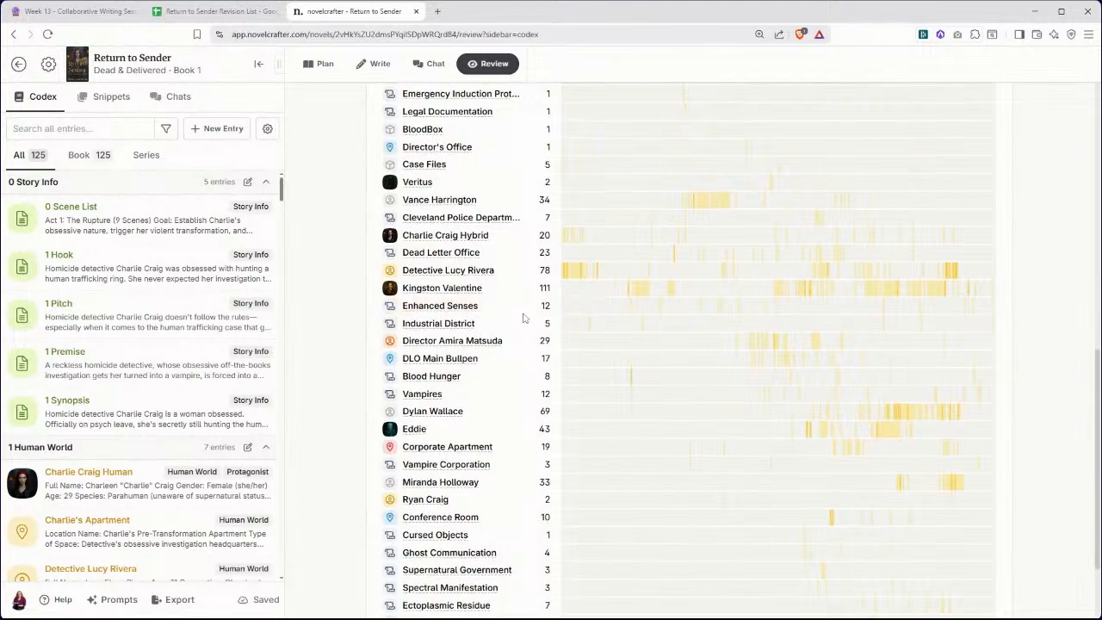
scroll(530, 317, "up", 2)
scroll(547, 318, "down", 1)
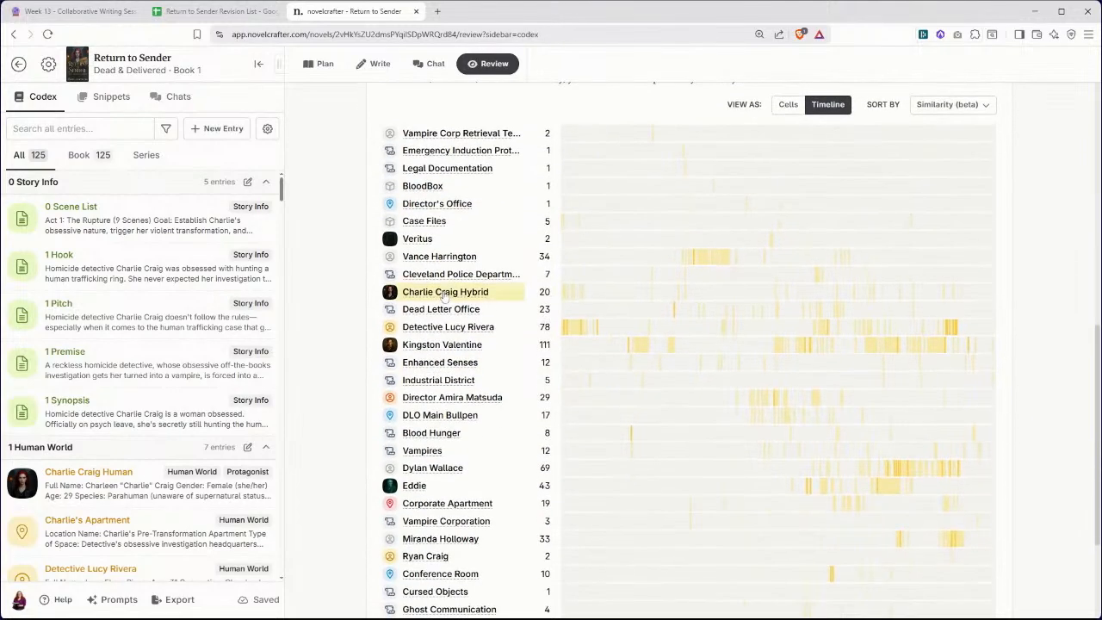
scroll(530, 324, "up", 6)
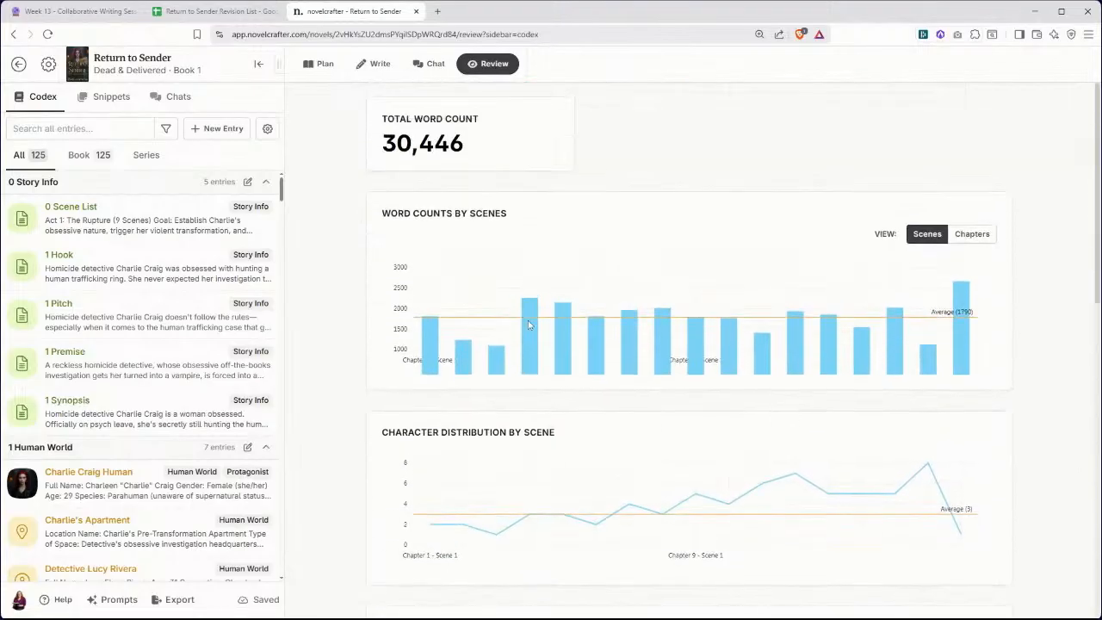
- Return to the chapter plan, look through the Act 2 chapters, and add a new Chapter 17 to Act 2
left_click(323, 66)
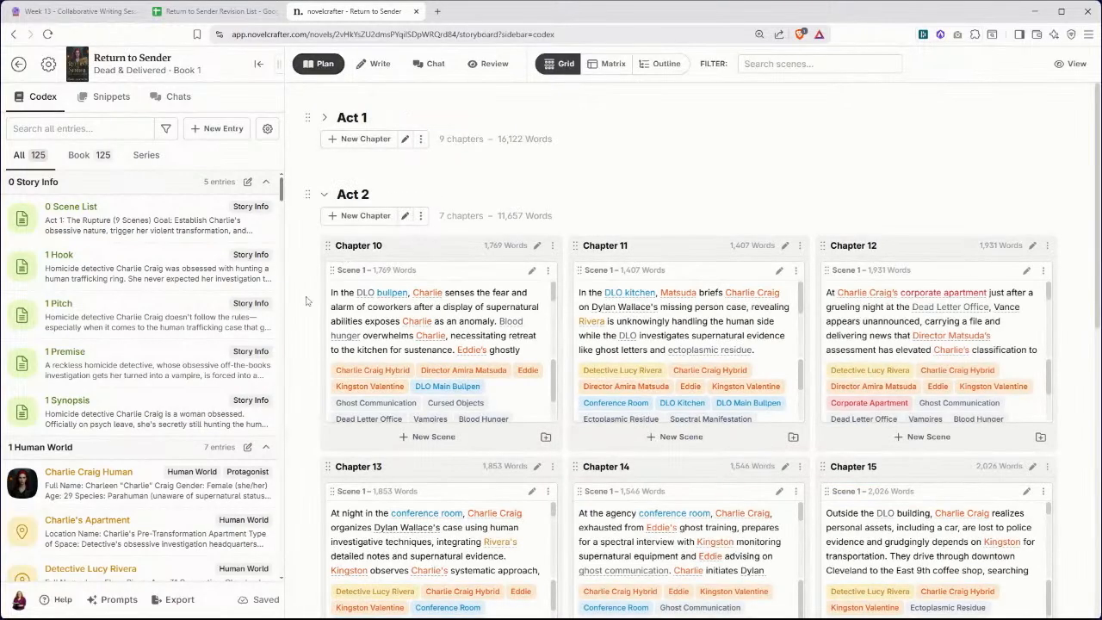
scroll(306, 289, "down", 2)
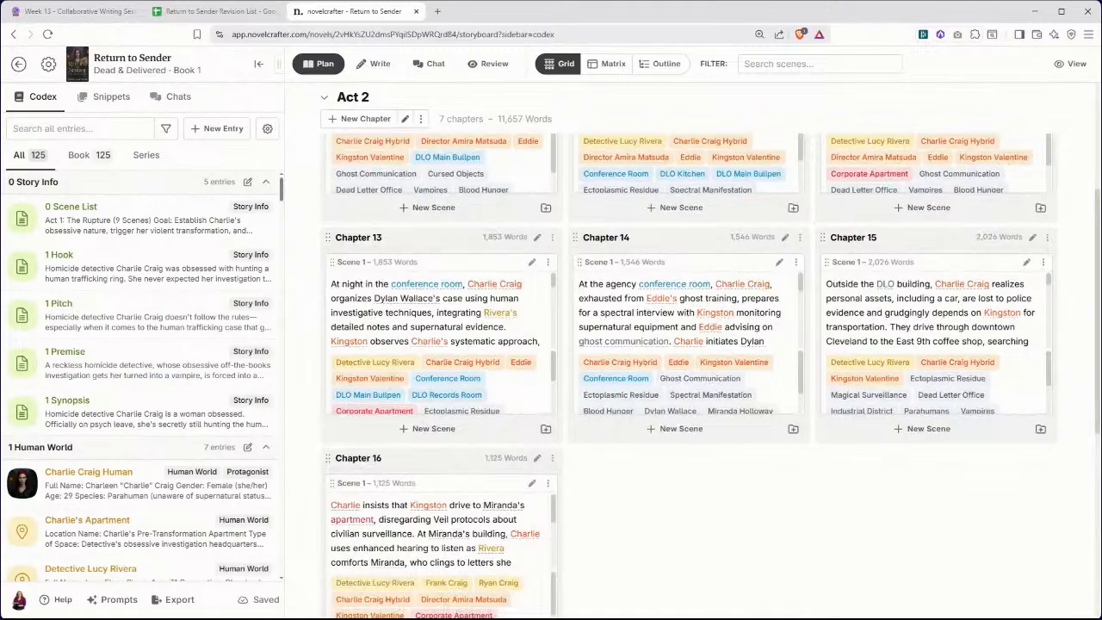
scroll(361, 215, "up", 5)
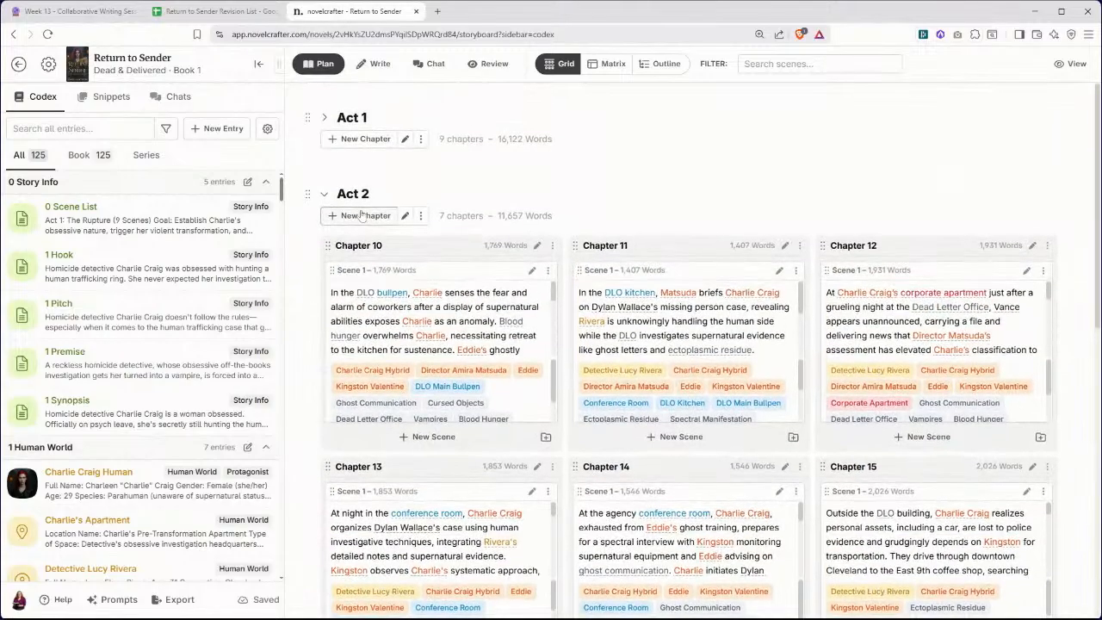
left_click(362, 215)
scroll(304, 292, "down", 1)
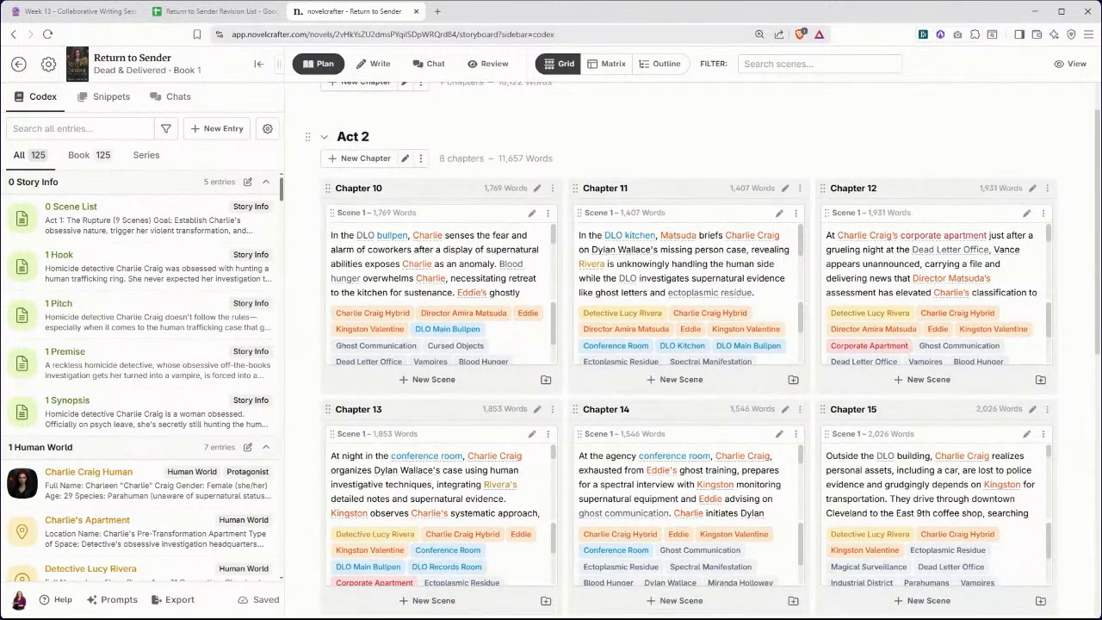
scroll(304, 291, "down", 3)
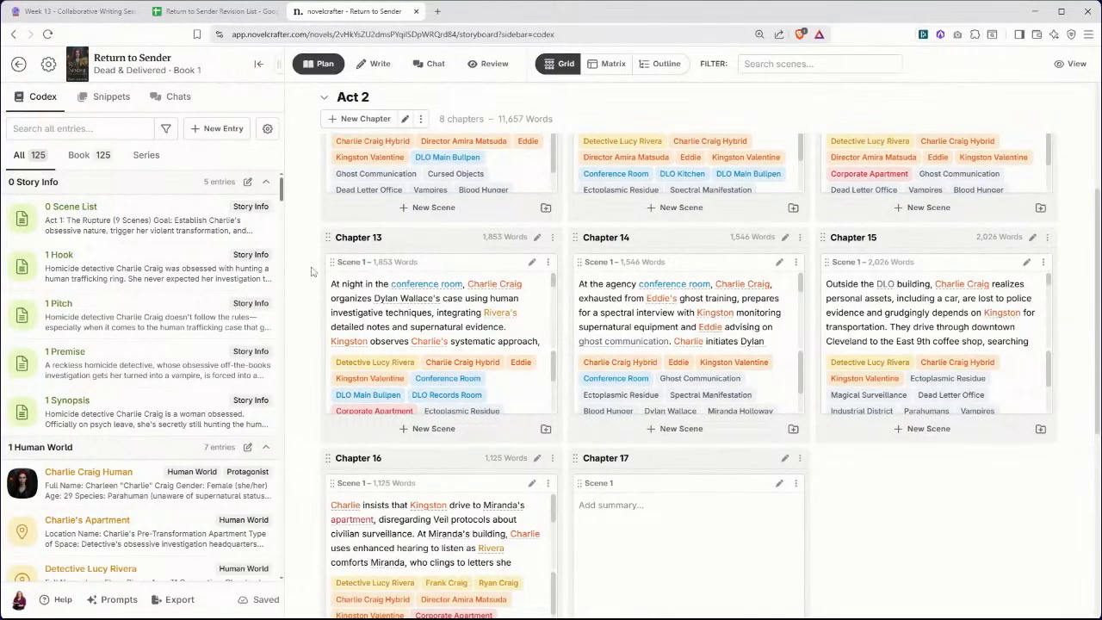
- Draft a new chat message asking for an idea for Scene 17, based on the Scene List and the previous 3 scenes, without skipping ahead
left_click(436, 65)
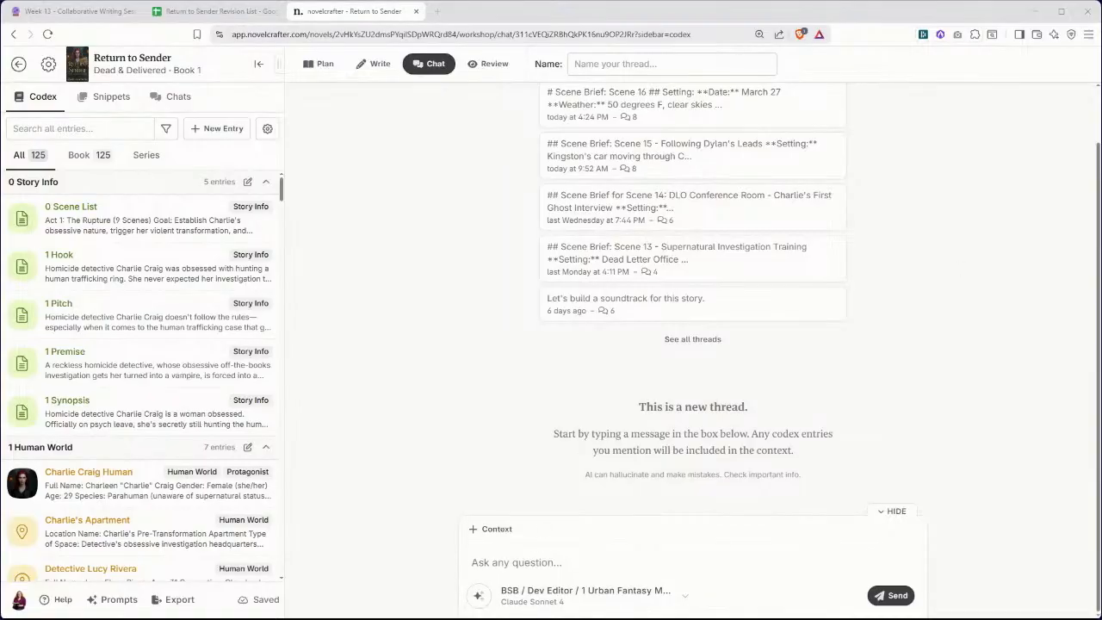
left_click(535, 562)
type("We are working on Scene 17. Review the Scene List and the previous 3 scenes. Give me an idea of what you think should happen in Scene 17. Also, look at the scenes around it to ensure we're staying on track and not skipping ahead.")
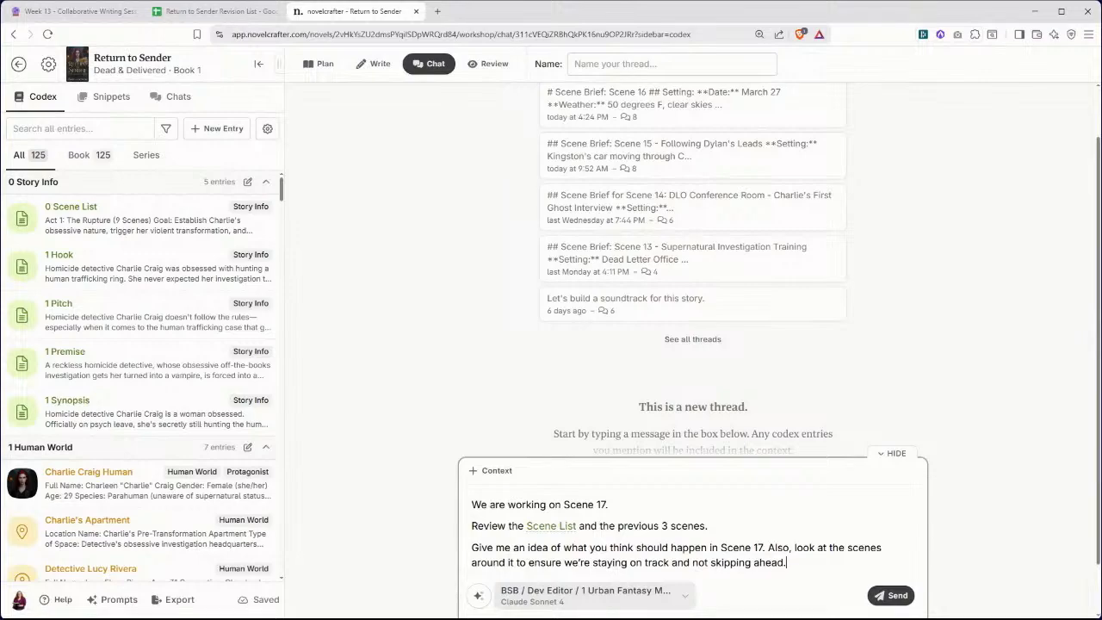
- Open the Dead & Delivered default prompts in the prompt library and view the Scene Beat prompt choices, leaving the selection unchanged
left_click(118, 600)
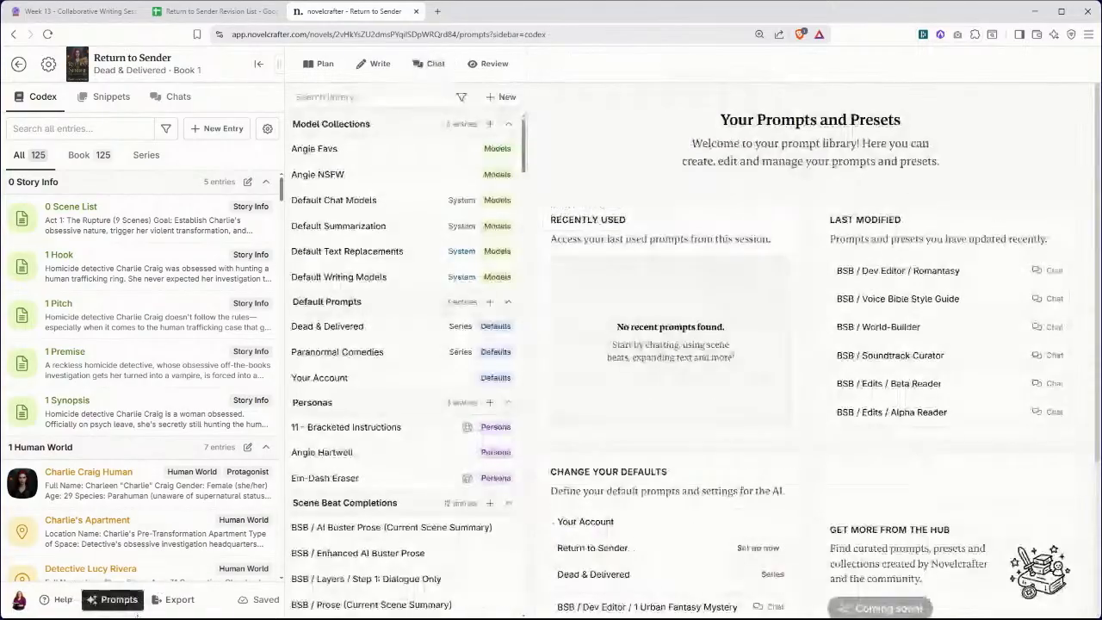
left_click(406, 326)
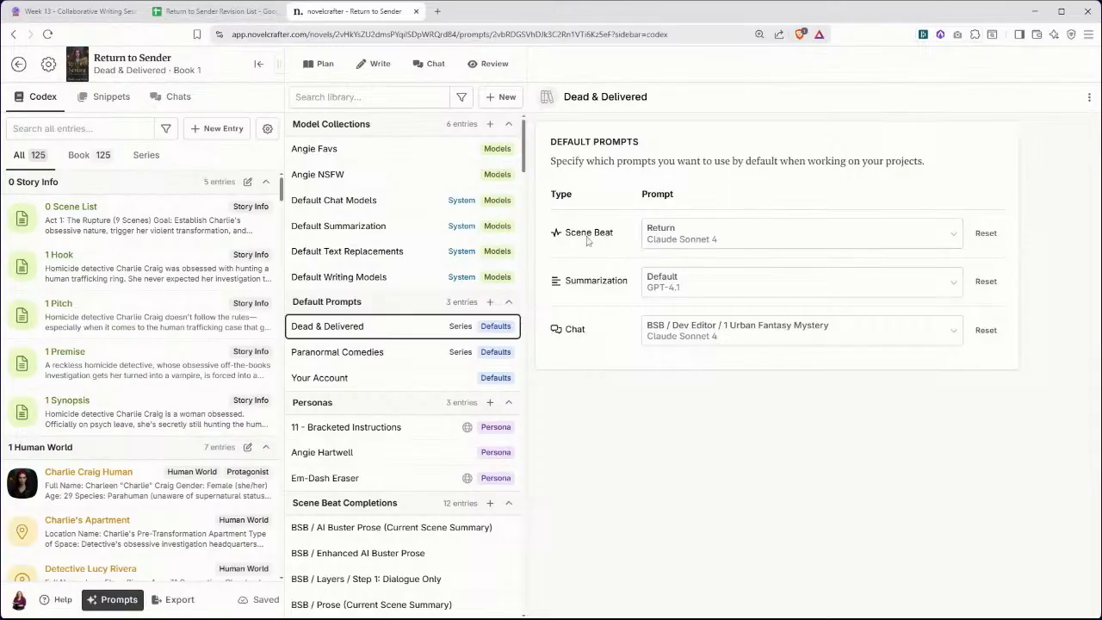
left_click(672, 249)
left_click(672, 249)
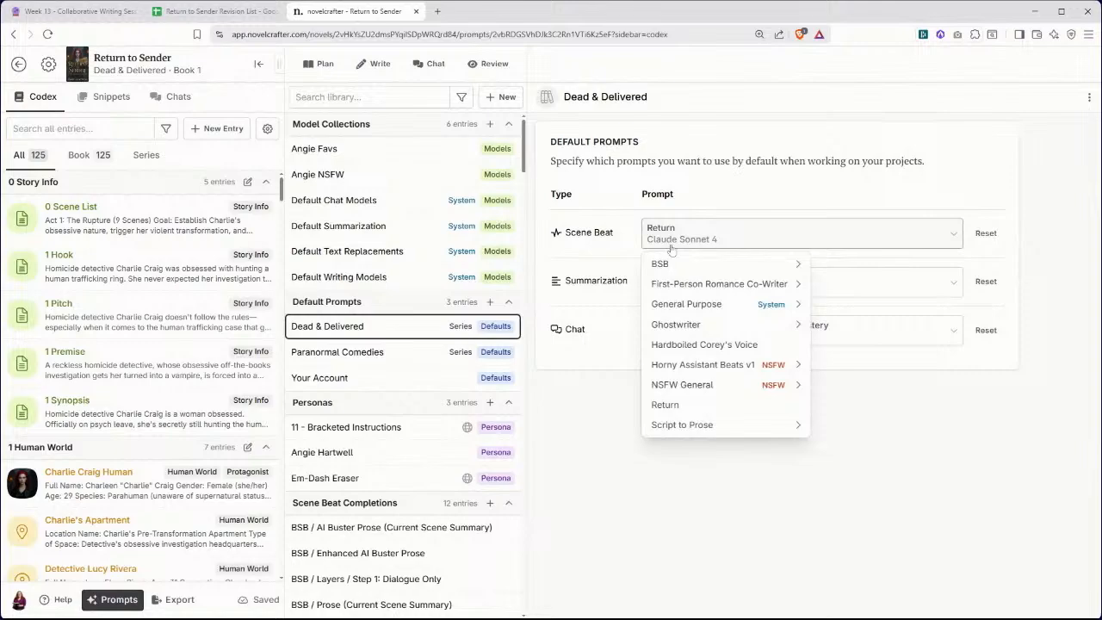
left_click(612, 246)
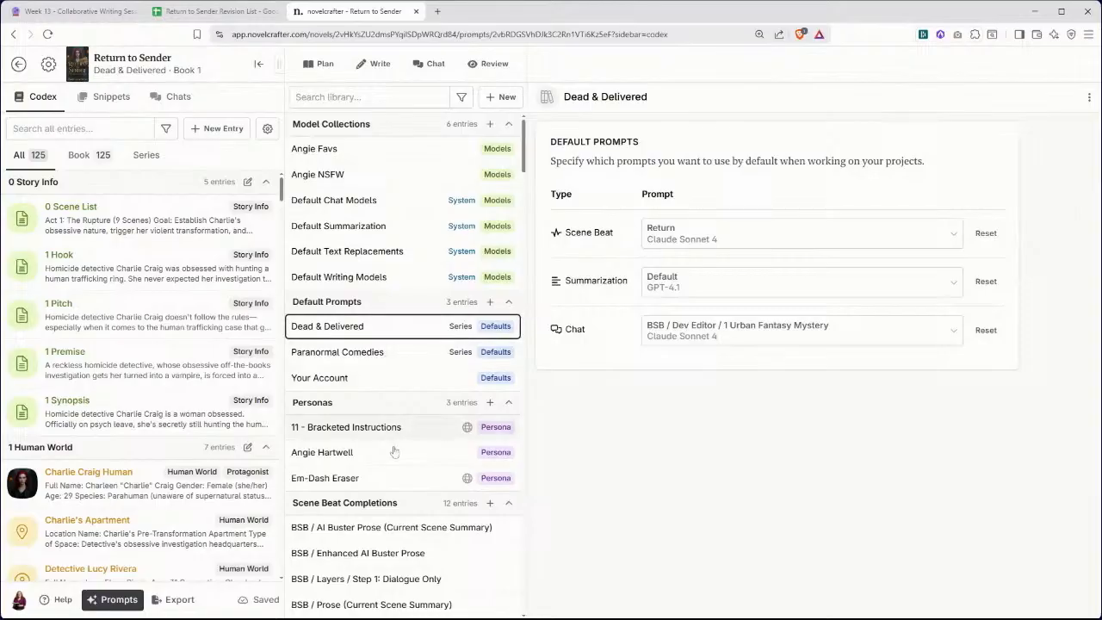
- View the BSB / AI Buster Prose (Current Scene Summary) prompt and the Dead & Delivered default prompts, and return to the chat draft
scroll(383, 455, "down", 1)
left_click(367, 471)
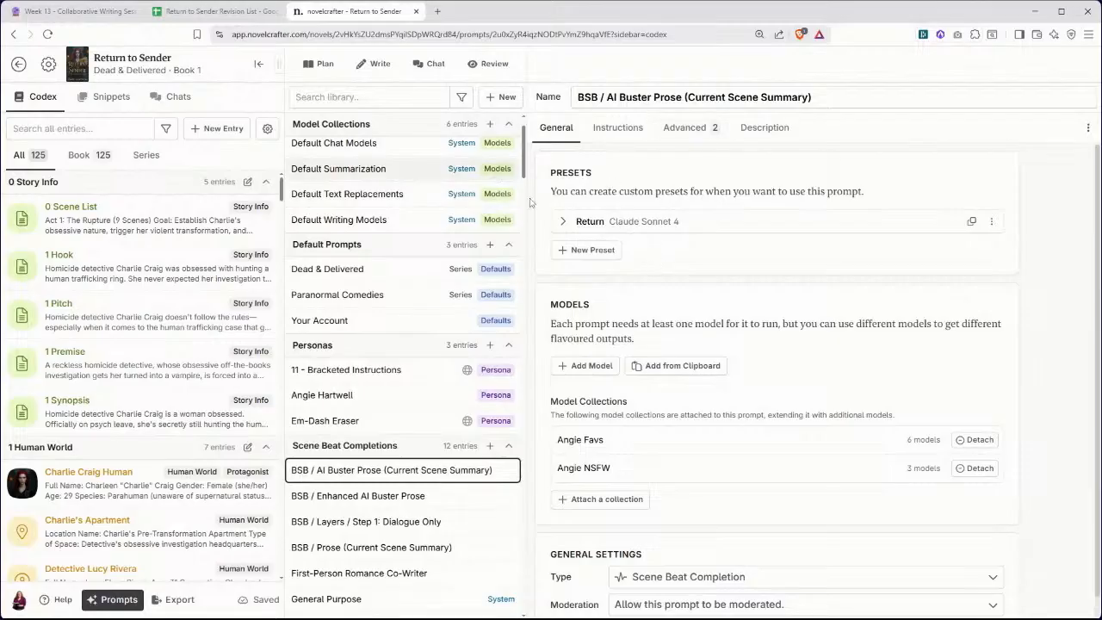
left_click(399, 274)
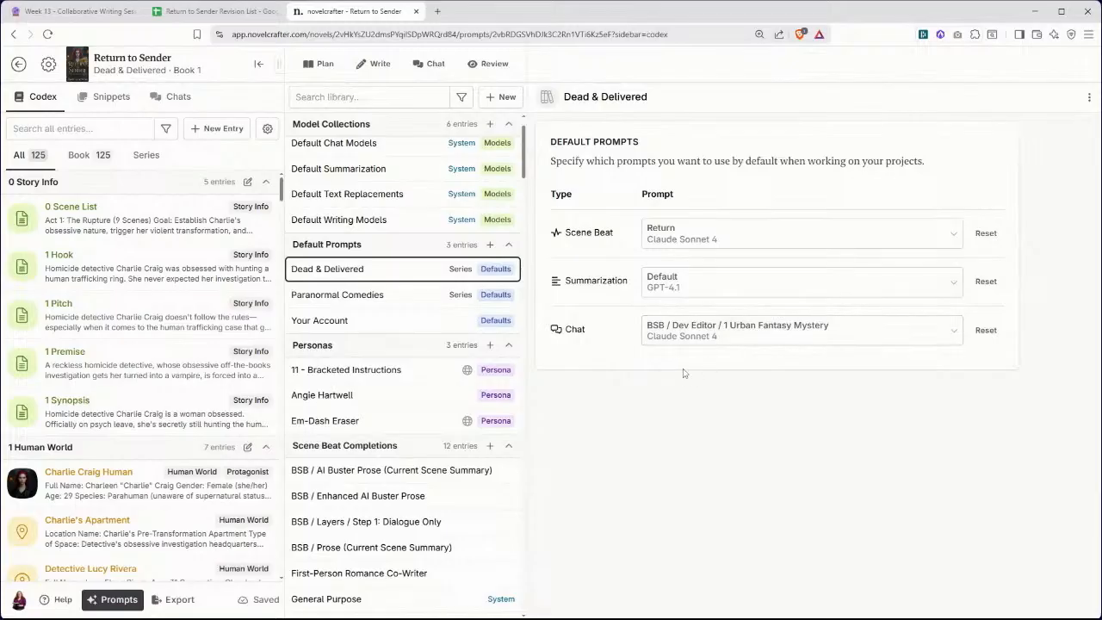
left_click(436, 66)
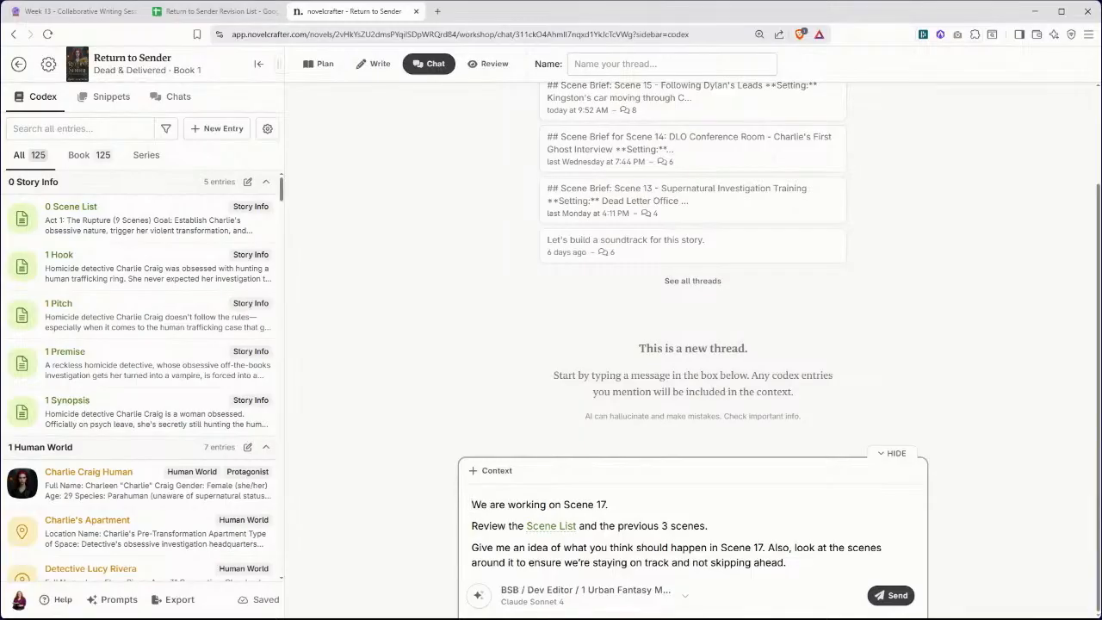
left_click(513, 471)
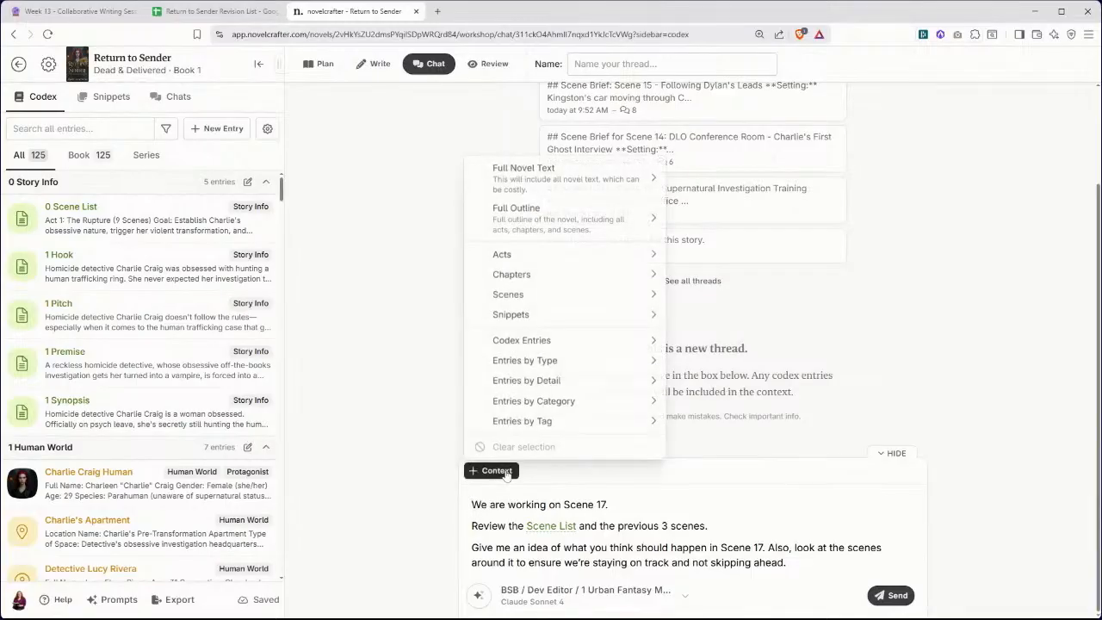
mouse_move(624, 282)
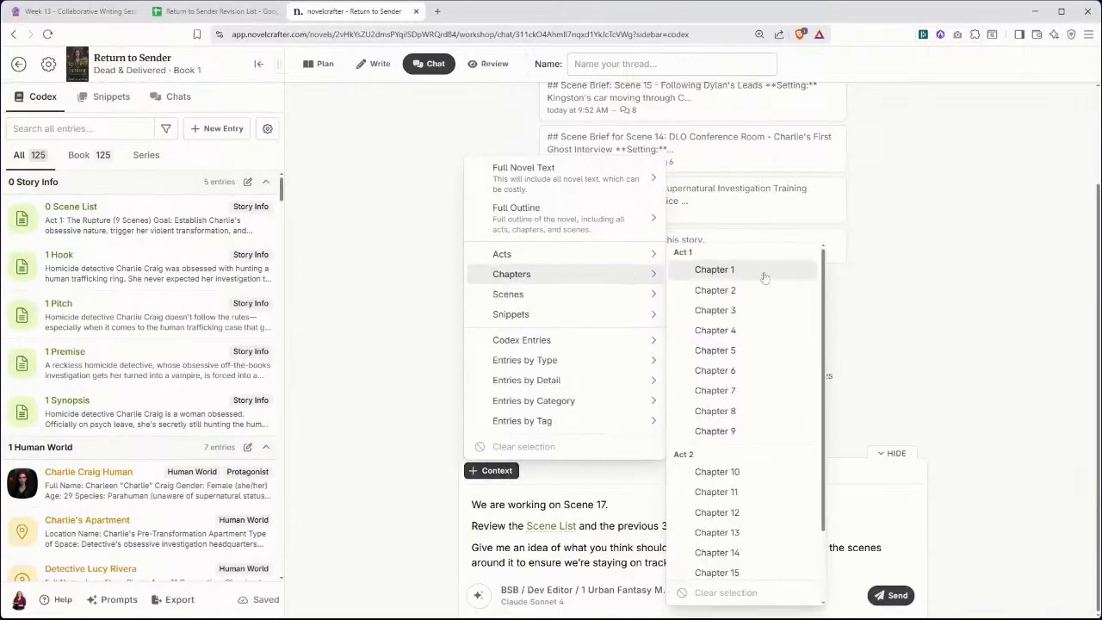
scroll(748, 324, "down", 1)
scroll(749, 326, "down", 1)
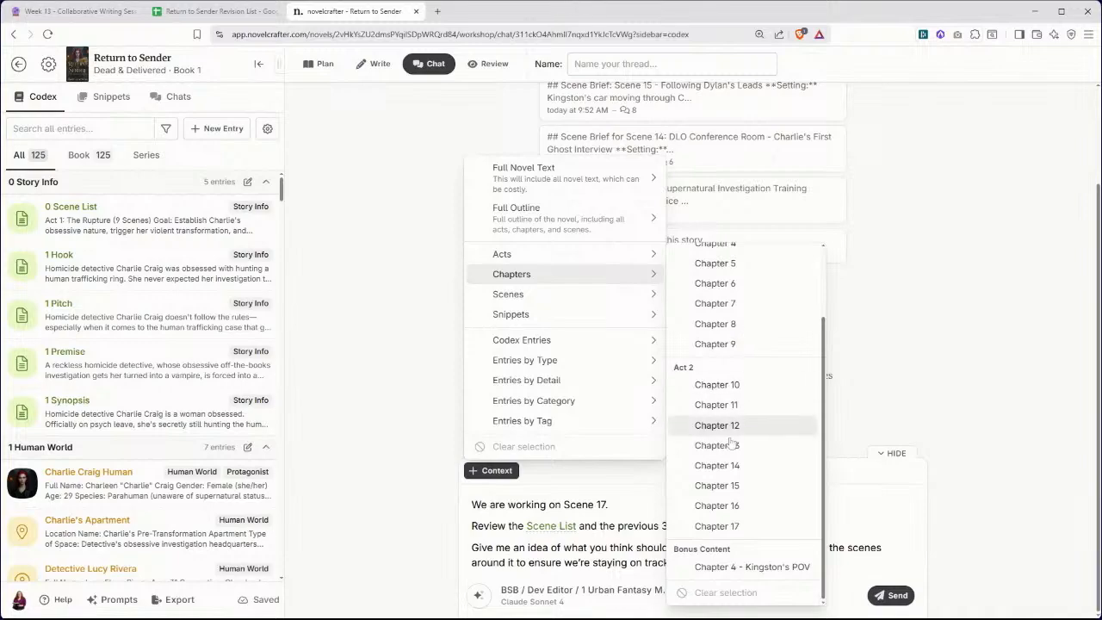
left_click(716, 527)
left_click(717, 506)
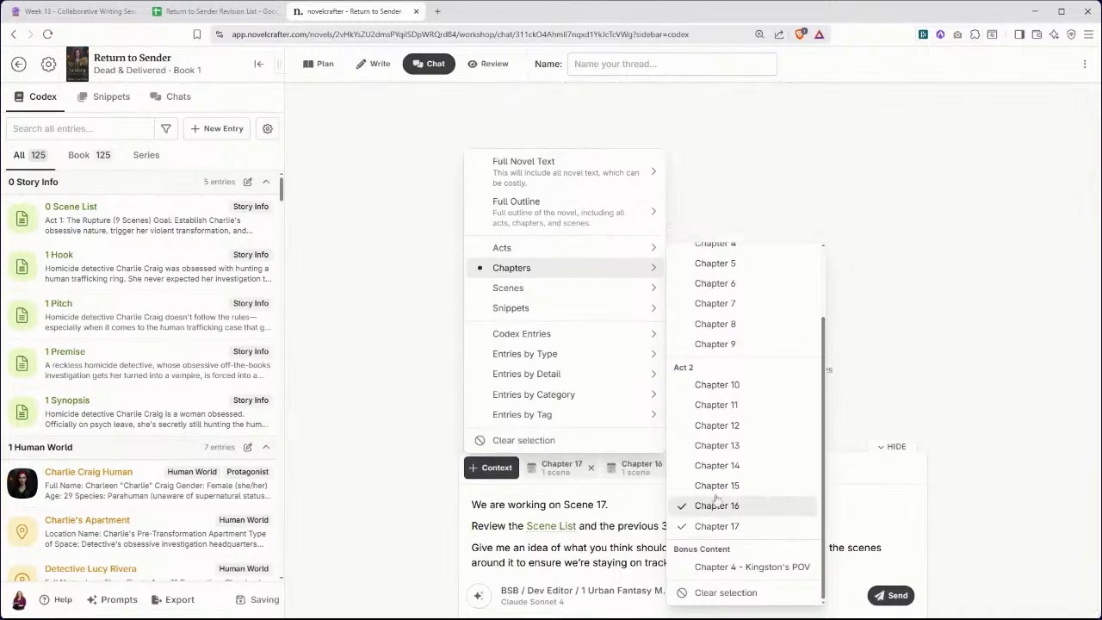
left_click(665, 493)
left_click(671, 467)
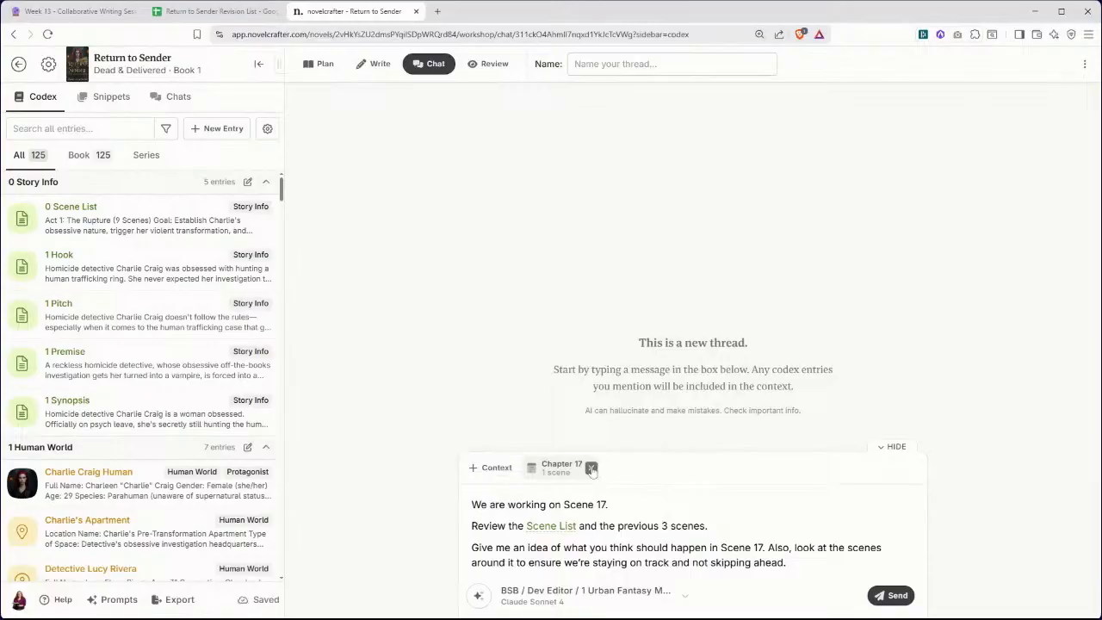
left_click(590, 468)
left_click(499, 471)
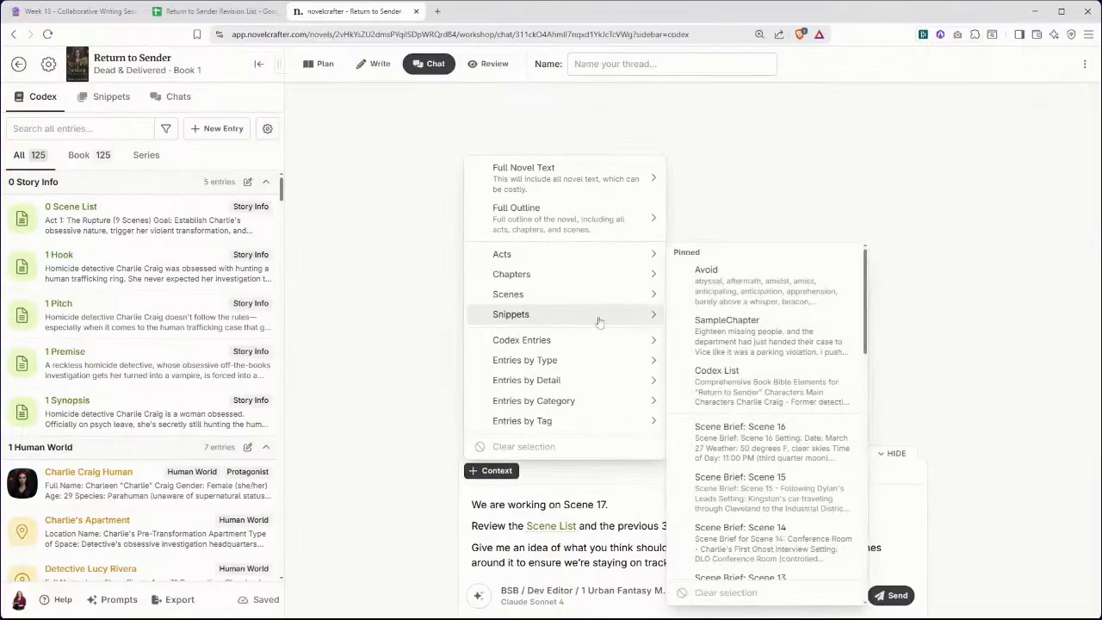
mouse_move(625, 303)
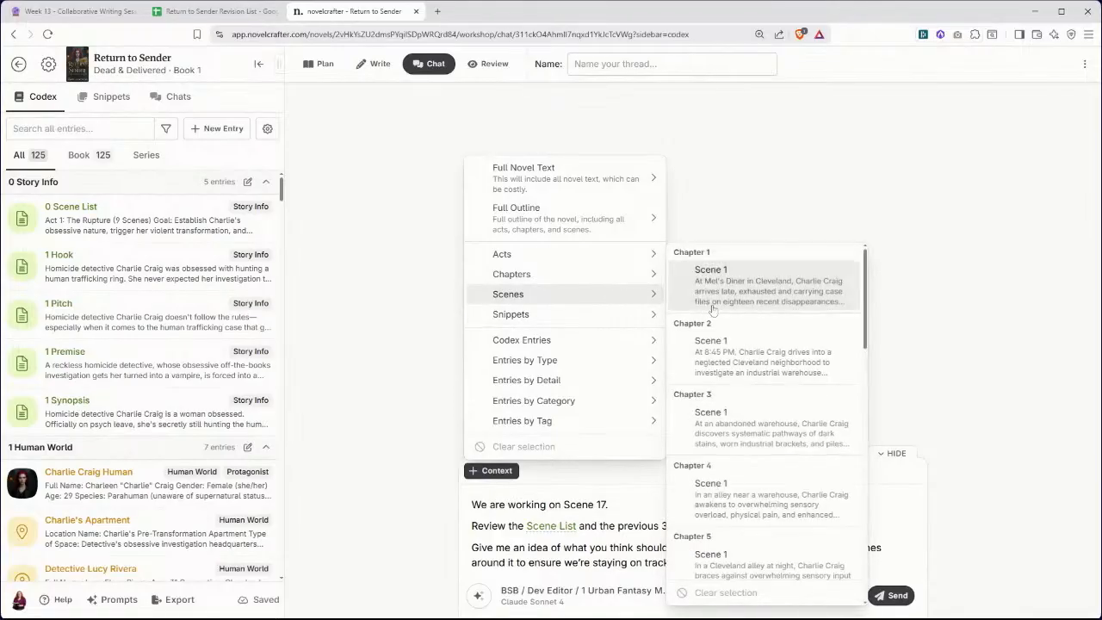
scroll(712, 310, "down", 3)
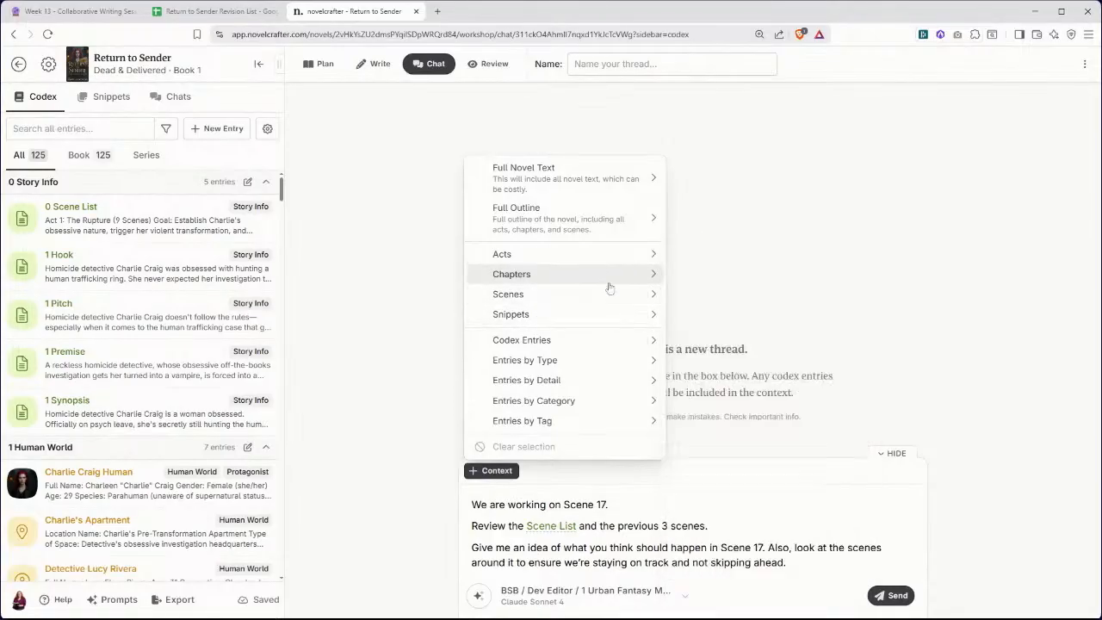
scroll(696, 297, "down", 3)
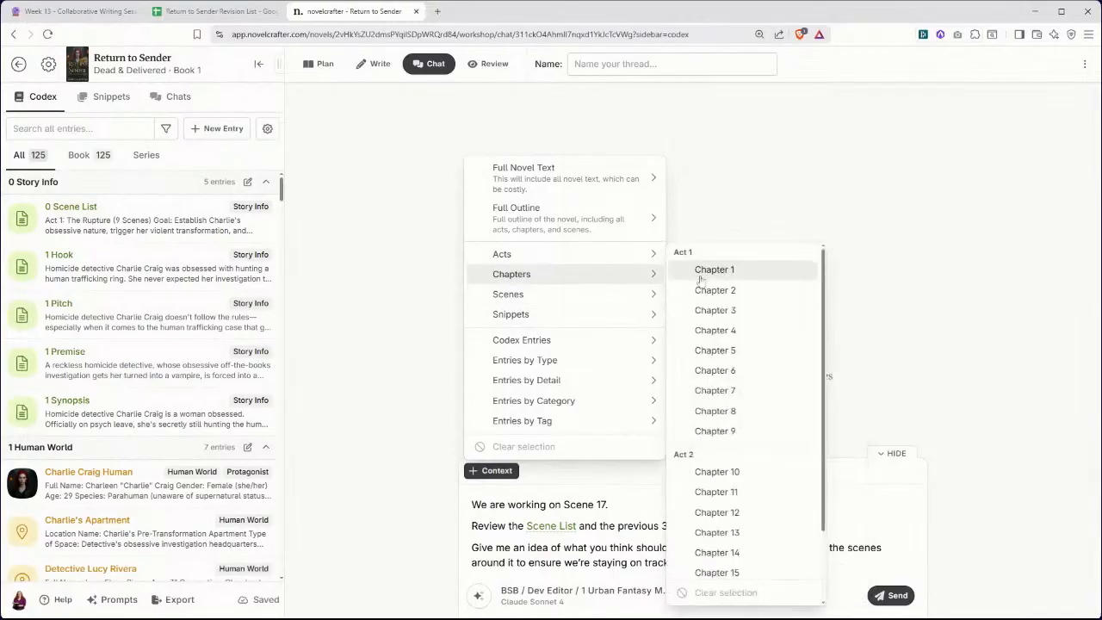
scroll(721, 449, "down", 2)
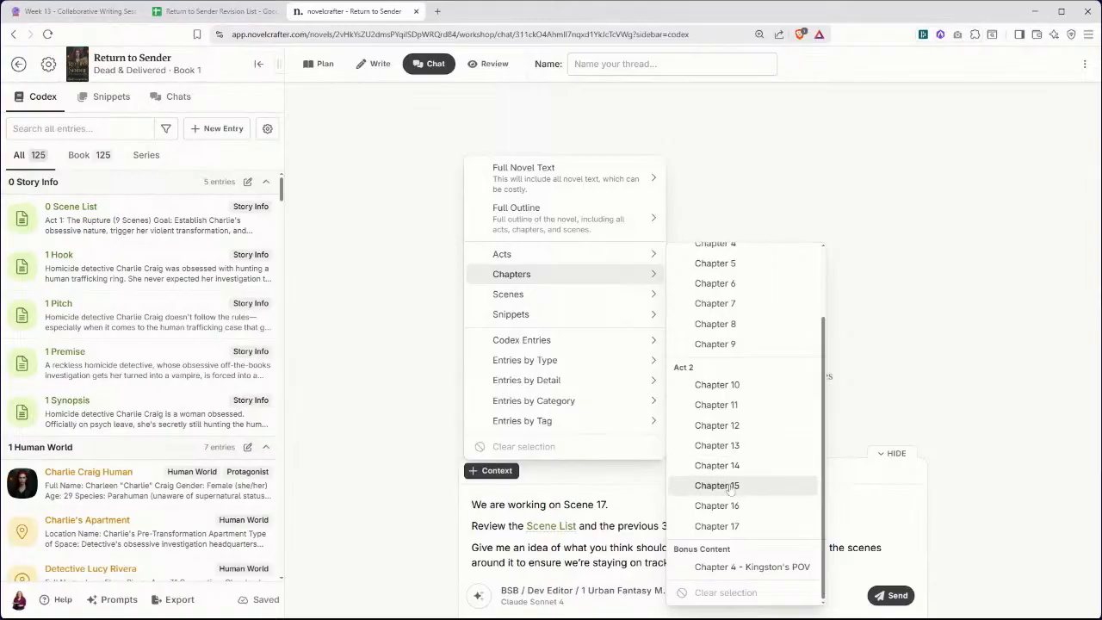
left_click(728, 486)
left_click(728, 507)
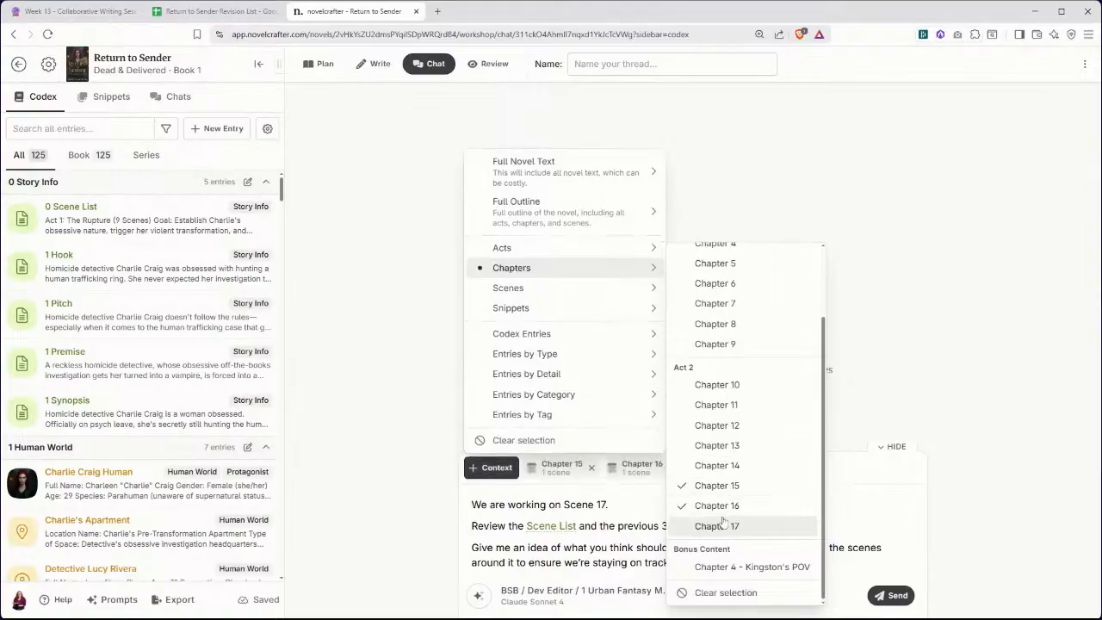
left_click(724, 528)
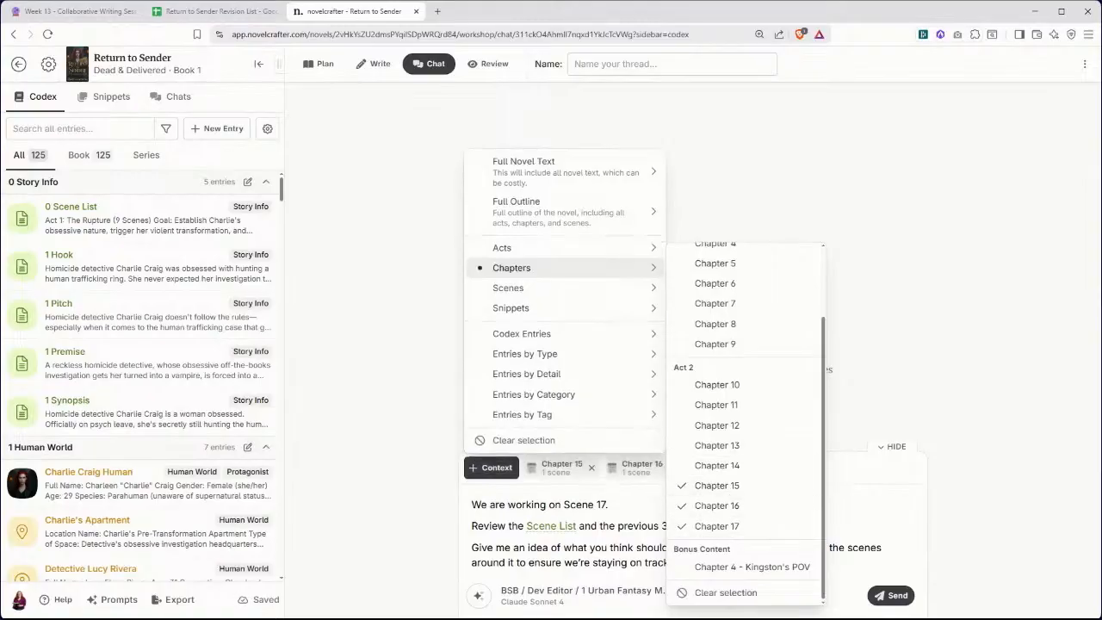
left_click(608, 505)
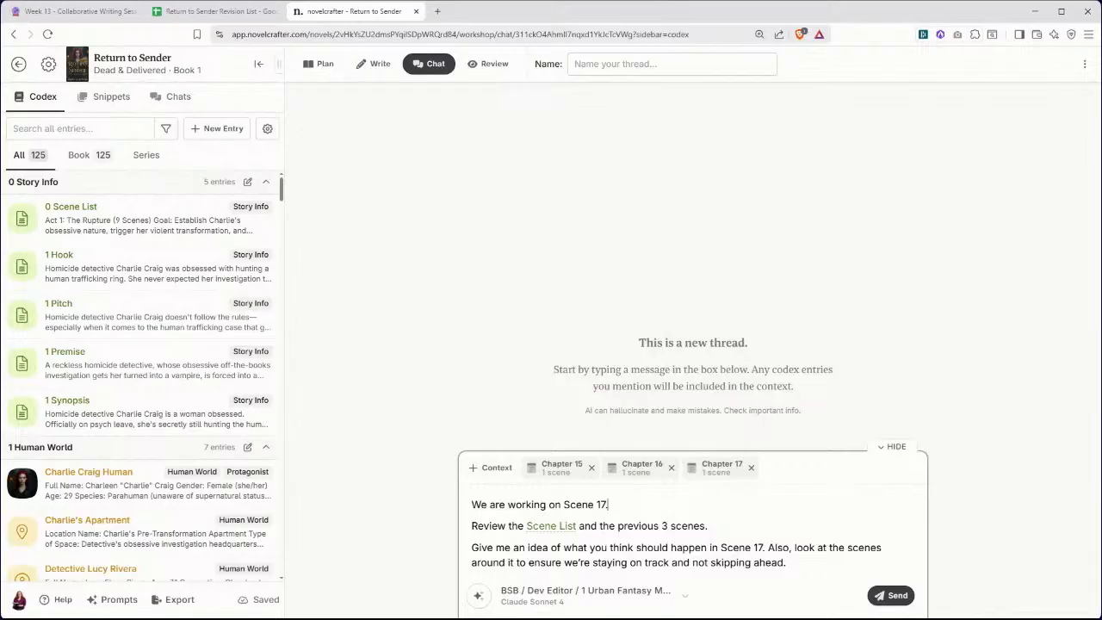
left_click(751, 468)
left_click(671, 468)
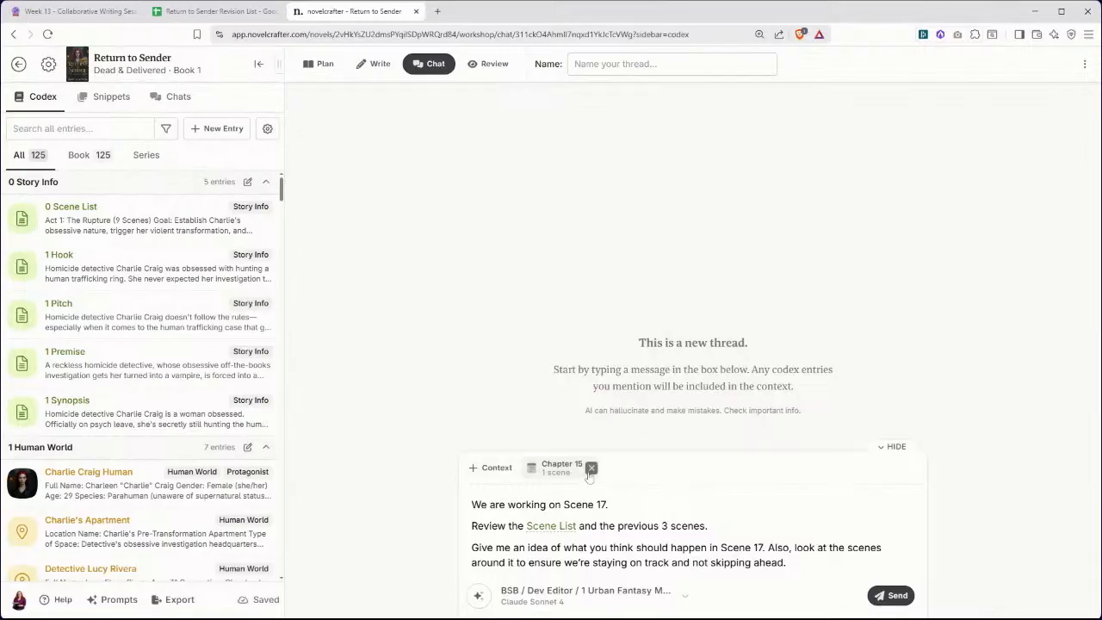
left_click(592, 467)
- Attach Chapters 14, 15 and 16 as context to the Scene 17 message and send it
left_click(498, 472)
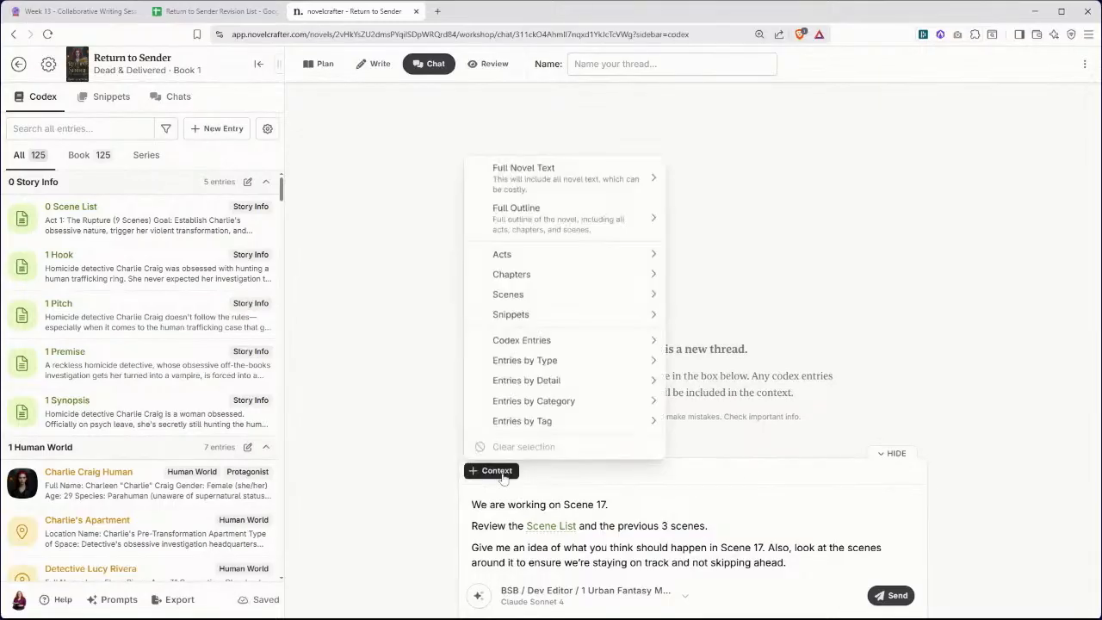
left_click(611, 283)
scroll(696, 287, "down", 1)
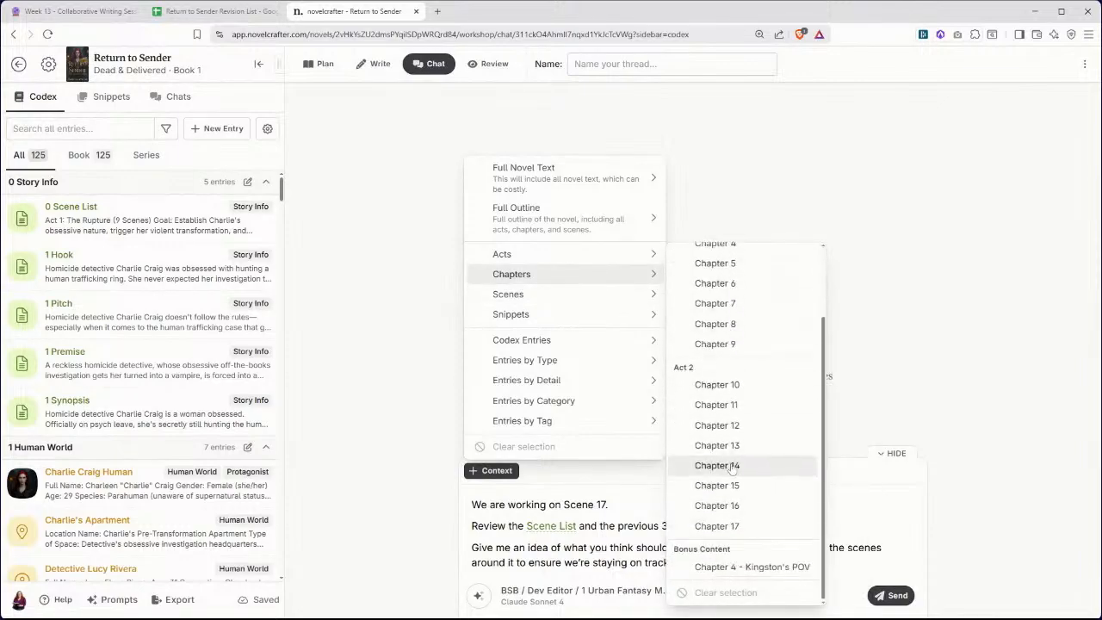
left_click(731, 466)
left_click(731, 485)
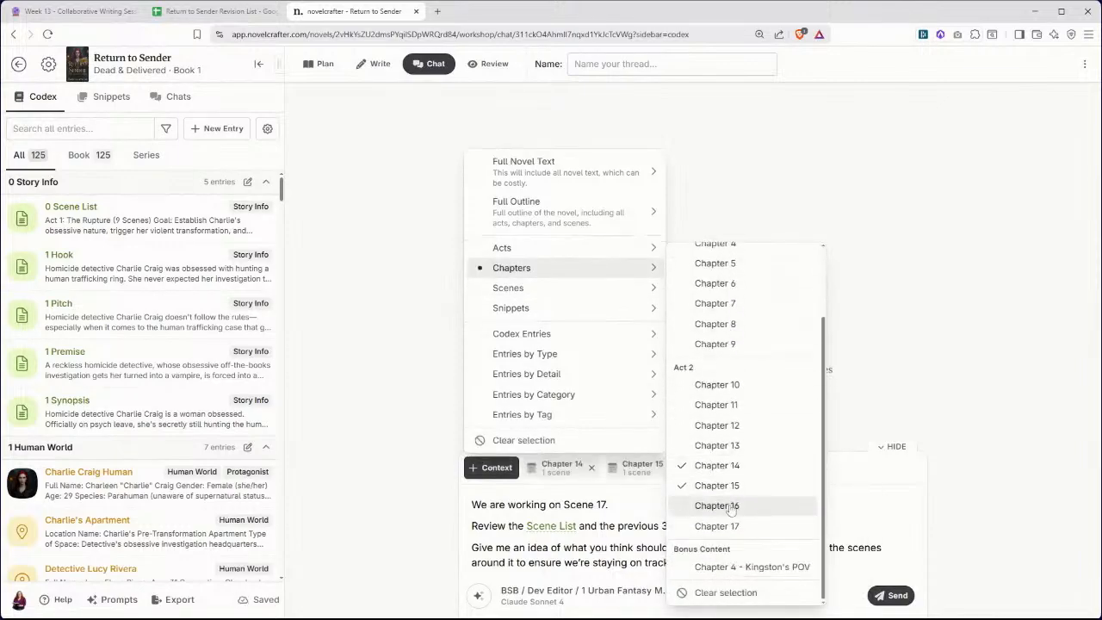
left_click(731, 506)
left_click(600, 525)
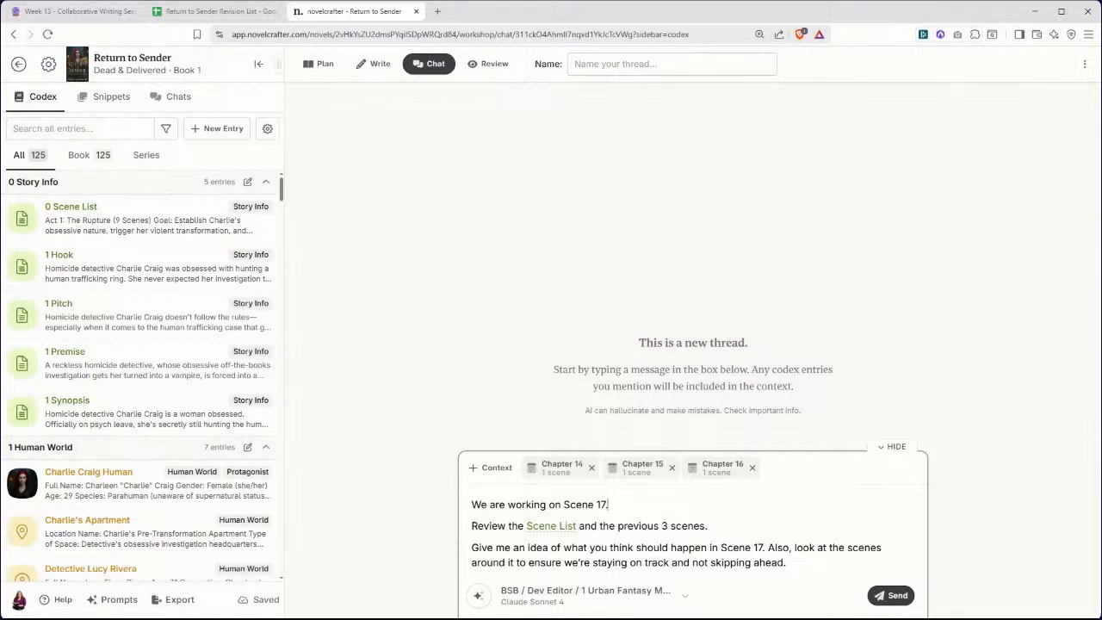
left_click(896, 595)
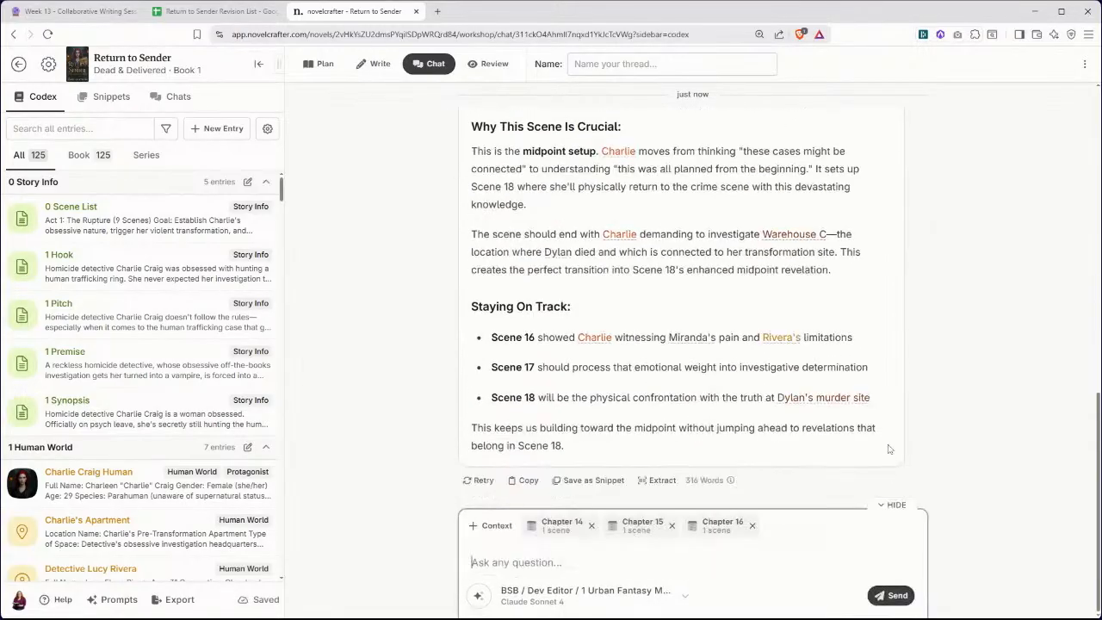
- Read through the chat's Scene 17 proposal, including its key revelation, emotional impact, importance and continuity sections, highlighting the phrase "like a physical blow"
scroll(906, 418, "up", 15)
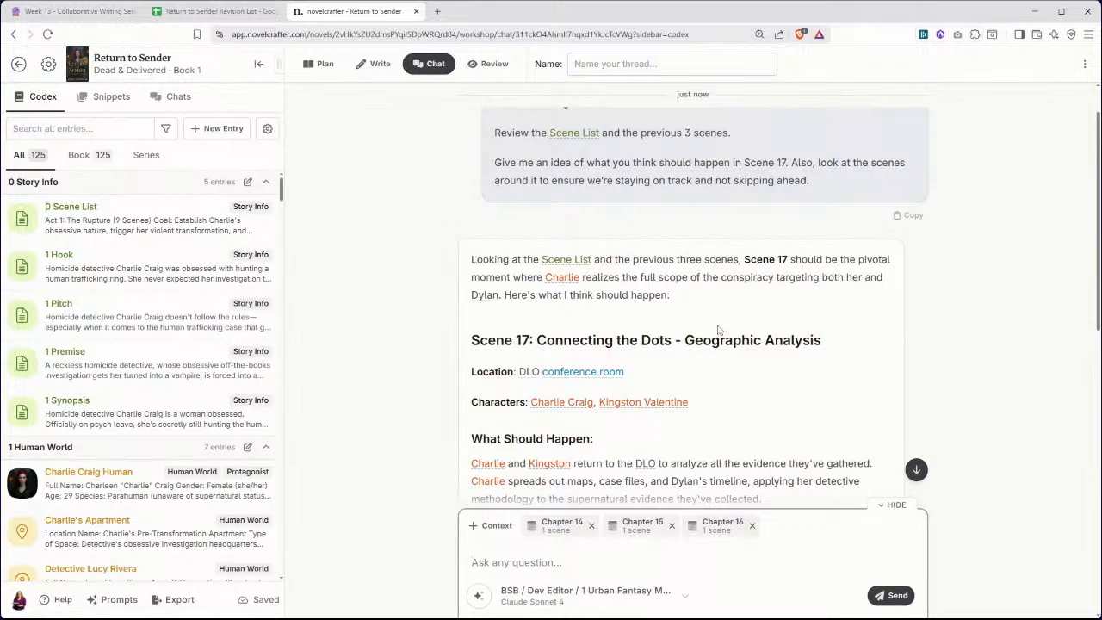
scroll(788, 295, "down", 2)
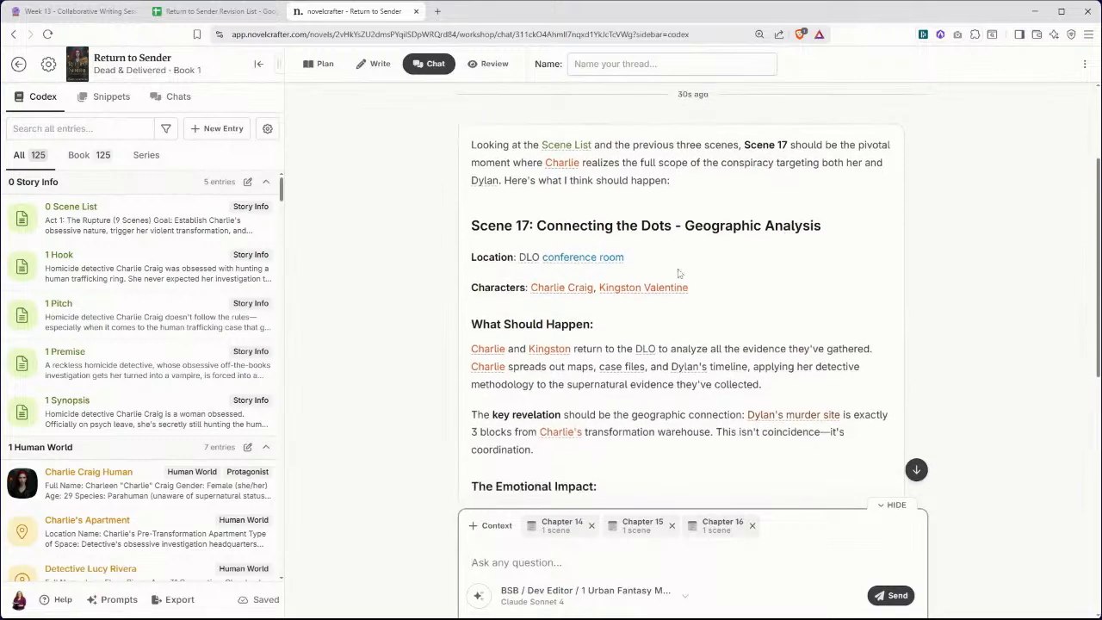
scroll(720, 332, "down", 2)
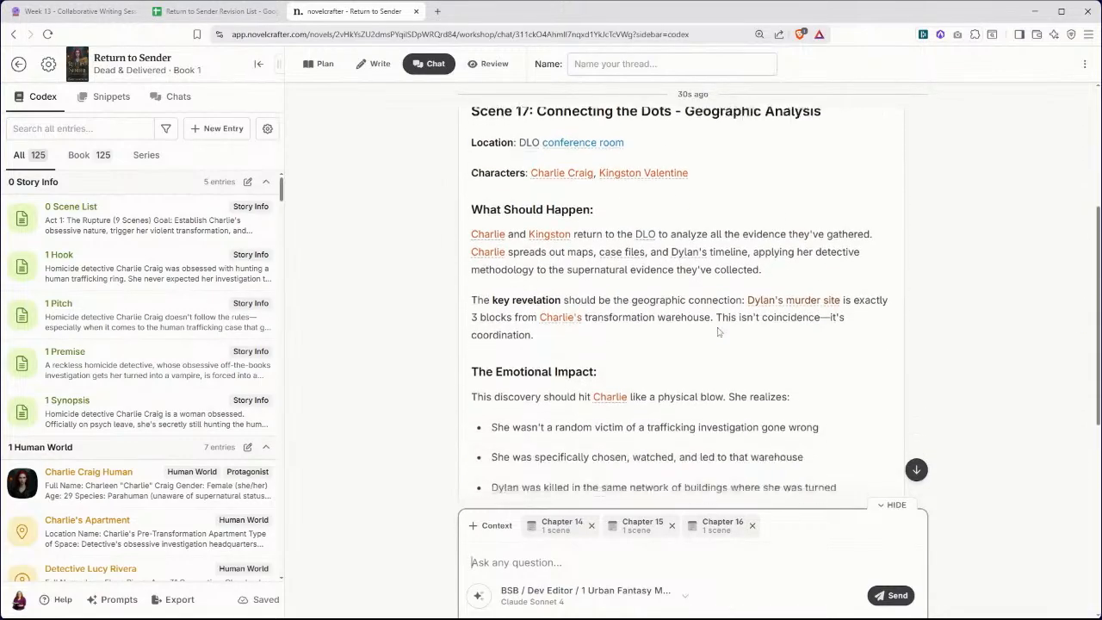
scroll(719, 332, "down", 2)
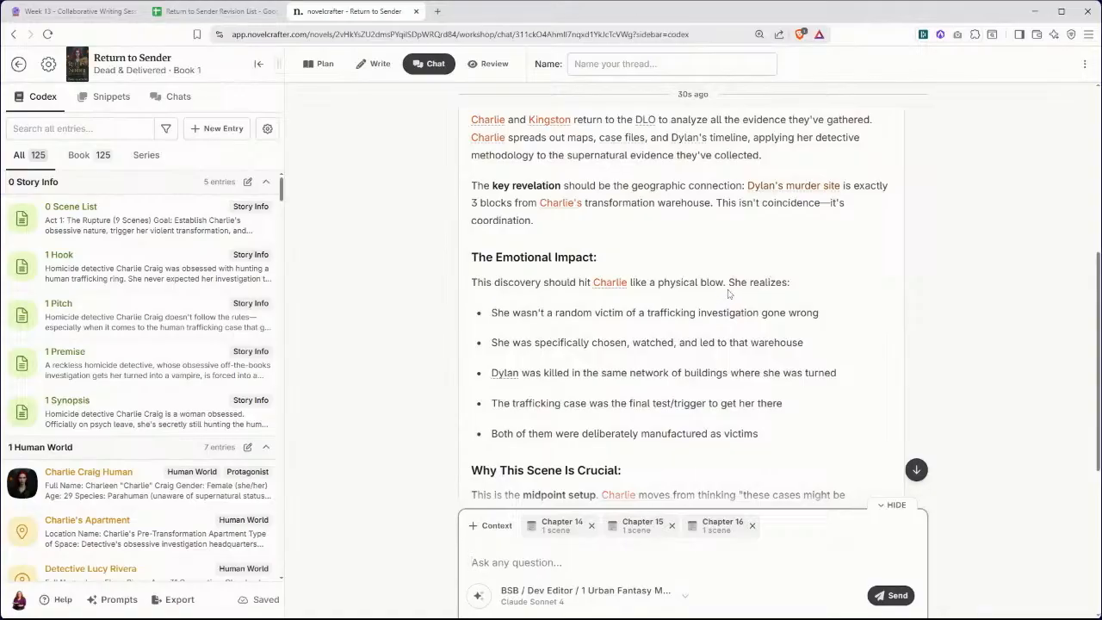
left_click_drag(724, 283, 631, 283)
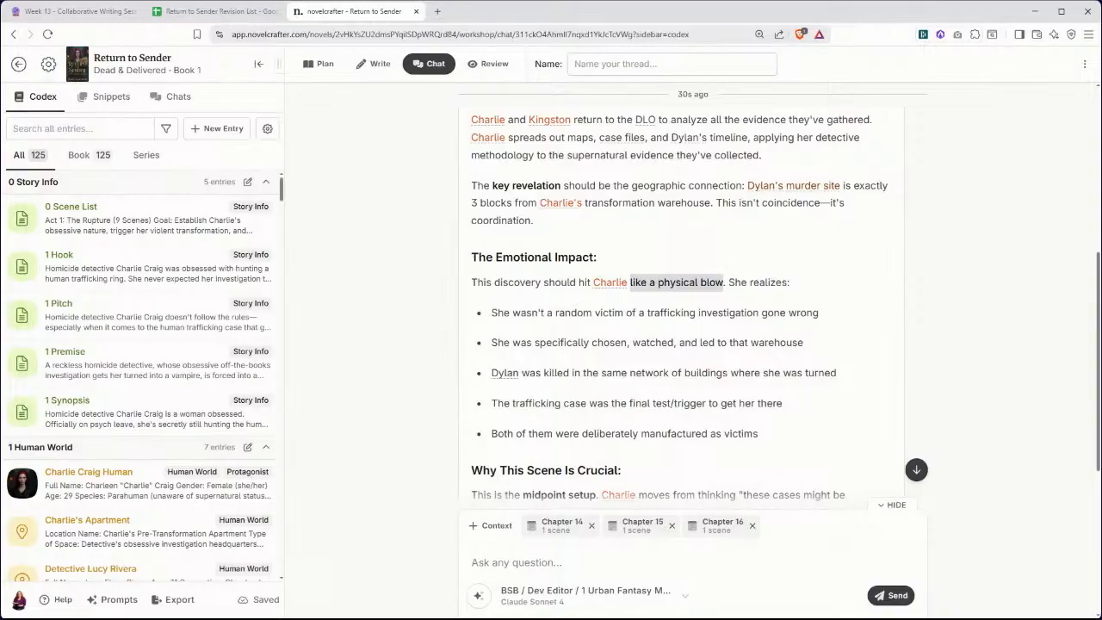
scroll(785, 295, "down", 1)
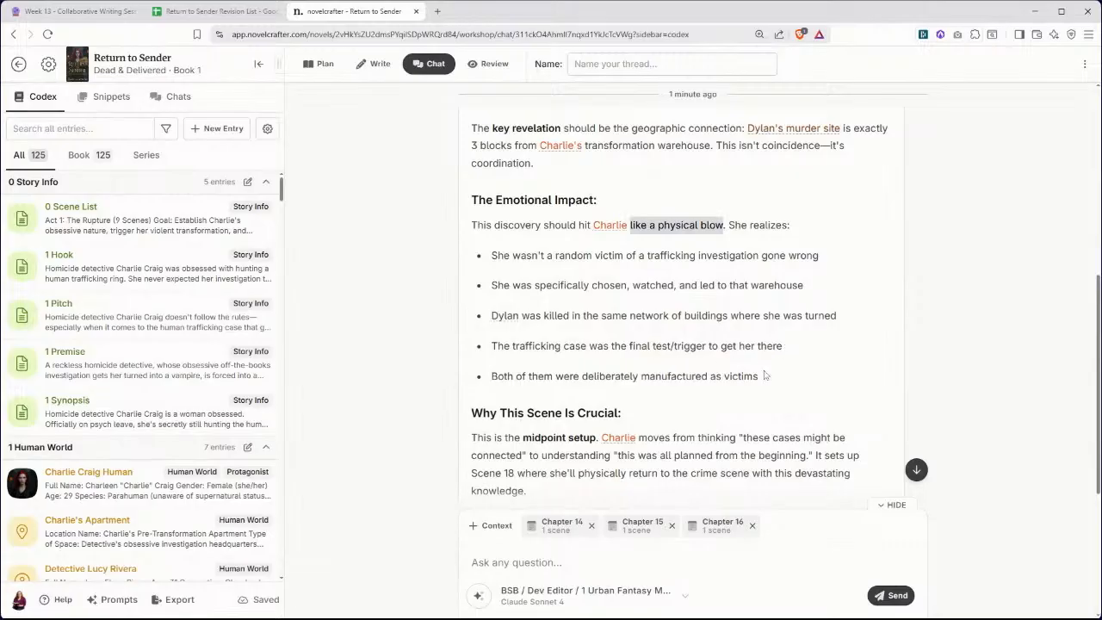
scroll(777, 356, "down", 1)
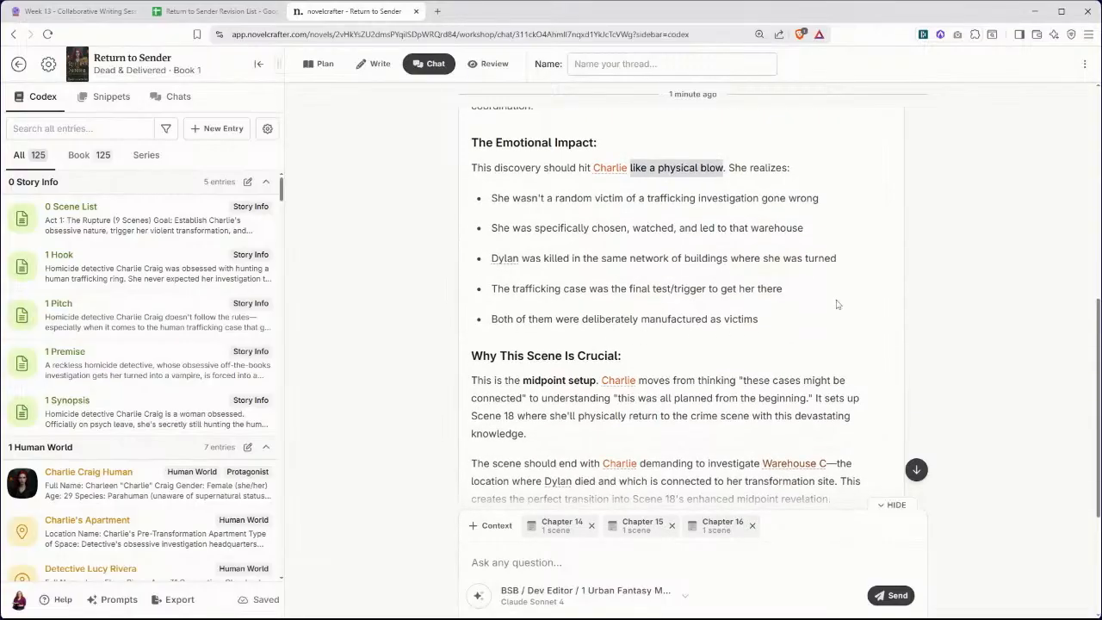
scroll(836, 304, "down", 1)
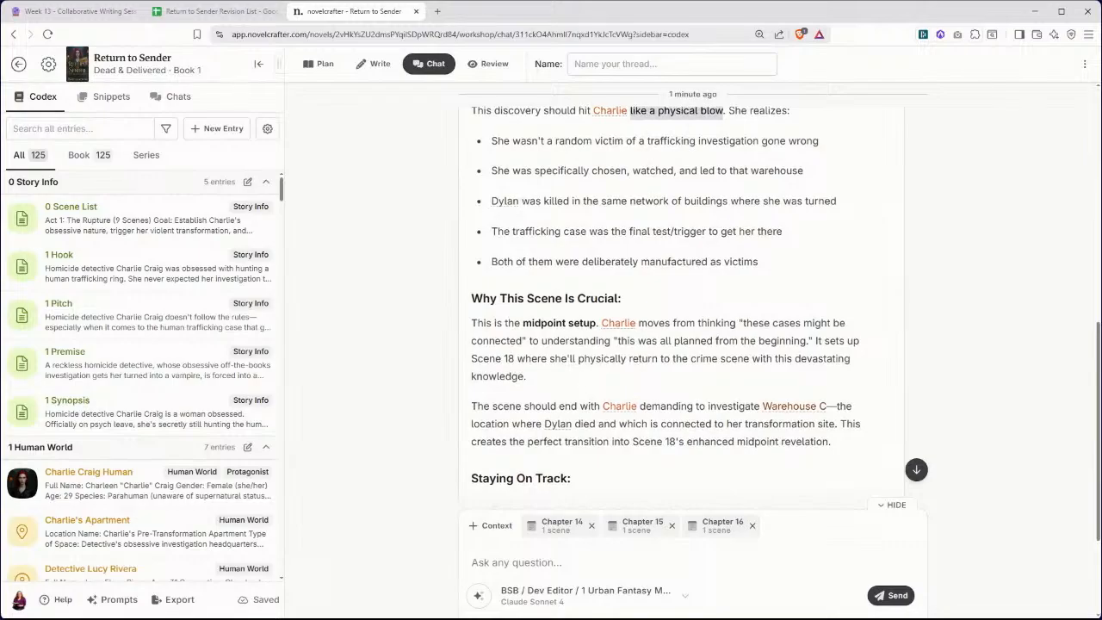
scroll(678, 330, "down", 1)
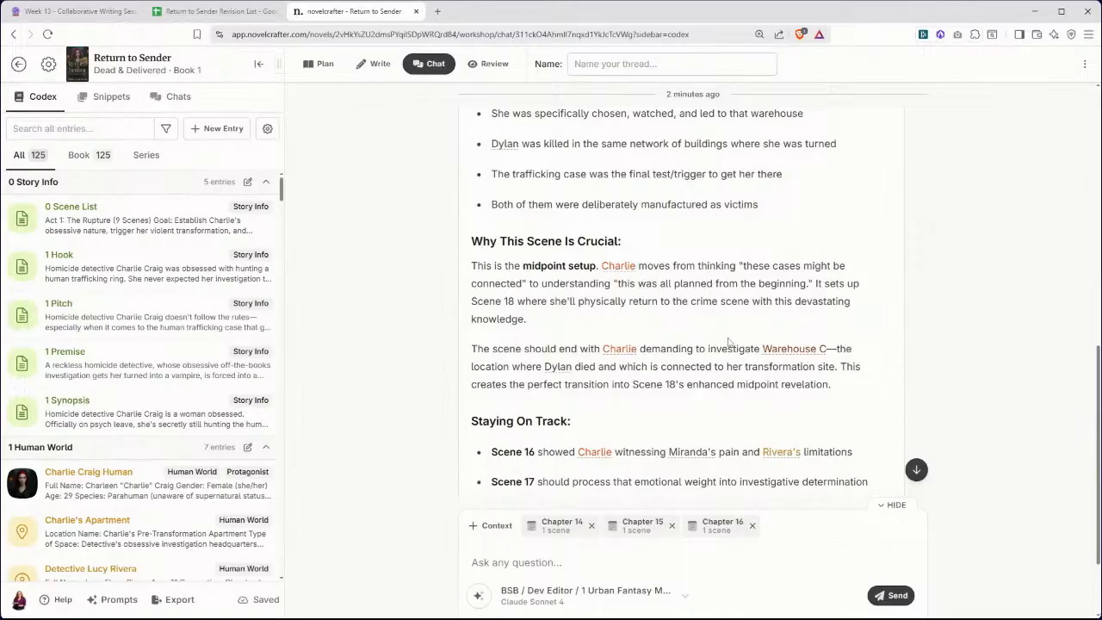
scroll(730, 345, "down", 1)
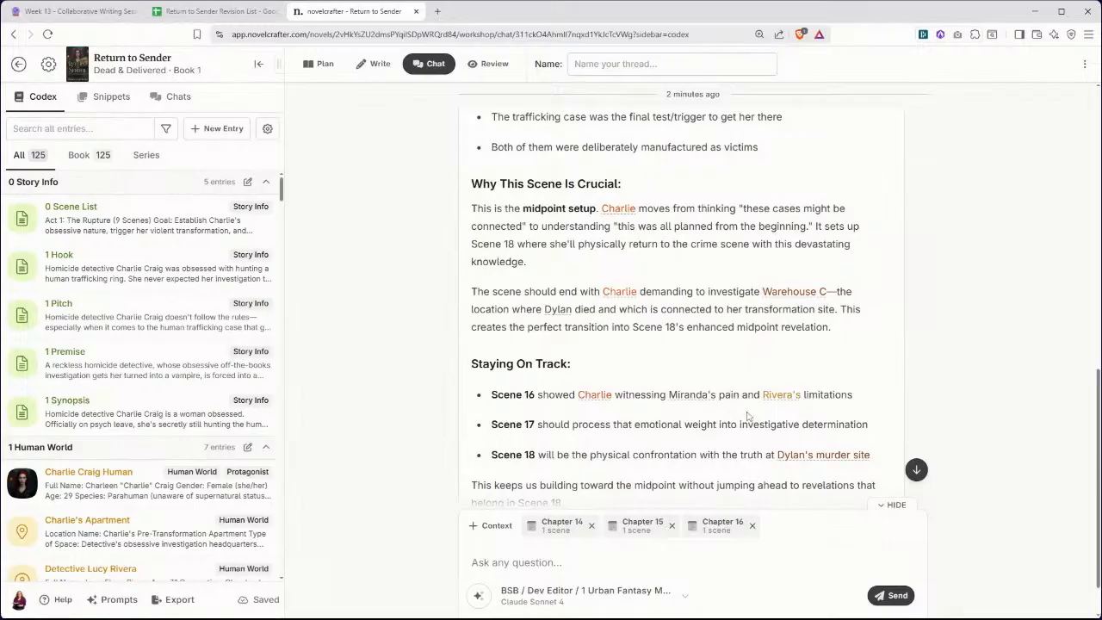
scroll(748, 416, "up", 1)
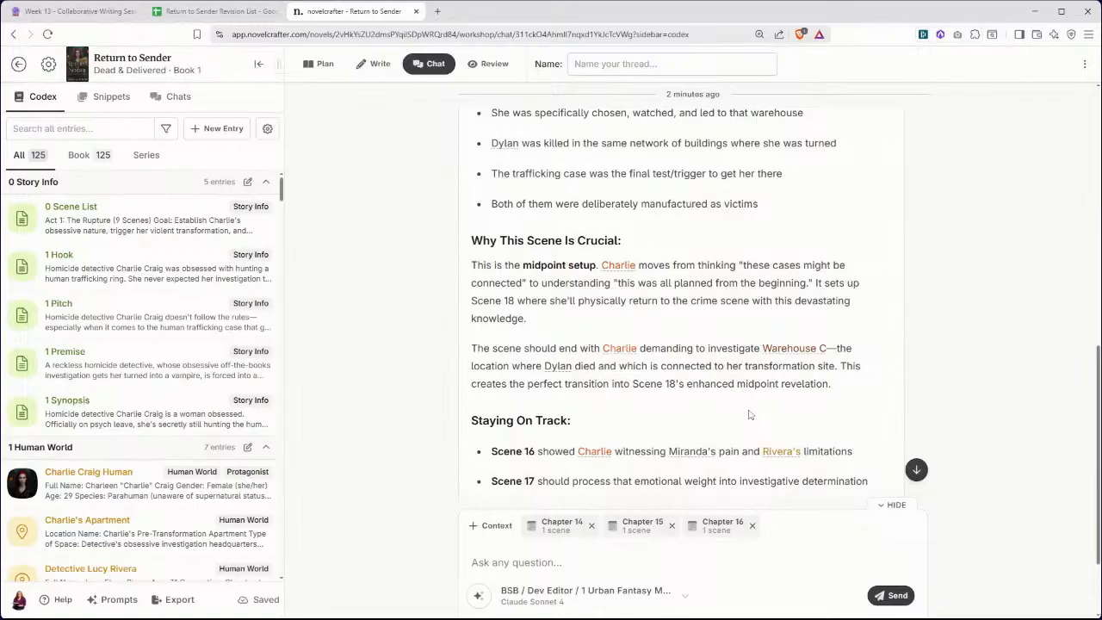
scroll(749, 416, "up", 1)
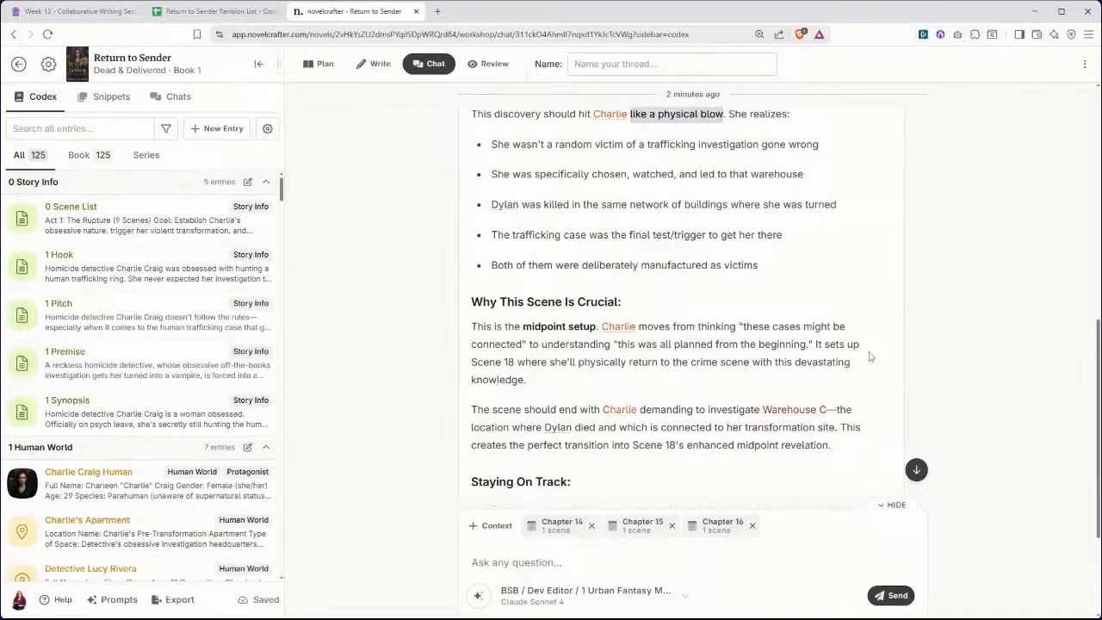
scroll(868, 362, "up", 2)
scroll(870, 356, "up", 1)
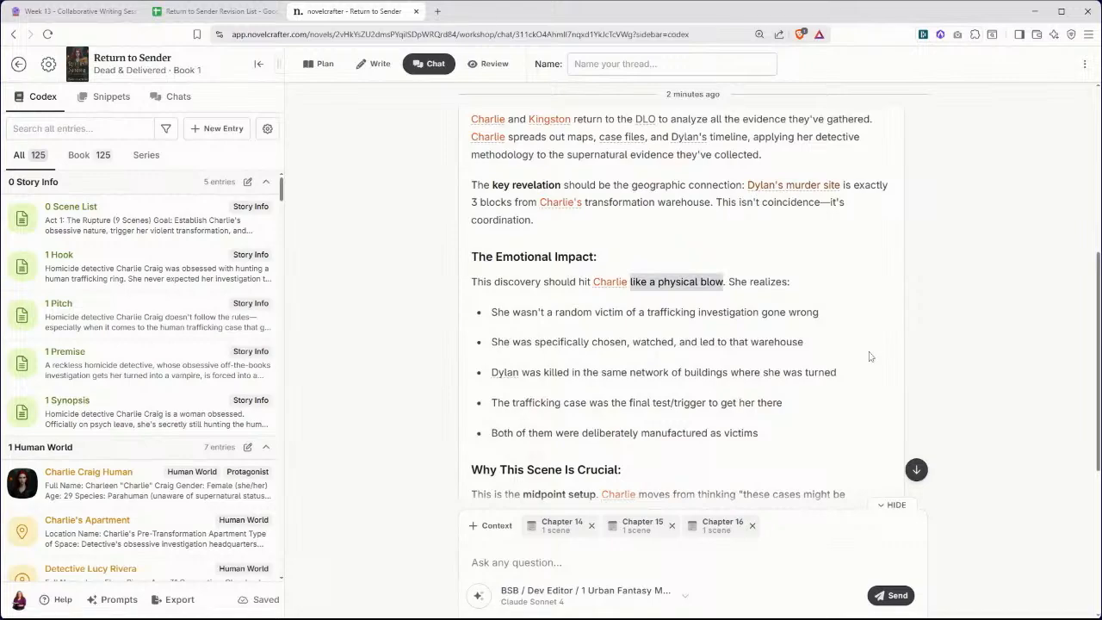
- Remove Chapters 14, 15 and 16 from the context of the next chat message
scroll(868, 354, "down", 1)
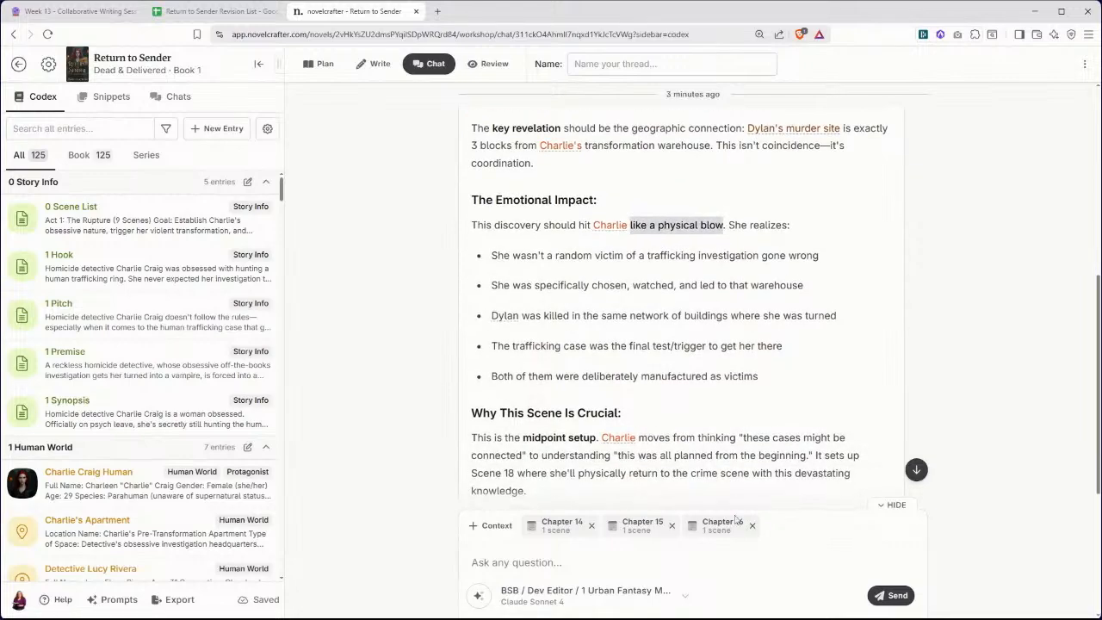
left_click(591, 526)
left_click(590, 526)
left_click(591, 527)
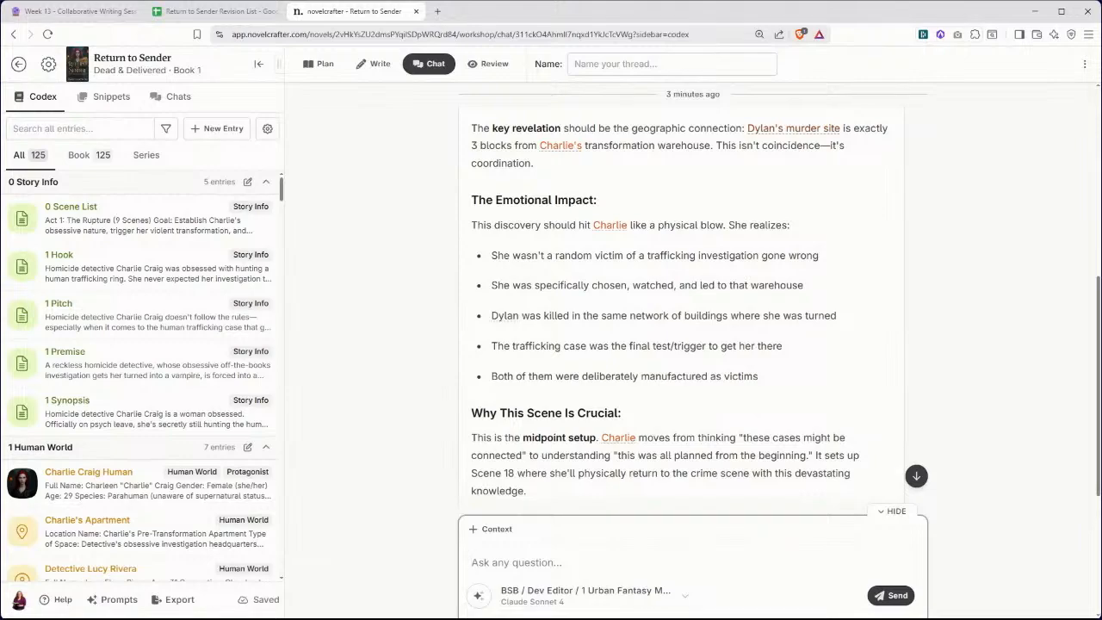
- Begin the chat reply with "This is okay, but I have some comments:" and start a bulleted list below it
type("This is okay, but I have some")
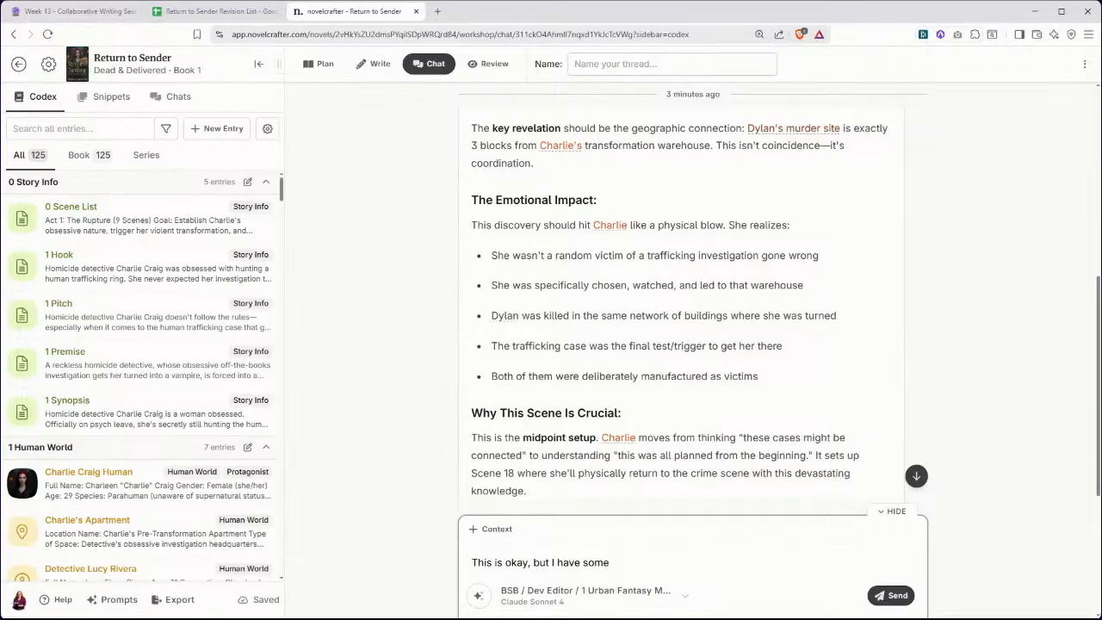
type(" comments:")
key("shift+Return")
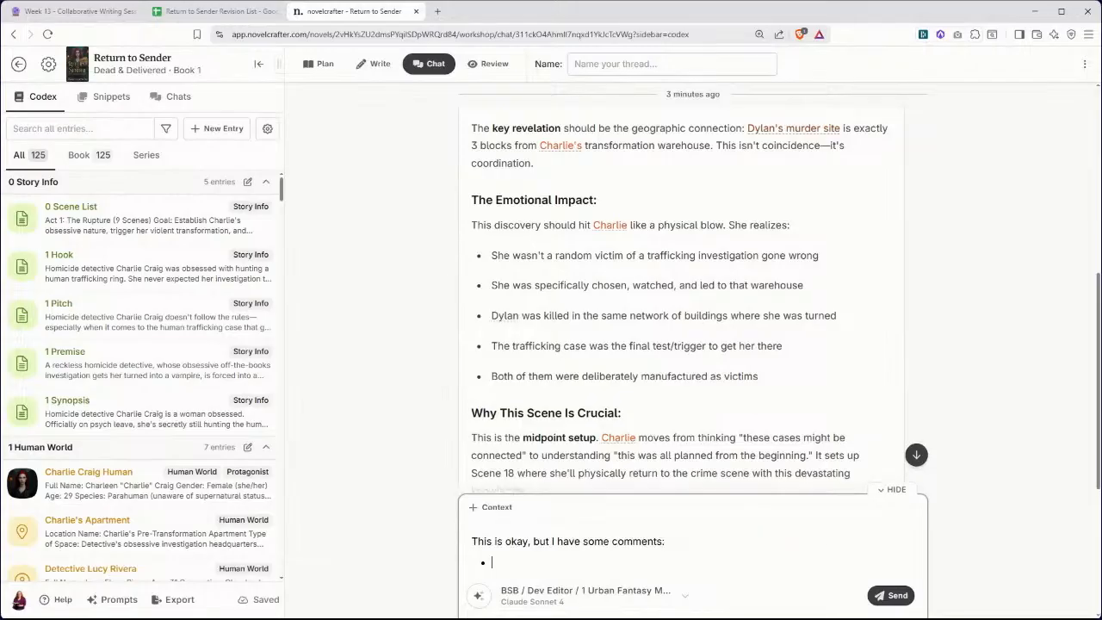
- Write the first bullet, "Charlie already is aware of the connection, but she doesn't know why yet.", with "why" in italics, and start another bullet
type("Charlie already is aw")
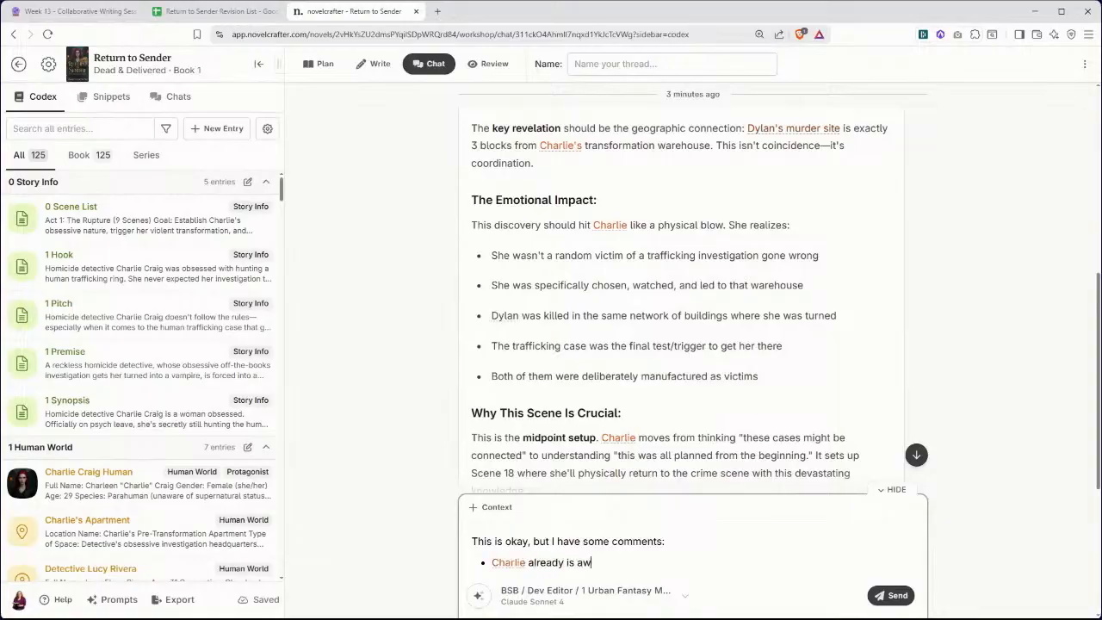
type("are of the connection, bu")
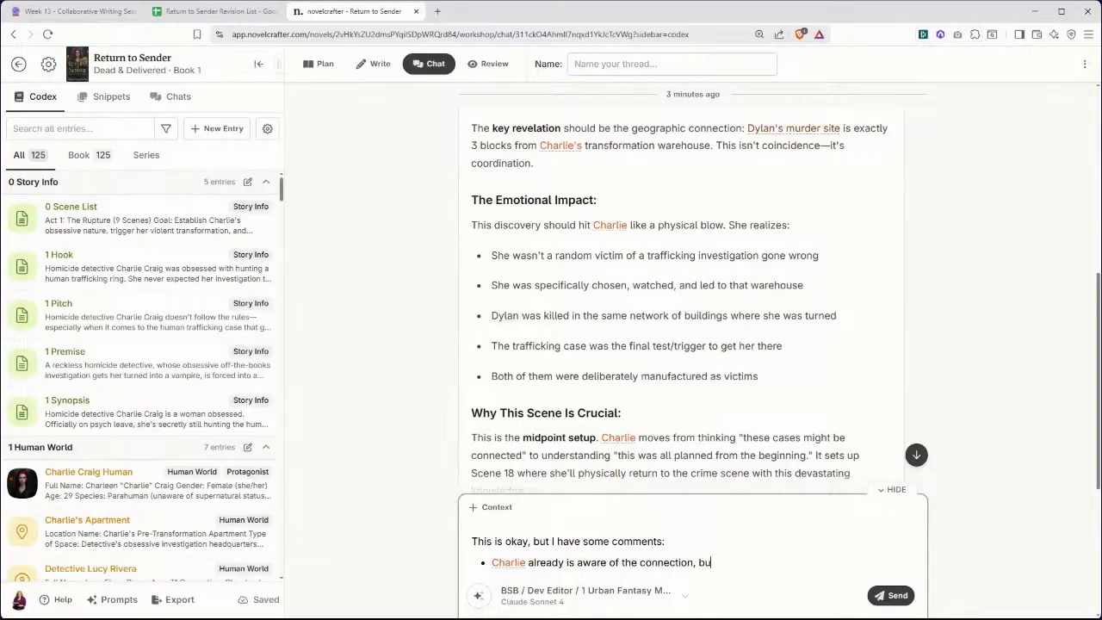
type("t")
type(" she doesn't no")
key("BackSpace")
key("BackSpace")
type("know *why")
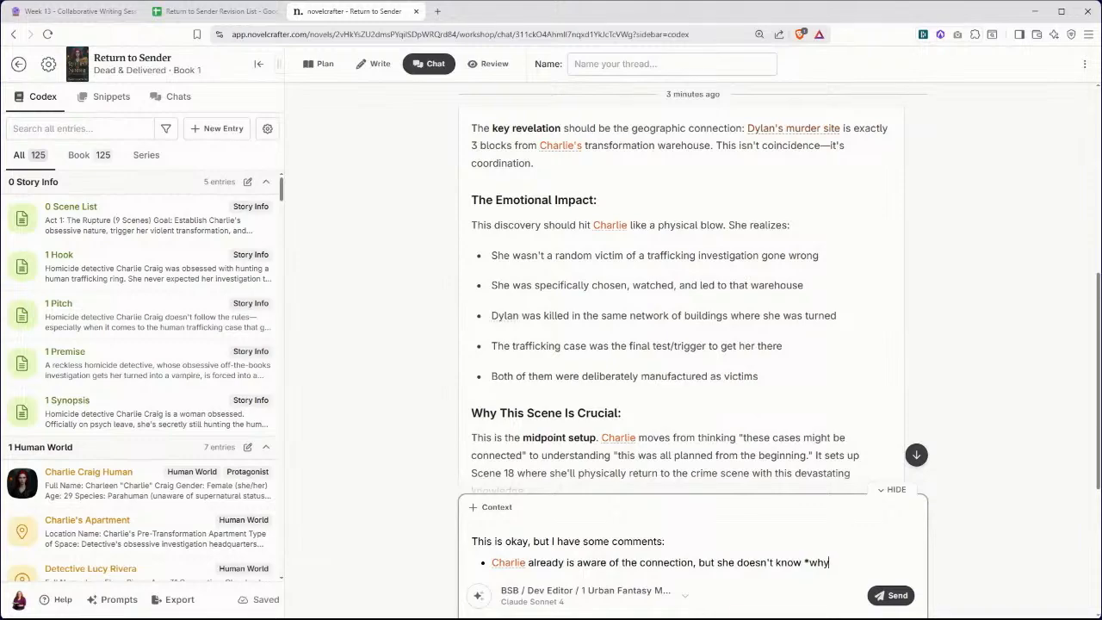
type("* yet.")
key("Return")
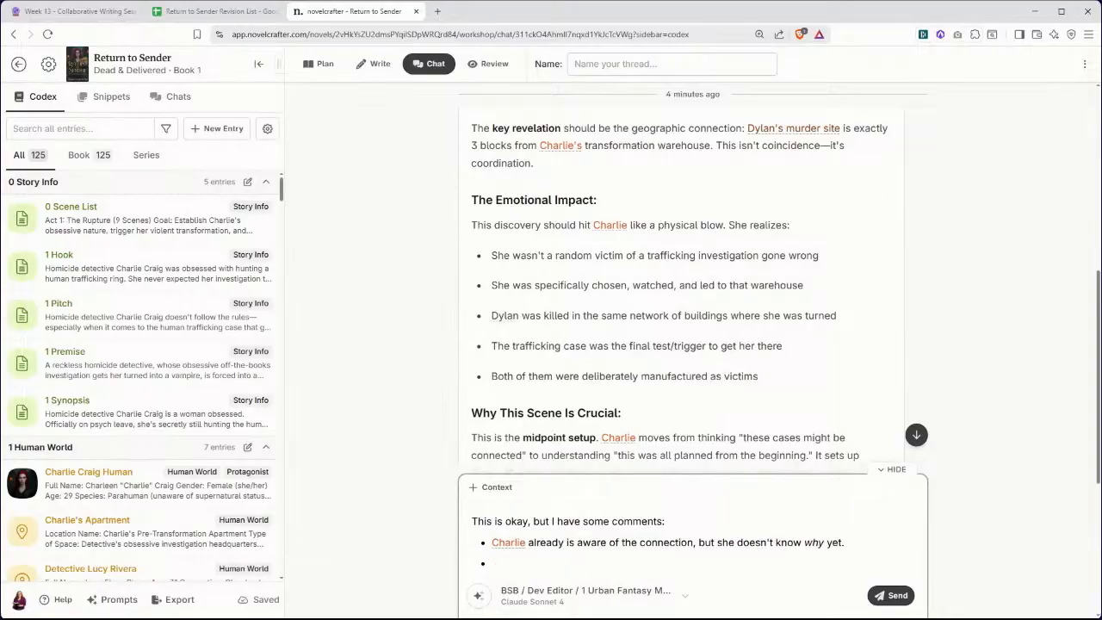
- Add the second bullet, "Nothing should 'hit like a physical blow.' Pick better words.", and send the feedback
scroll(737, 340, "up", 2)
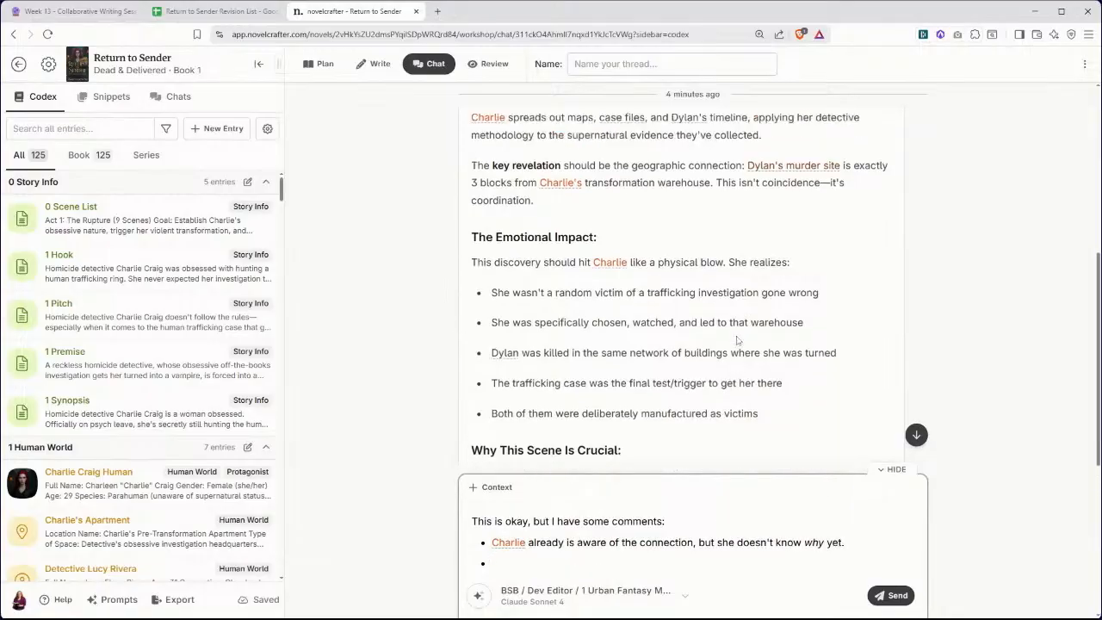
scroll(737, 340, "up", 1)
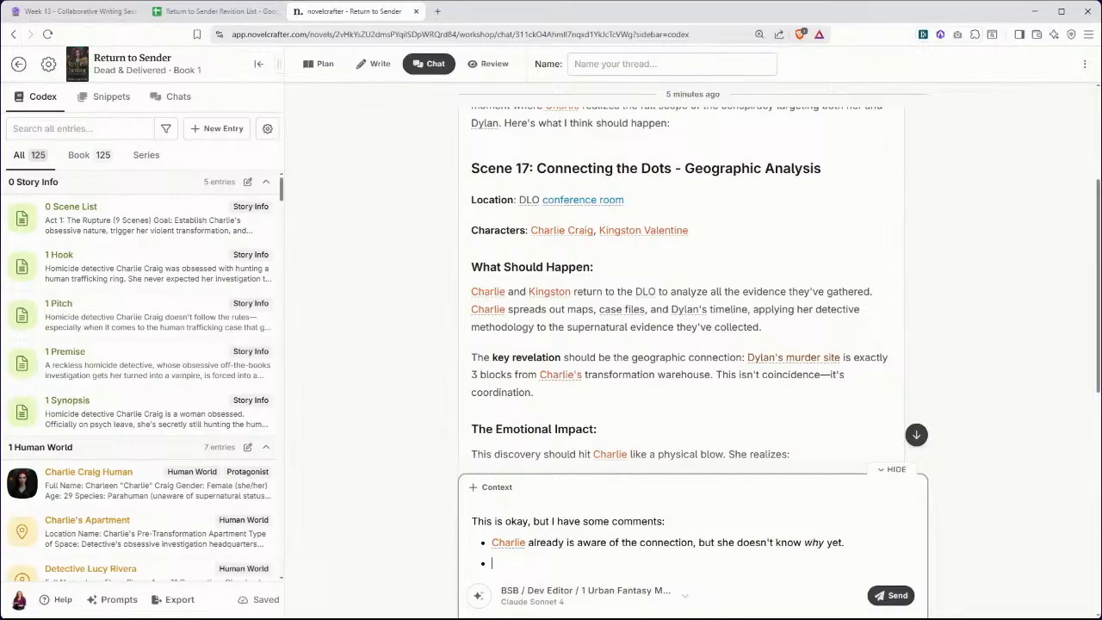
scroll(801, 404, "down", 1)
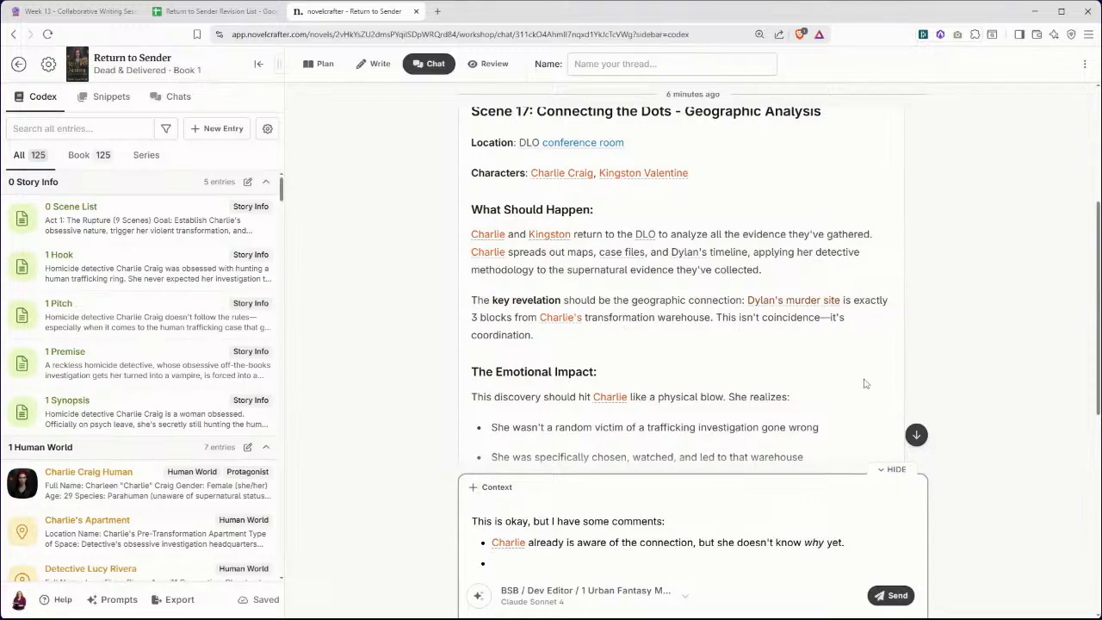
scroll(866, 383, "down", 4)
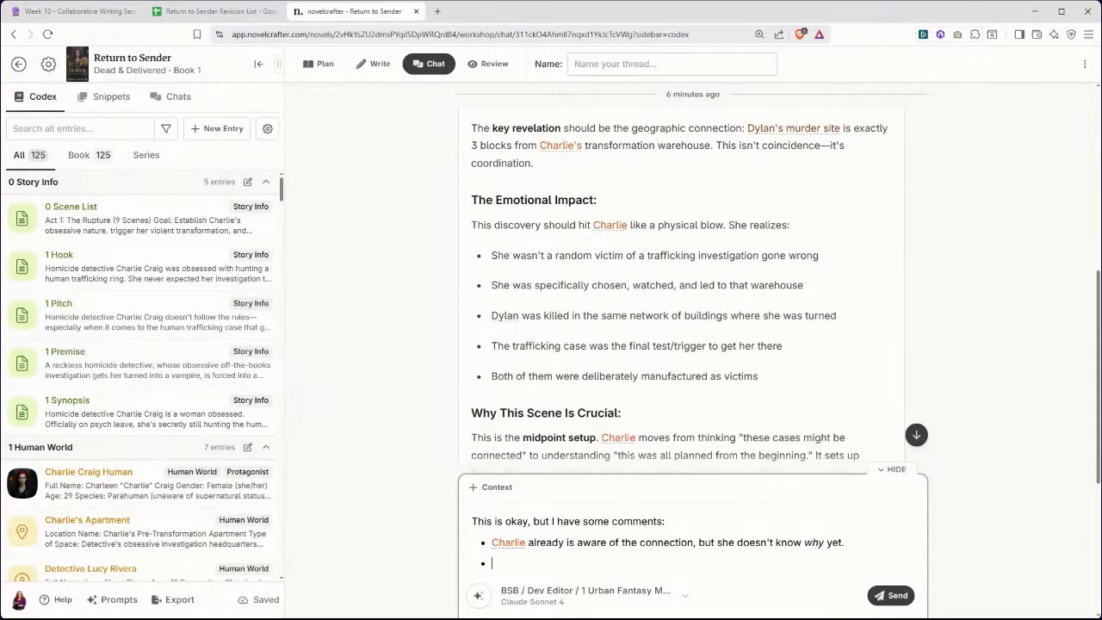
type("Nothing should 'hit like a")
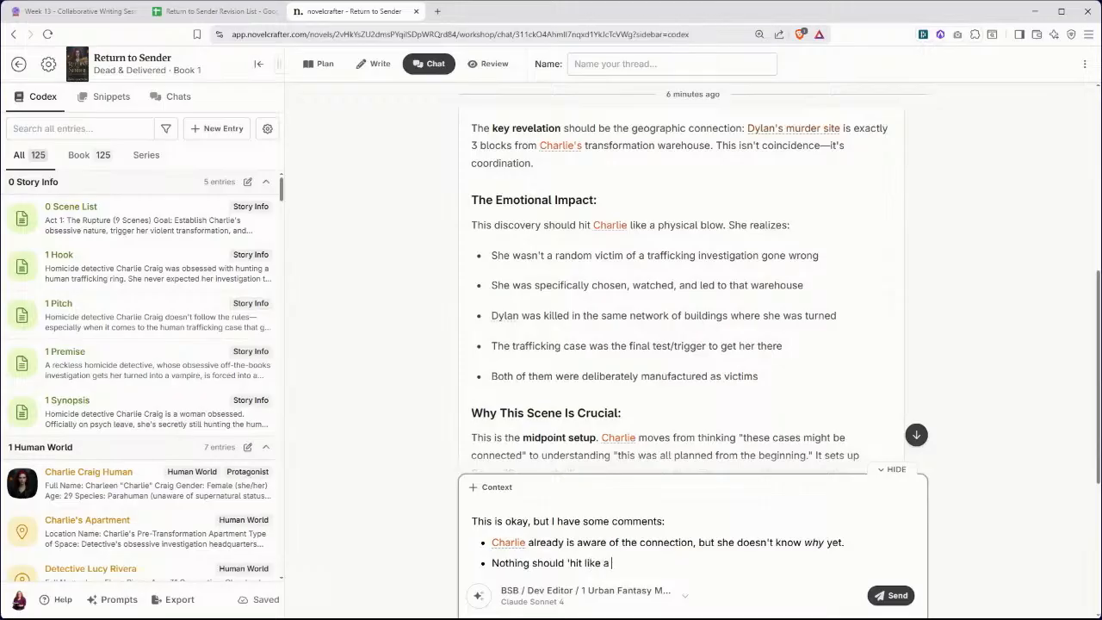
type(" physical blow'")
key("Left")
type(".")
key("Right")
type("Pick better ")
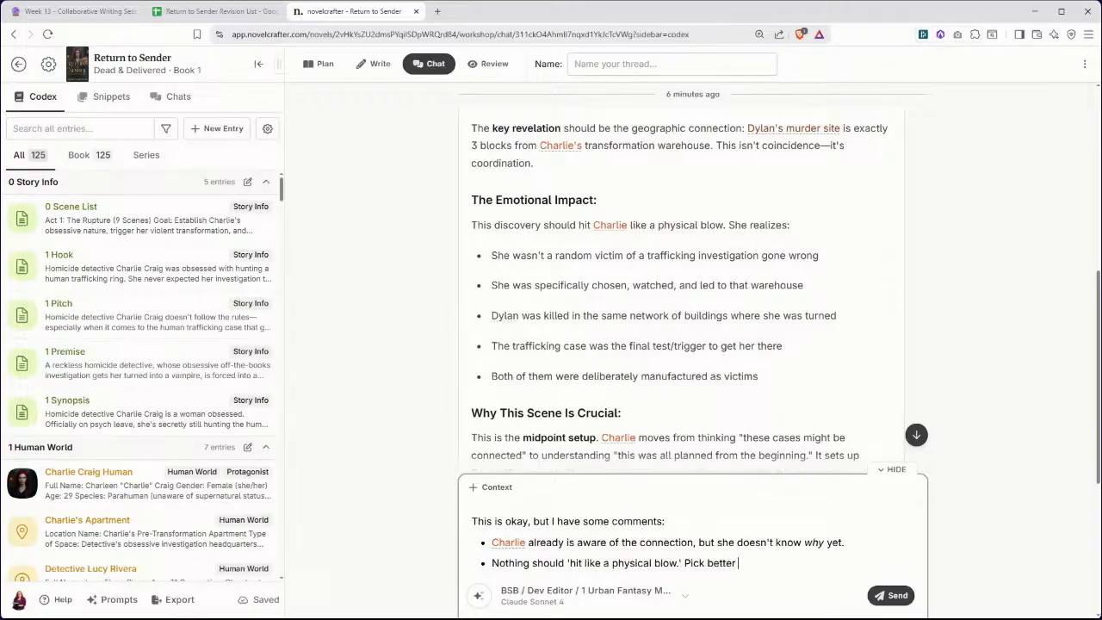
type("words.")
scroll(775, 388, "down", 2)
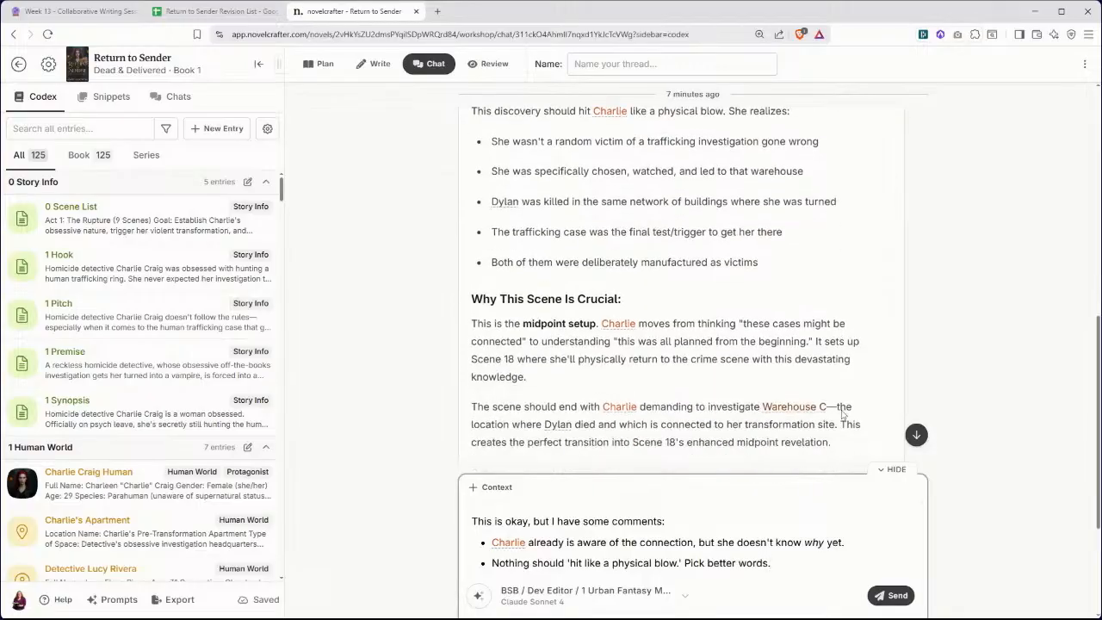
left_click(896, 596)
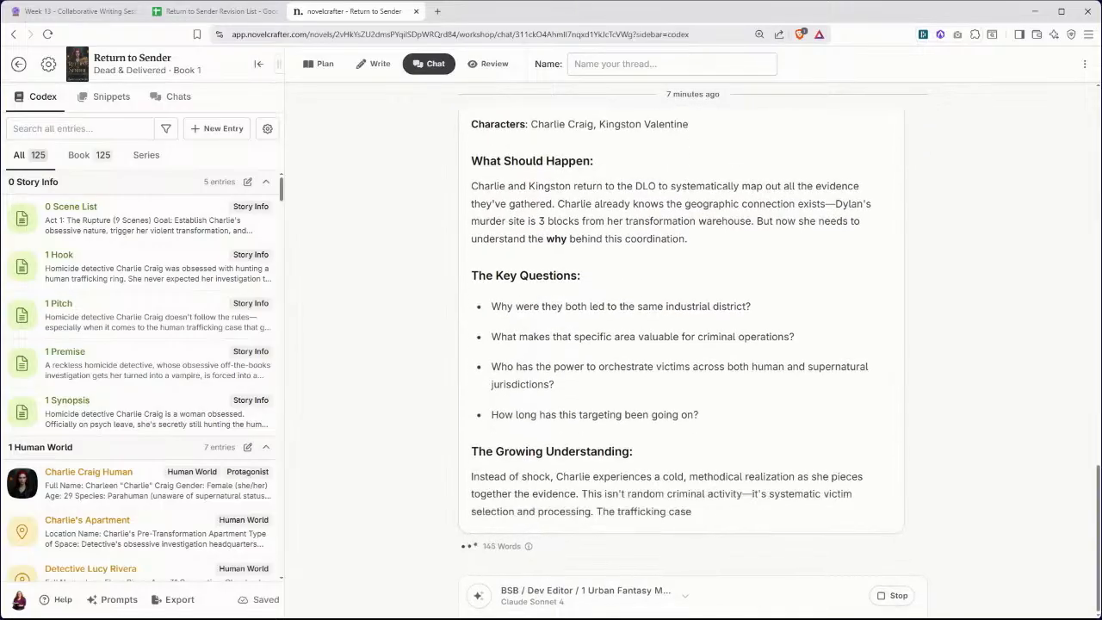
- Read through the revised Scene 17 proposal, from its setting and key questions to the scene's purpose and the transition to Scene 18
scroll(761, 190, "up", 3)
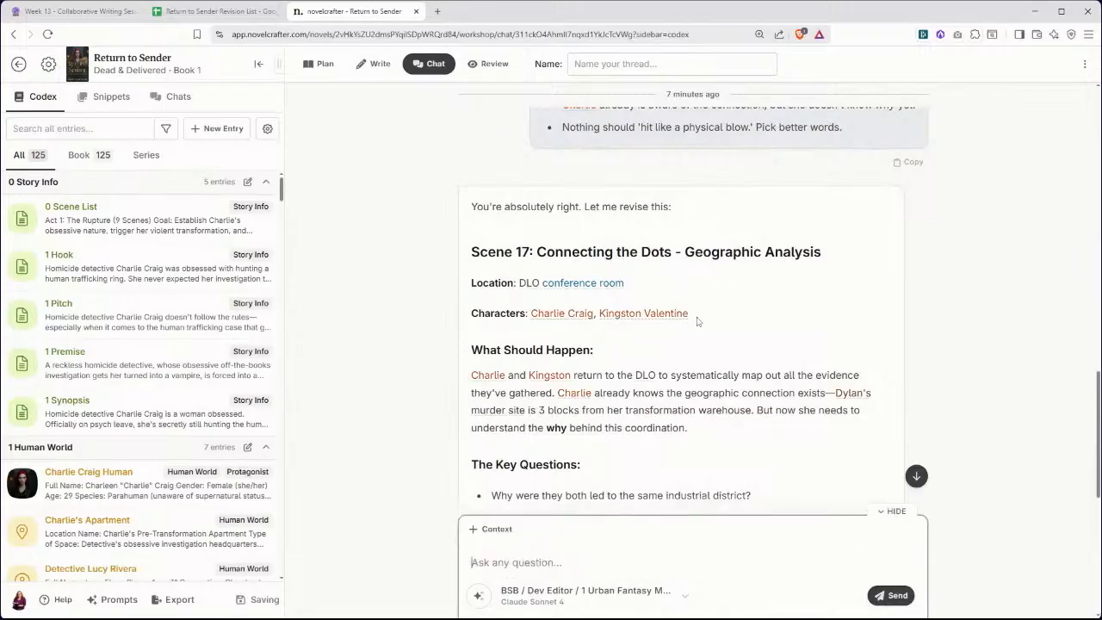
scroll(697, 322, "down", 1)
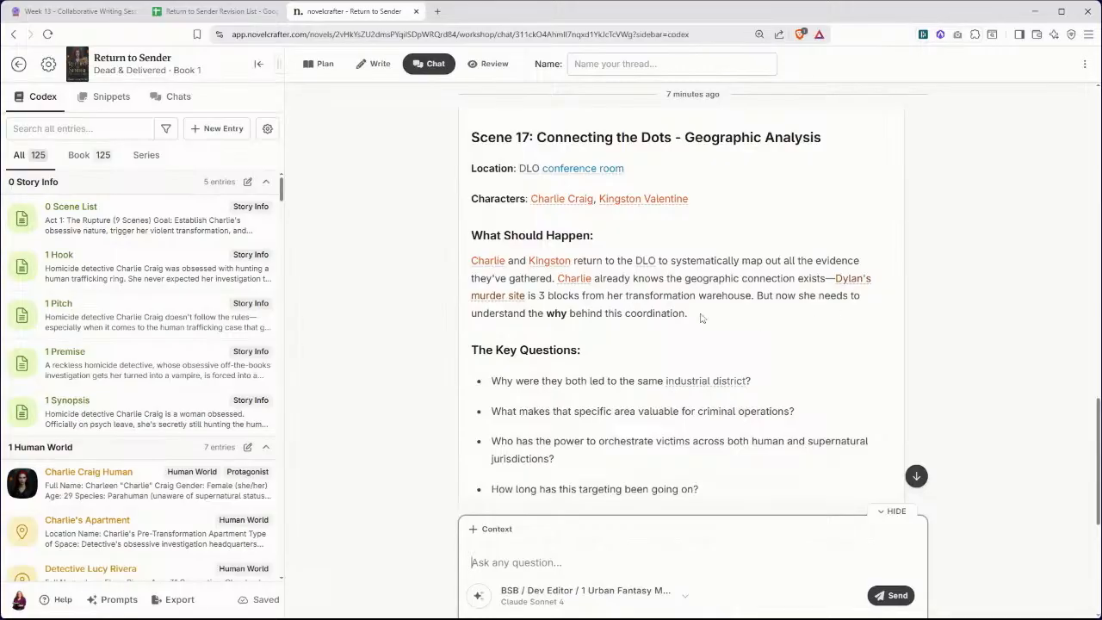
scroll(726, 314, "down", 1)
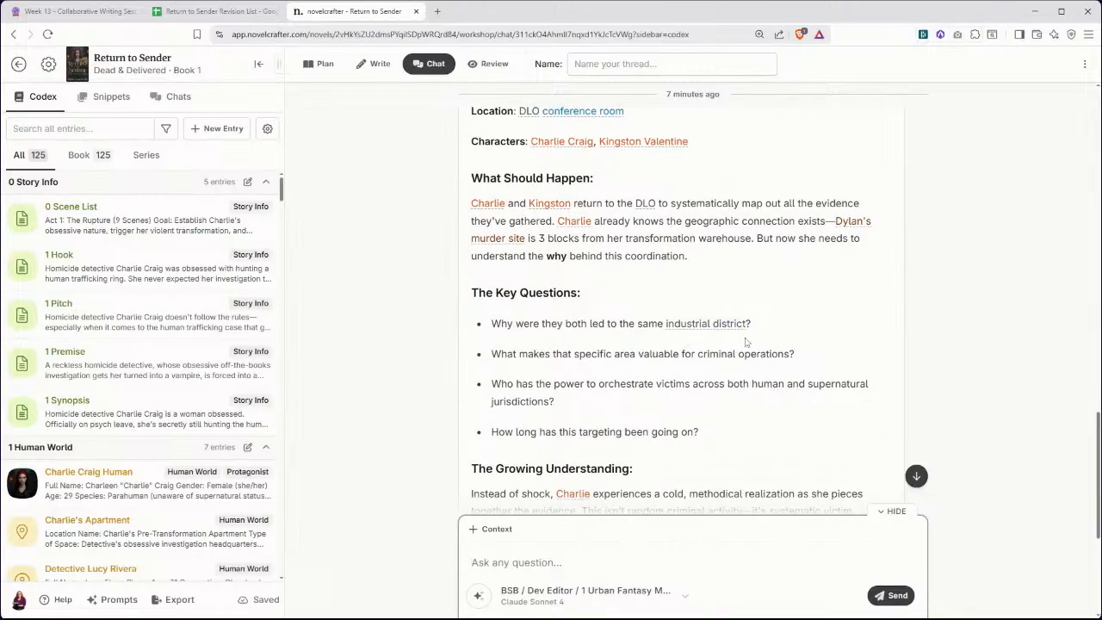
scroll(665, 350, "down", 1)
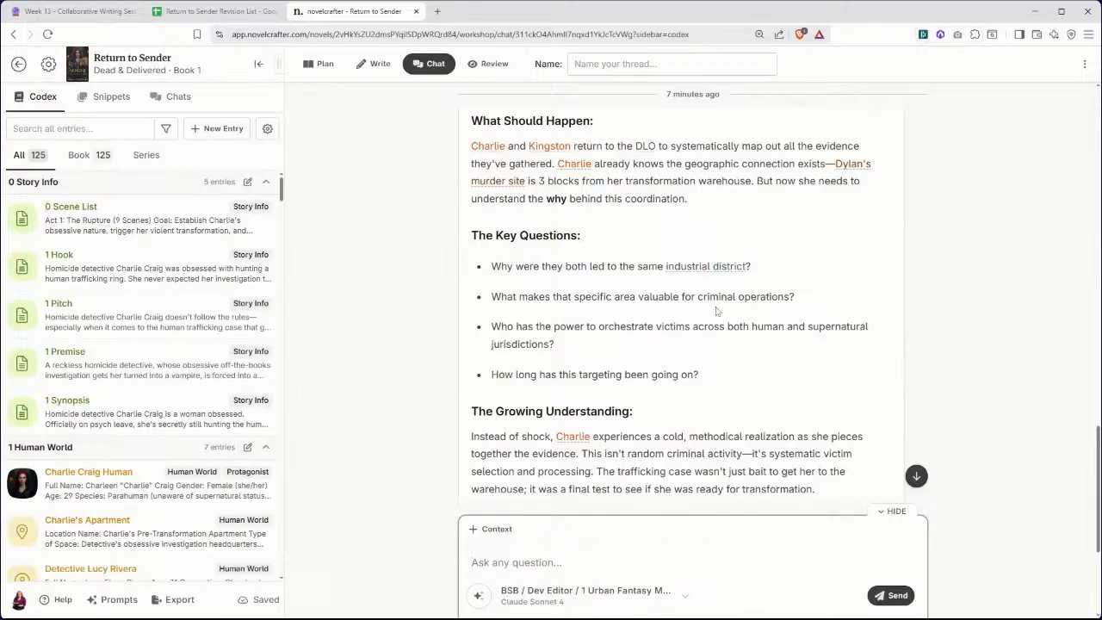
scroll(655, 302, "down", 1)
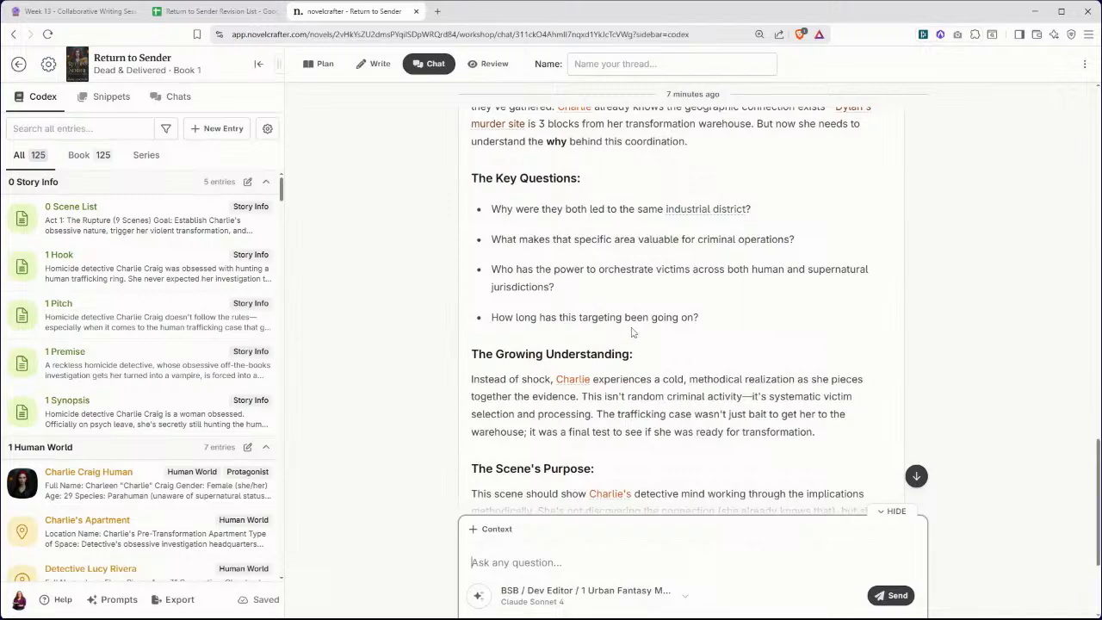
scroll(723, 322, "down", 1)
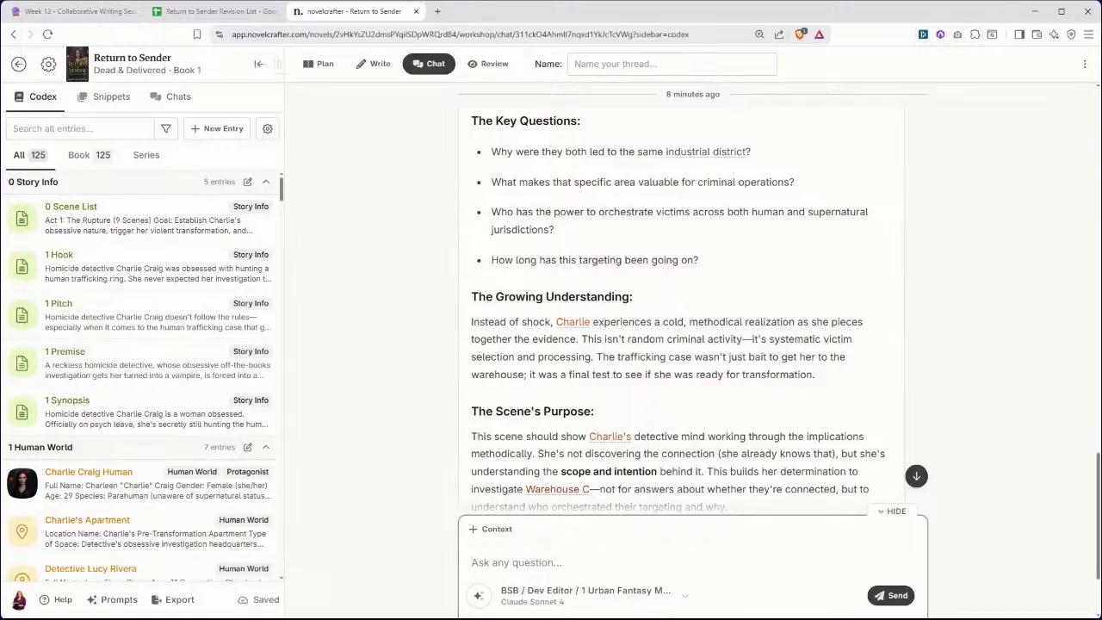
scroll(680, 350, "down", 3)
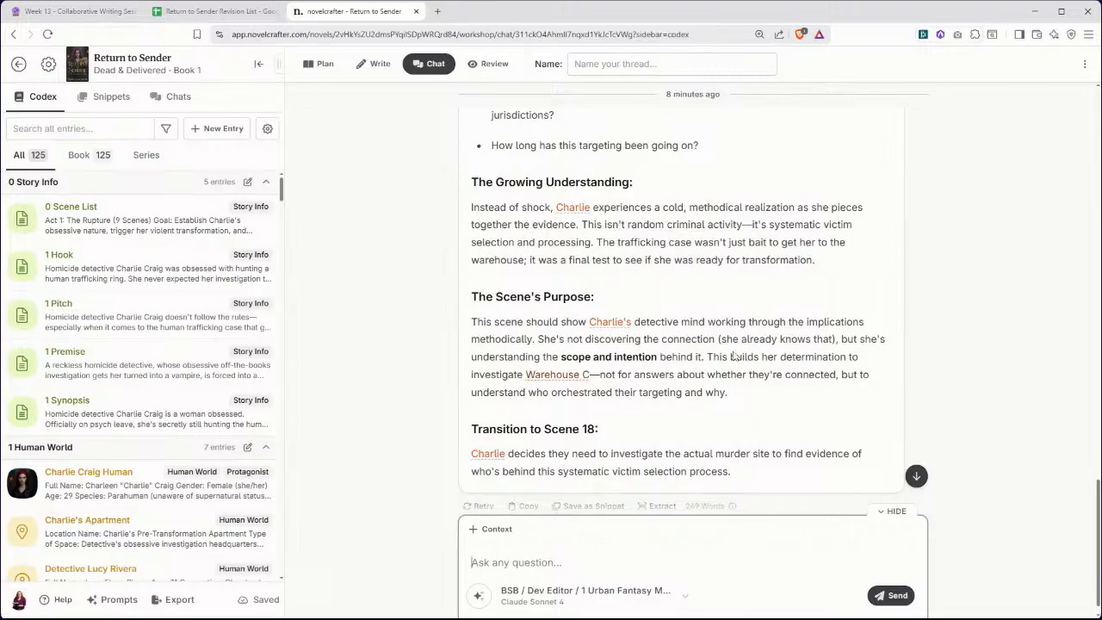
scroll(681, 302, "down", 1)
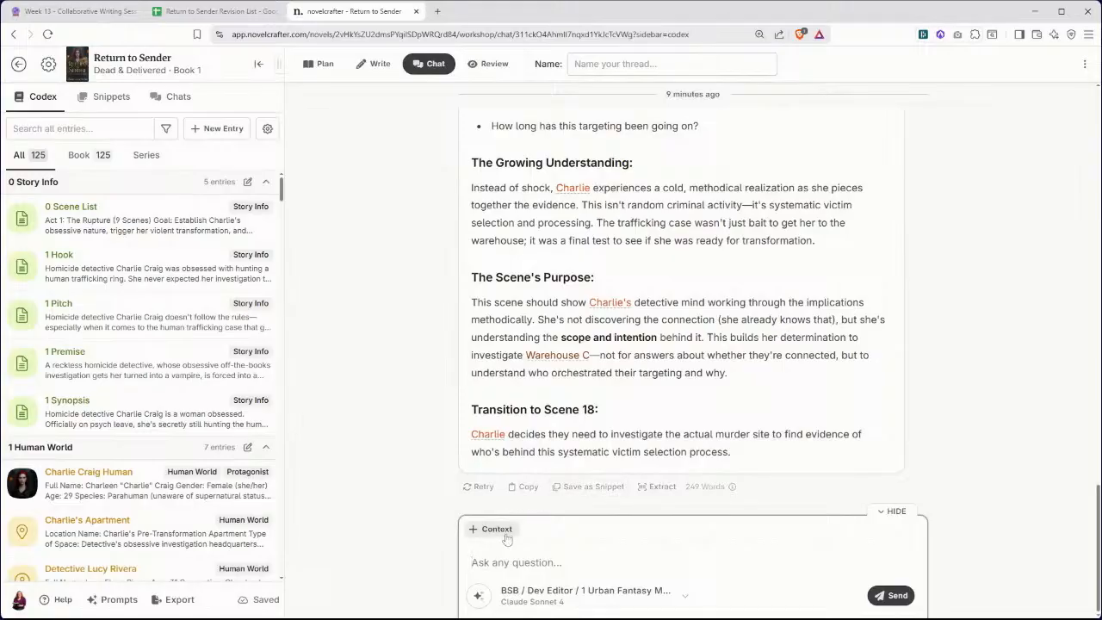
- Switch the chat prompt to BSB / Generate Scene Brief v2 with the Claude Sonnet 4 model
left_click(481, 599)
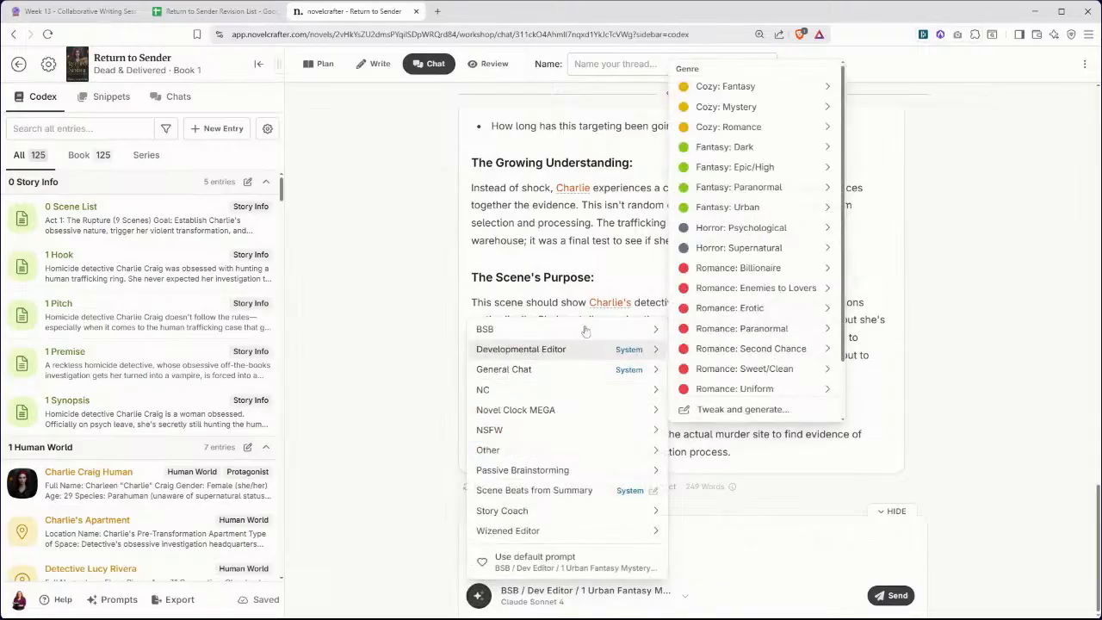
mouse_move(586, 331)
mouse_move(743, 432)
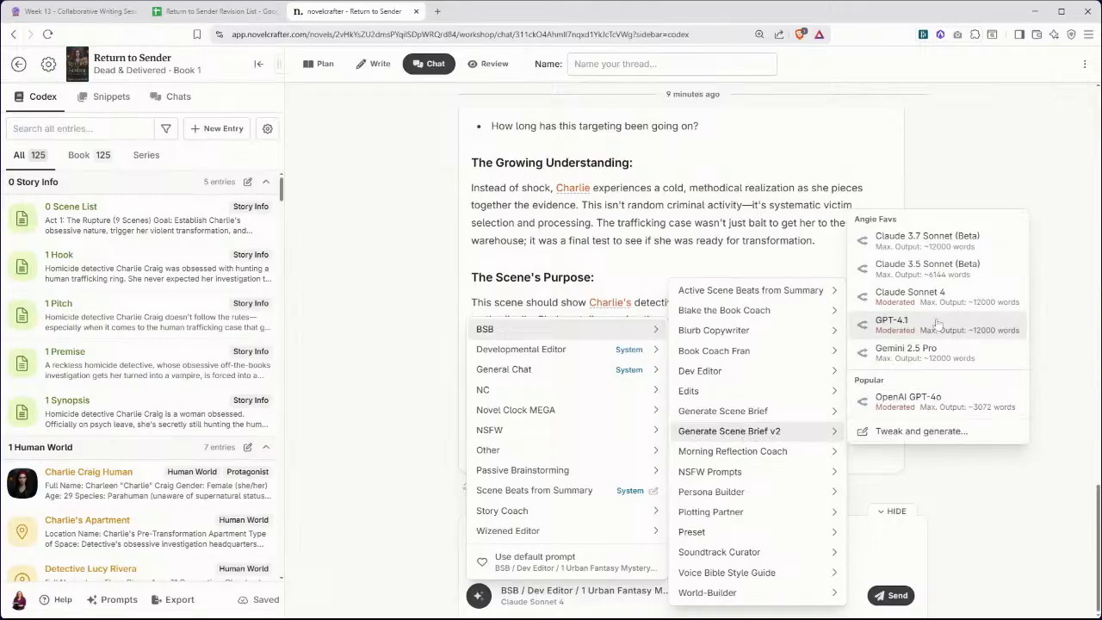
left_click(911, 295)
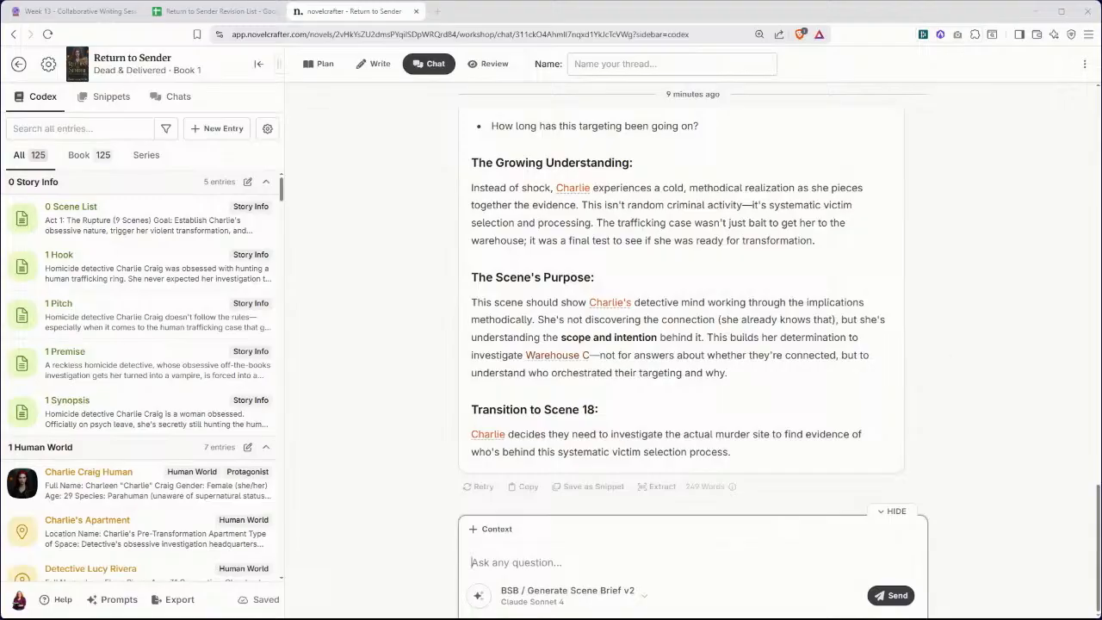
- Paste the Scene 17 brief template request, set at the DLO on March 28, raining at 48 degrees F around 12:00 AM, and send it
key("ctrl+v")
scroll(689, 448, "up", 10)
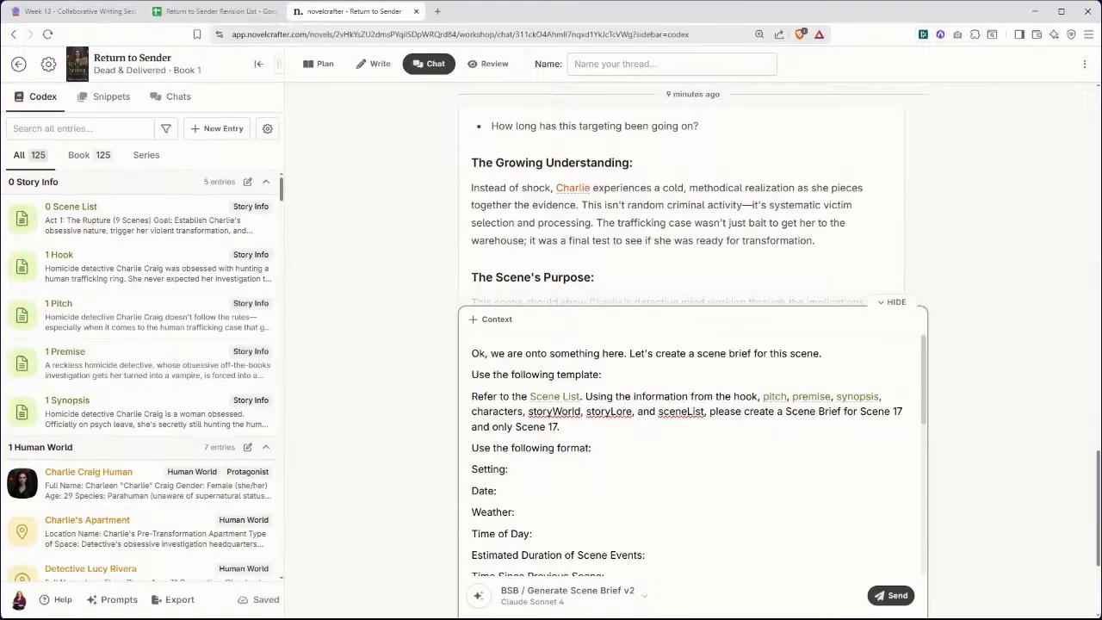
scroll(694, 457, "down", 1)
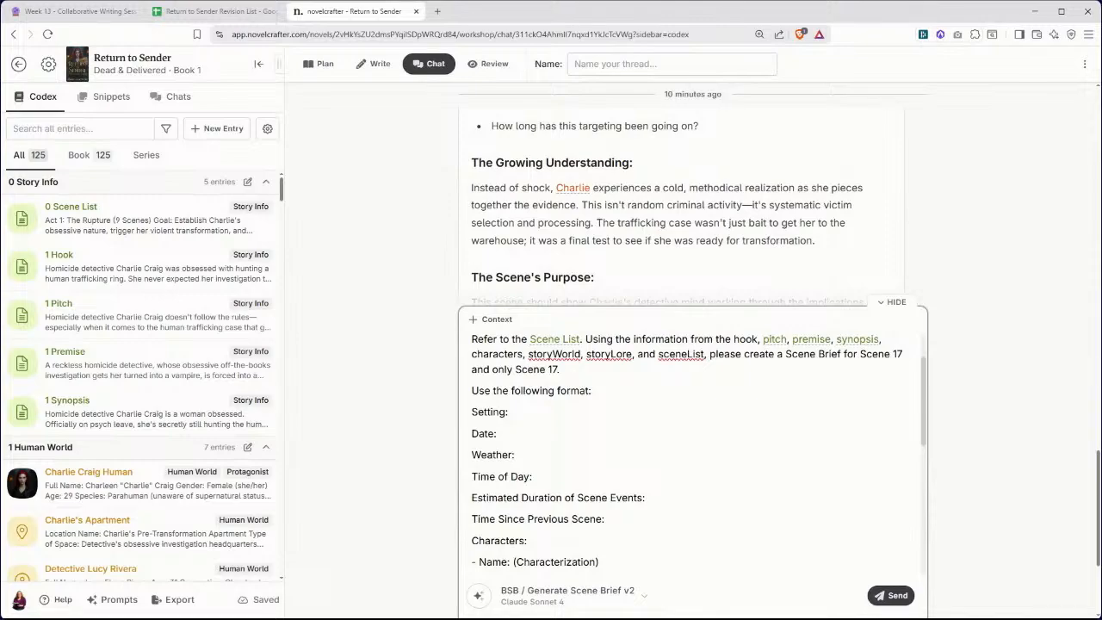
scroll(693, 455, "down", 6)
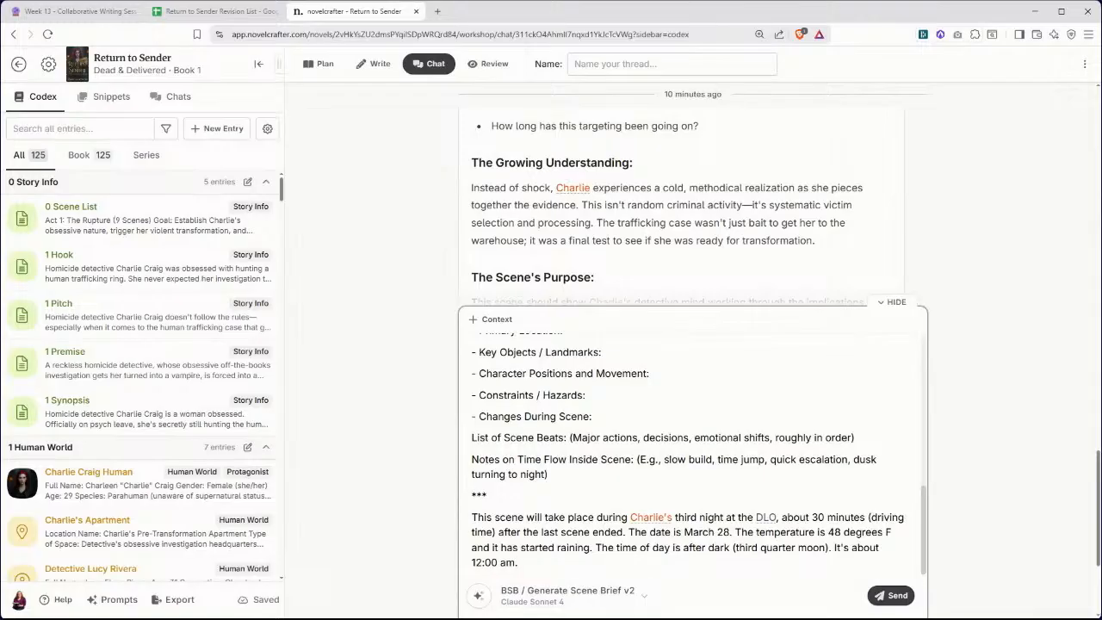
left_click(896, 596)
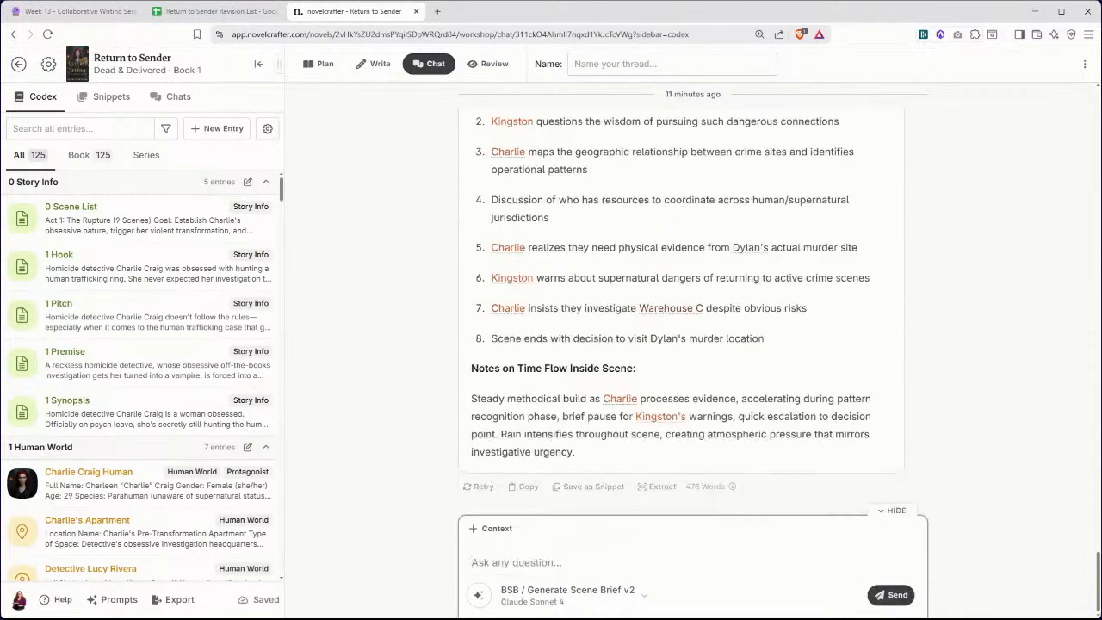
- Read through the generated Scene 17 brief, from the setting and characters through the conflict, scene arc, spatial notes and list of scene beats
scroll(680, 301, "up", 5)
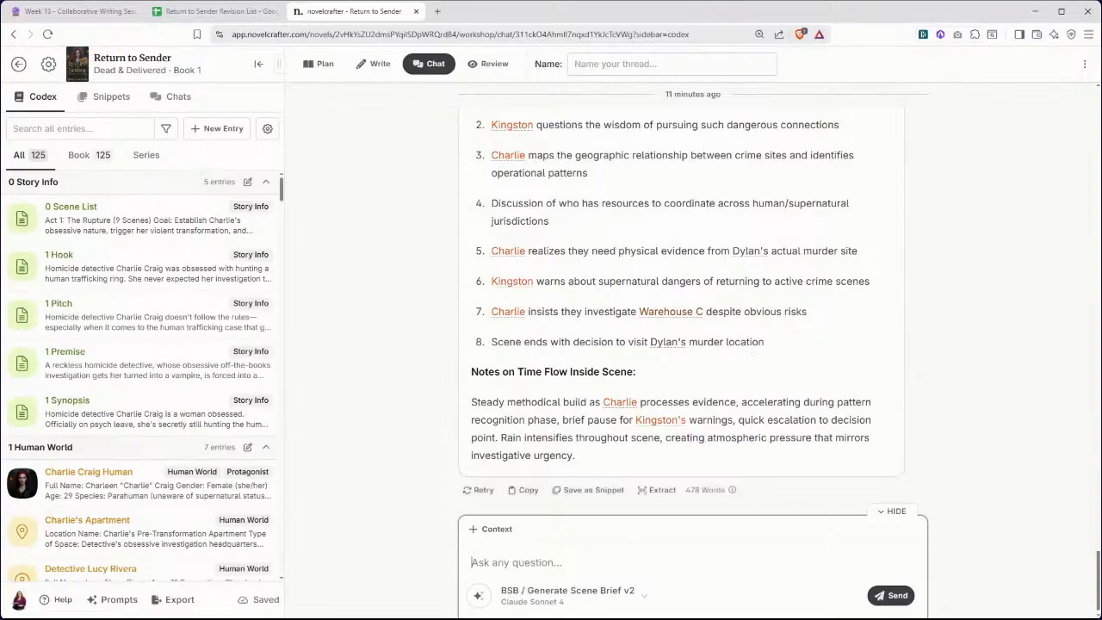
scroll(761, 297, "up", 10)
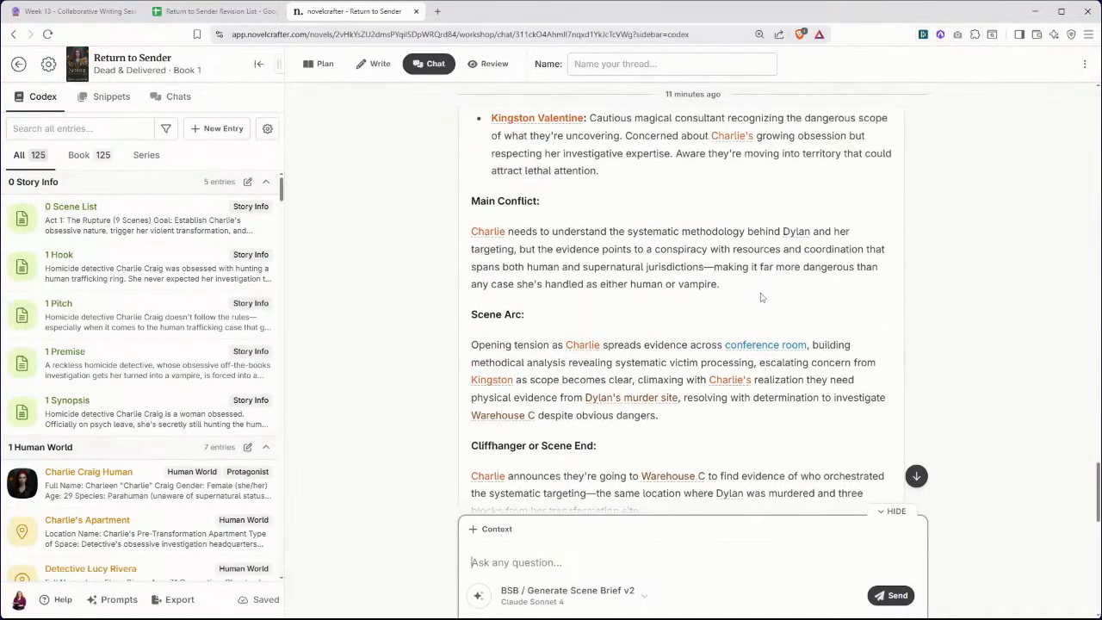
scroll(761, 298, "up", 5)
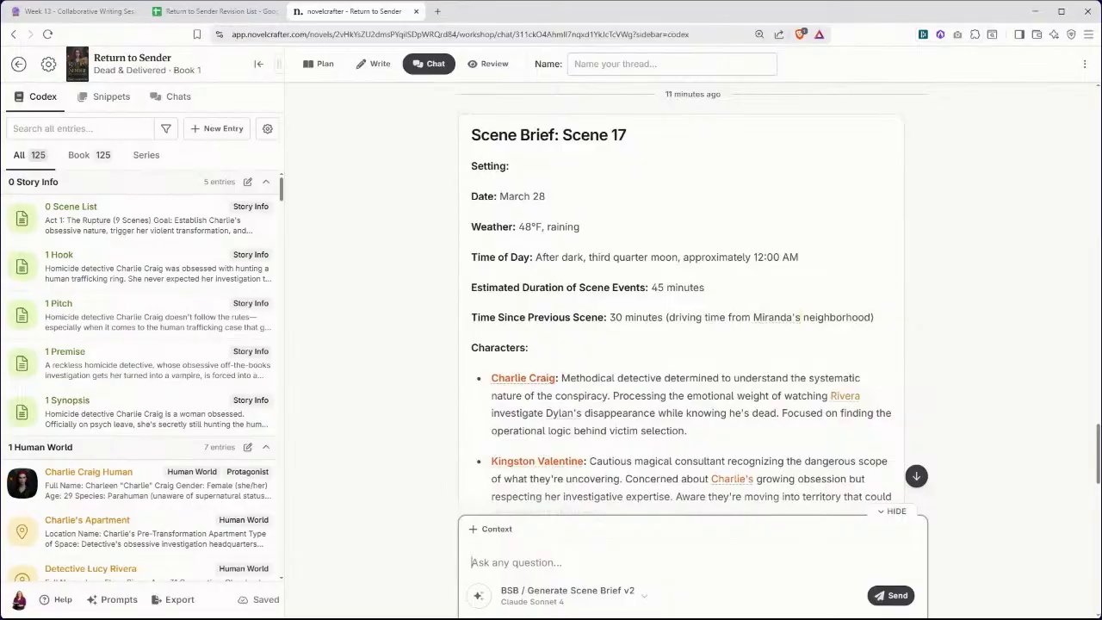
scroll(650, 252, "down", 3)
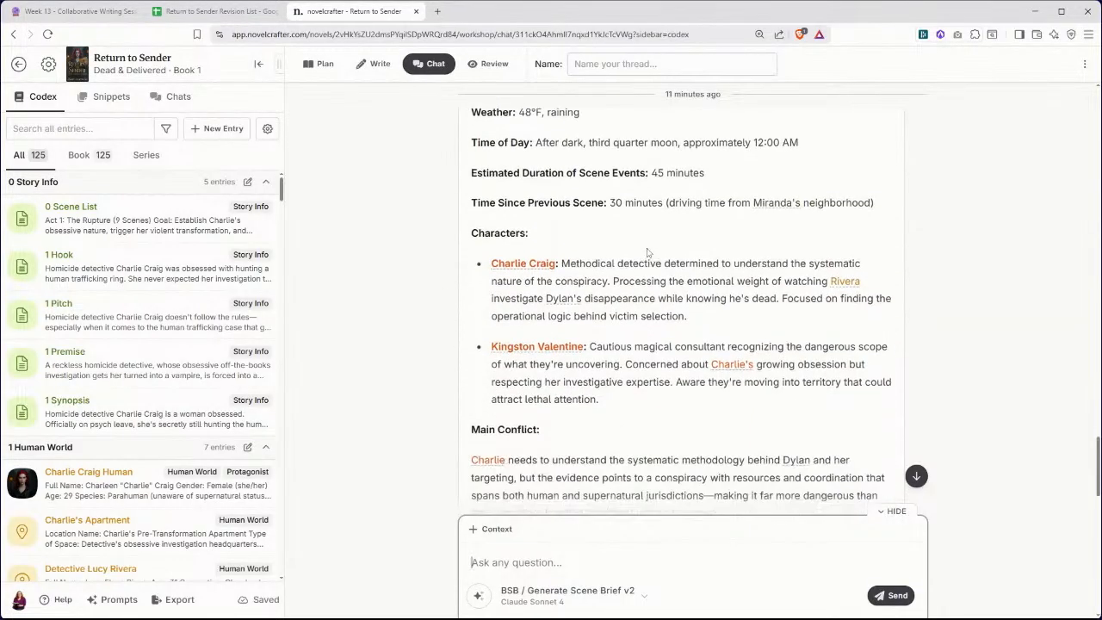
scroll(500, 187, "down", 2)
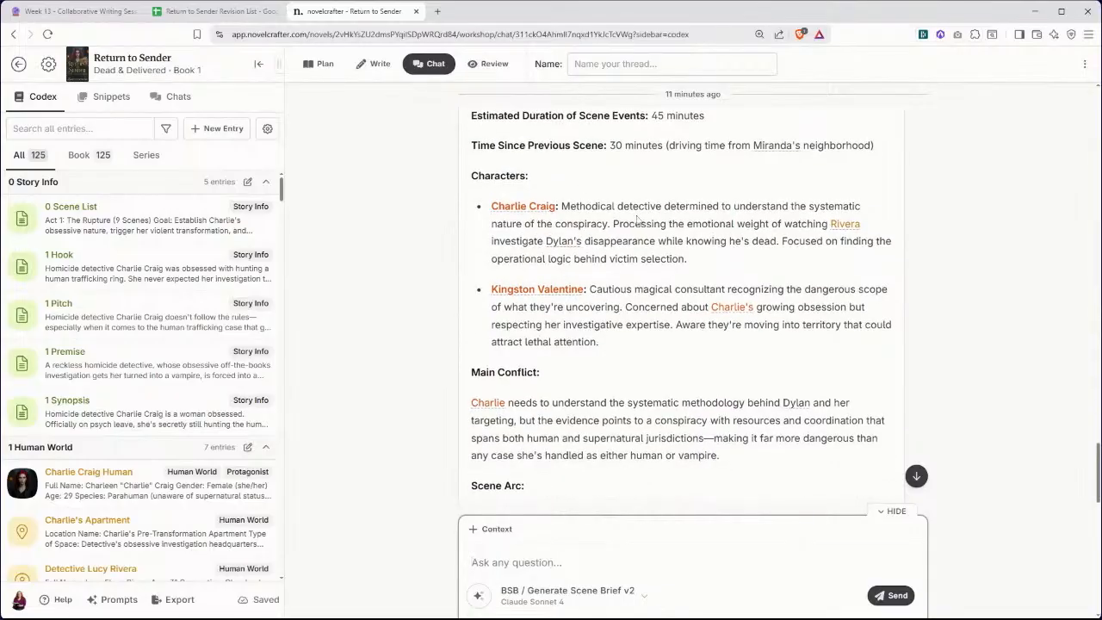
scroll(687, 286, "down", 1)
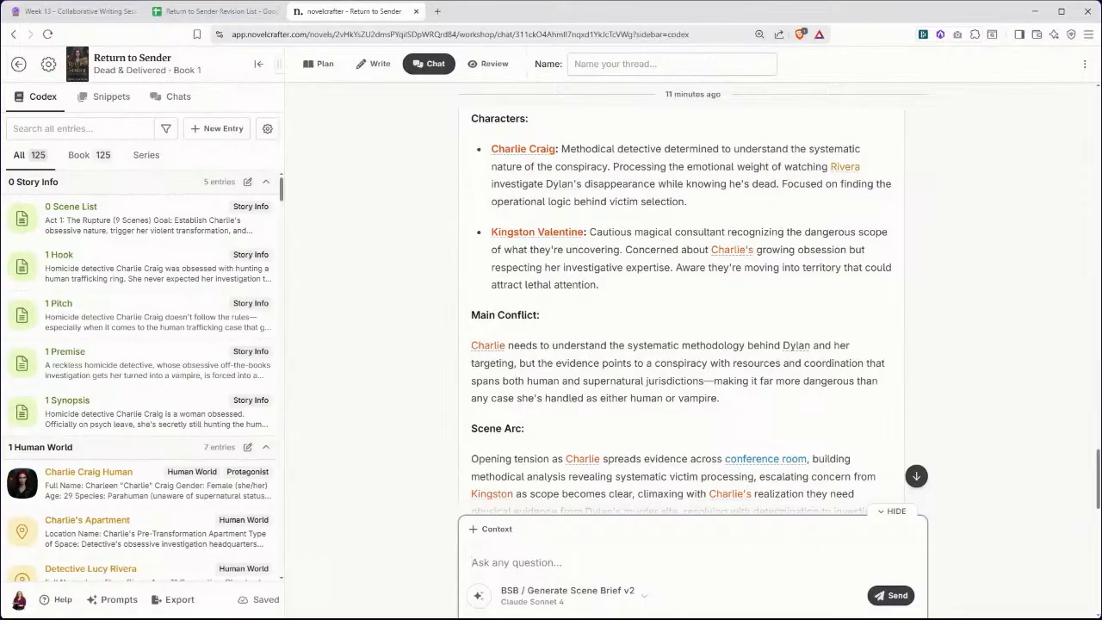
scroll(648, 281, "down", 2)
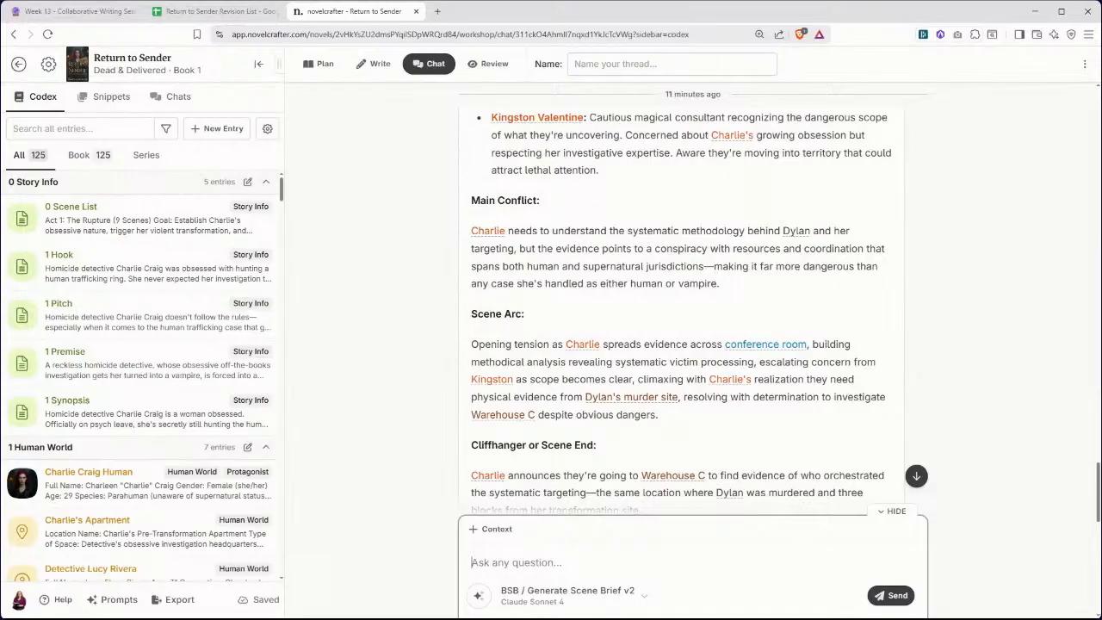
scroll(686, 279, "down", 2)
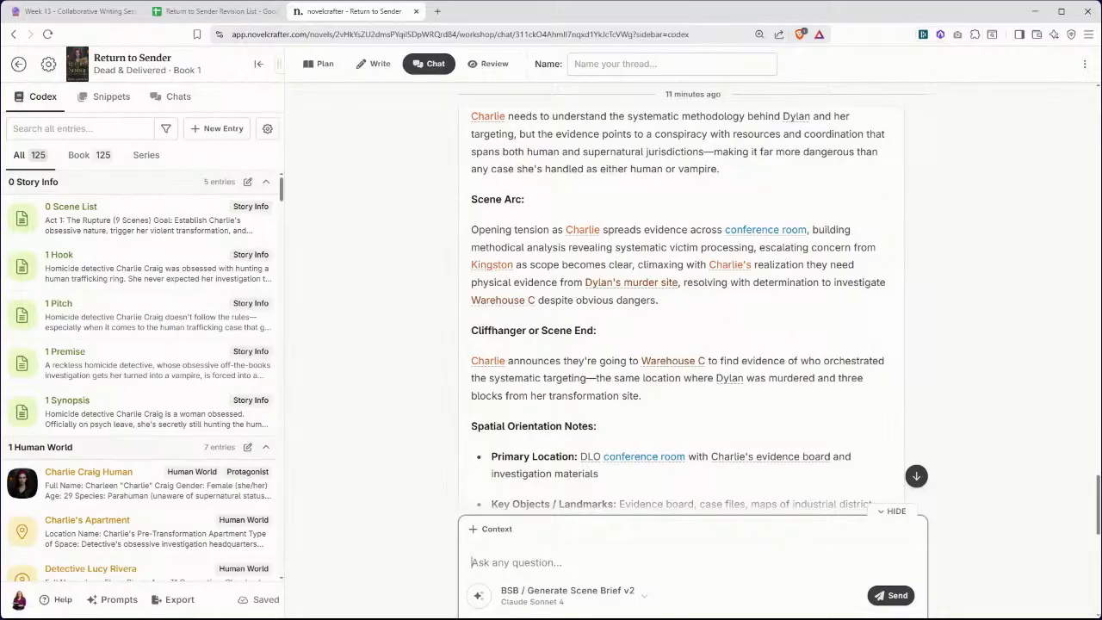
scroll(680, 259, "down", 1)
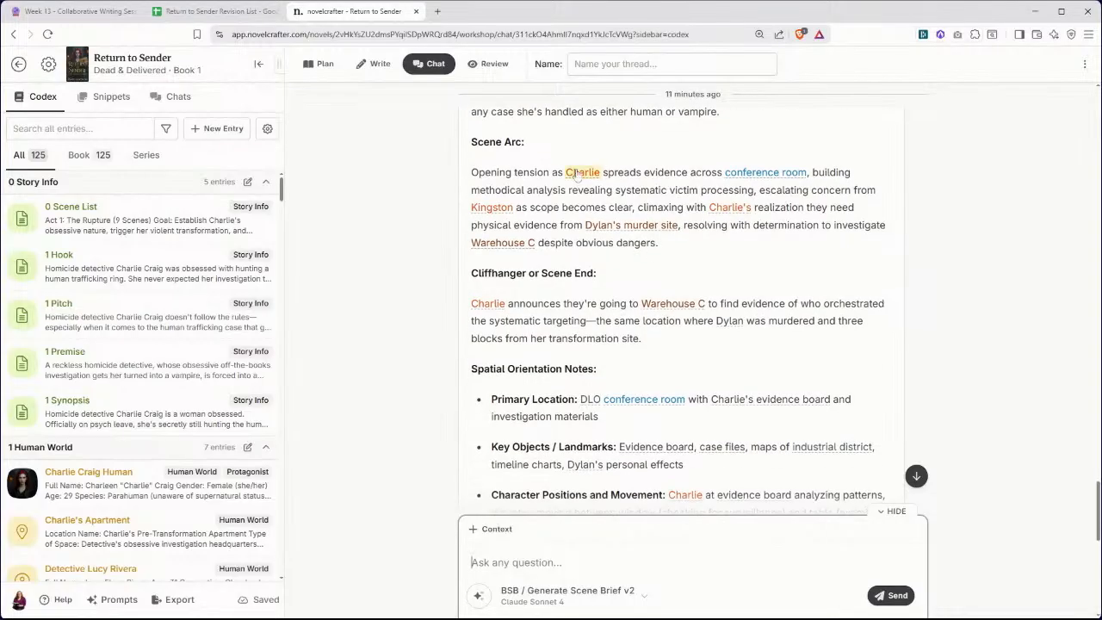
scroll(693, 261, "down", 1)
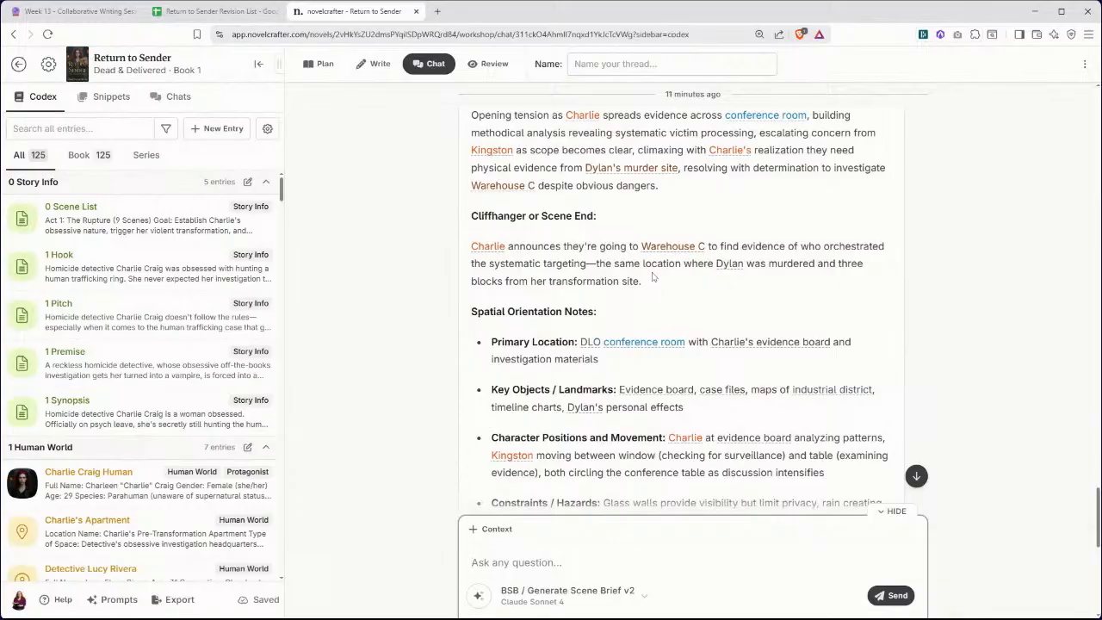
scroll(652, 276, "up", 1)
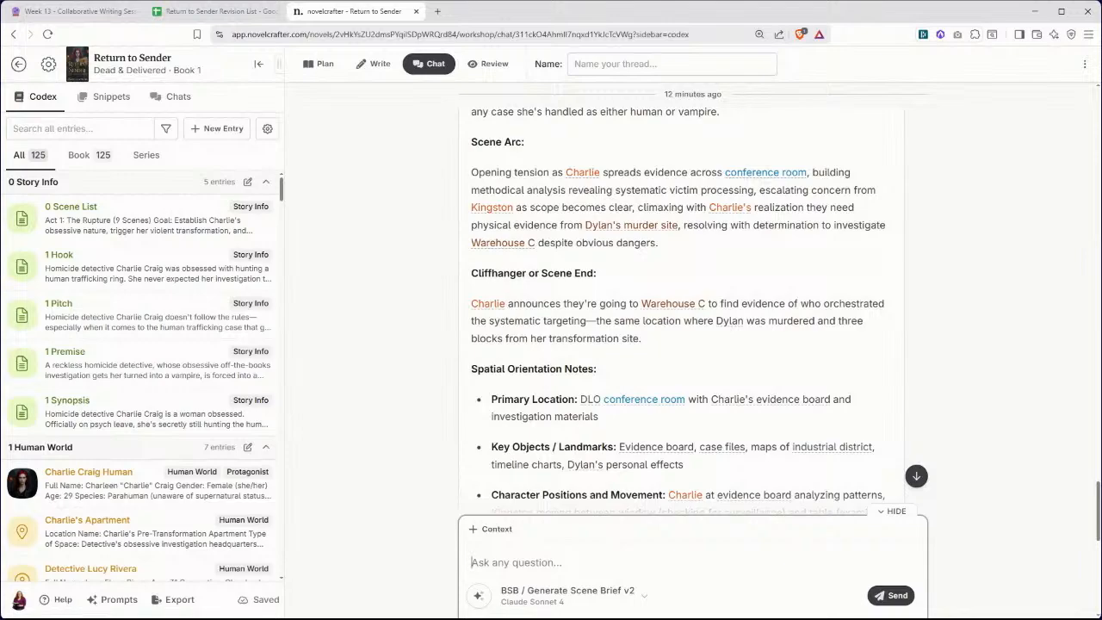
scroll(673, 304, "down", 3)
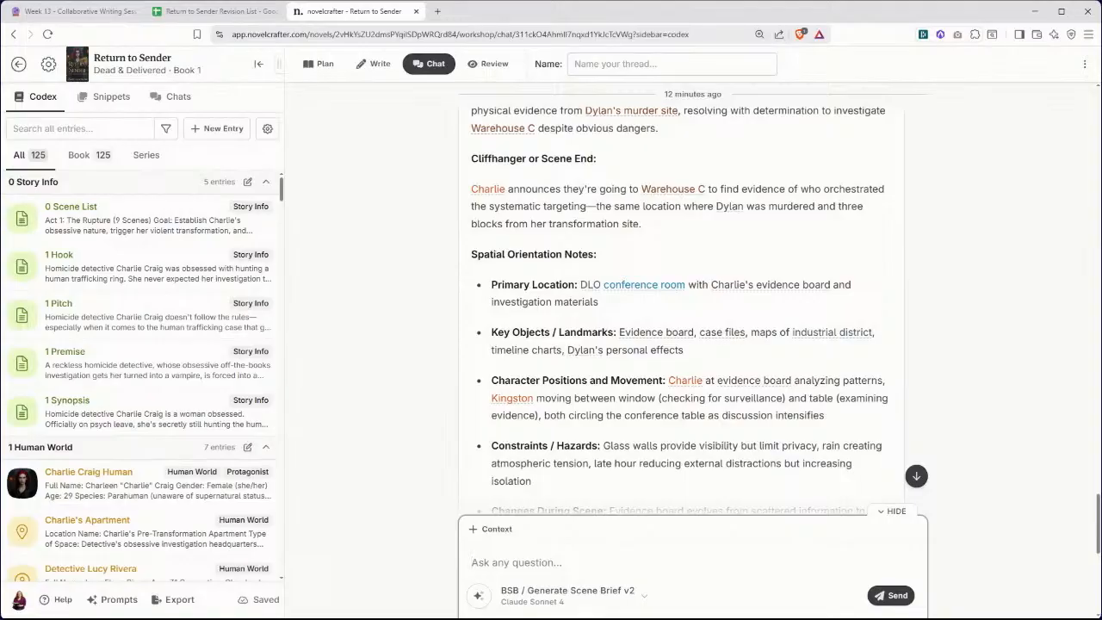
scroll(561, 322, "down", 2)
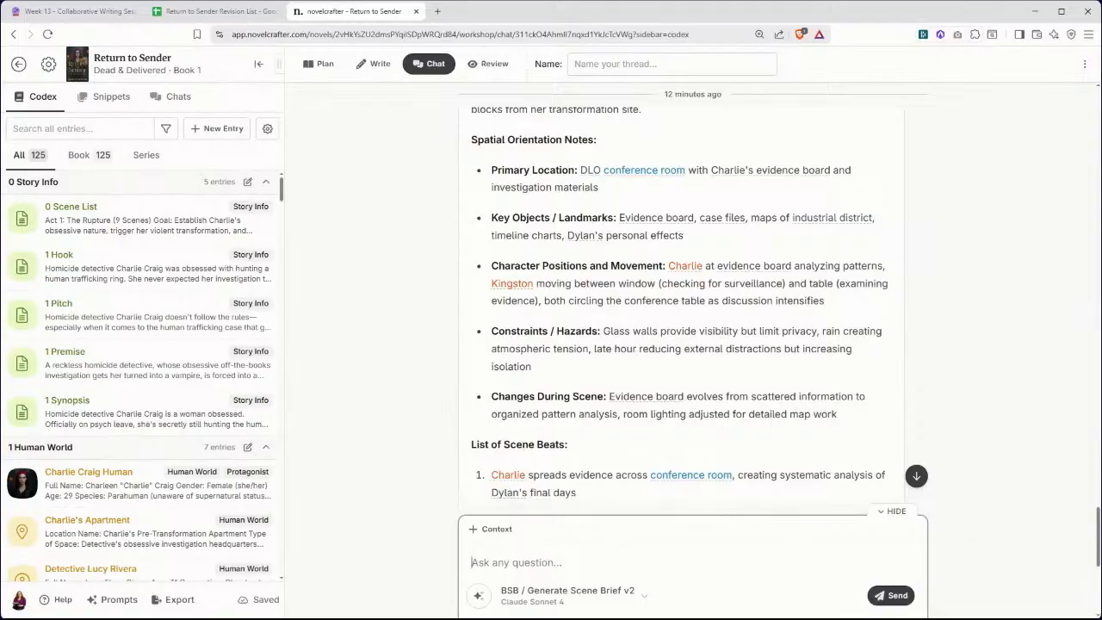
scroll(561, 322, "down", 3)
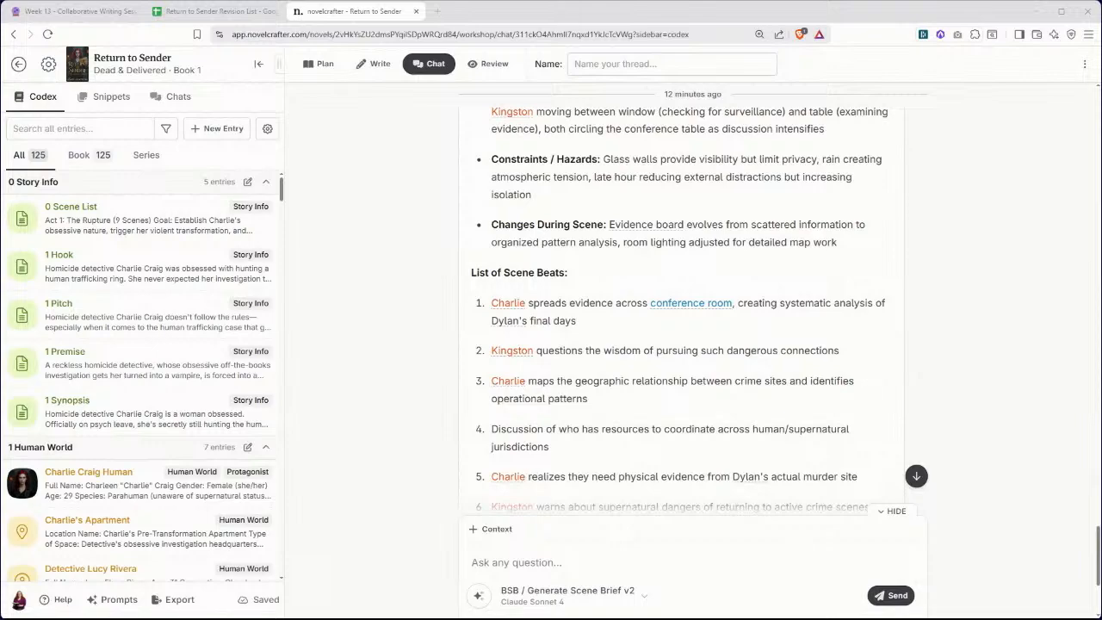
- Pin the Scene 16 chat thread beside the current one and copy its request to rewrite the beats with transitions
left_click(161, 98)
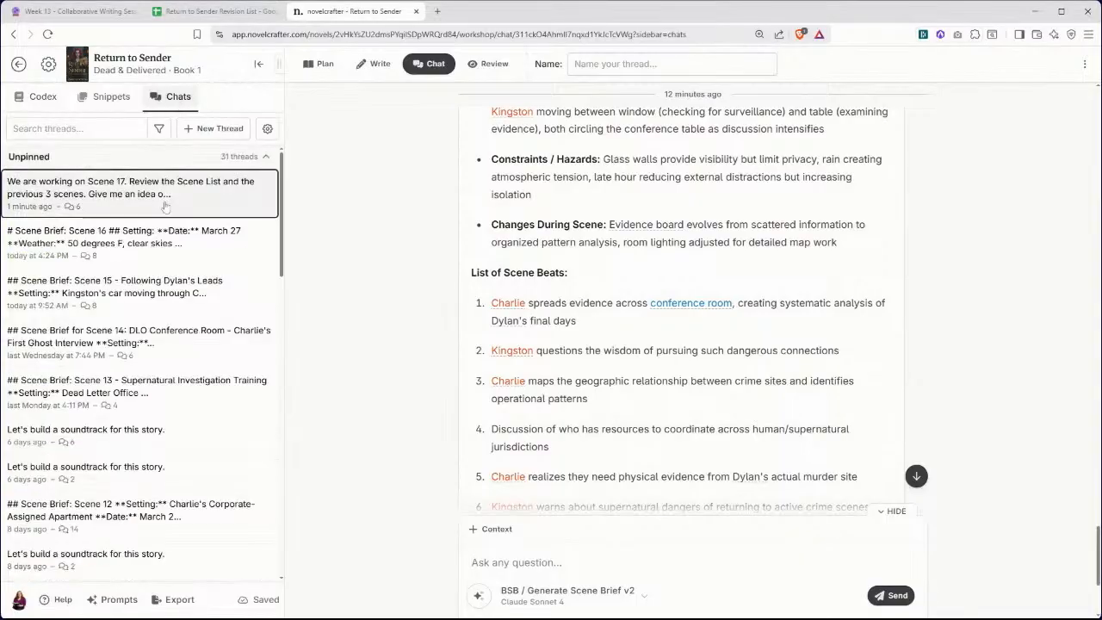
left_click(196, 257)
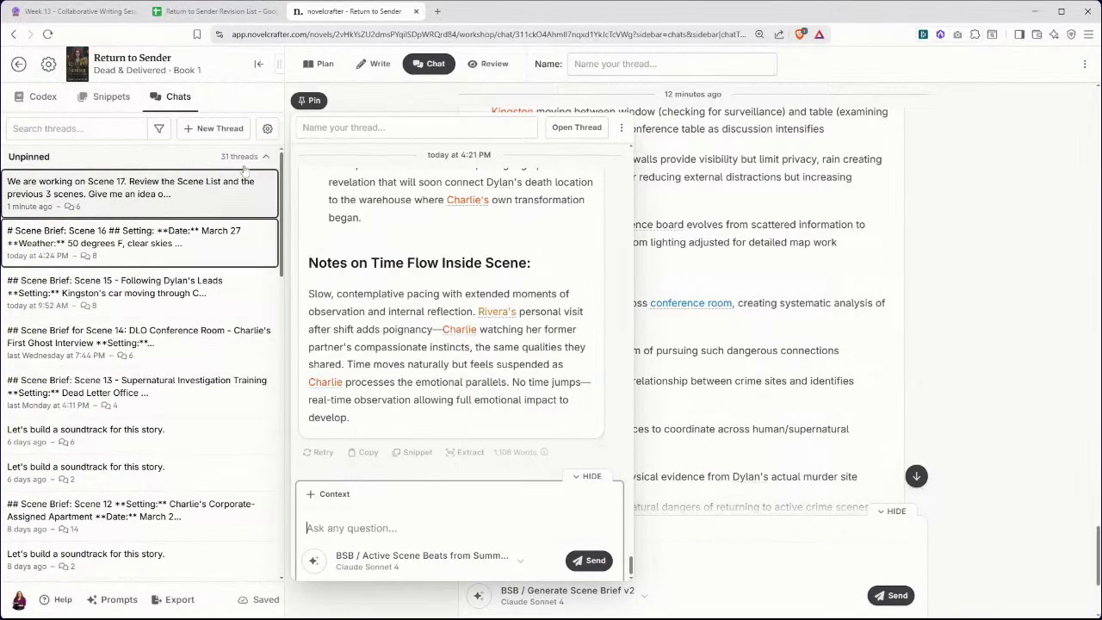
left_click(310, 100)
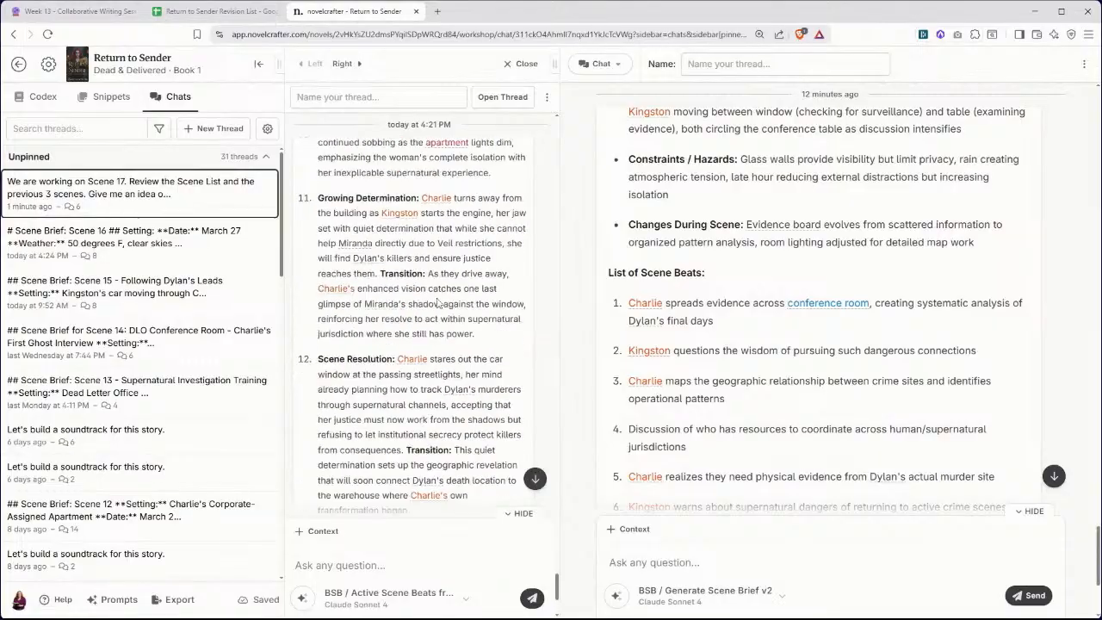
scroll(437, 304, "up", 15)
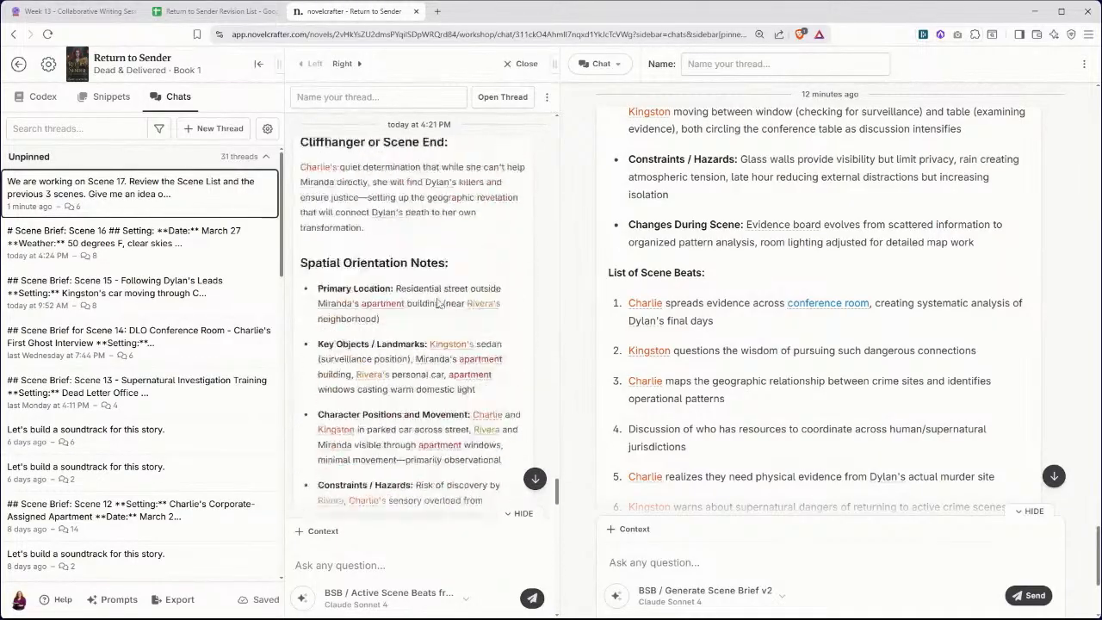
scroll(439, 303, "up", 10)
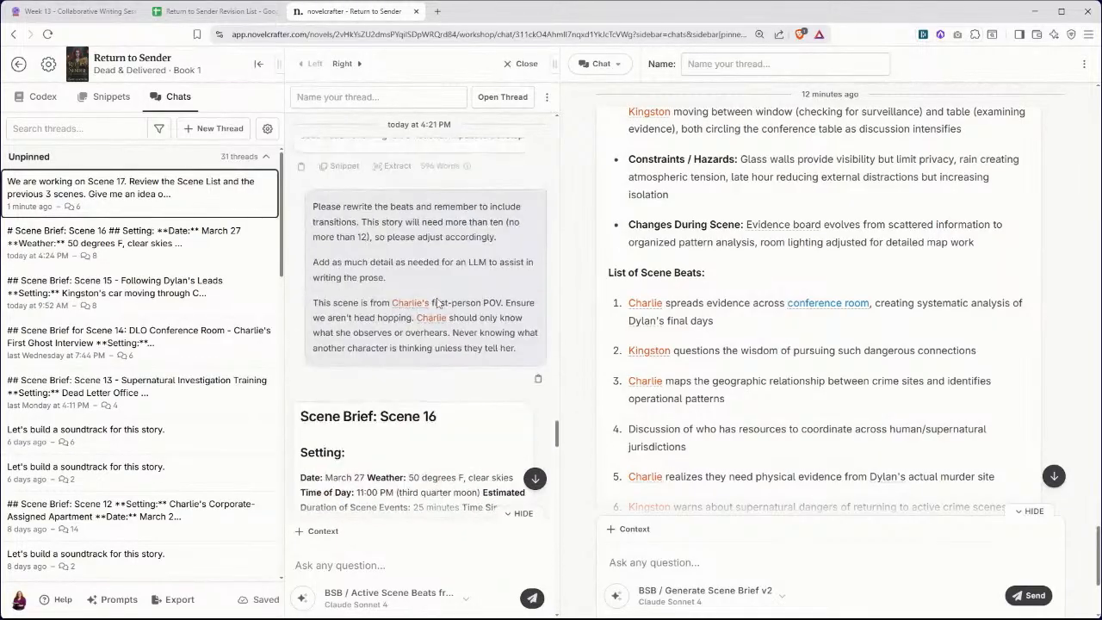
left_click_drag(533, 350, 313, 207)
key("ctrl+c")
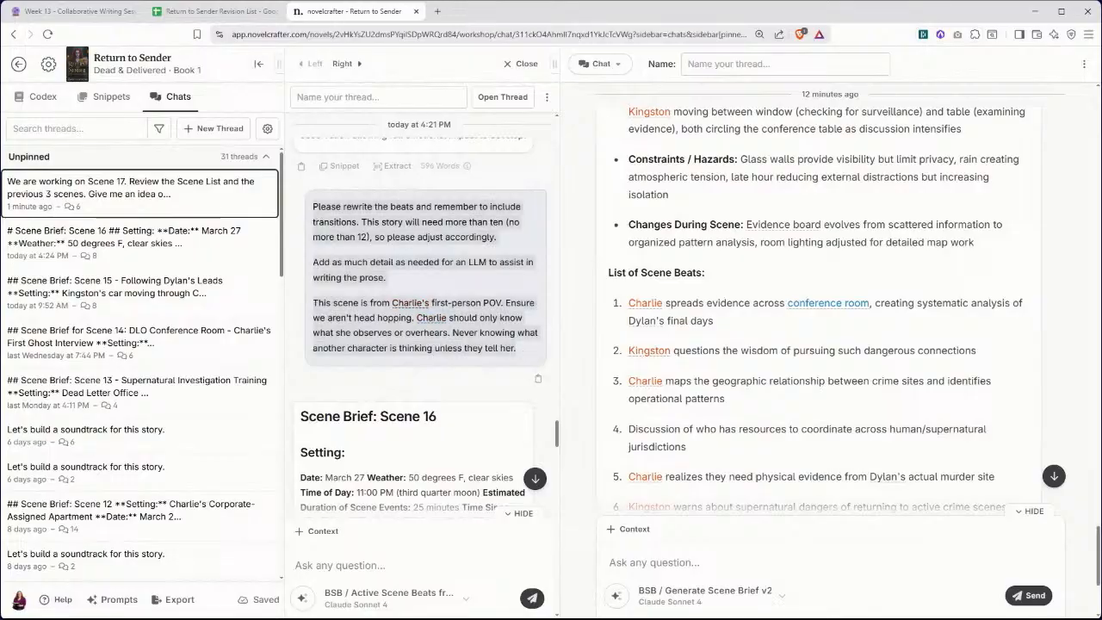
- Switch the Scene 17 chat's prompt to BSB / Active Scene Beats from Summary with the Claude Sonnet 4 model
scroll(637, 511, "down", 3)
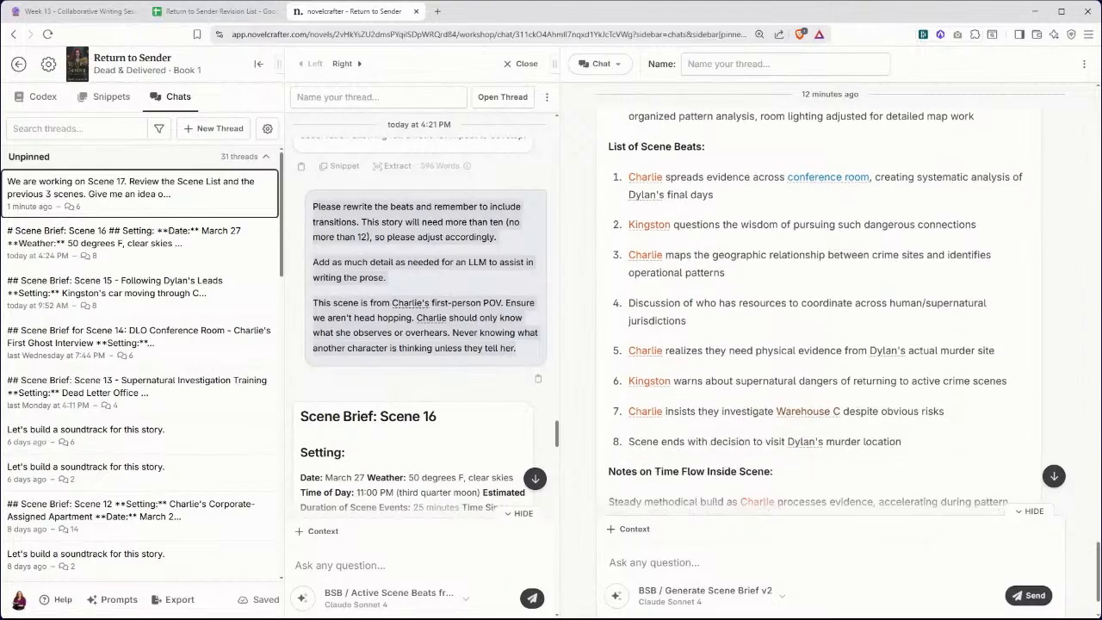
scroll(637, 508, "down", 2)
left_click(637, 531)
left_click(638, 532)
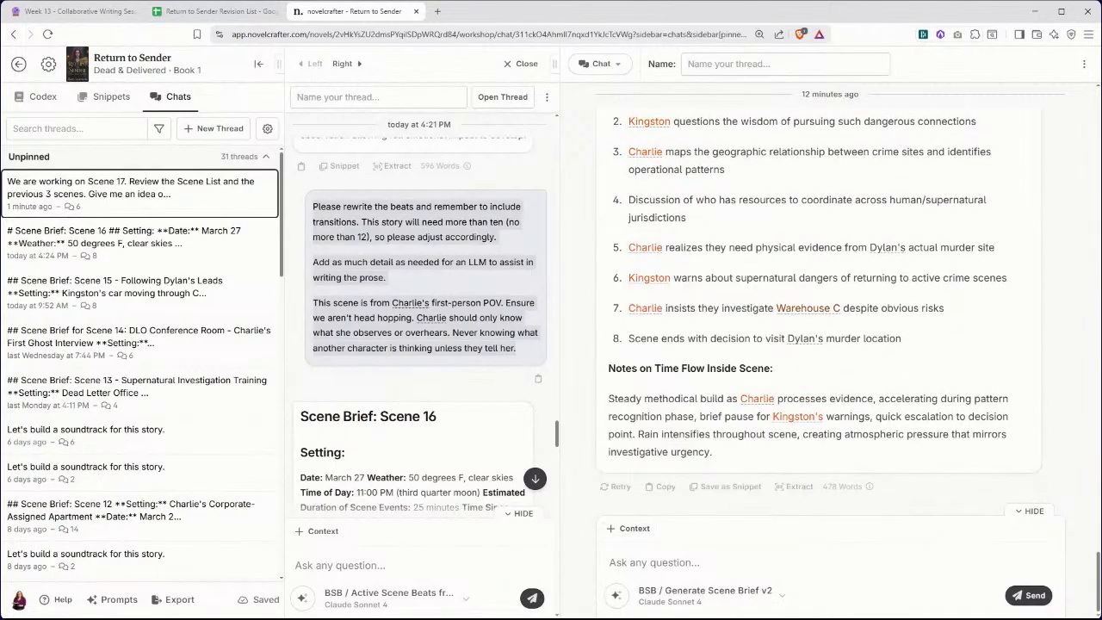
left_click(617, 595)
mouse_move(793, 299)
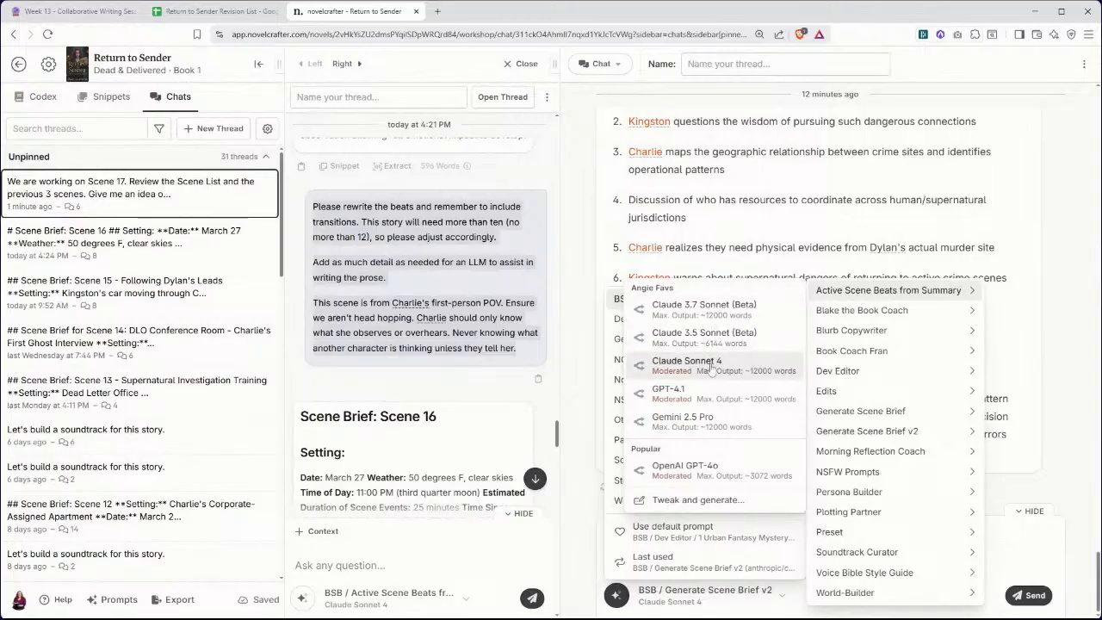
left_click(712, 369)
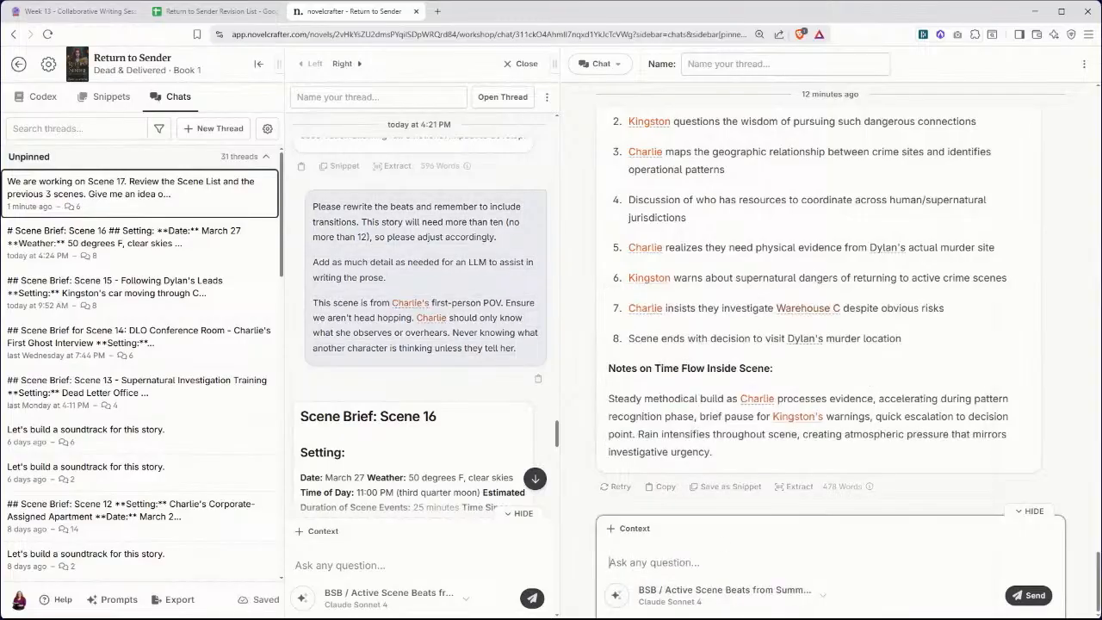
- Paste the request for more than ten beats (no more than 12) with transitions in Charlie's first-person POV into the Scene 17 chat and send it
key("ctrl+v")
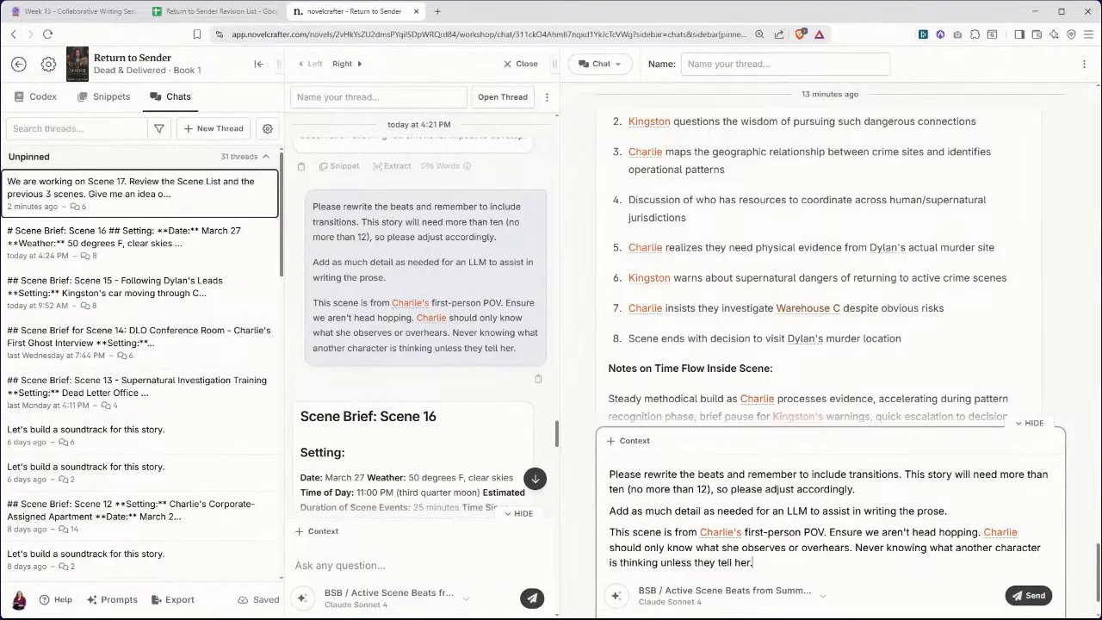
key("ctrl+v")
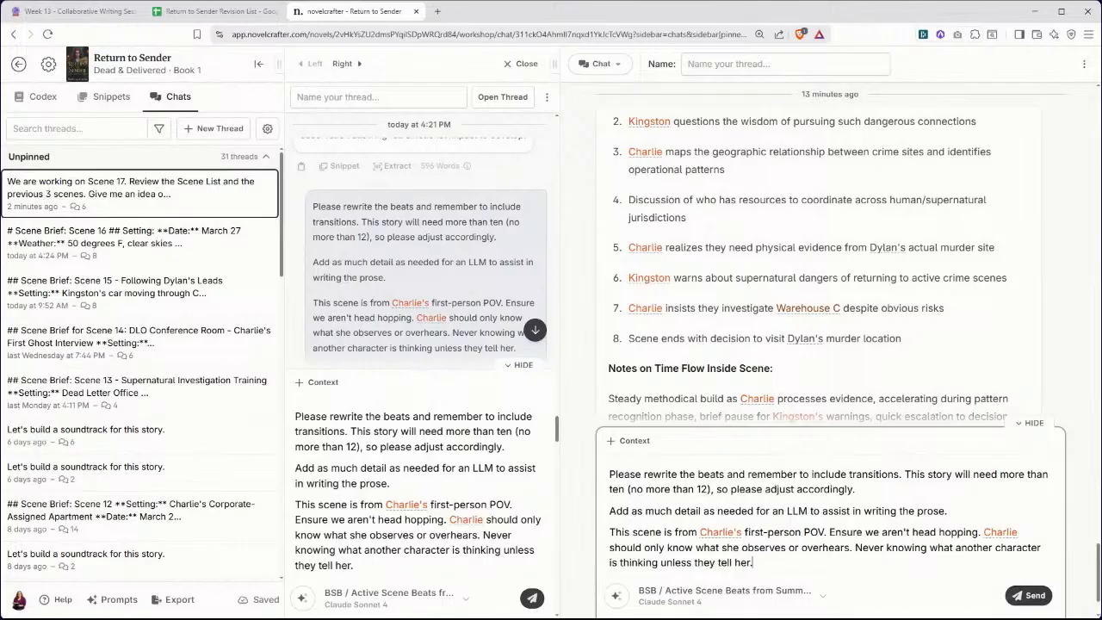
left_click(1036, 596)
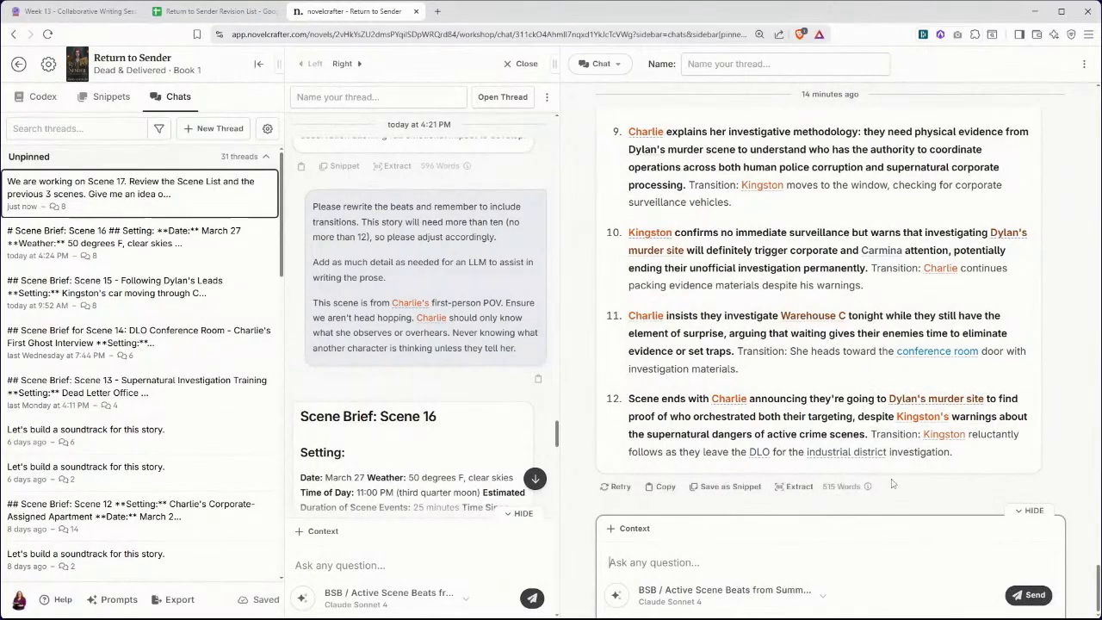
- Go back to the full Scene 17 brief that precedes the beat rewrite request and save it as a snippet
scroll(892, 485, "up", 5)
scroll(893, 485, "up", 10)
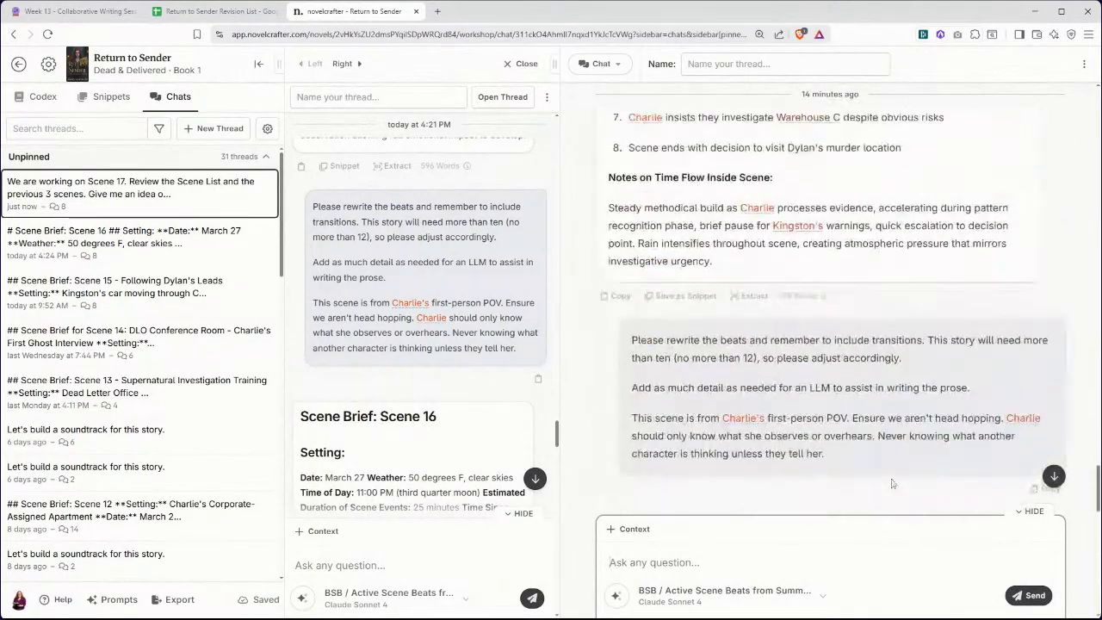
scroll(893, 485, "up", 8)
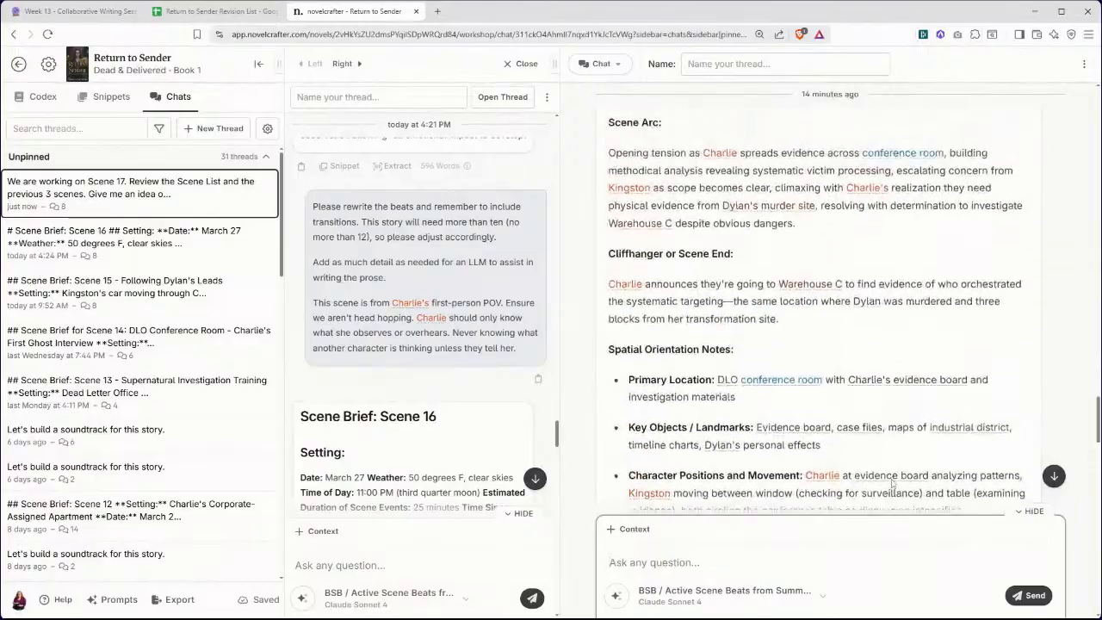
scroll(892, 485, "up", 8)
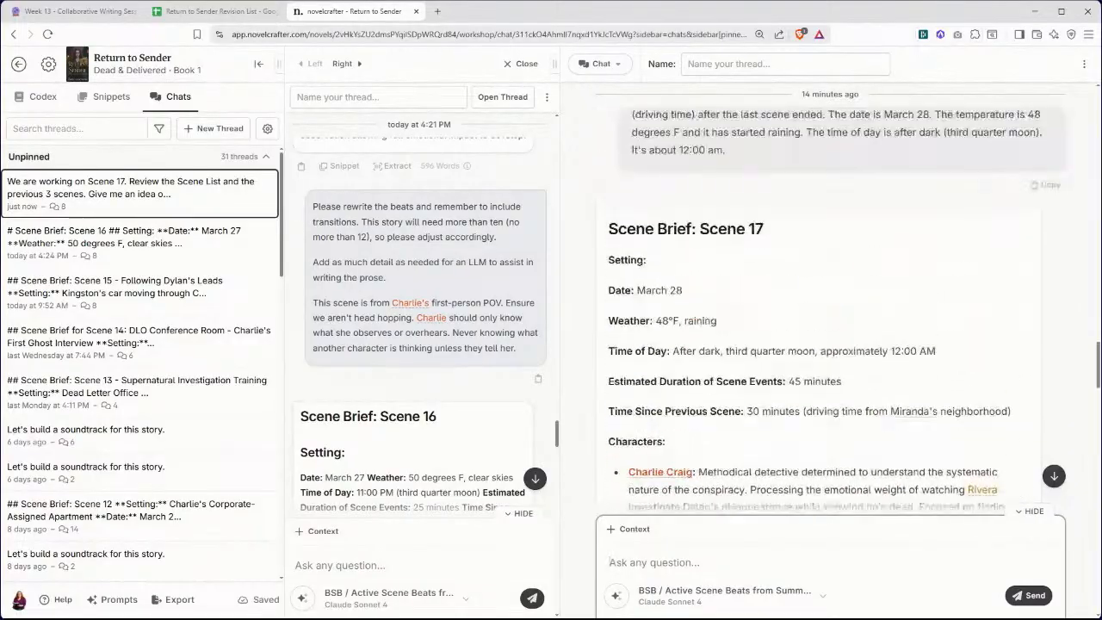
scroll(769, 315, "down", 15)
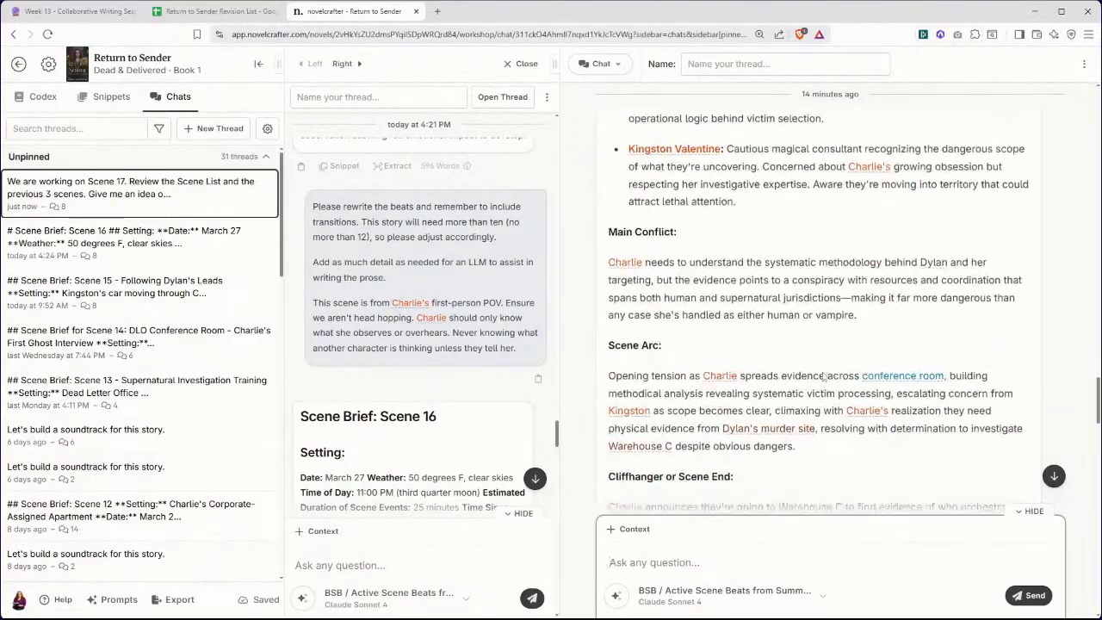
scroll(824, 376, "down", 5)
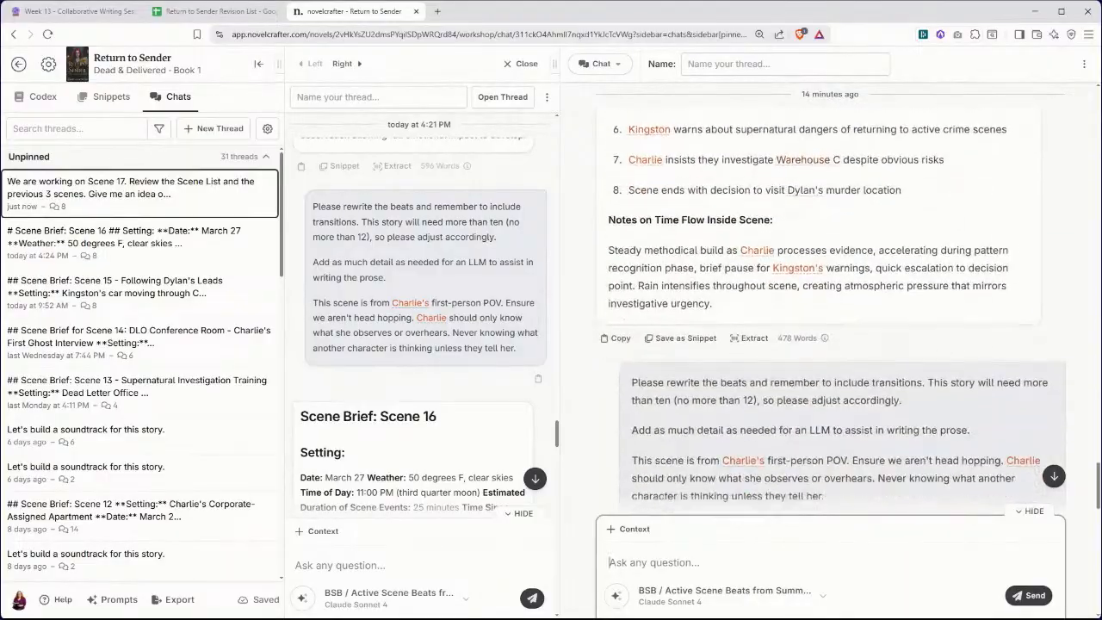
left_click(678, 297)
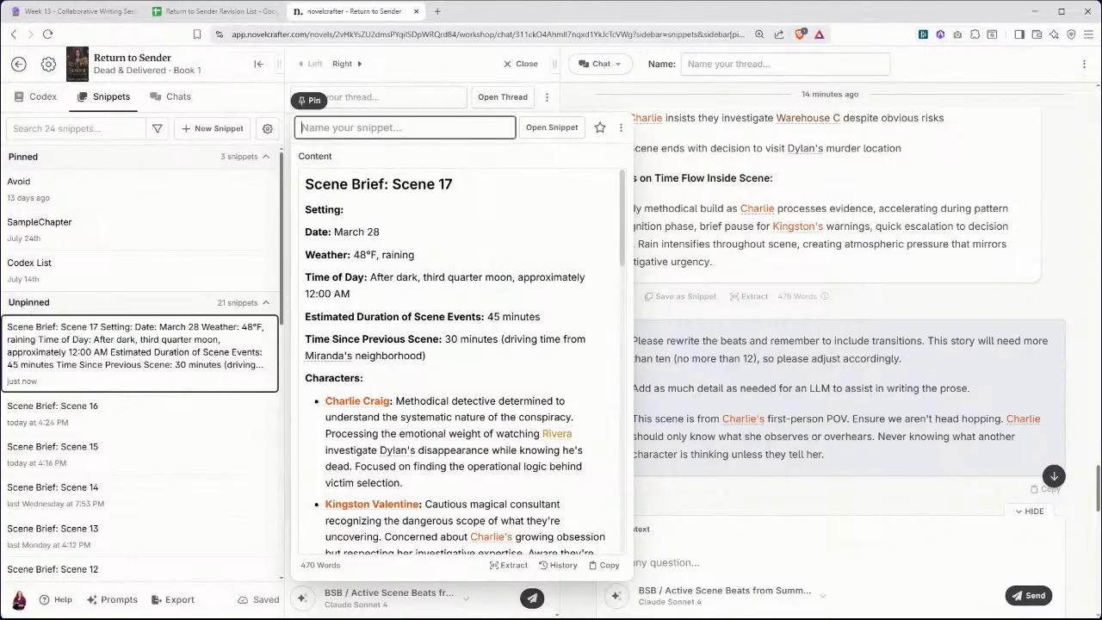
- Name the new snippet "Scene Brief: Scene 17", copying the title from its heading
left_click_drag(457, 186, 306, 184)
key("ctrl+c")
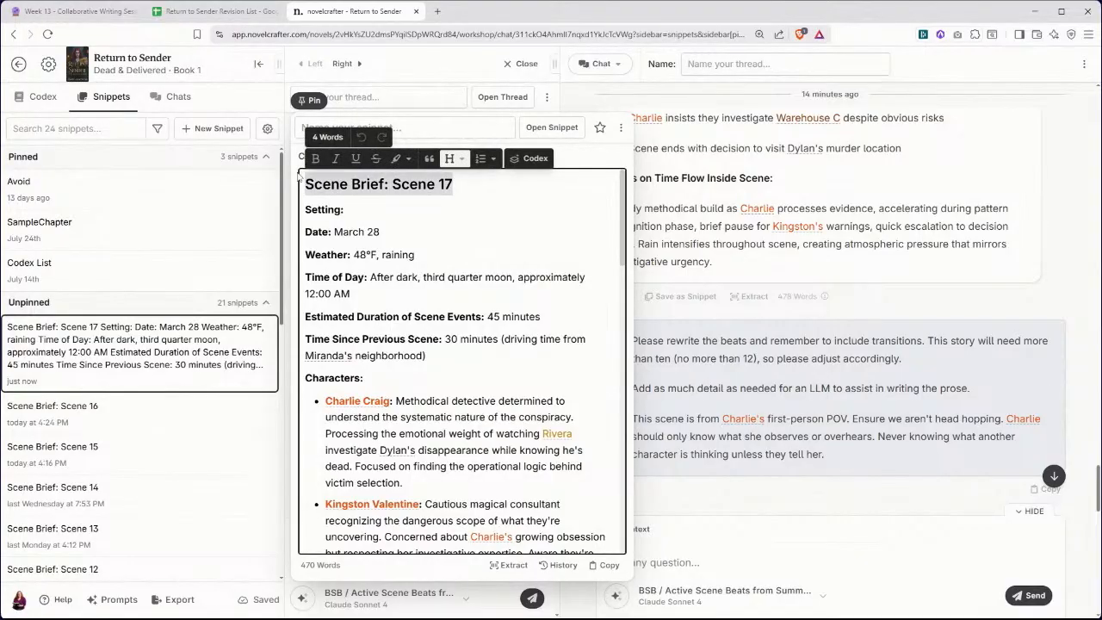
left_click(315, 129)
key("ctrl+v")
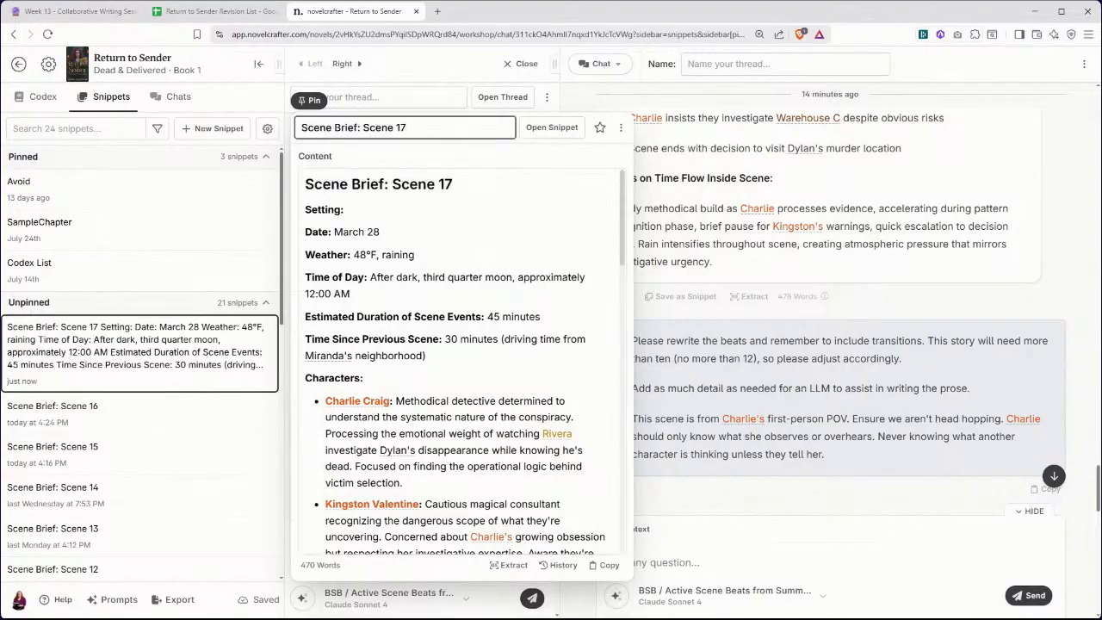
- Delete the eight original beats under List of Scene Beats in the Scene Brief: Scene 17 snippet, keeping the heading
left_click(462, 345)
scroll(462, 362, "down", 7)
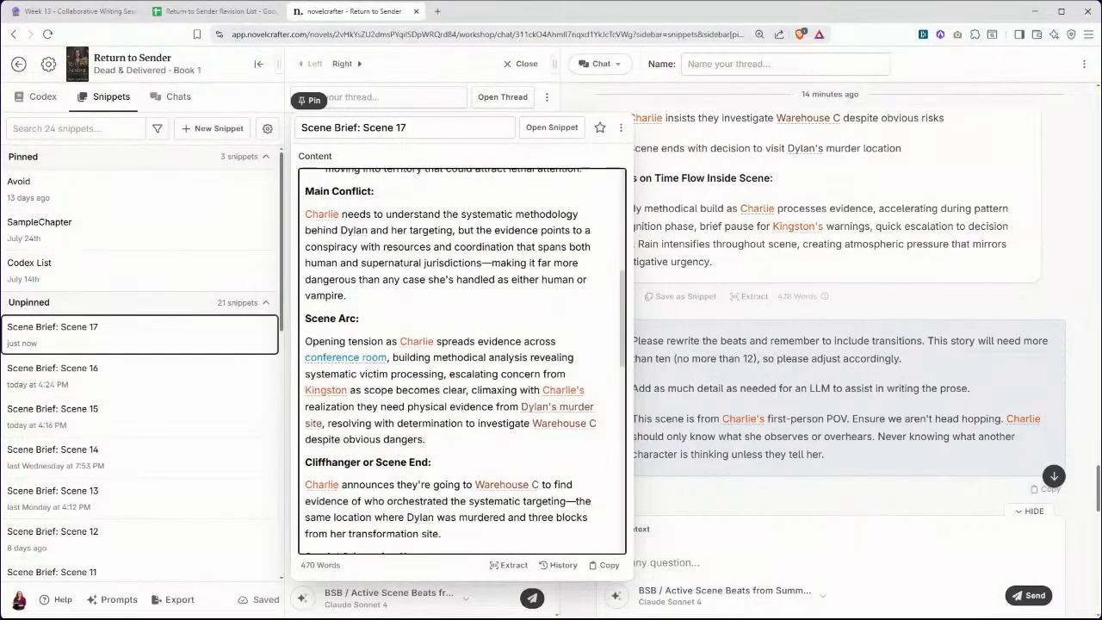
scroll(462, 362, "down", 10)
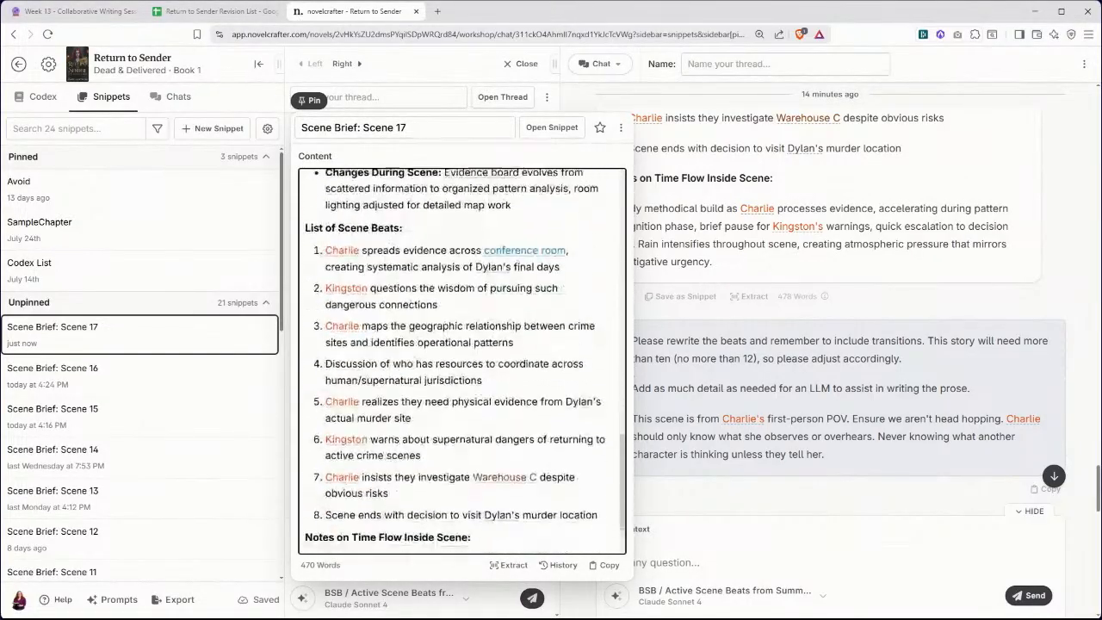
scroll(462, 362, "up", 1)
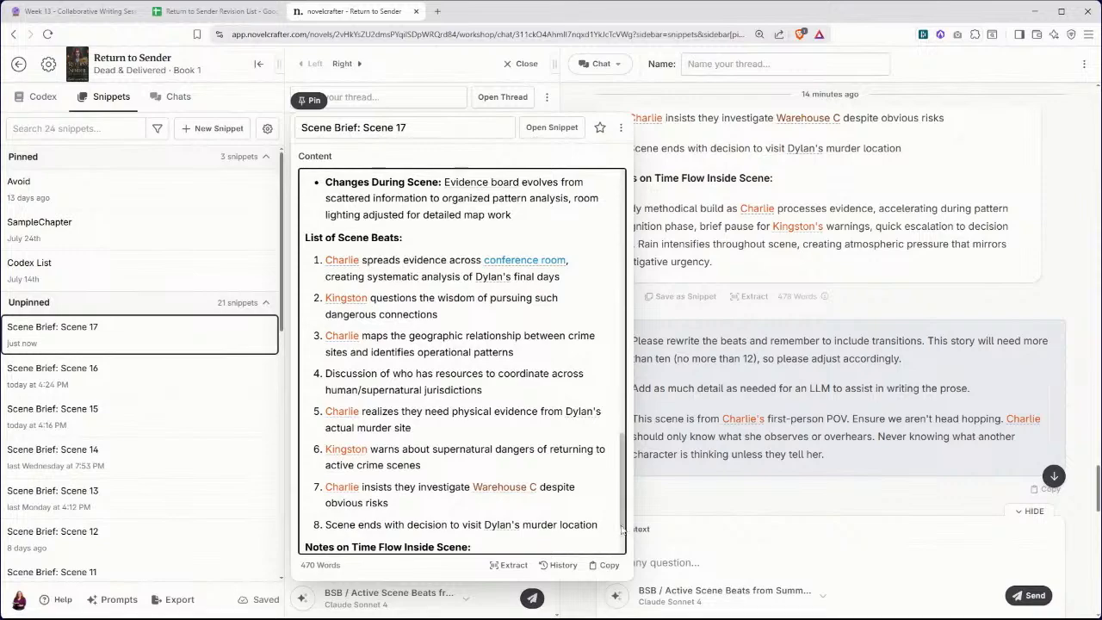
left_click_drag(598, 525, 325, 269)
key("BackSpace")
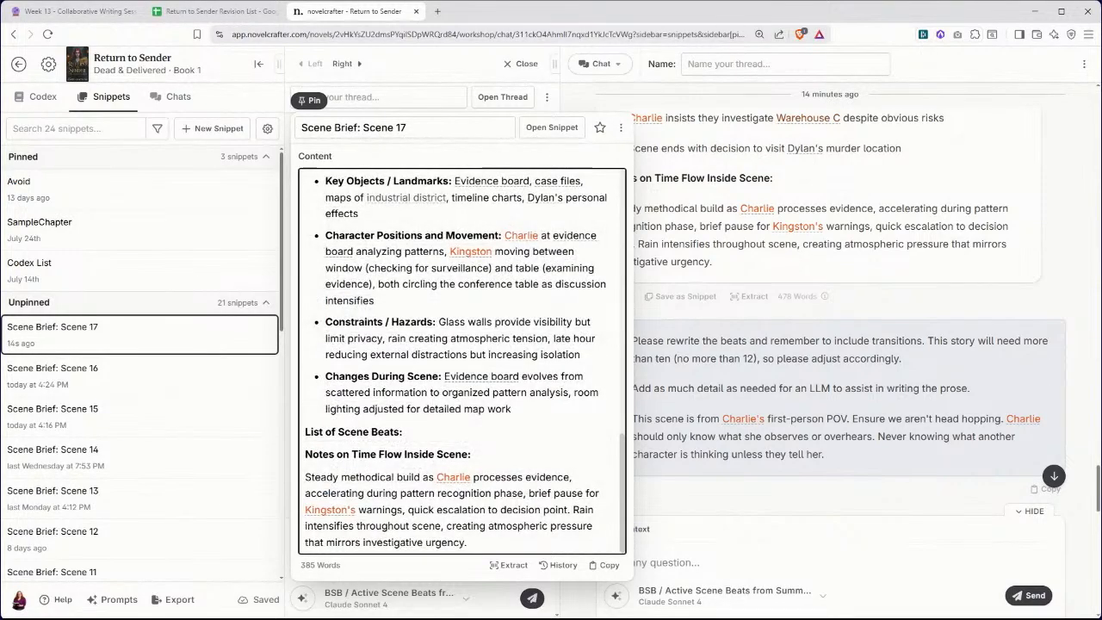
- Replace the pinned Scene 16 chat thread with the Scene Brief: Scene 17 snippet, pinned beside the chat holding the revised beats
left_click(703, 514)
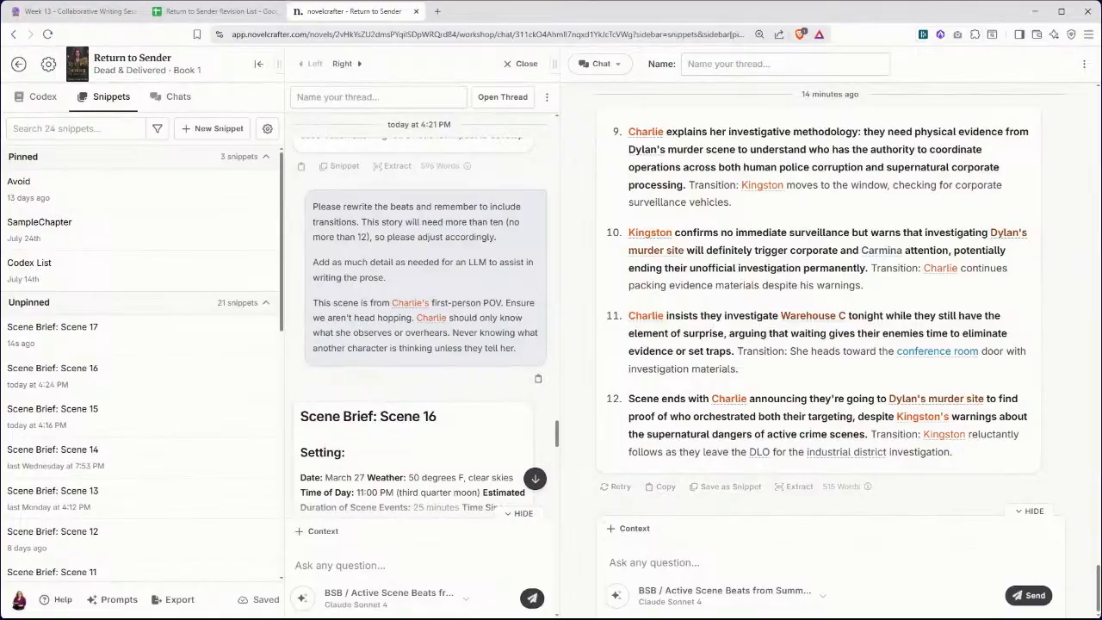
left_click(527, 64)
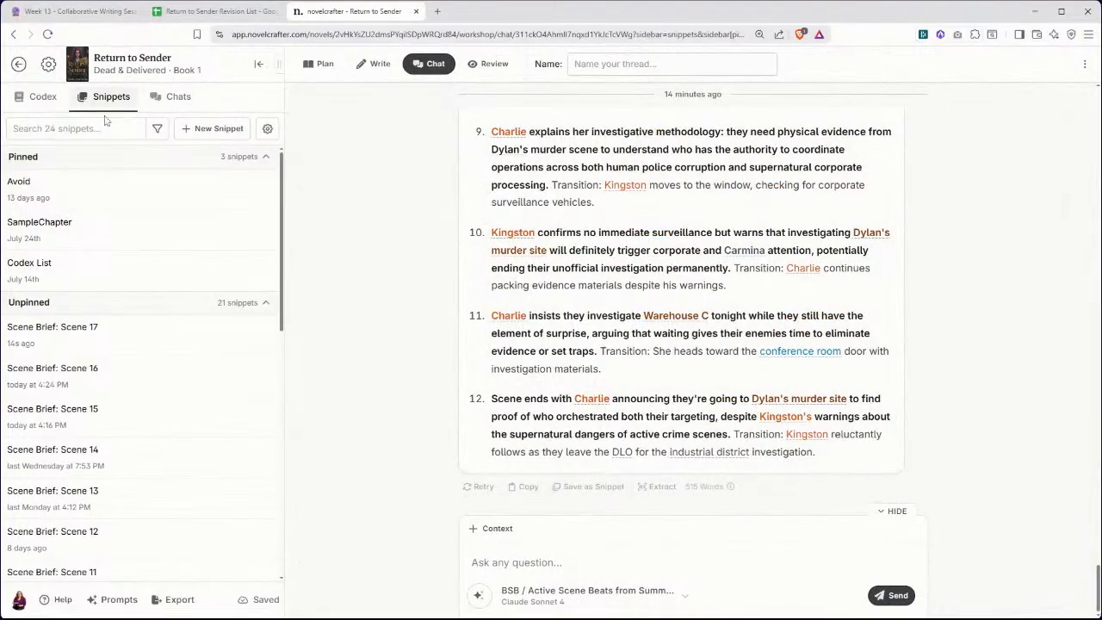
left_click(101, 336)
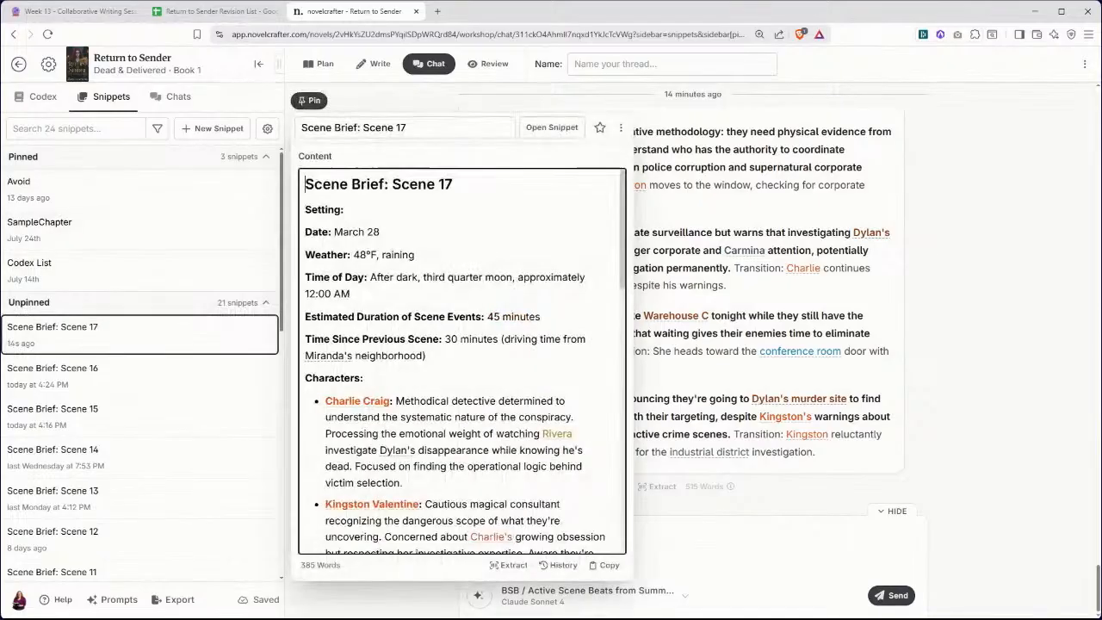
left_click(309, 99)
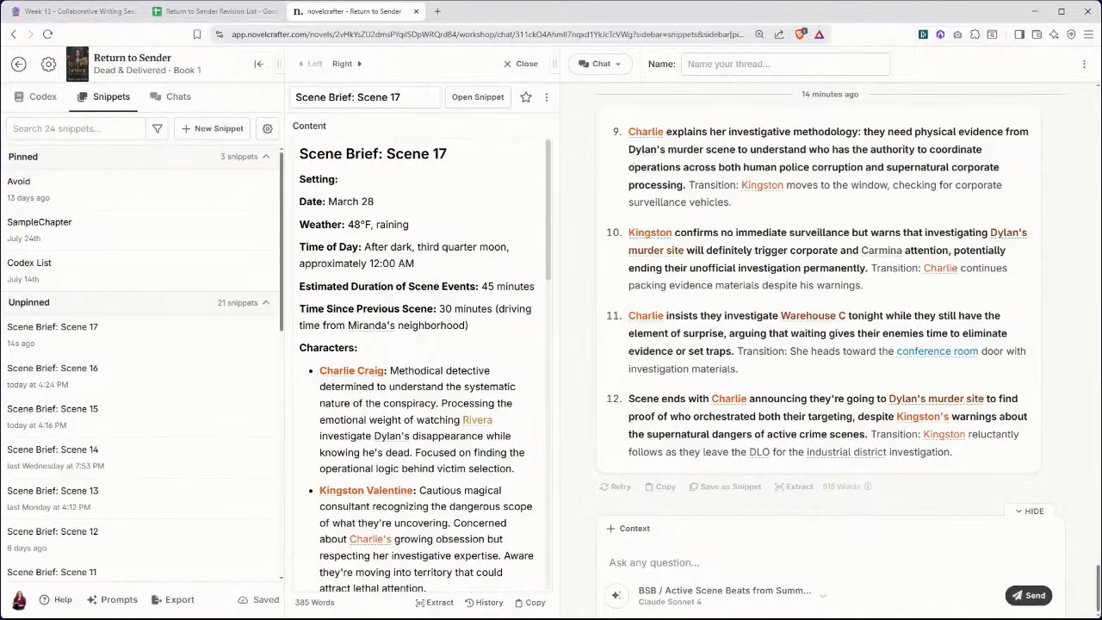
- Paste the copied 12 revised beats from the chat on a new line under List of Scene Beats in the Scene 17 snippet
scroll(422, 362, "down", 7)
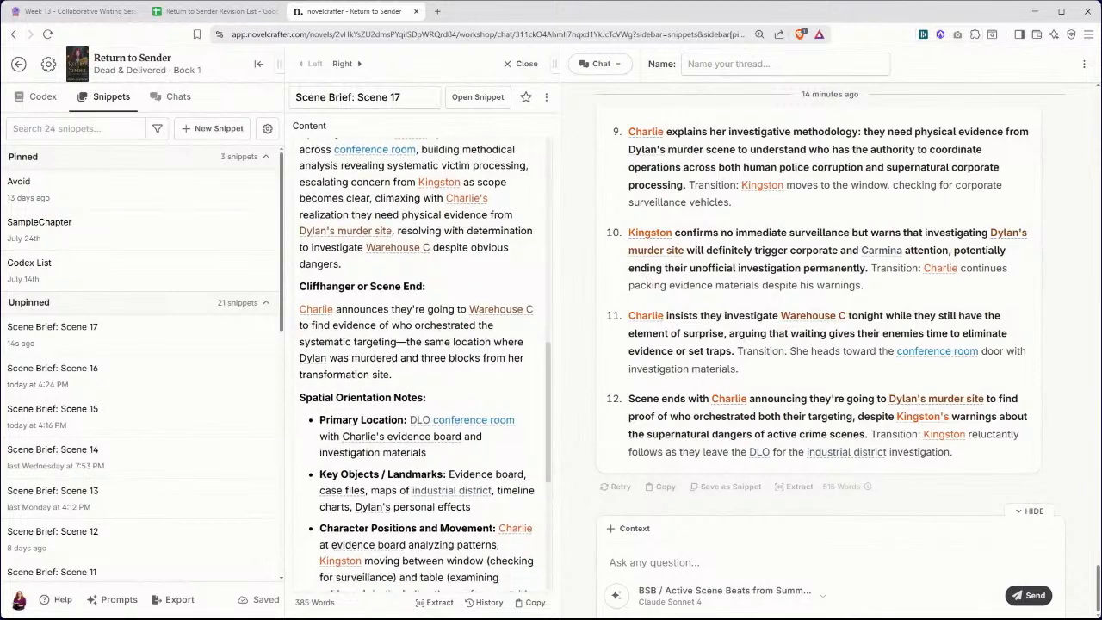
scroll(422, 362, "down", 4)
left_click(397, 444)
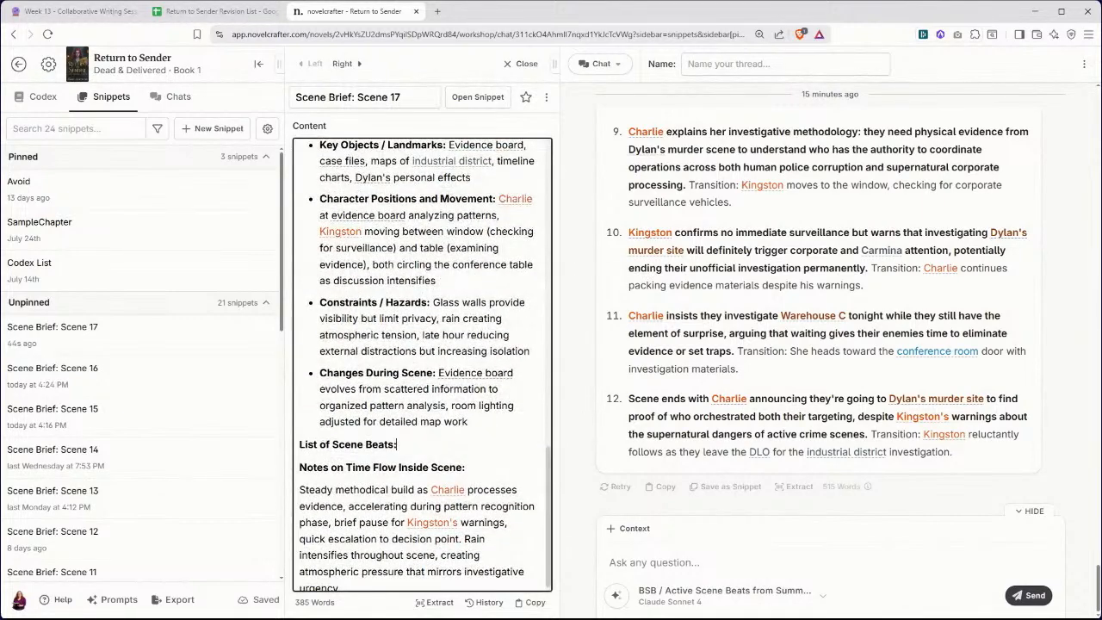
key("Return")
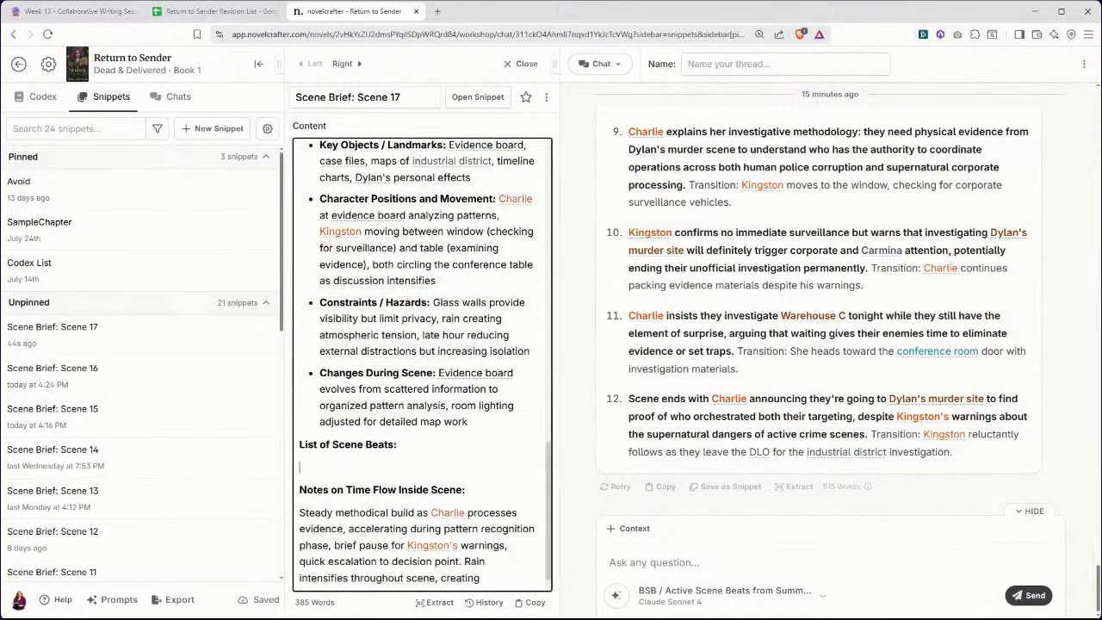
key("ctrl+v")
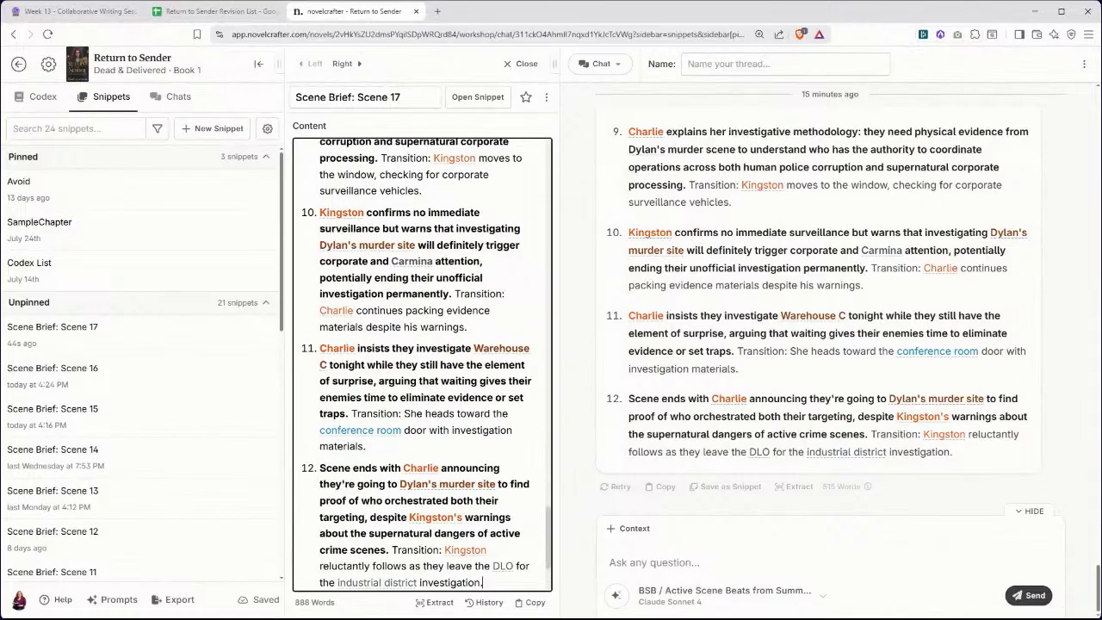
- Remove the pasted "Scene Brief: Scene 17 - Revised Beats" title, the duplicate "List of Scene Beats:" heading and the empty lines from the snippet
scroll(422, 361, "down", 1)
scroll(422, 362, "up", 3)
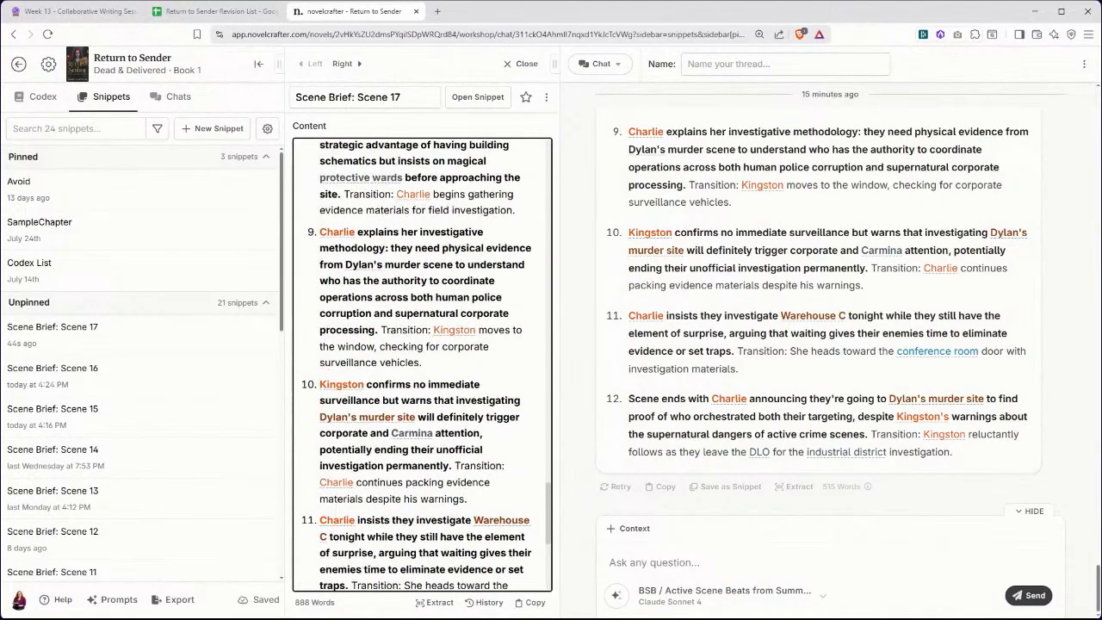
scroll(422, 362, "up", 10)
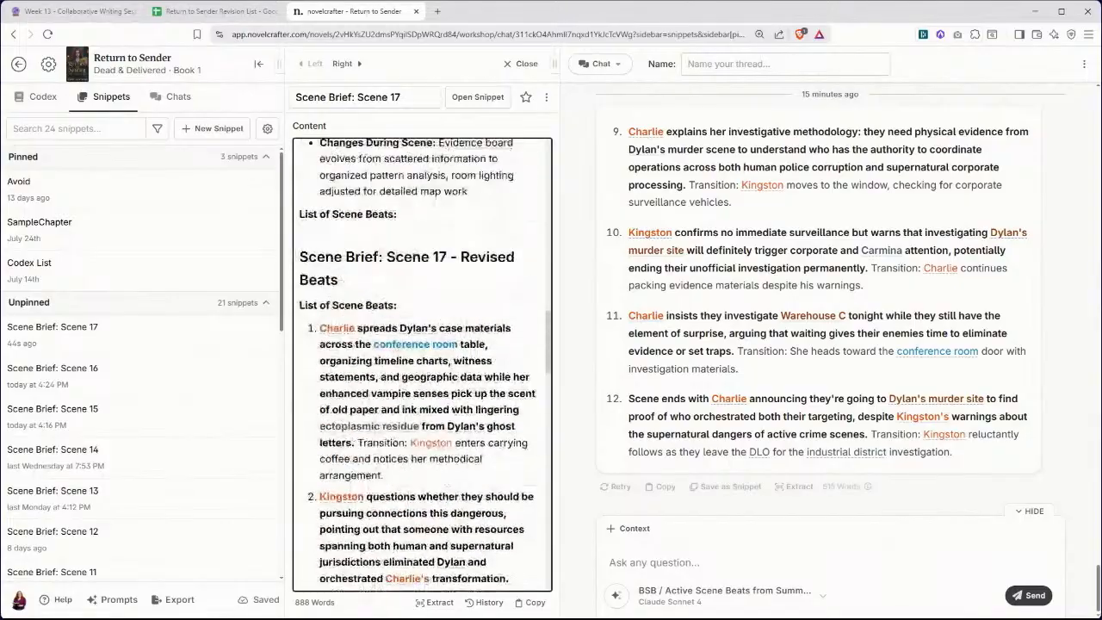
left_click_drag(338, 283, 299, 259)
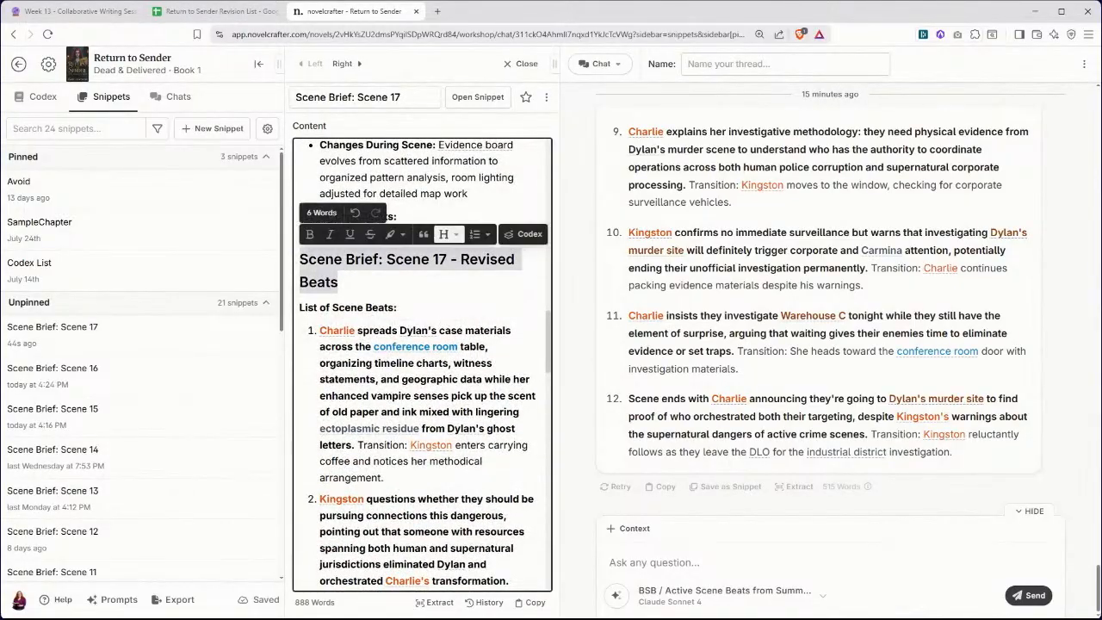
key("BackSpace")
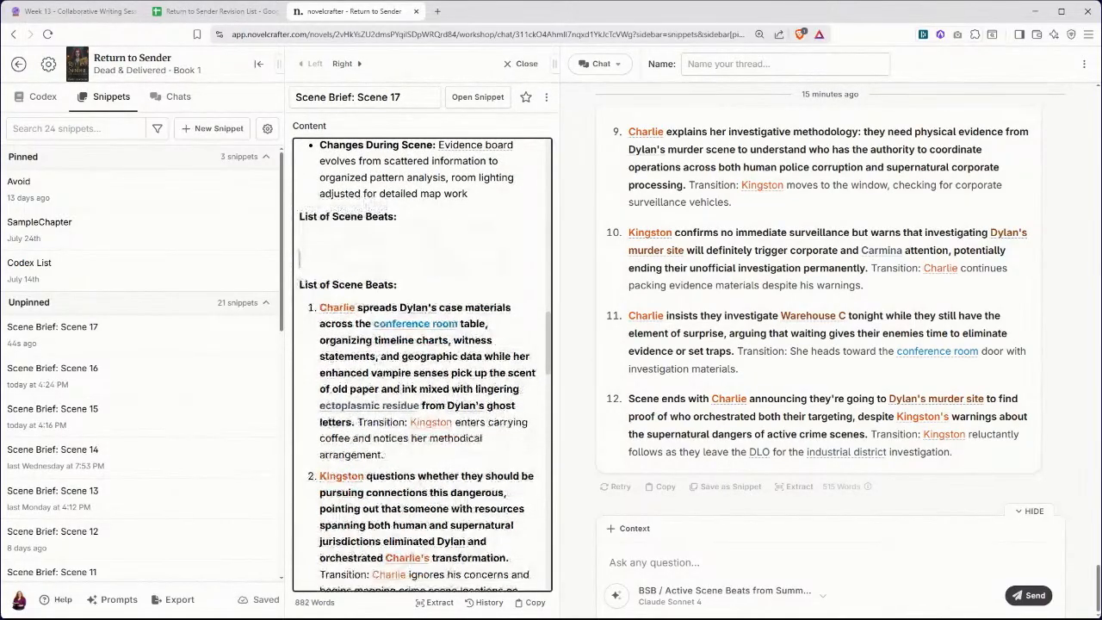
key("BackSpace")
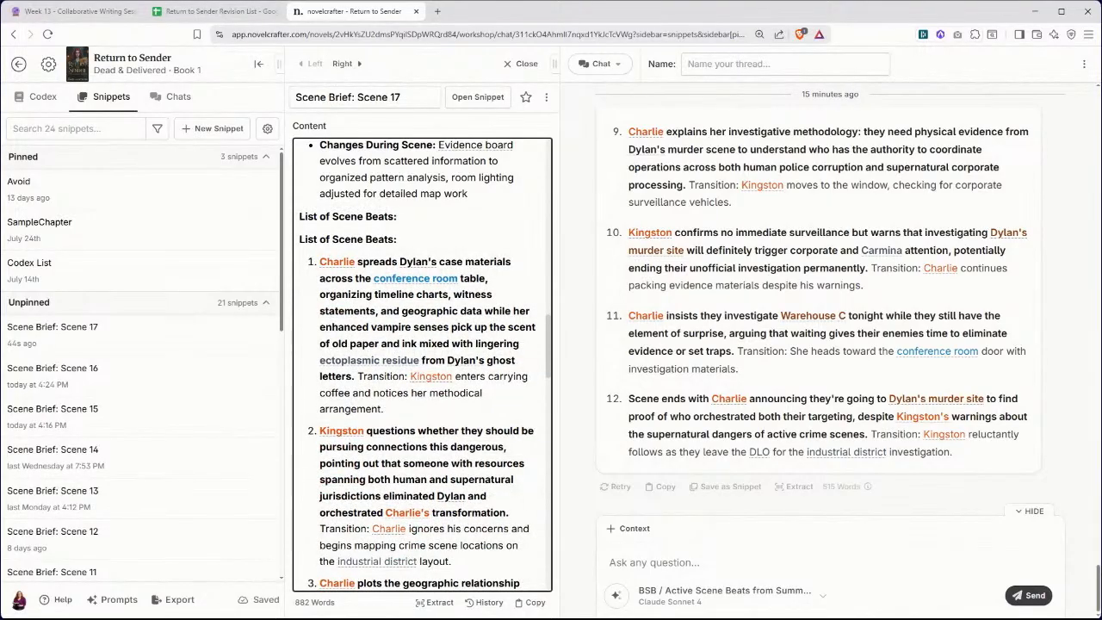
left_click_drag(397, 241, 299, 240)
key("BackSpace")
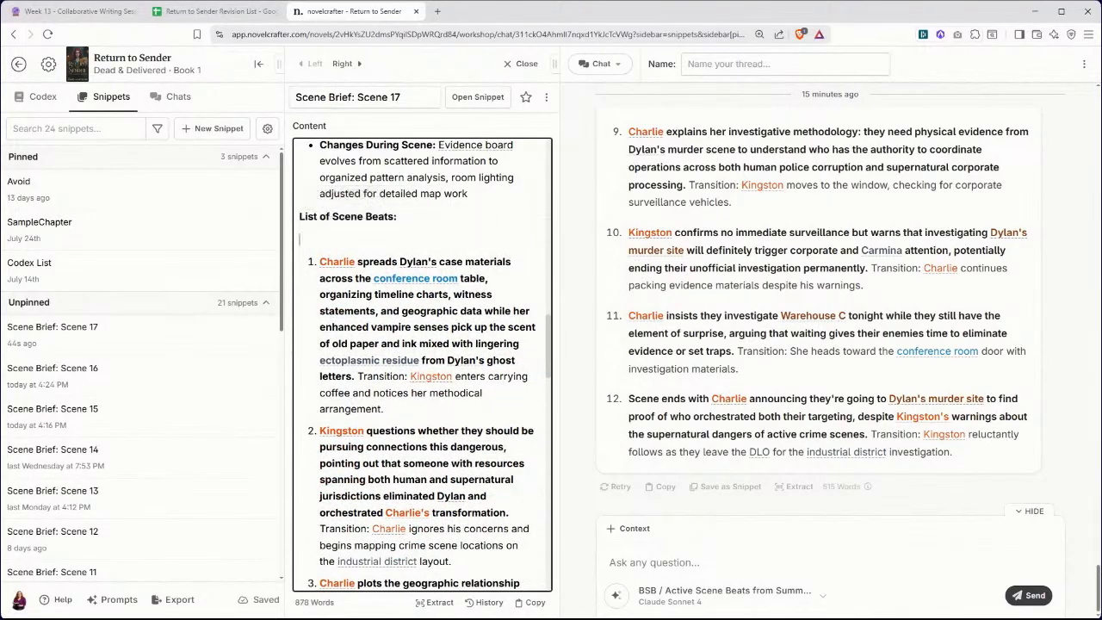
key("BackSpace")
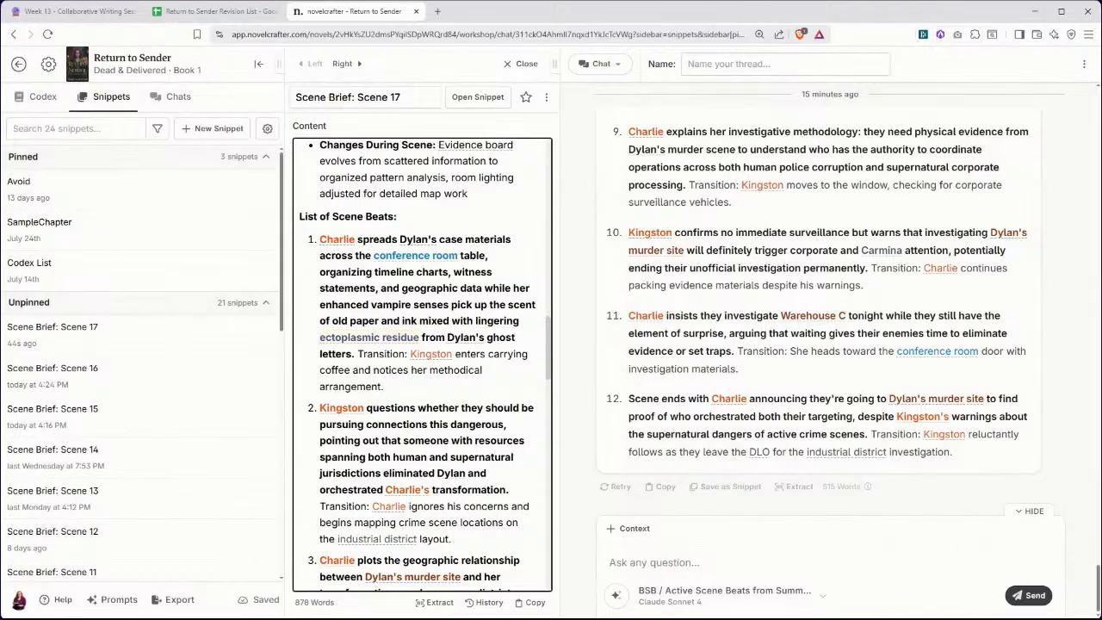
- Copy the entire Scene 17 brief and paste it as the summary of Chapter 17, Scene 1 in the Act 2 plan
key("ctrl+a")
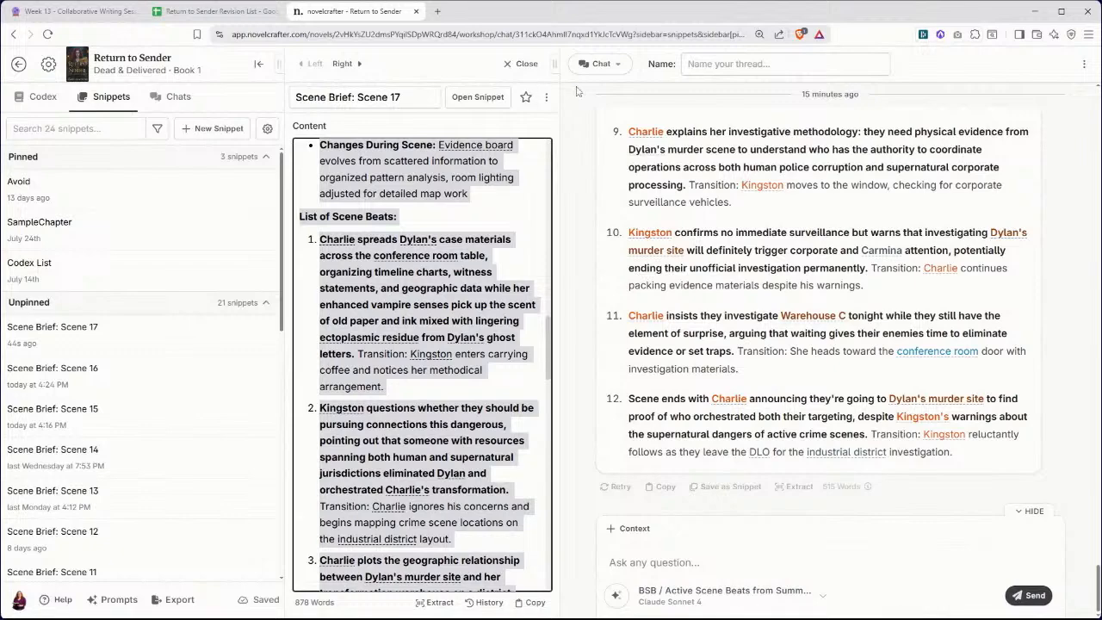
left_click(597, 66)
left_click(602, 90)
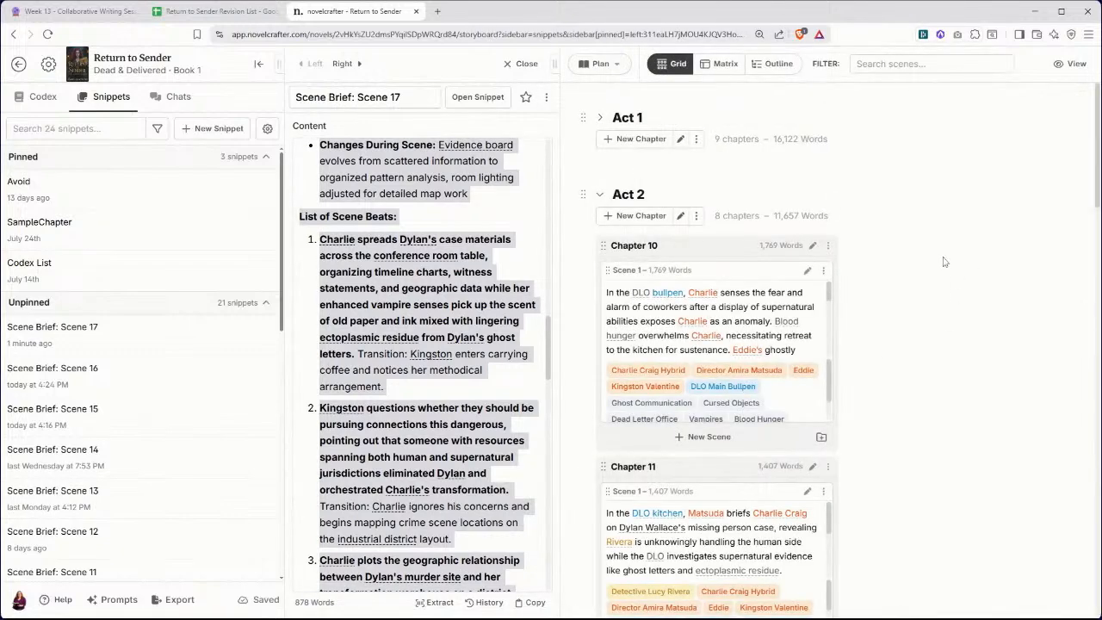
scroll(945, 258, "down", 6)
scroll(945, 258, "down", 2)
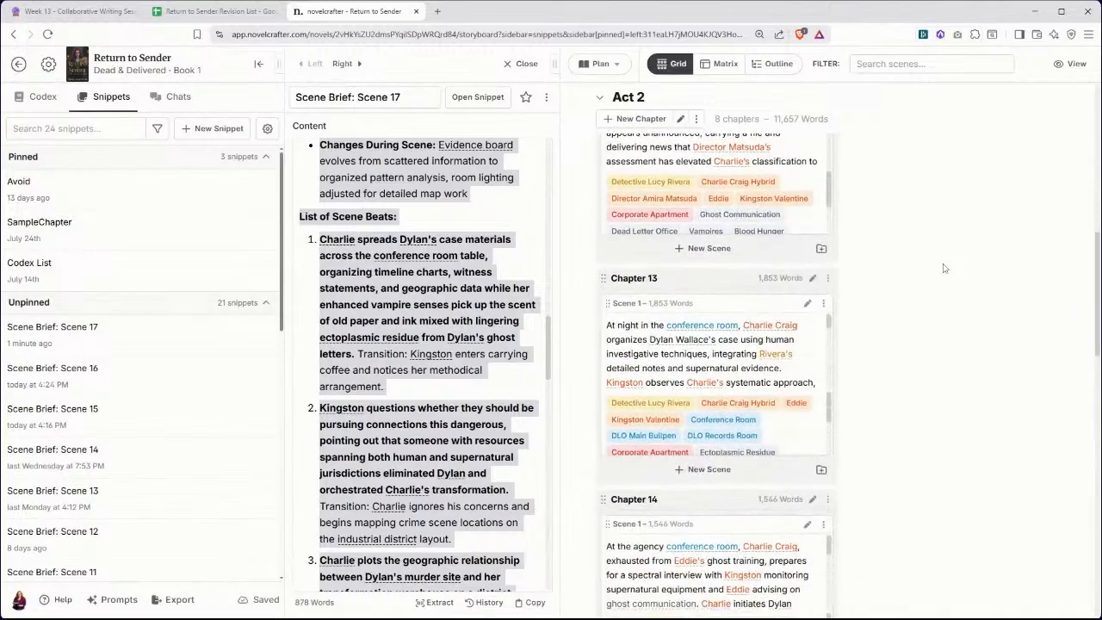
scroll(944, 250, "down", 10)
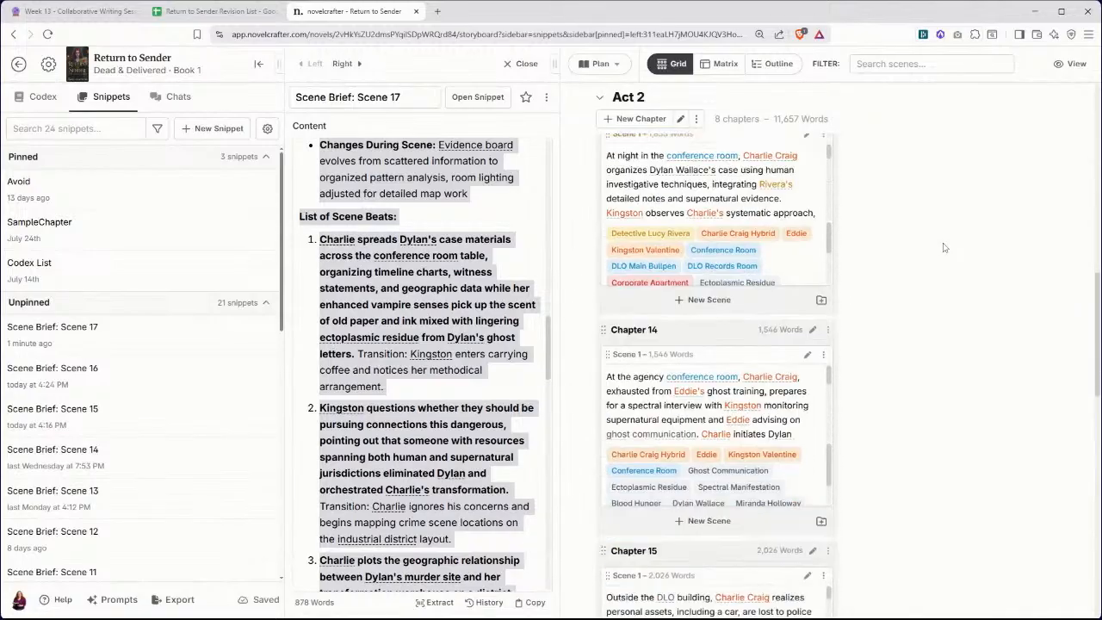
scroll(944, 250, "down", 4)
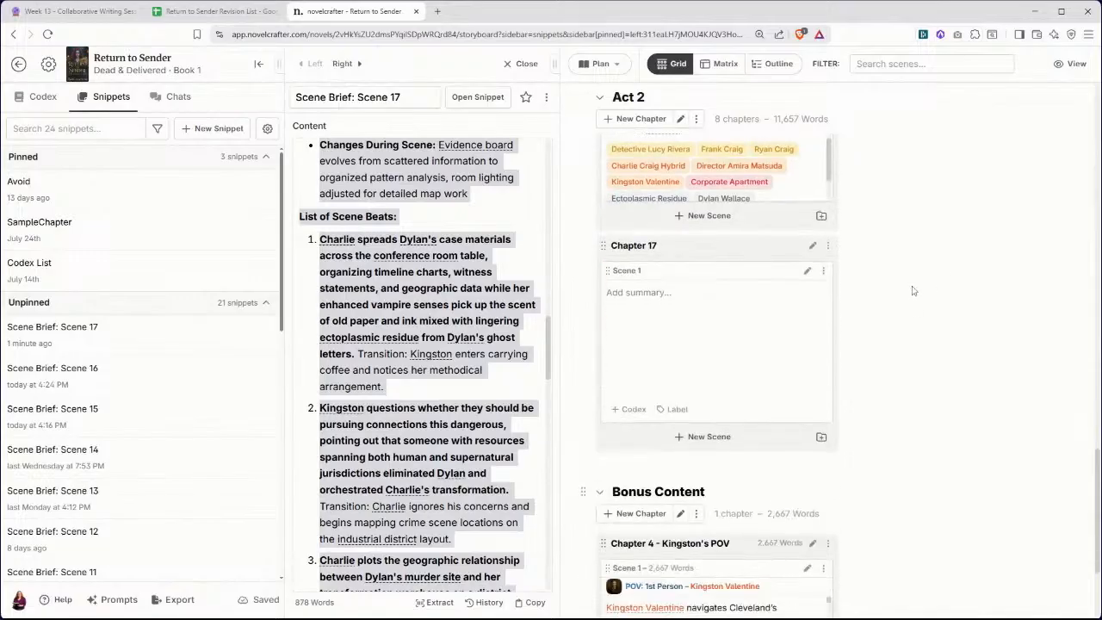
left_click(738, 355)
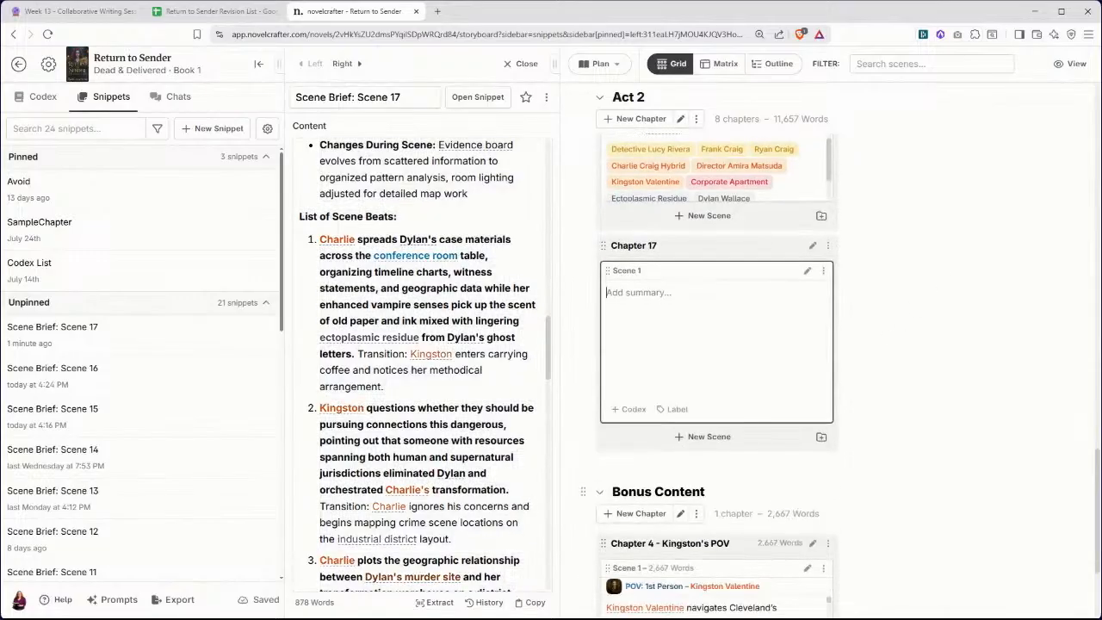
key("ctrl+v")
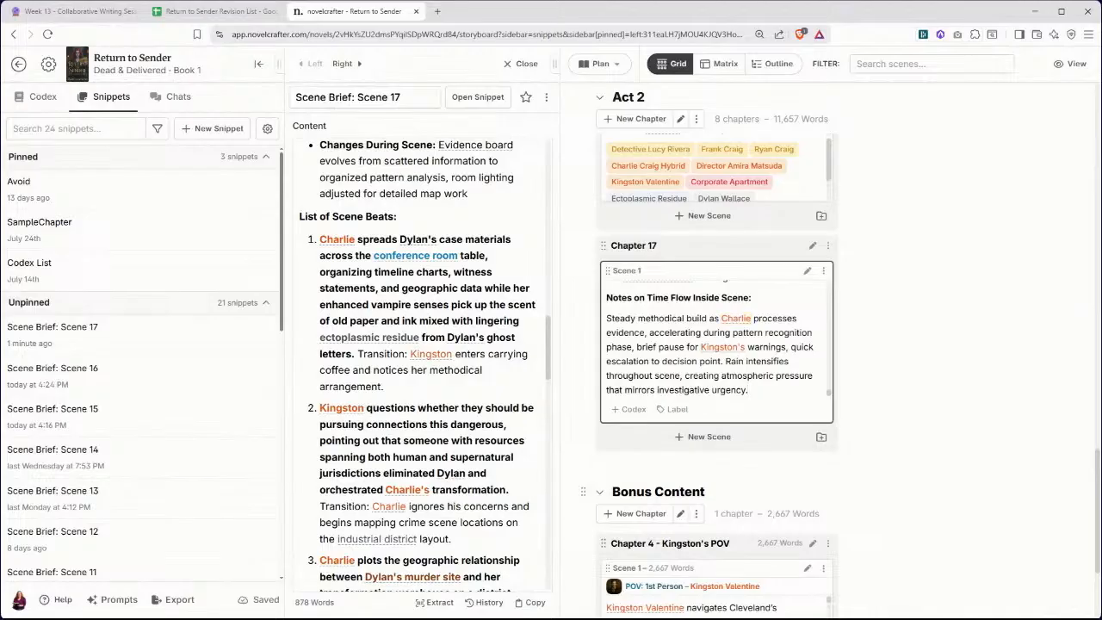
- Delete the List of Scene Beats heading and all its beats from the Chapter 17 scene summary
scroll(717, 344, "up", 2)
scroll(717, 345, "down", 1)
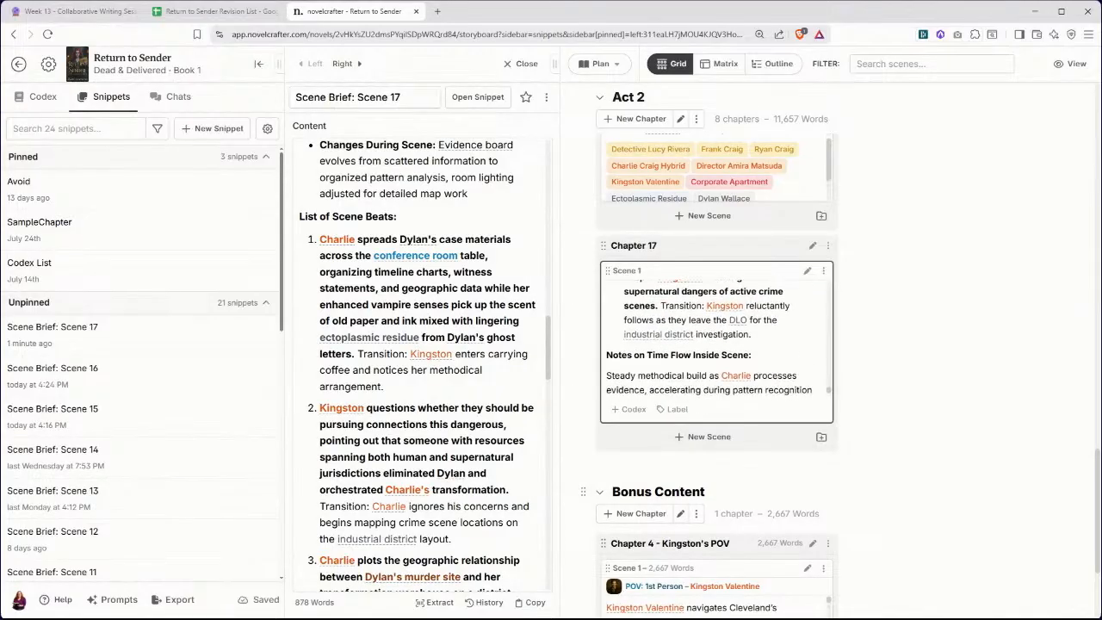
left_click_drag(752, 335, 692, 272)
left_click_drag(676, 336, 626, 285)
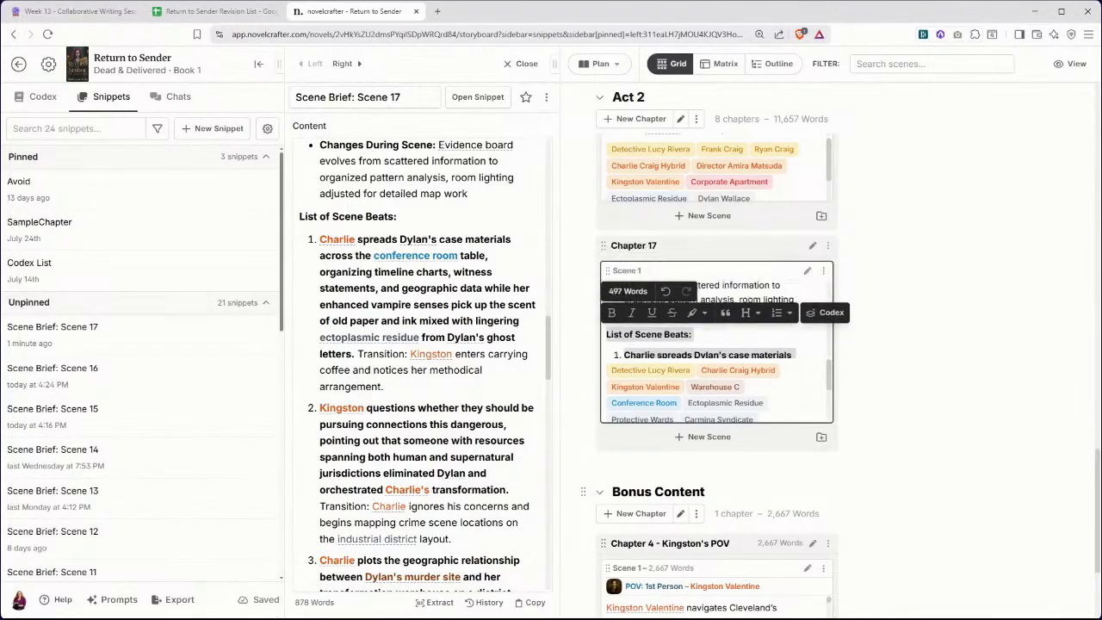
key("BackSpace")
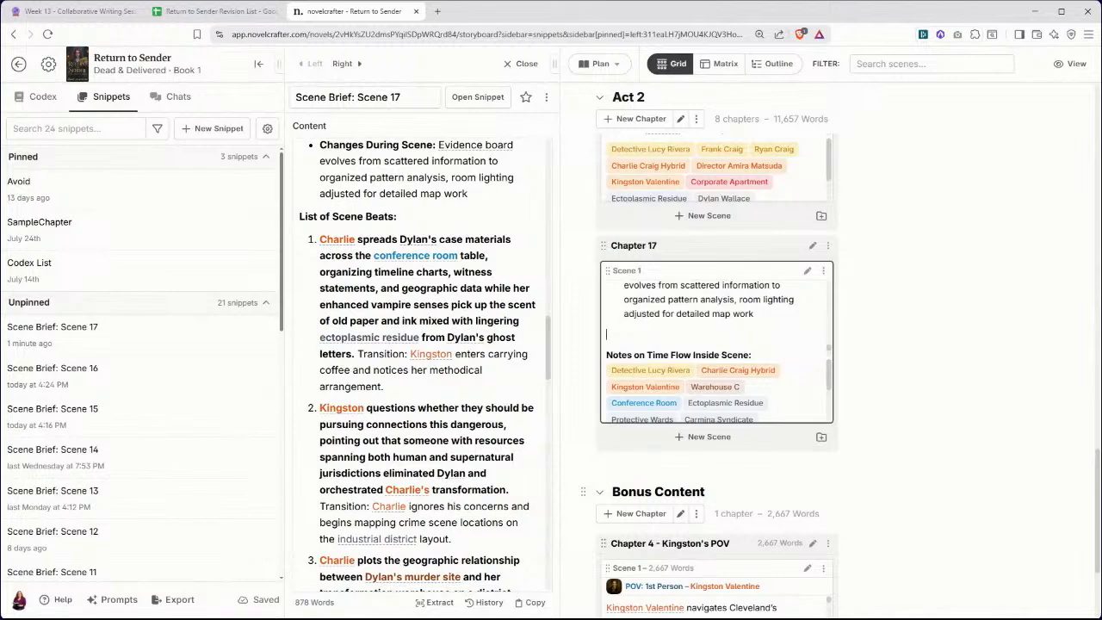
key("BackSpace")
- Remove the "Scene Brief: Scene 17" title from the start of the Chapter 17 scene summary
scroll(718, 319, "up", 8)
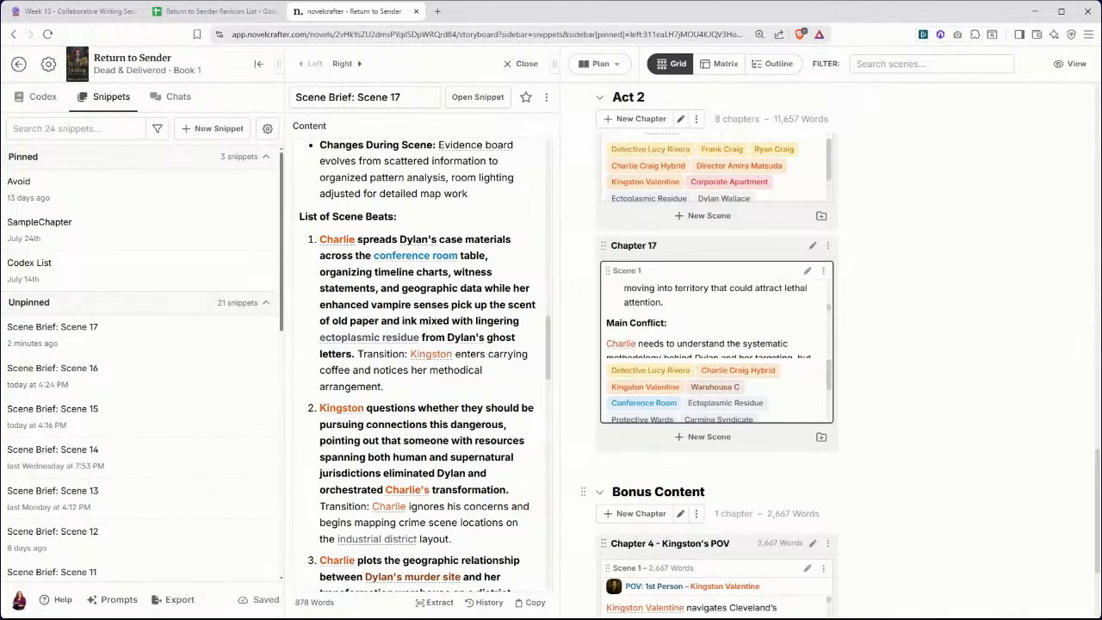
scroll(717, 327, "up", 10)
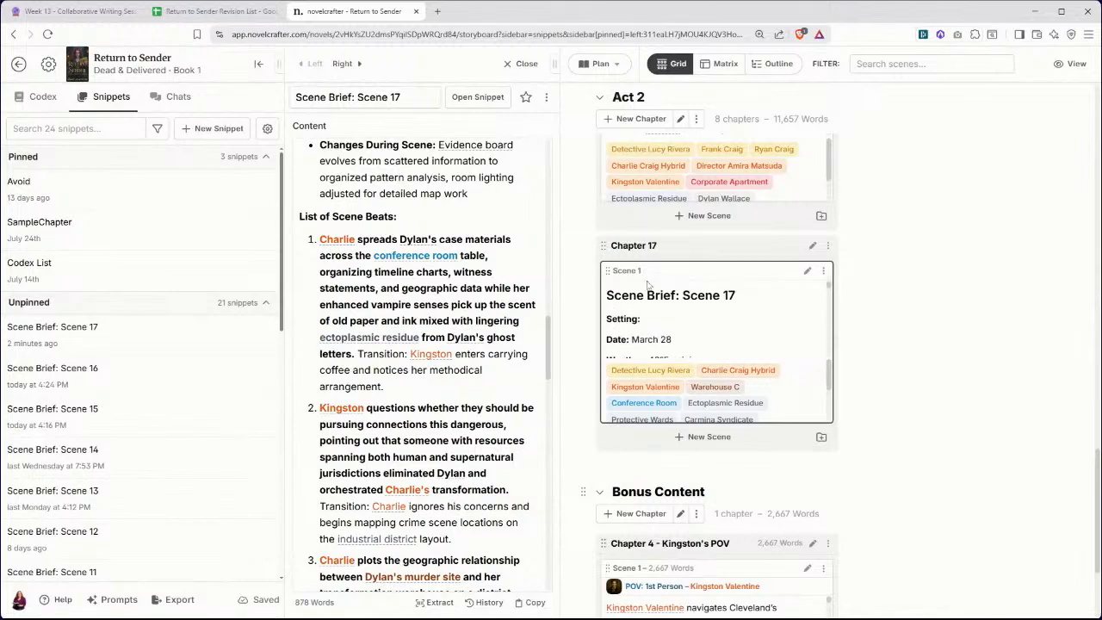
triple_click(645, 296)
key("BackSpace")
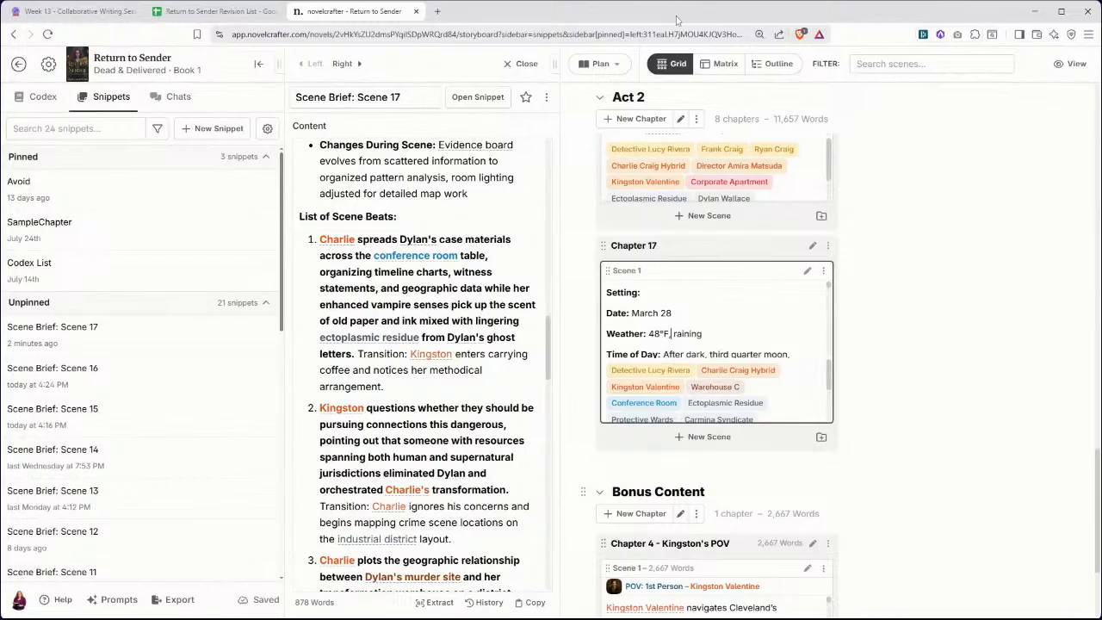
- Switch from planning to writing and open the empty Chapter 17 of Act 2 in the manuscript
left_click(607, 67)
left_click(612, 112)
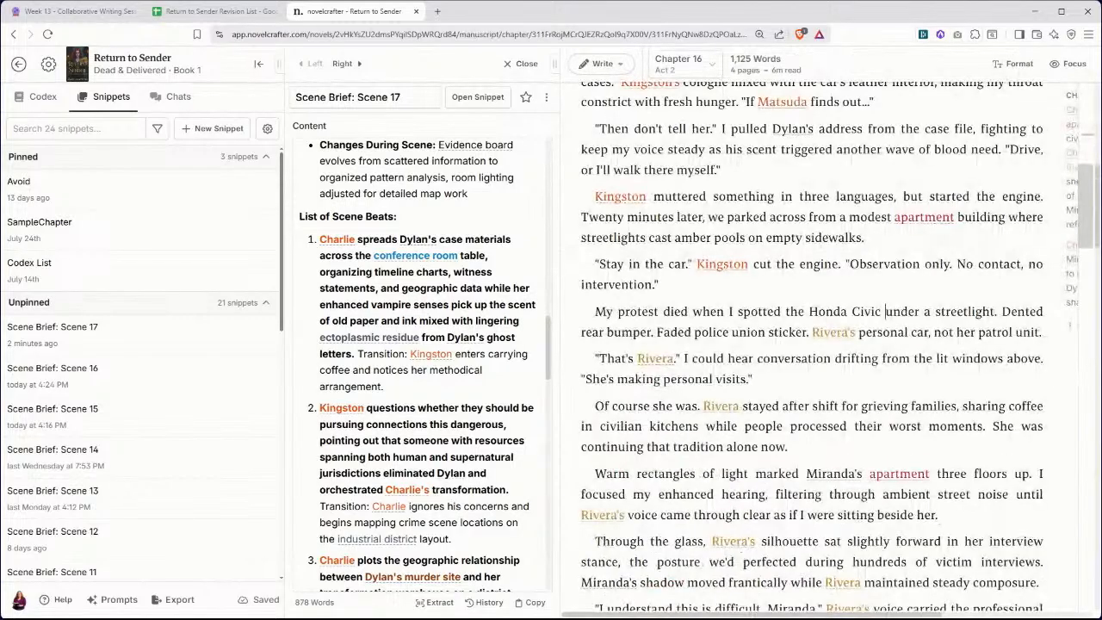
left_click(699, 69)
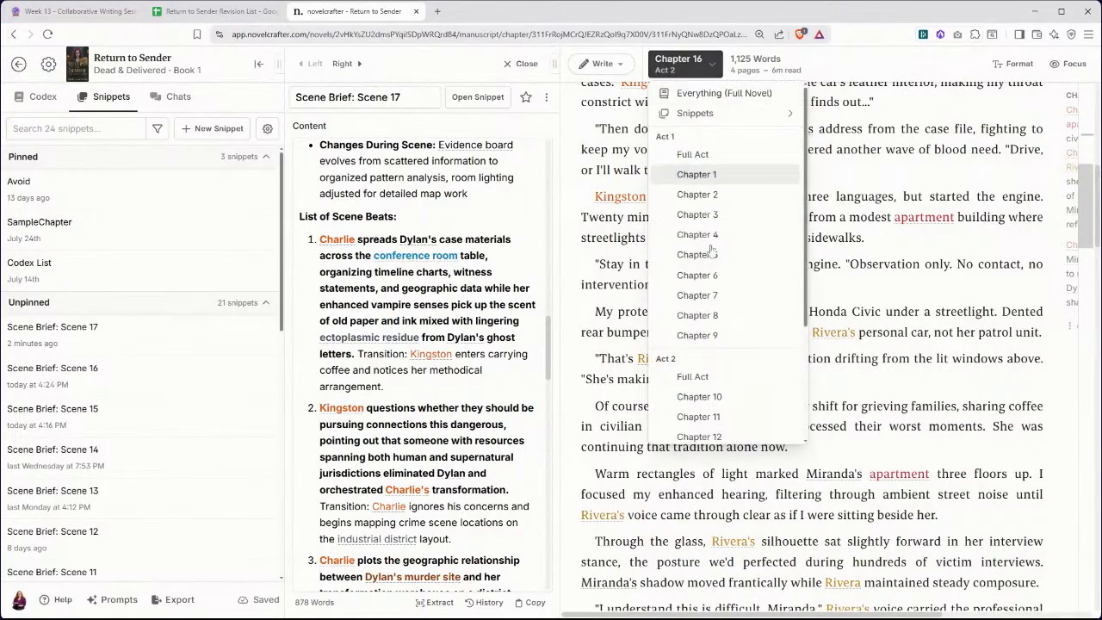
scroll(702, 328, "down", 3)
left_click(705, 370)
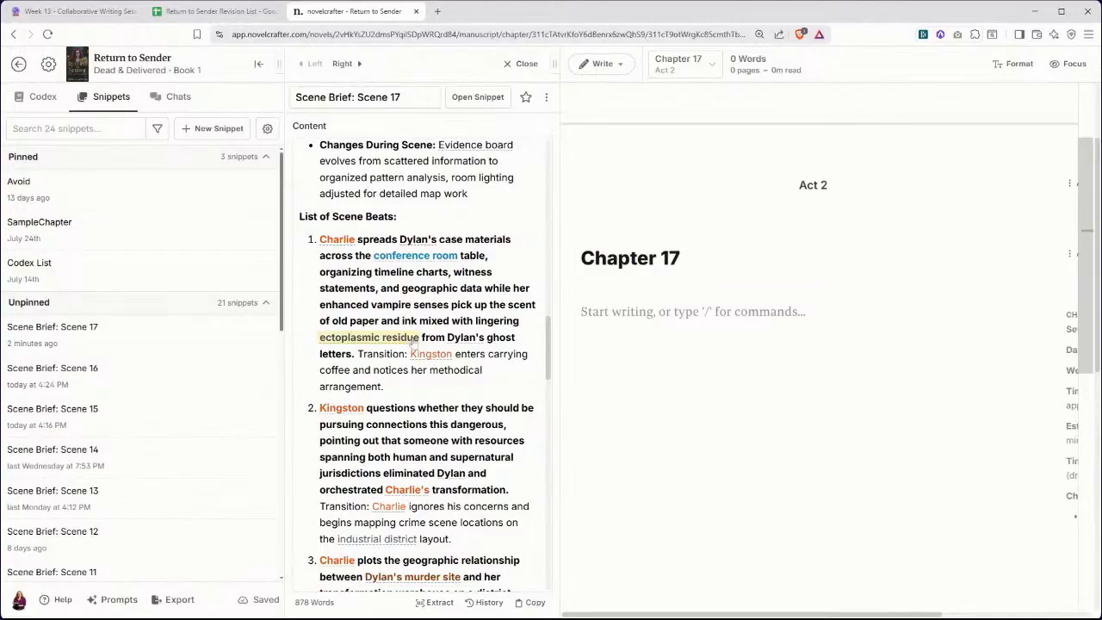
- Copy beats 1 to 3 from the Scene 17 brief and paste them into a new scene beat under Chapter 17
scroll(426, 365, "down", 3)
scroll(425, 365, "down", 1)
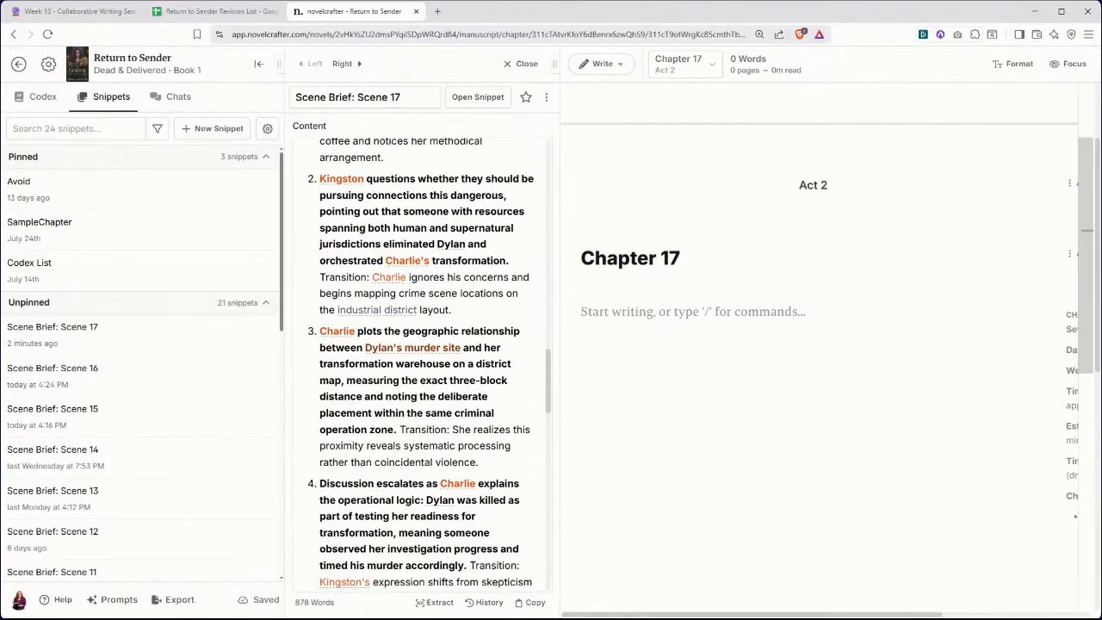
left_click_drag(480, 462, 322, 222)
key("ctrl+c")
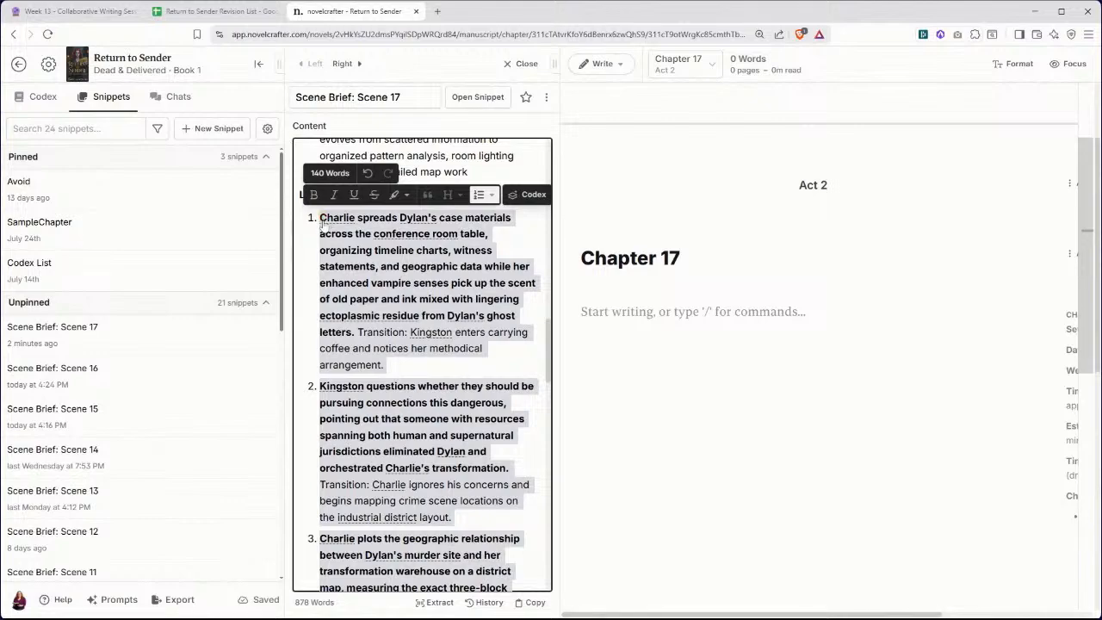
left_click(692, 311)
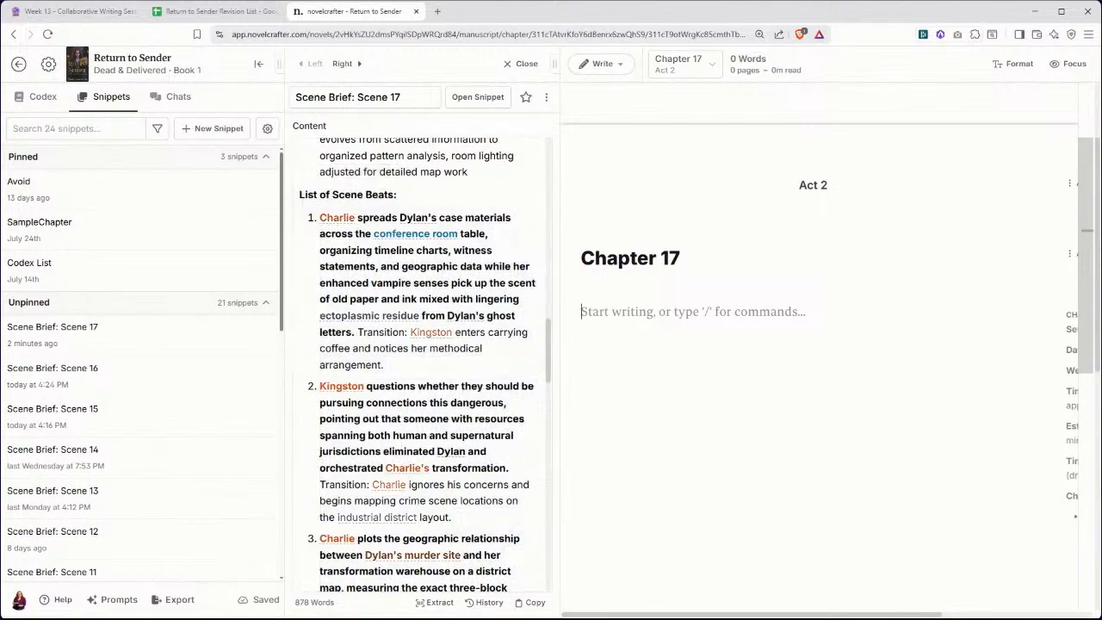
type("/")
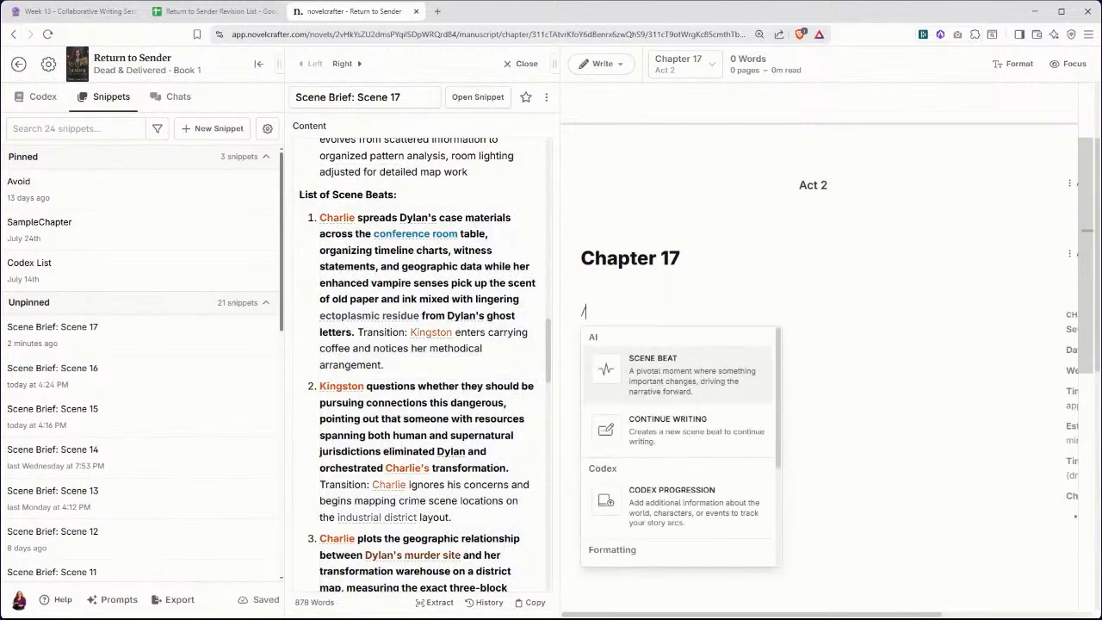
left_click(704, 379)
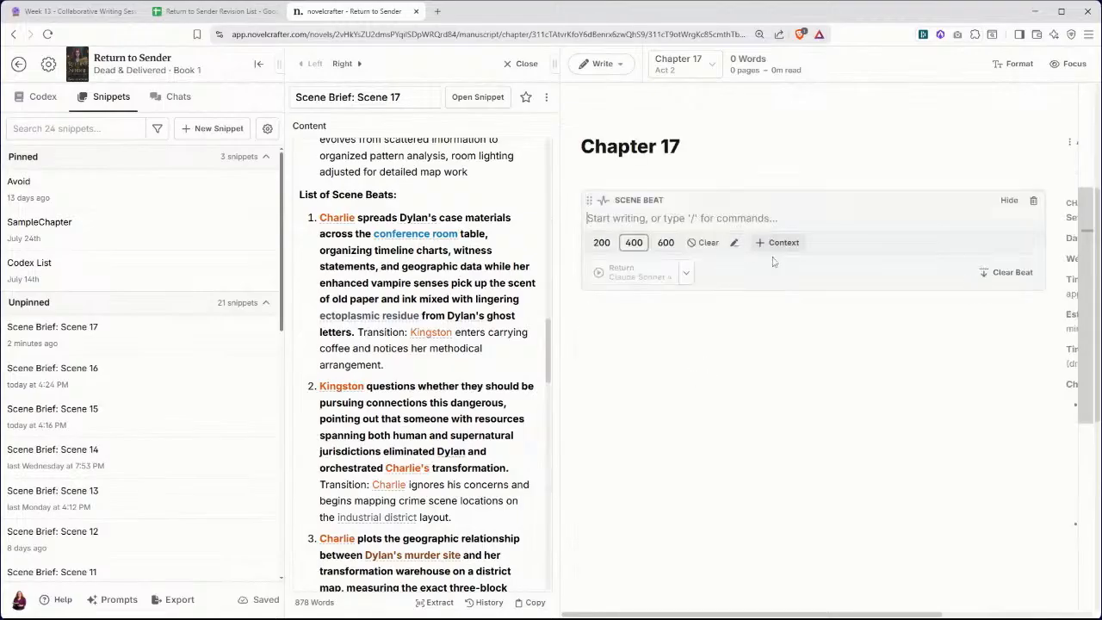
key("ctrl+v")
scroll(615, 160, "up", 2)
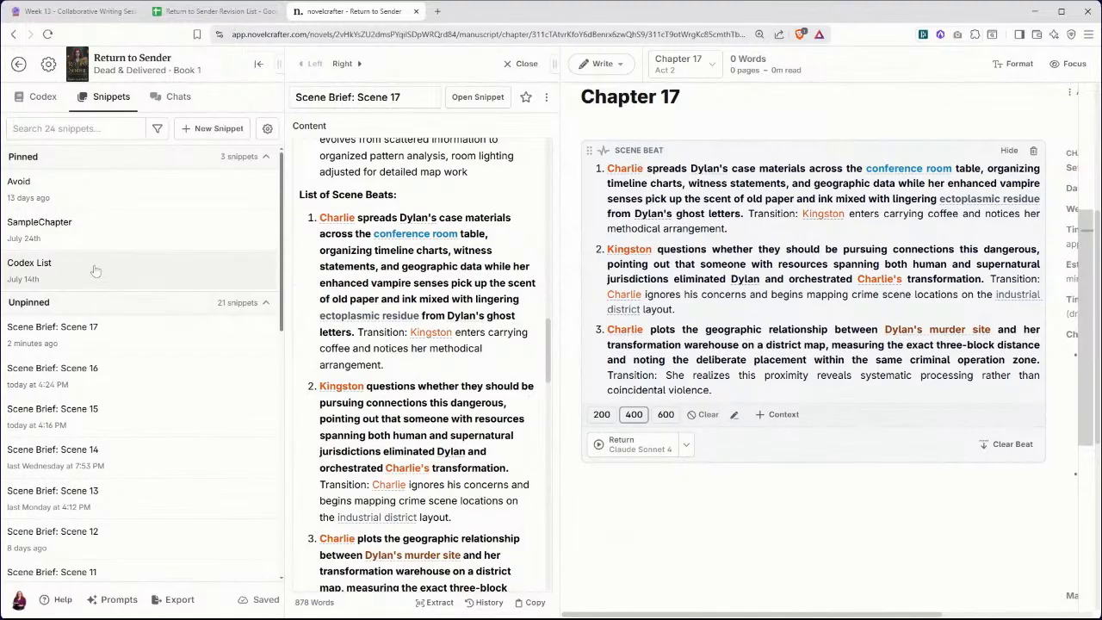
- Review the list of words in the pinned Avoid snippet and close it again
left_click(89, 199)
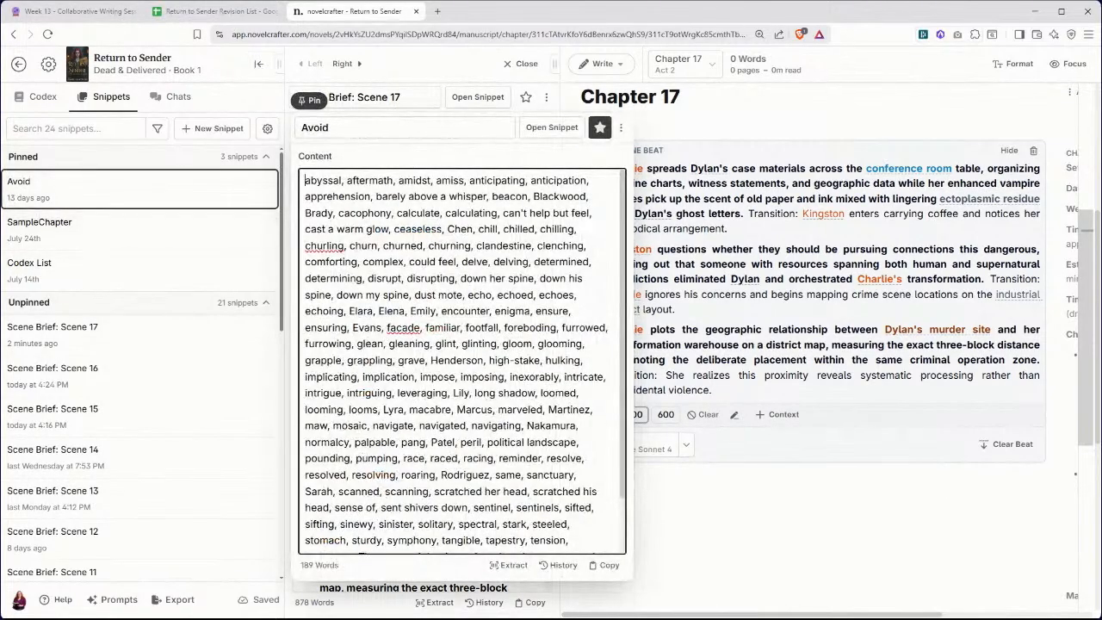
scroll(464, 359, "down", 1)
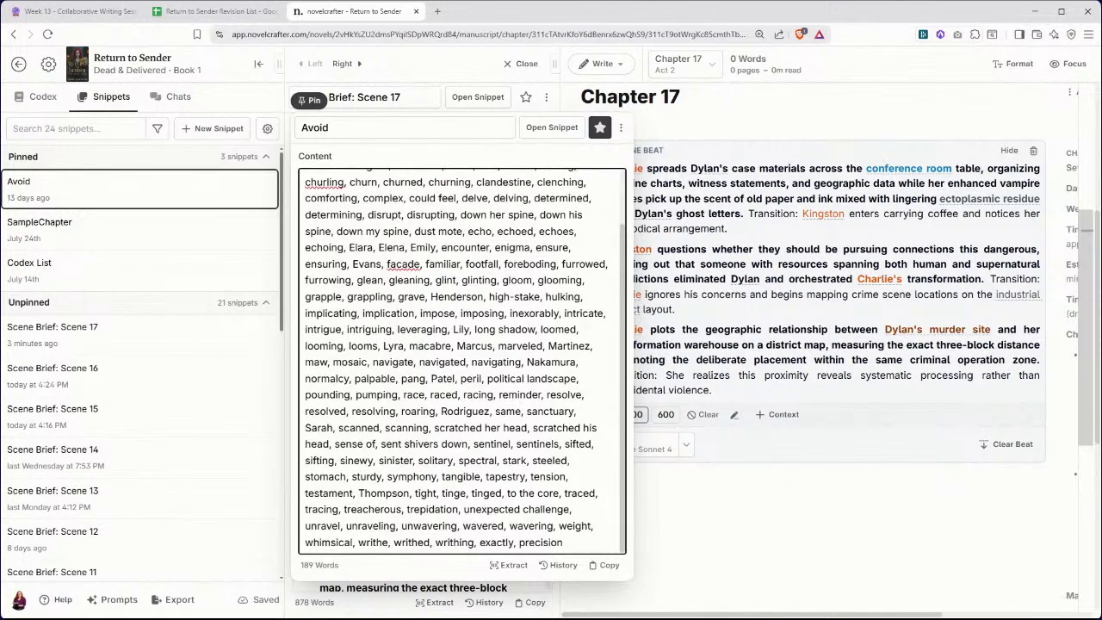
scroll(465, 361, "up", 1)
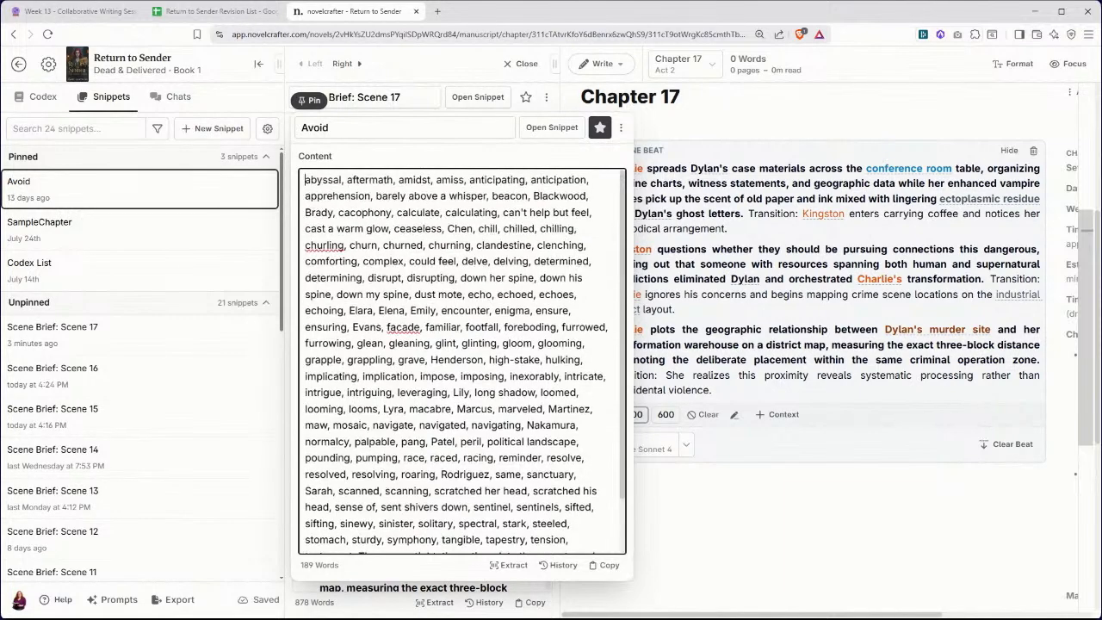
left_click(101, 195)
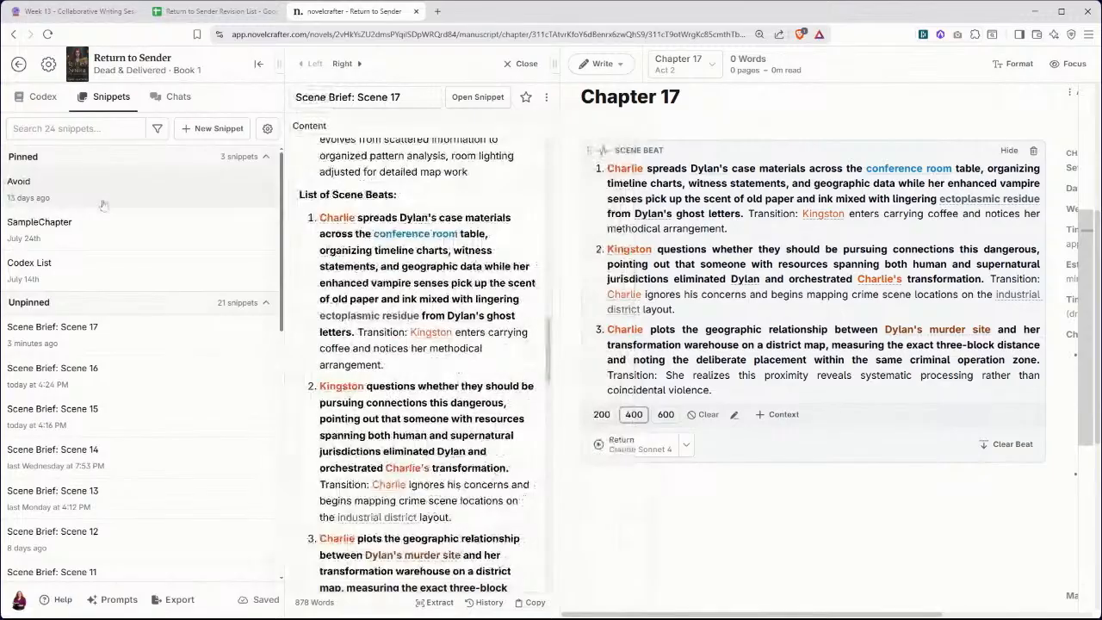
- Generate prose of 400 words from the first scene beat with Claude Sonnet 4, apply it to Chapter 17 and read it through
left_click(627, 446)
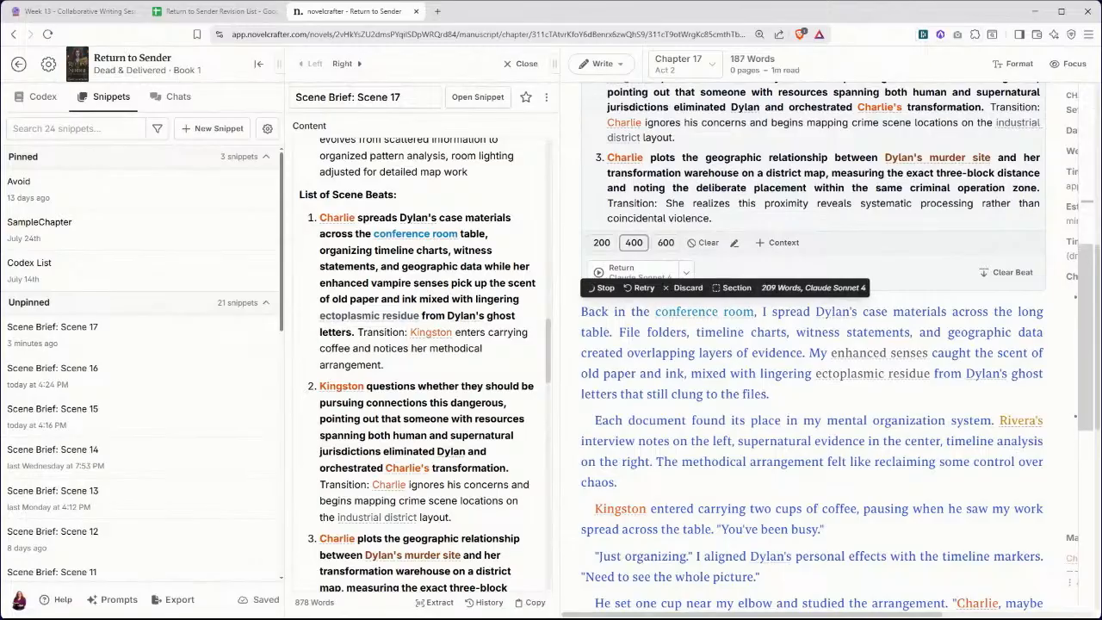
scroll(813, 362, "up", 2)
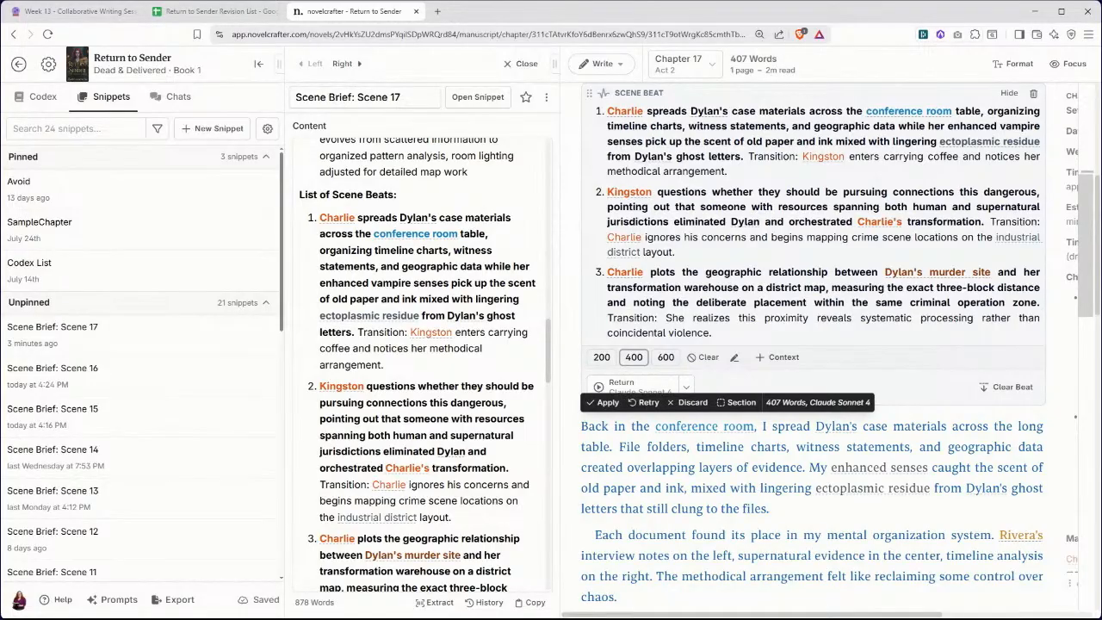
left_click(611, 402)
scroll(812, 345, "down", 4)
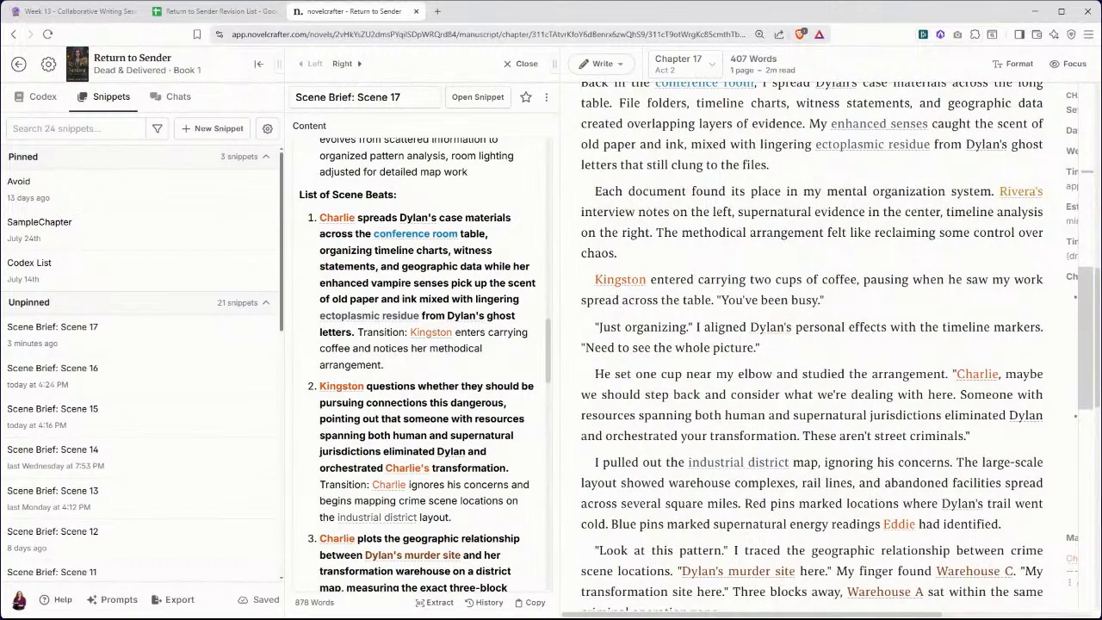
scroll(812, 345, "down", 2)
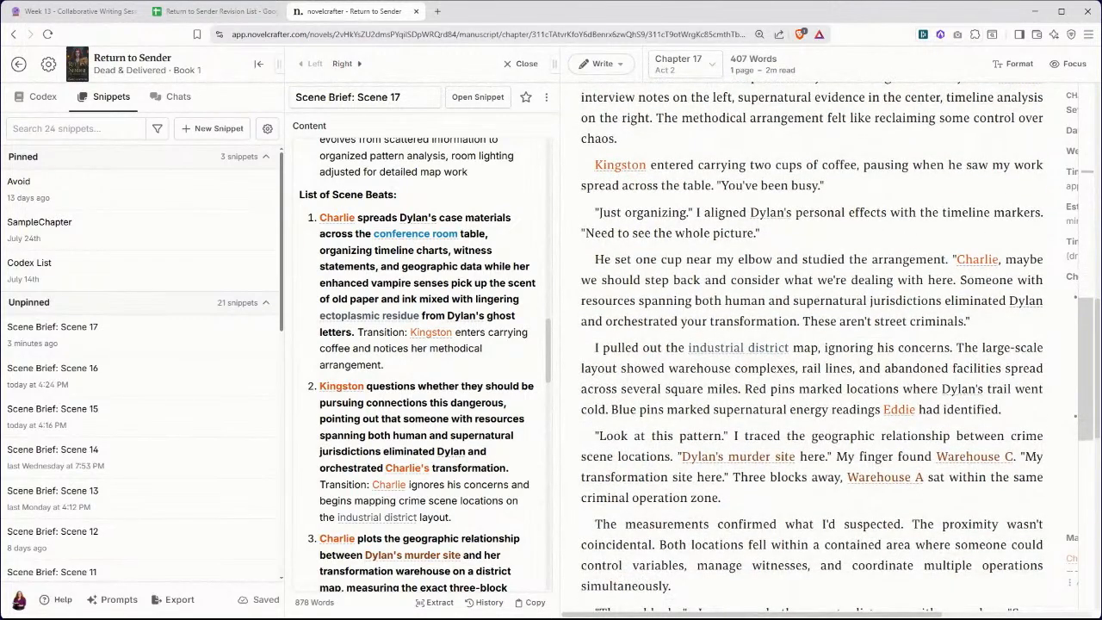
scroll(812, 344, "down", 2)
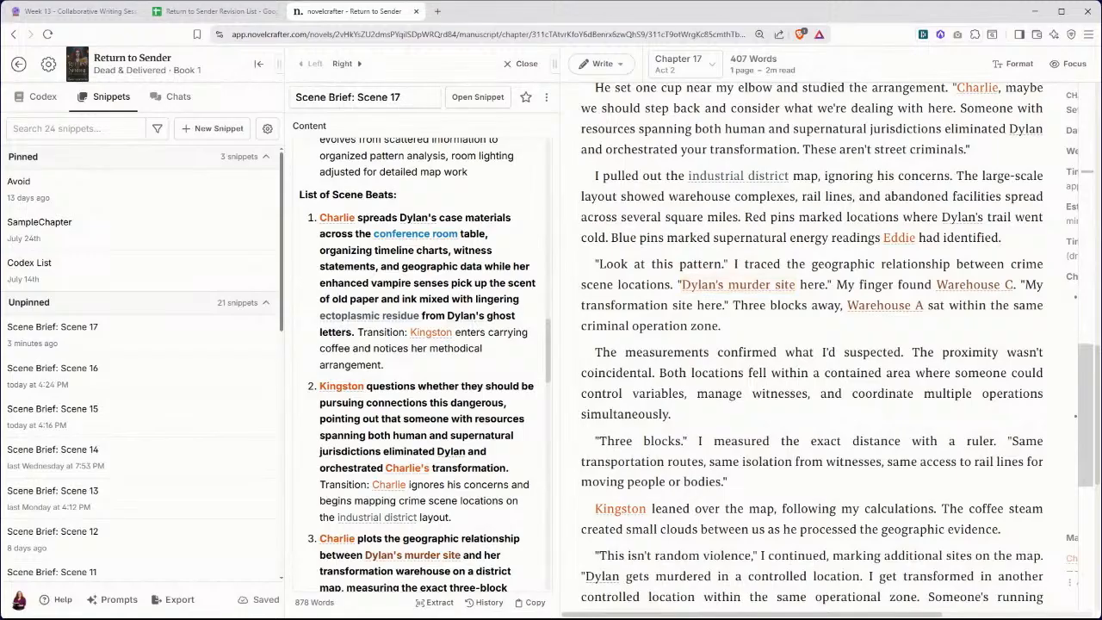
scroll(839, 344, "down", 1)
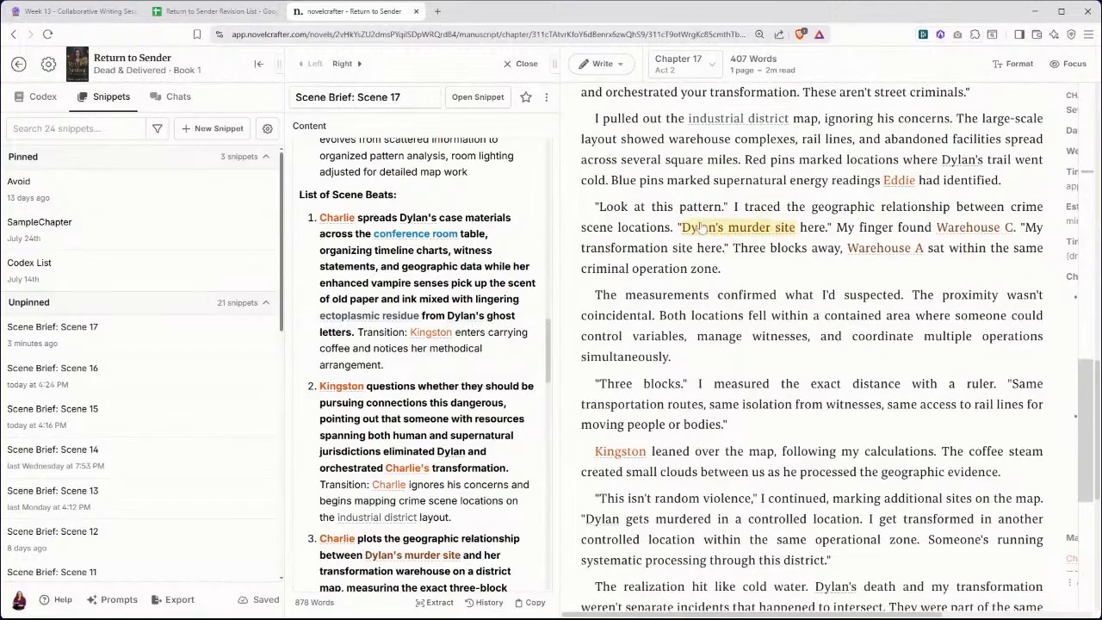
scroll(741, 228, "down", 1)
scroll(812, 345, "down", 1)
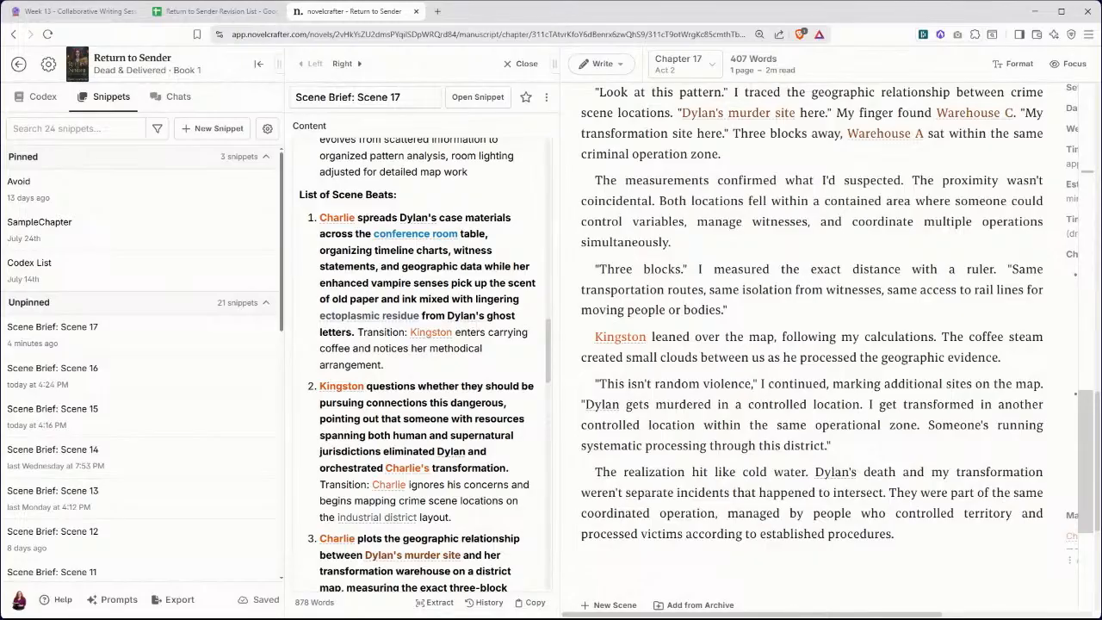
left_click(267, 130)
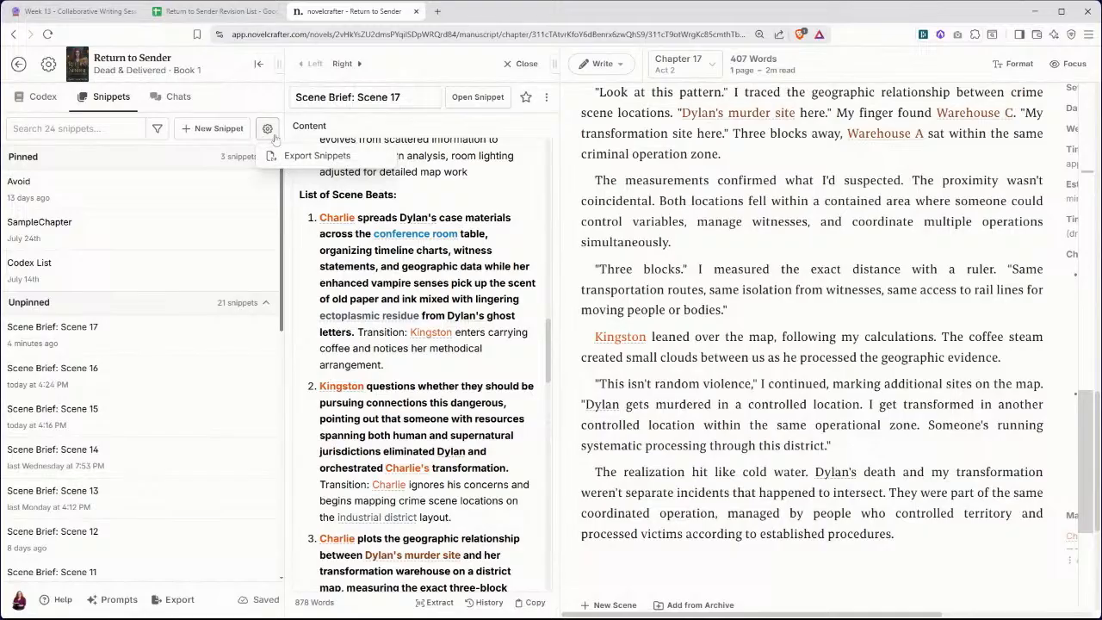
left_click(267, 130)
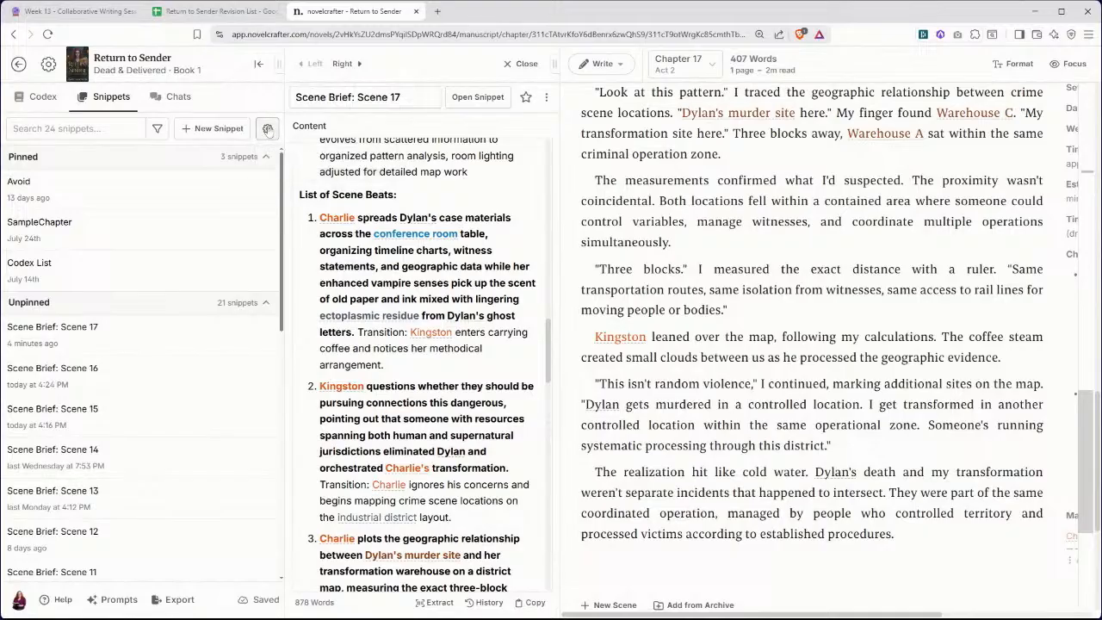
left_click(175, 343)
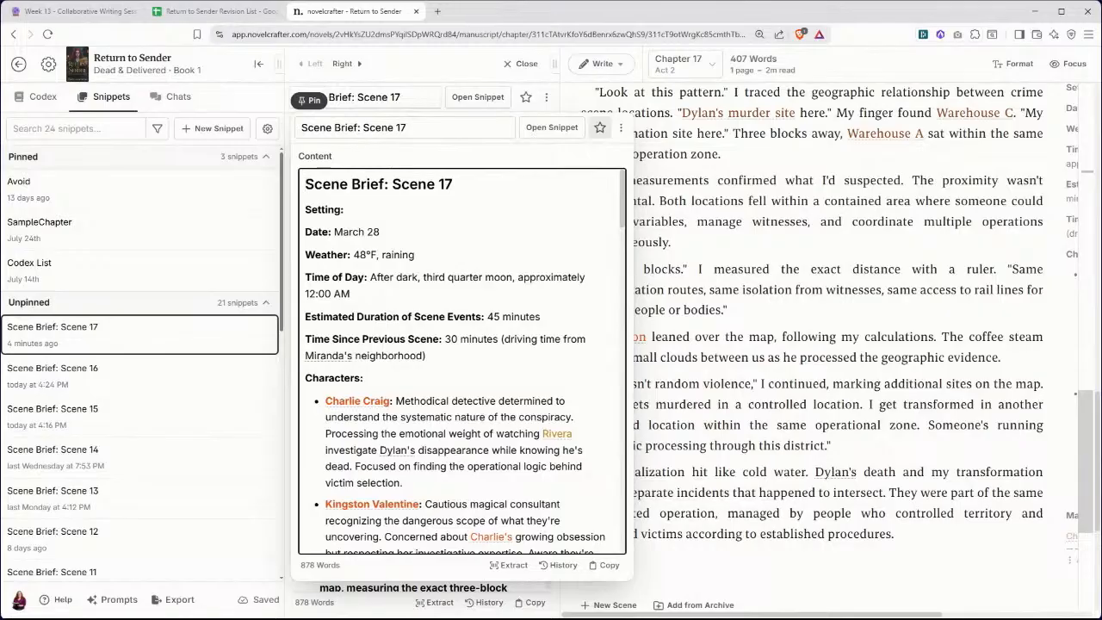
left_click(243, 334)
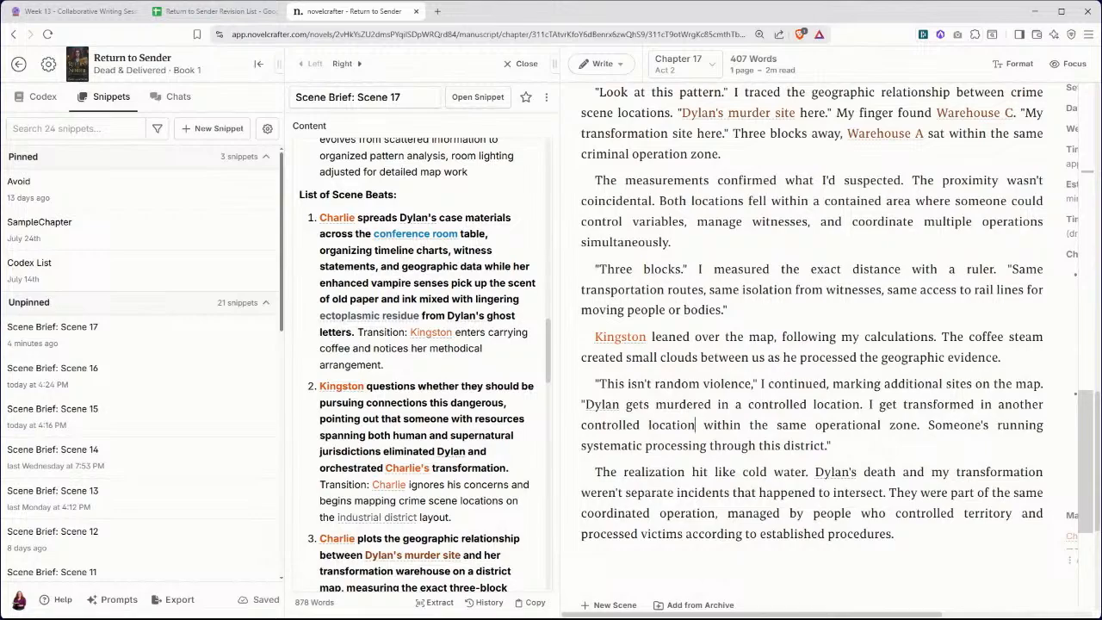
- Copy beats 4 to 6 from the Scene 17 brief and paste them into a new scene beat after the last Chapter 17 paragraph
scroll(422, 361, "down", 5)
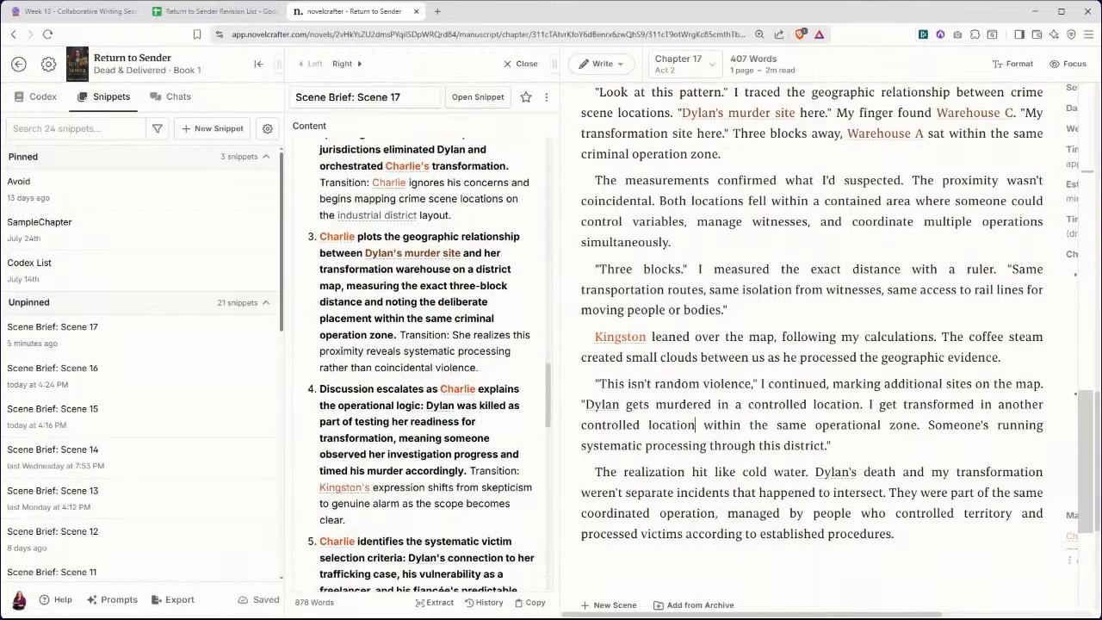
scroll(422, 362, "down", 2)
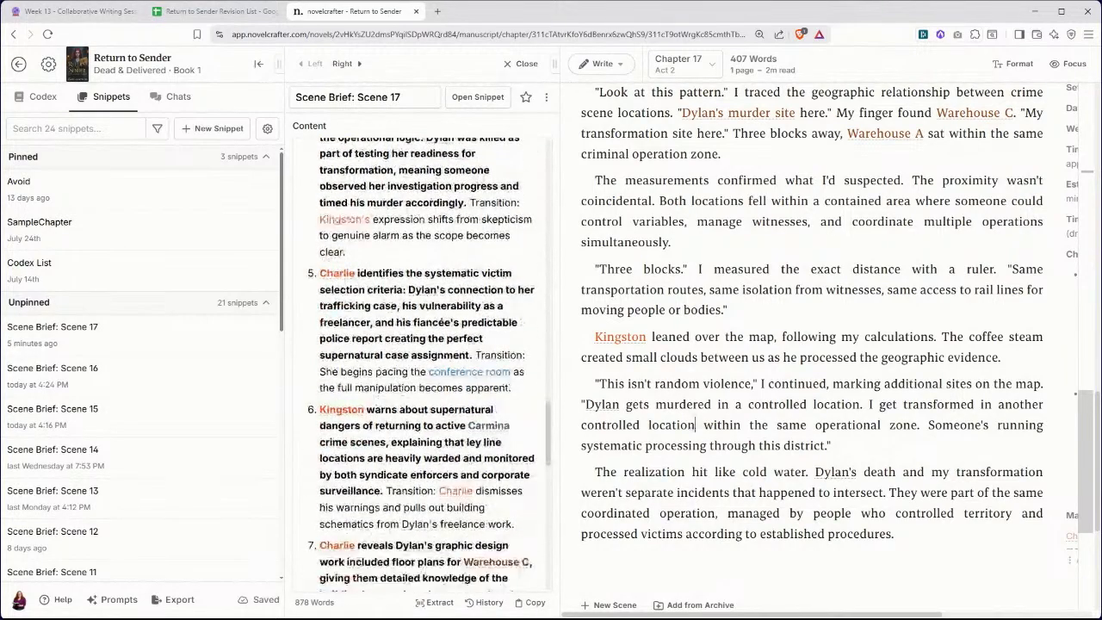
left_click_drag(514, 521, 323, 259)
key("ctrl+c")
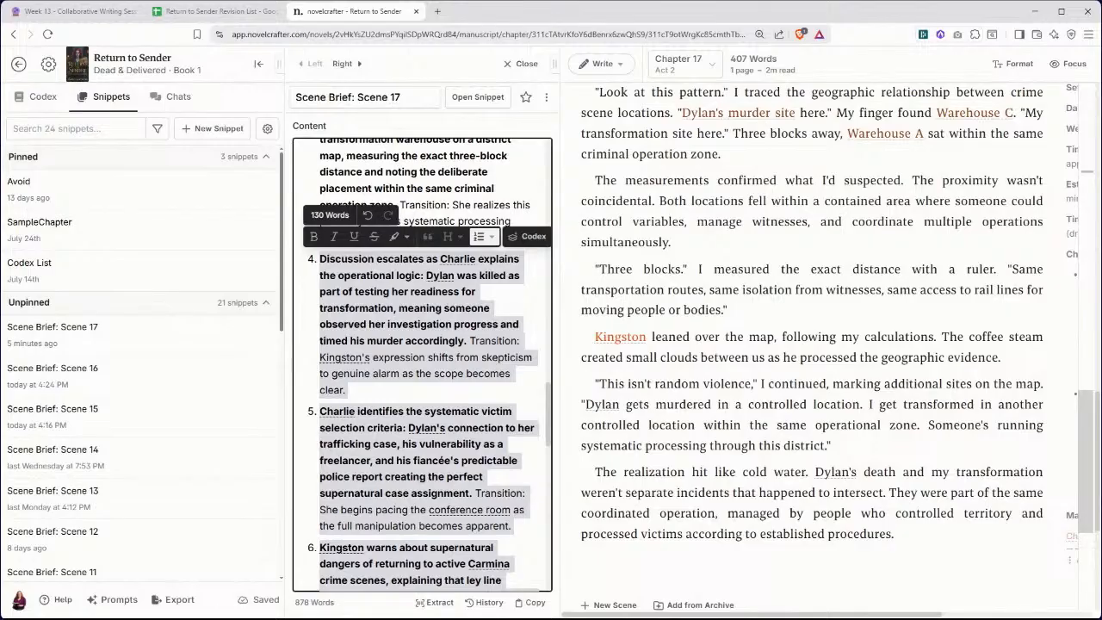
left_click(660, 561)
type("/")
key("Return")
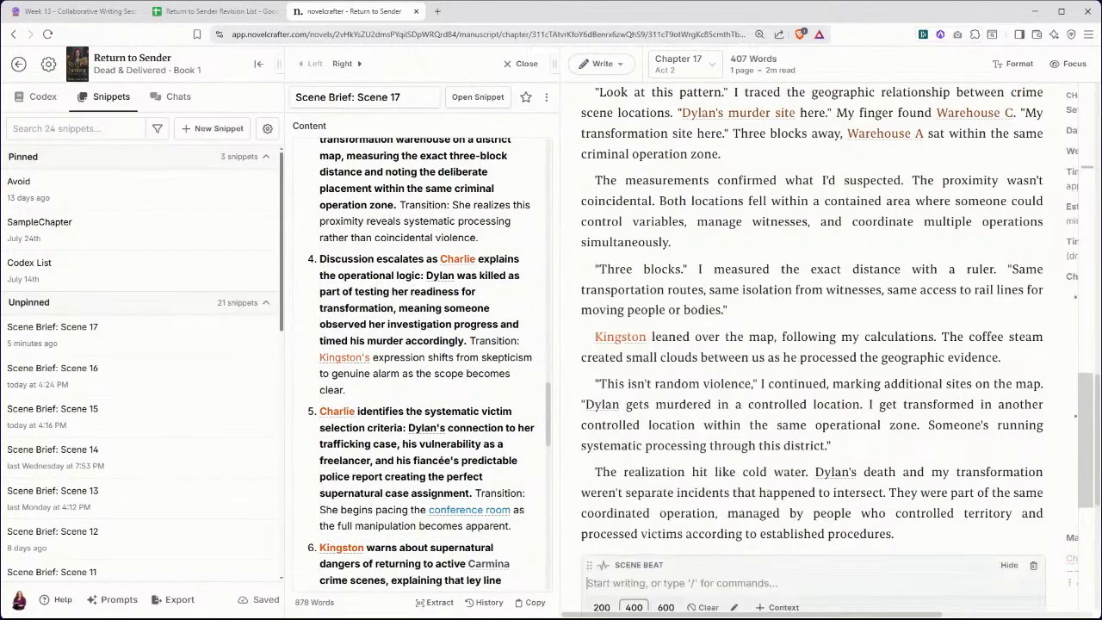
key("ctrl+v")
scroll(813, 348, "down", 2)
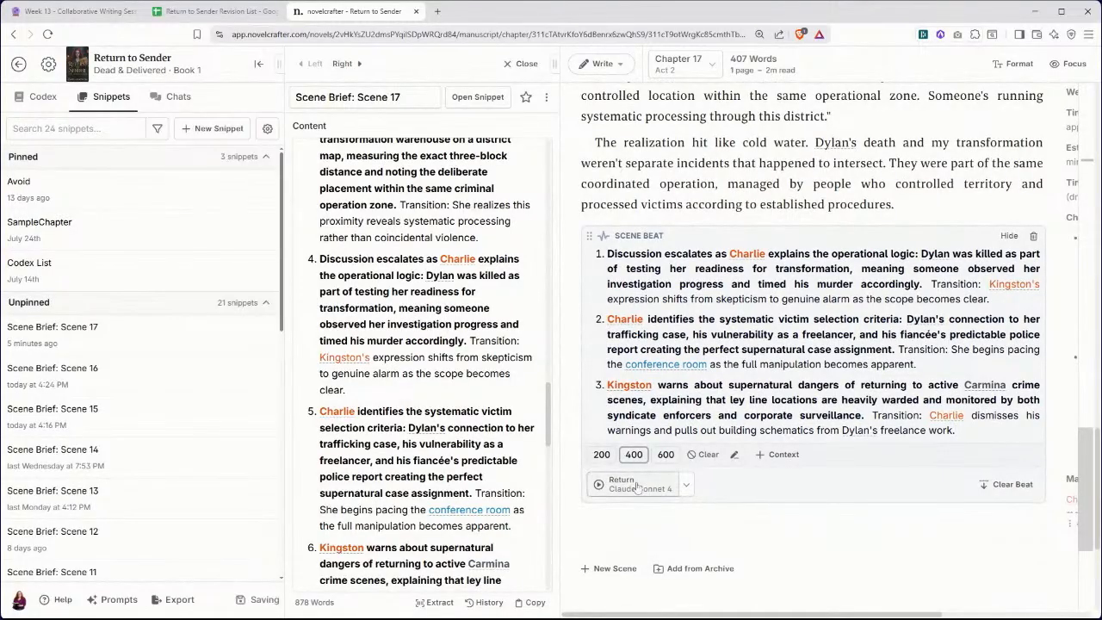
- Generate prose of 400 words from the second scene beat with Claude Sonnet 4, check the text and apply it to the chapter
left_click(639, 484)
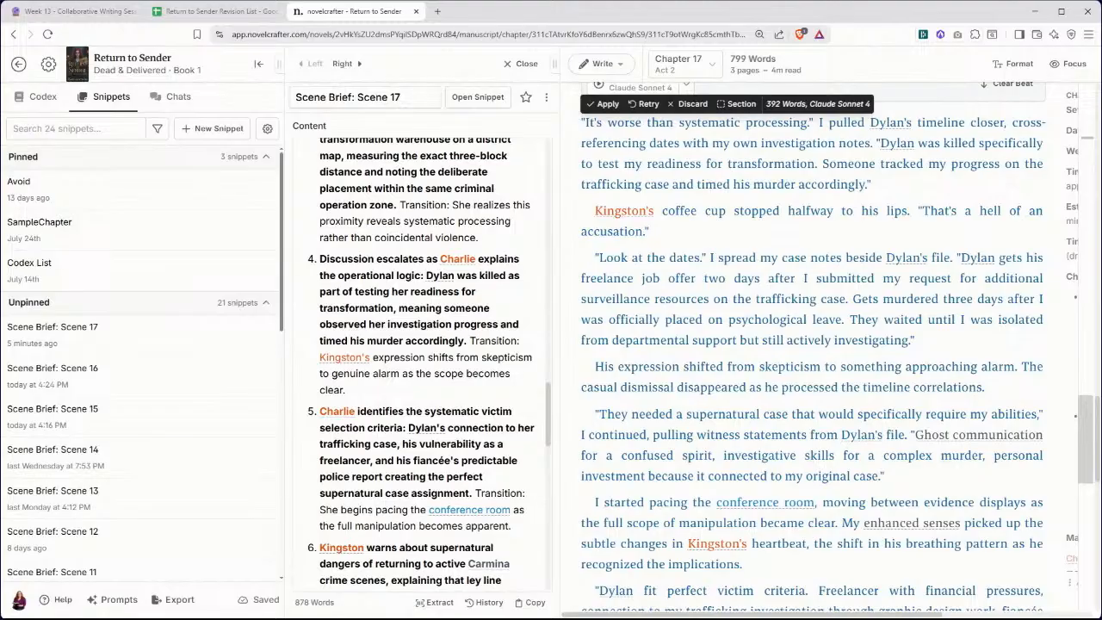
scroll(836, 347, "down", 1)
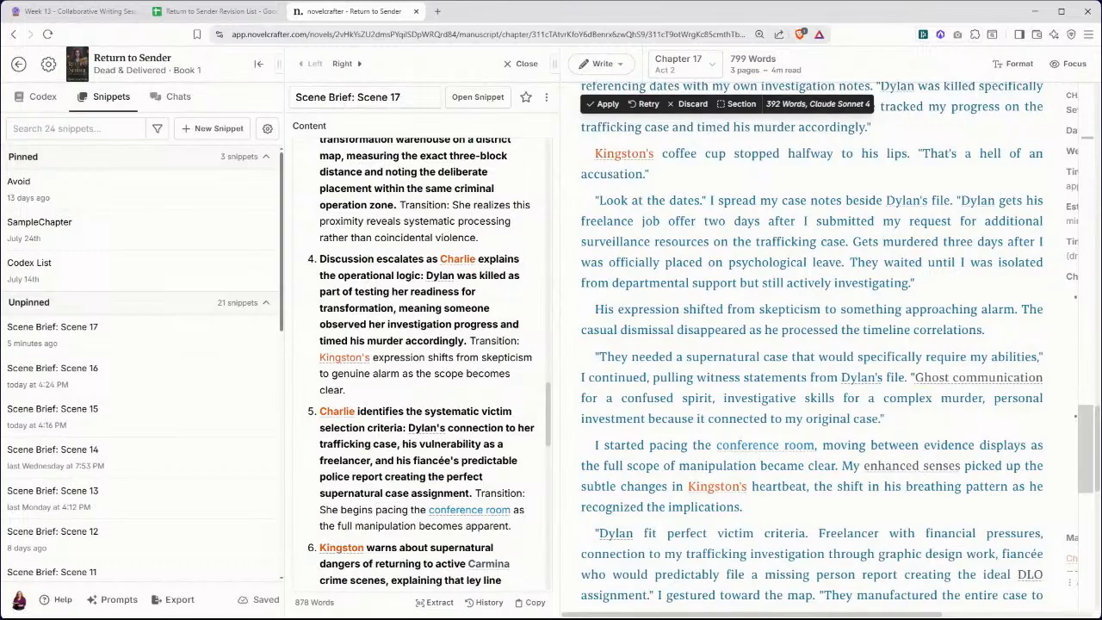
left_click_drag(1038, 357, 647, 378)
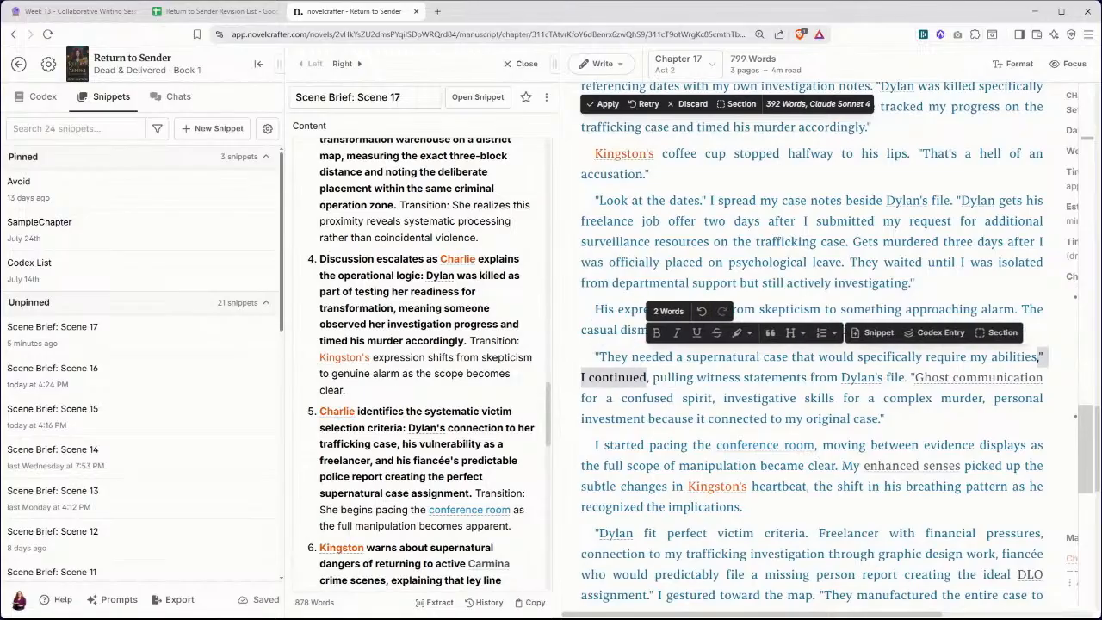
left_click(647, 378)
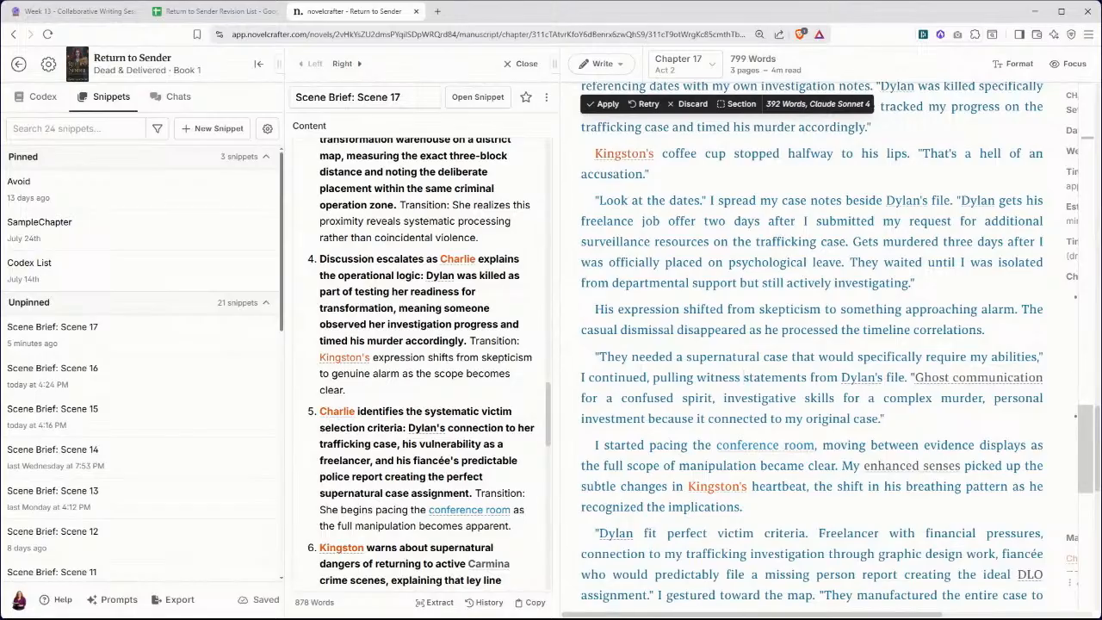
left_click(610, 106)
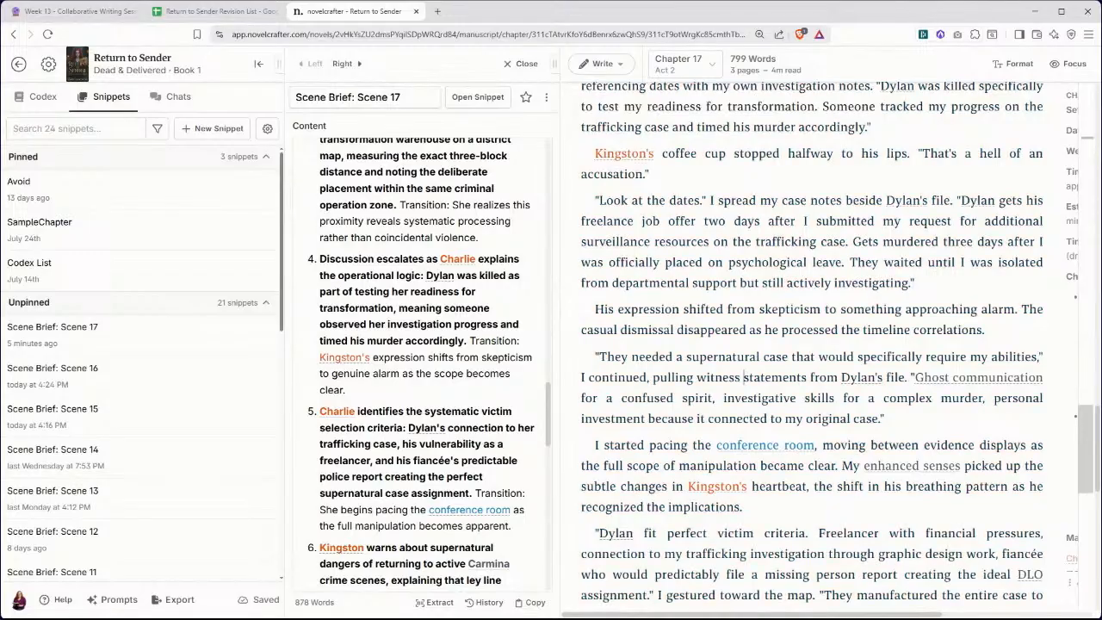
- Copy beats 7 to 9 from the Scene 17 brief and paste them into a new scene beat after the last Chapter 17 paragraph
scroll(427, 362, "down", 6)
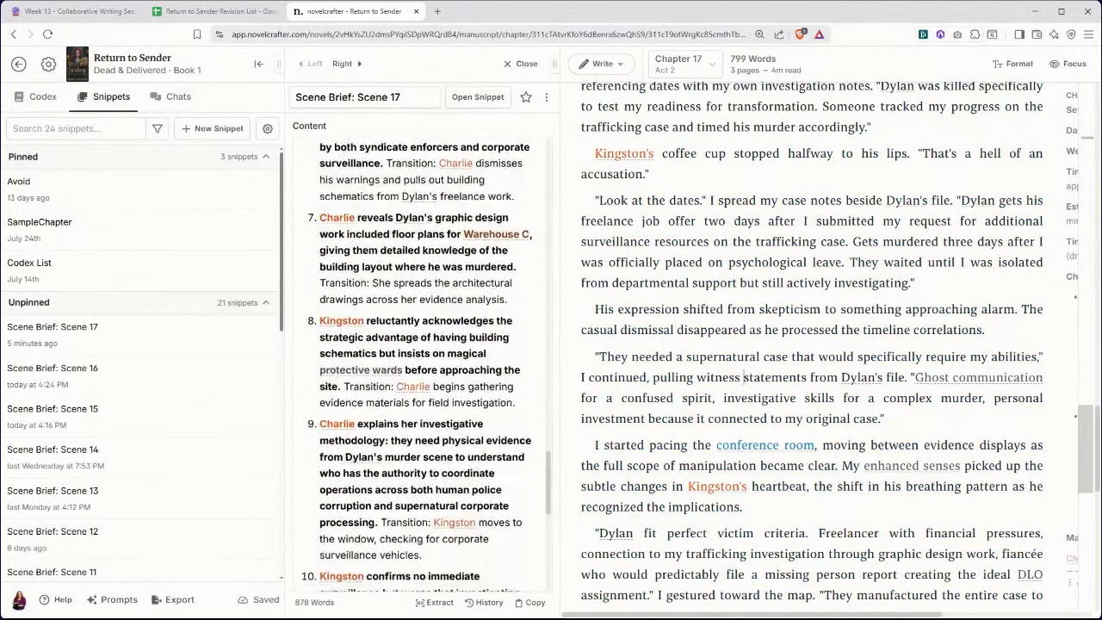
left_click_drag(422, 506, 321, 174)
key("ctrl+c")
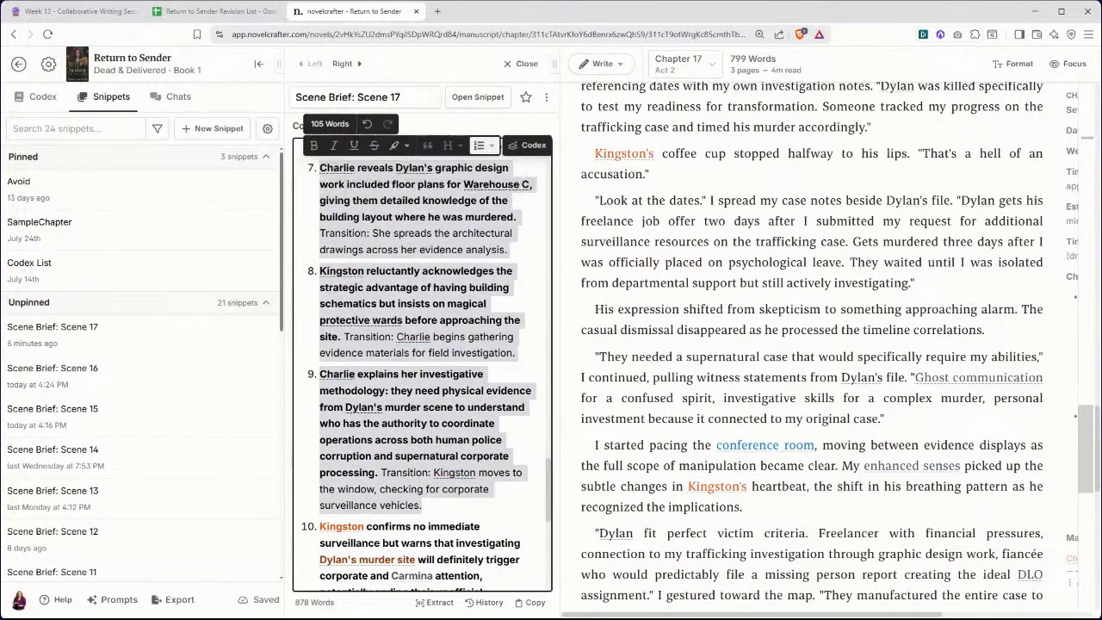
left_click(633, 320)
scroll(633, 319, "down", 7)
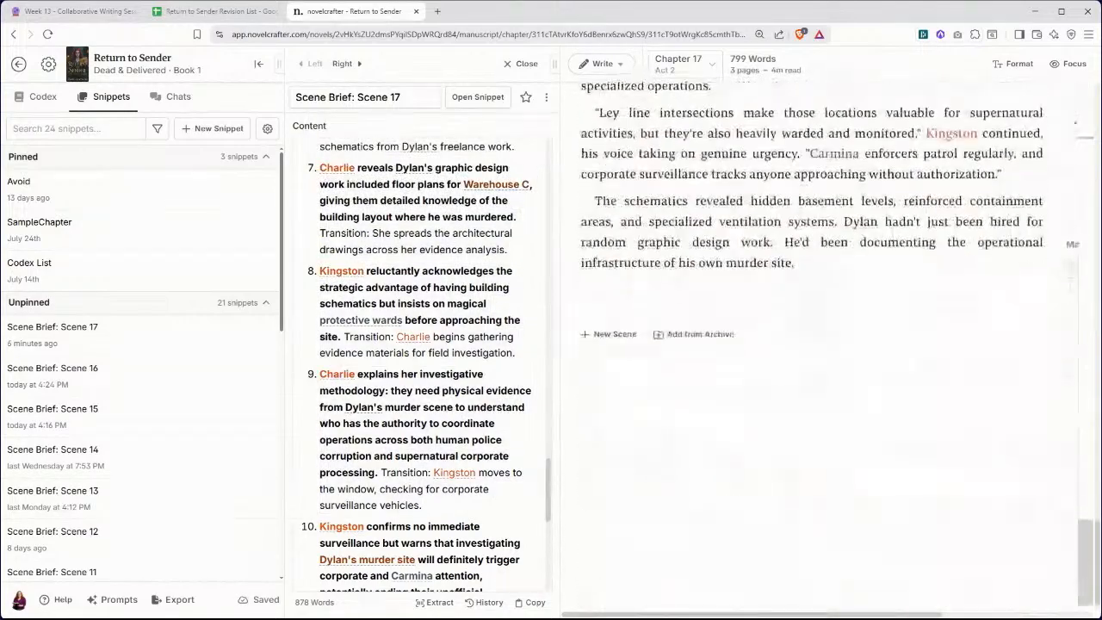
left_click(616, 331)
type("/")
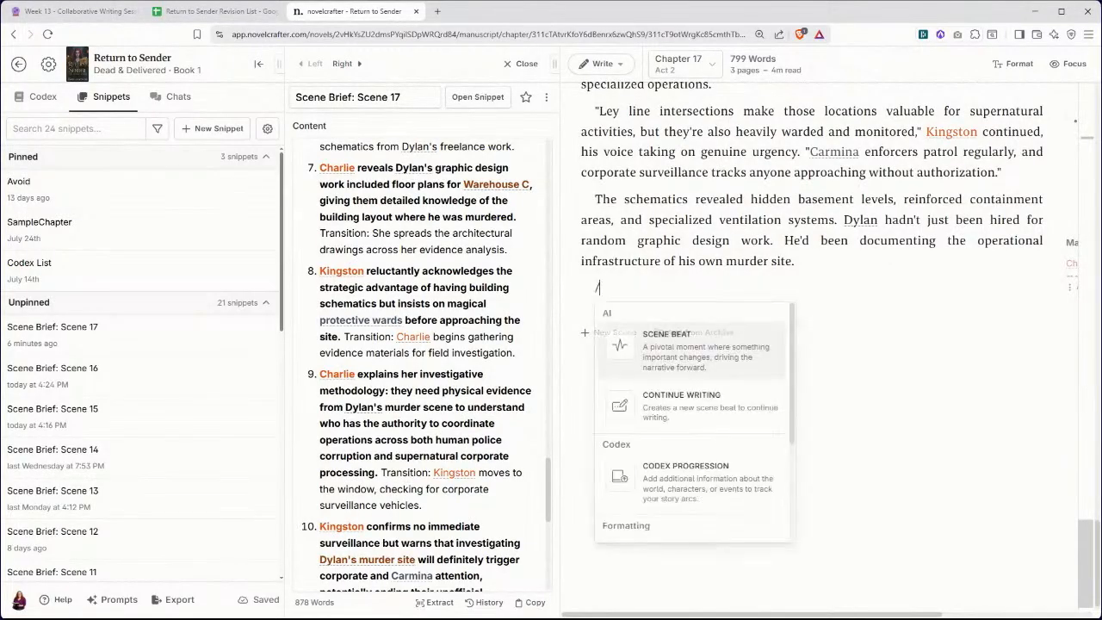
key("Return")
key("ctrl+v")
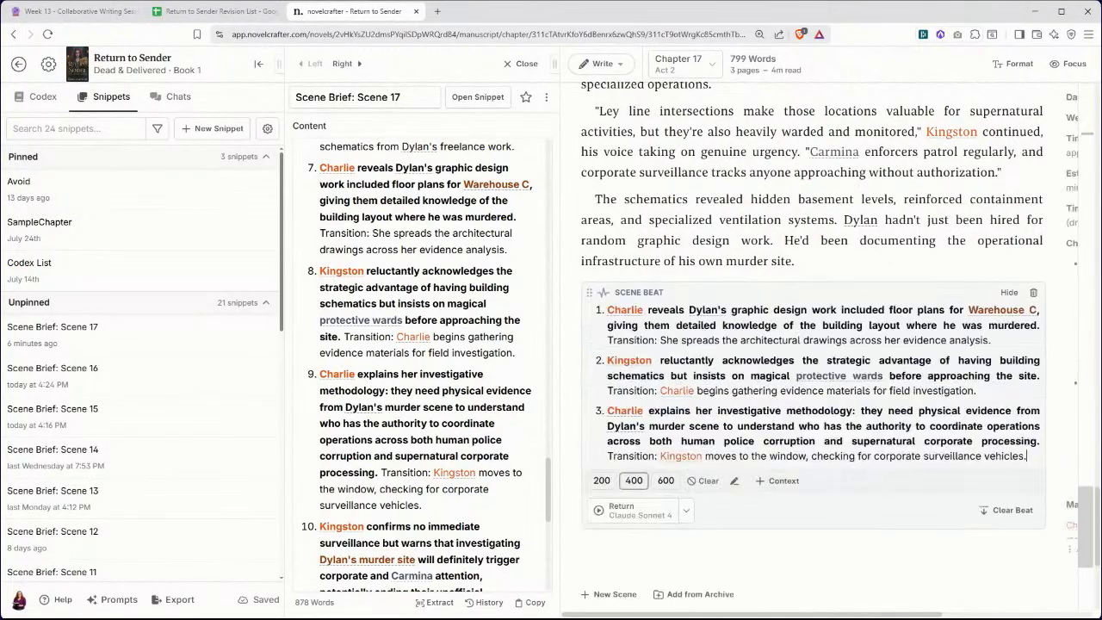
- Generate prose of 400 words from the beats 7 to 9 scene beat with Claude Sonnet 4, read it through and apply it to the chapter
left_click(649, 519)
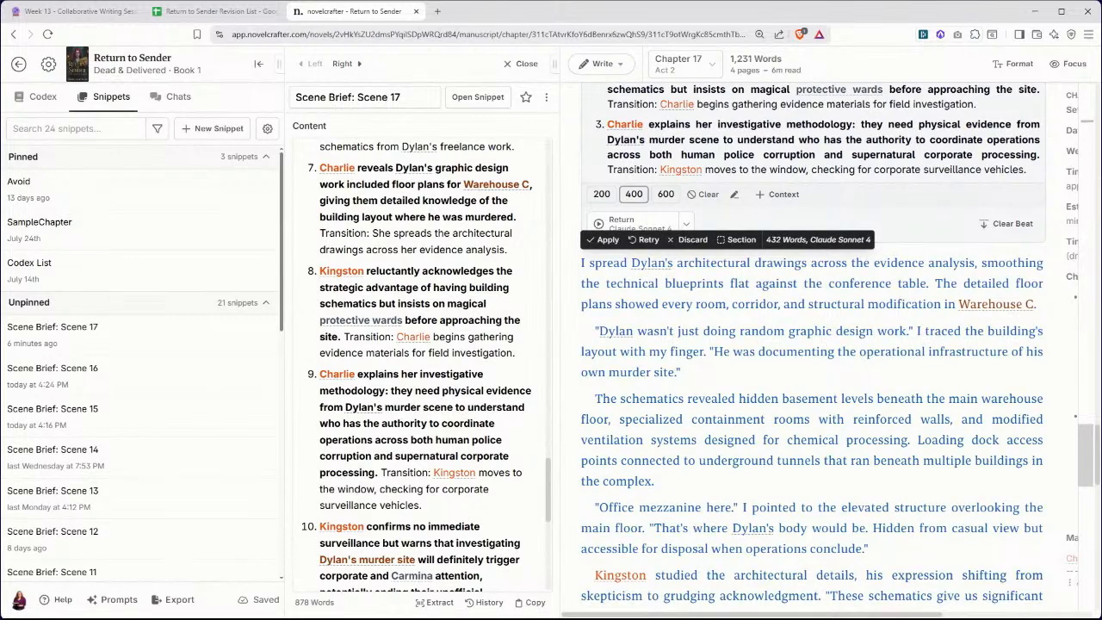
scroll(814, 345, "down", 4)
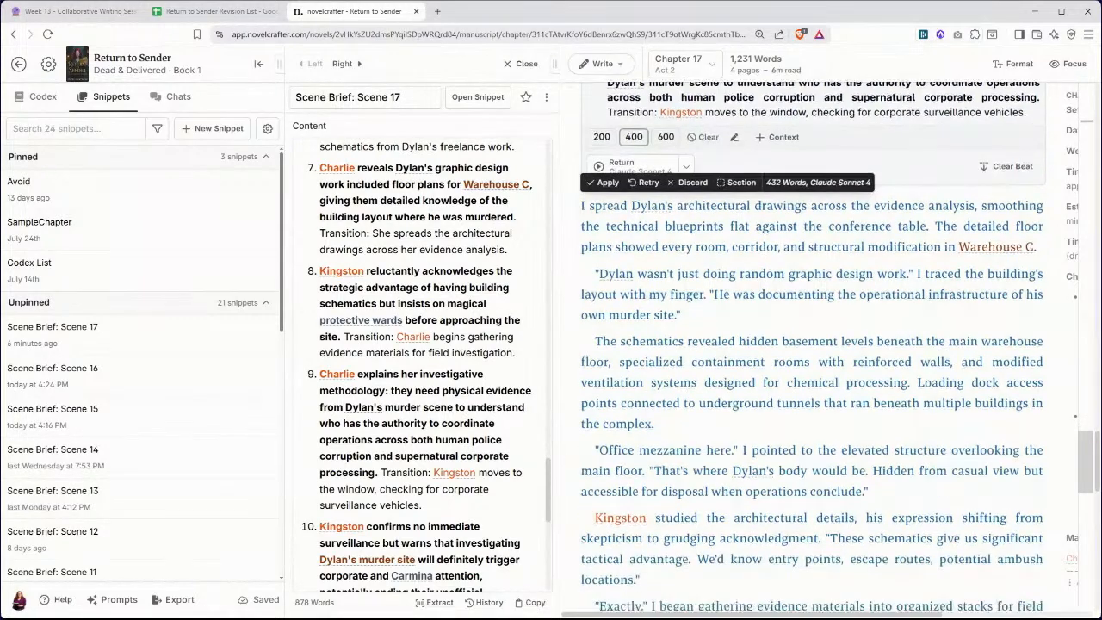
scroll(814, 344, "down", 3)
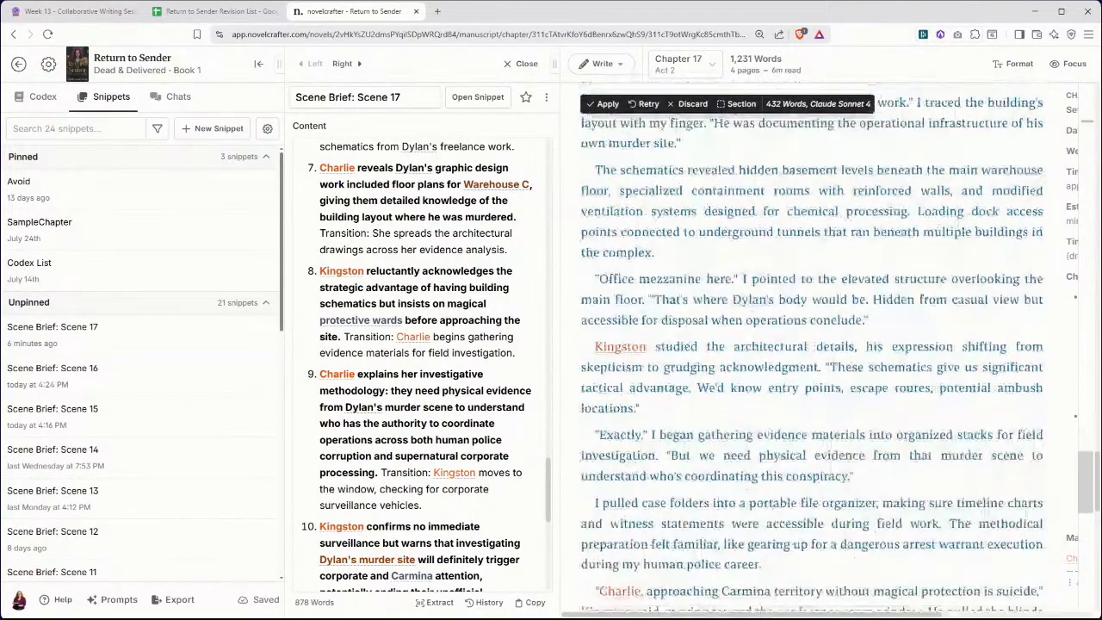
scroll(814, 344, "down", 5)
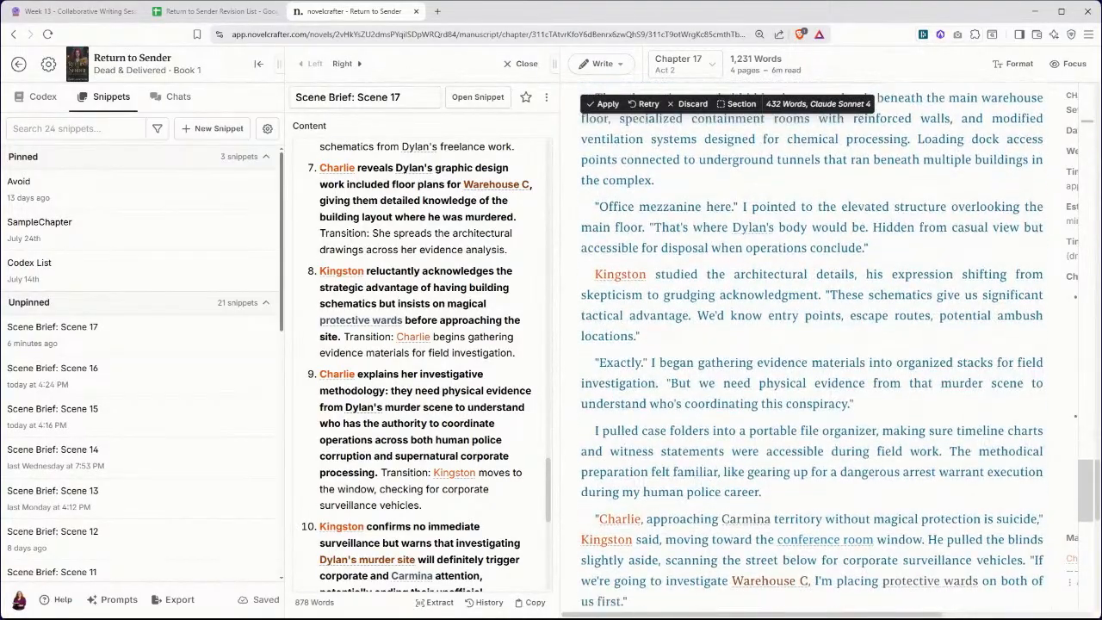
scroll(814, 345, "down", 3)
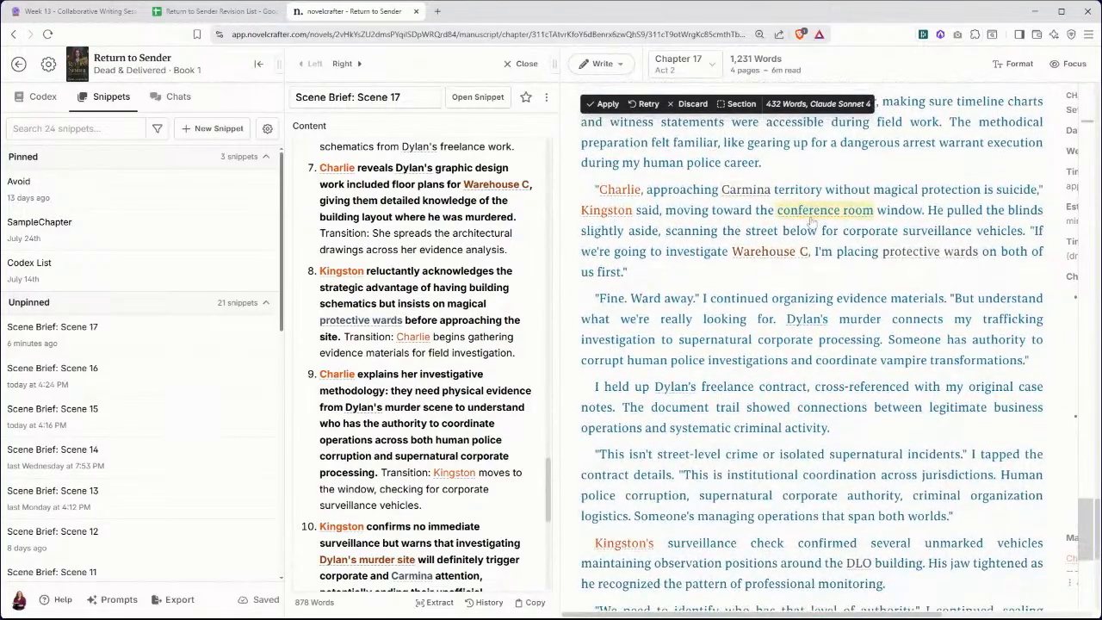
left_click(606, 103)
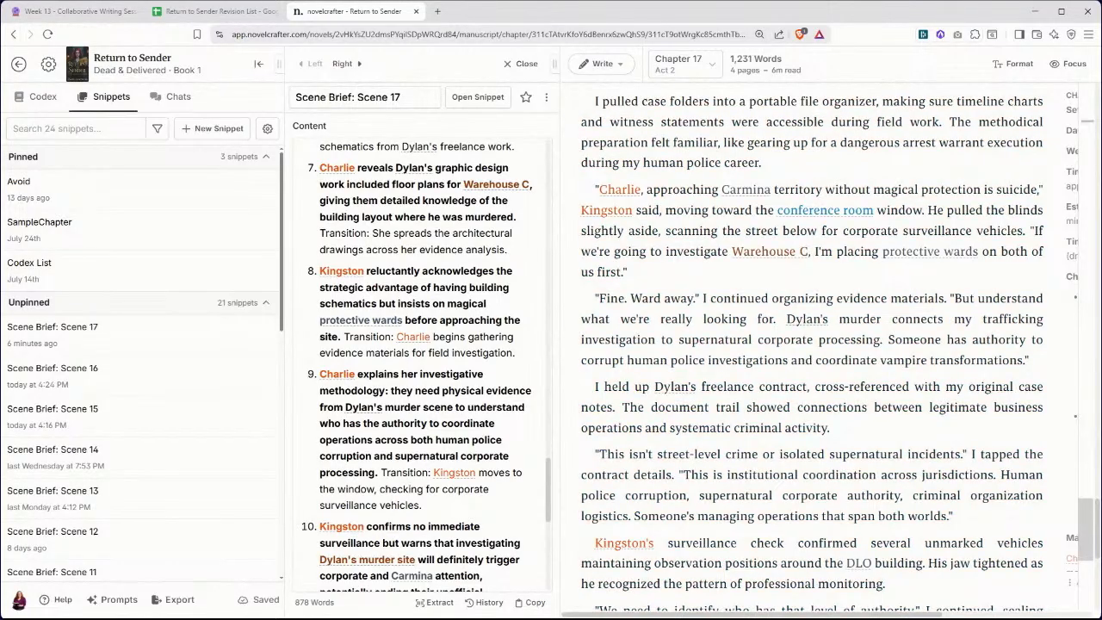
scroll(813, 345, "down", 2)
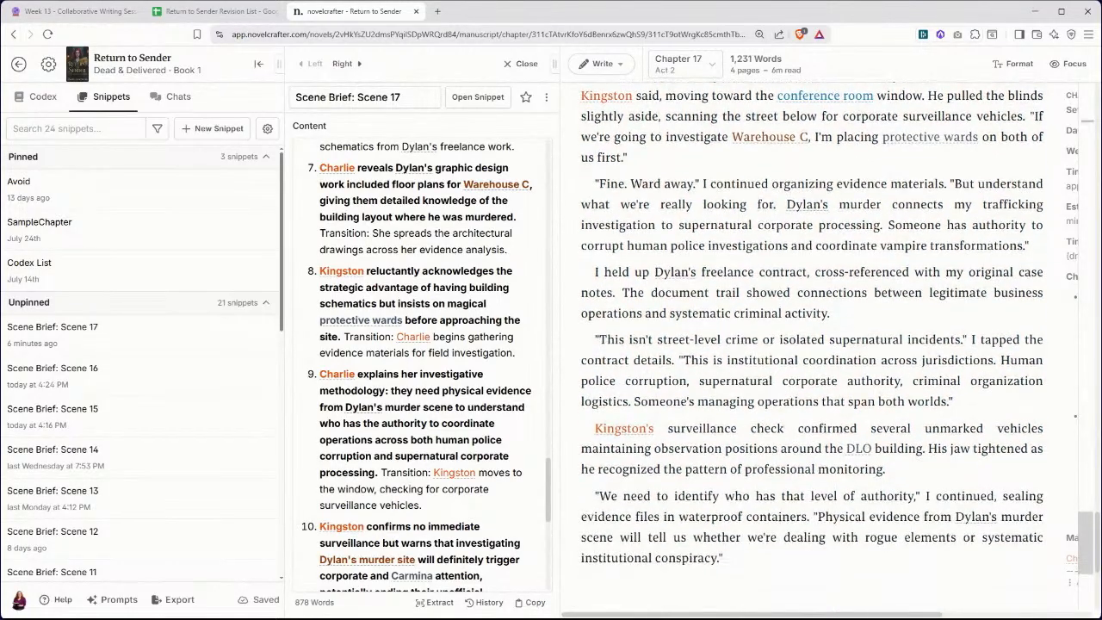
scroll(814, 344, "down", 1)
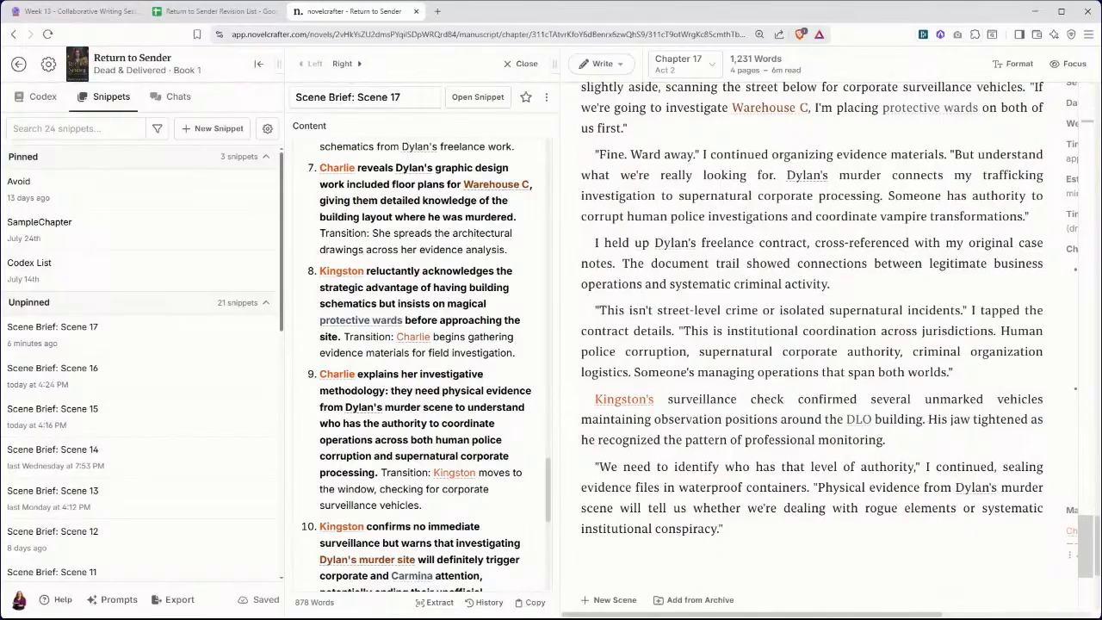
- Copy beats 10 to 12 from the Scene 17 brief and paste them into a new scene beat at the end of Chapter 17
scroll(422, 362, "down", 4)
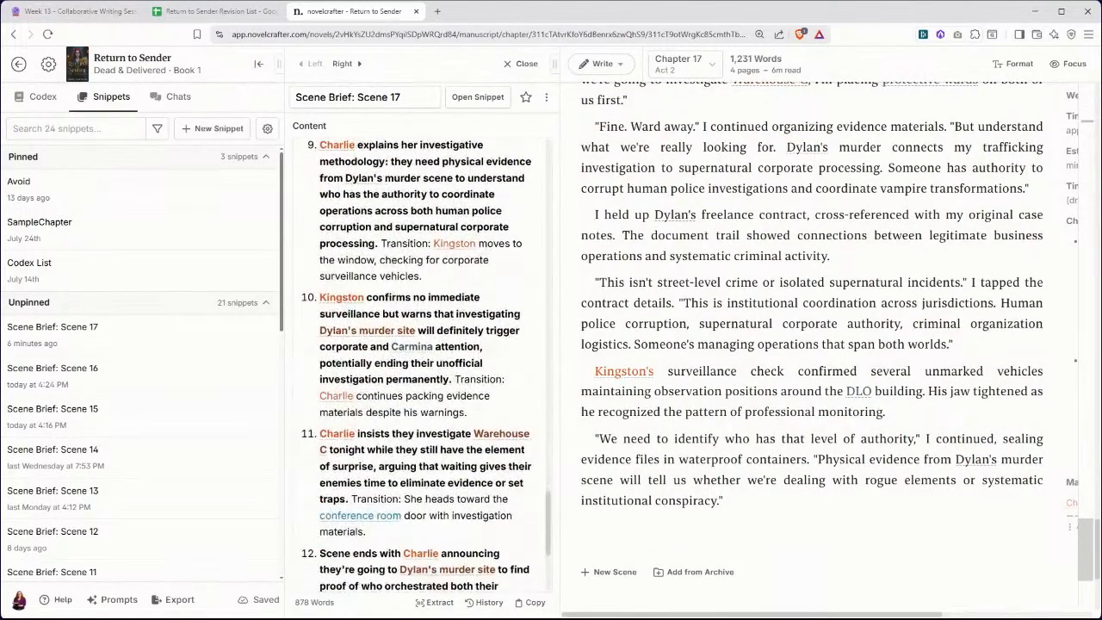
scroll(422, 362, "down", 2)
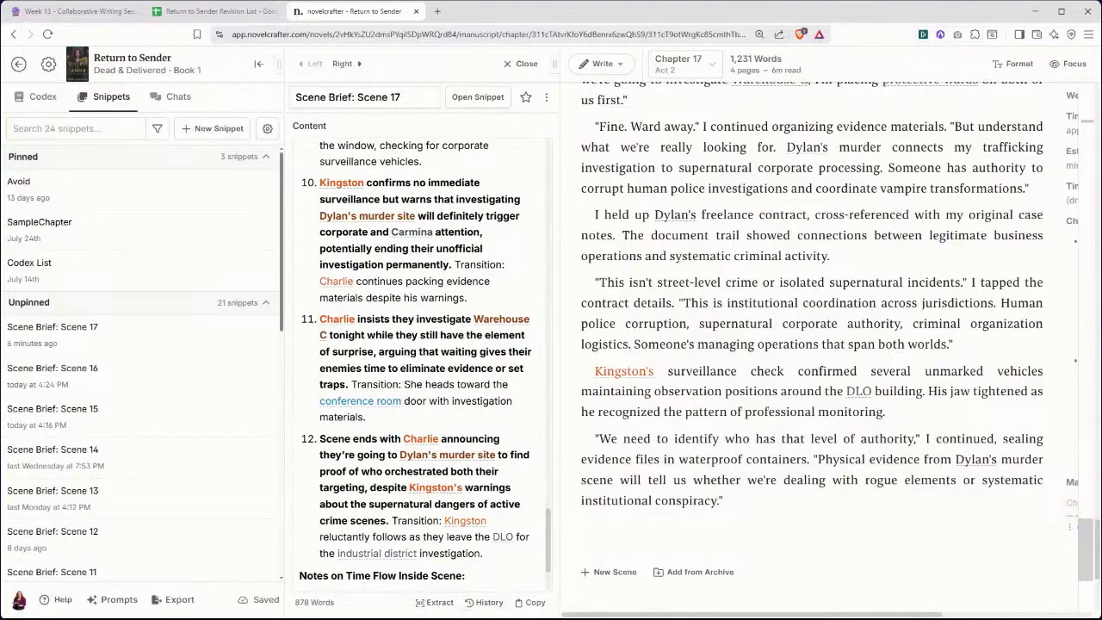
left_click_drag(484, 554, 321, 182)
key("ctrl+c")
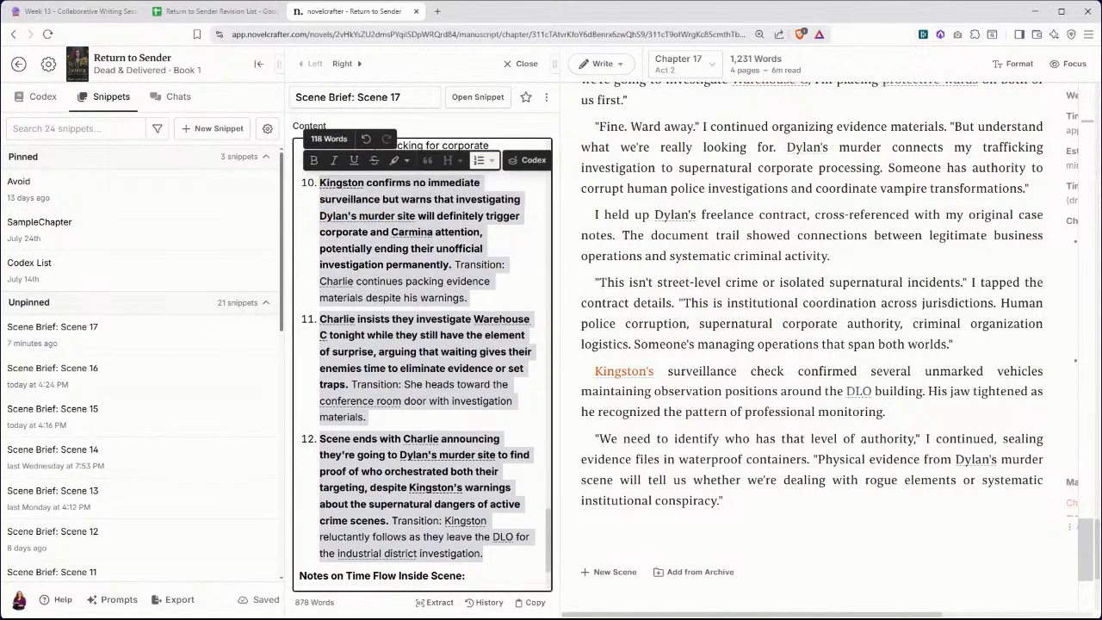
left_click(596, 527)
type("/")
key("Return")
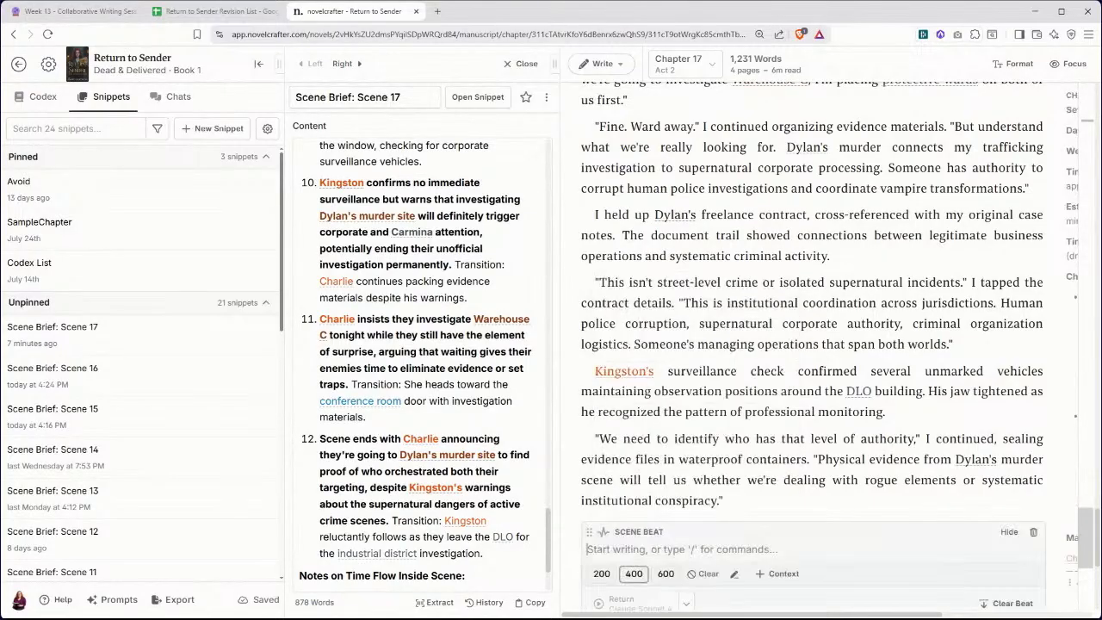
key("ctrl+v")
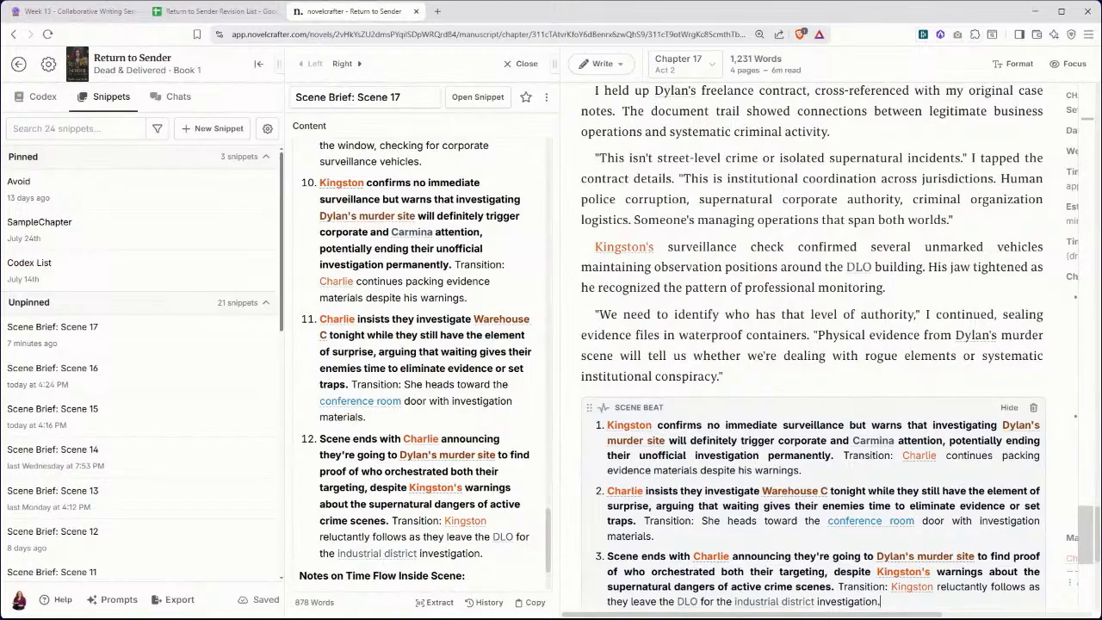
- Generate the closing prose of 400 words from the beats 10 to 12 scene beat with Claude Sonnet 4, review it and apply it
scroll(718, 552, "down", 3)
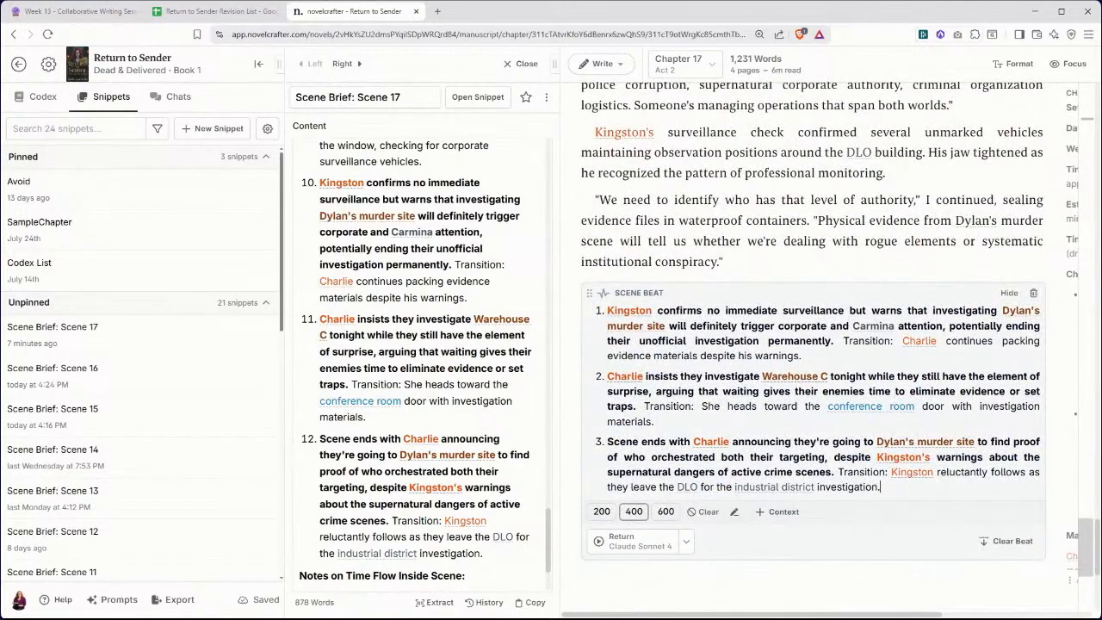
left_click(638, 541)
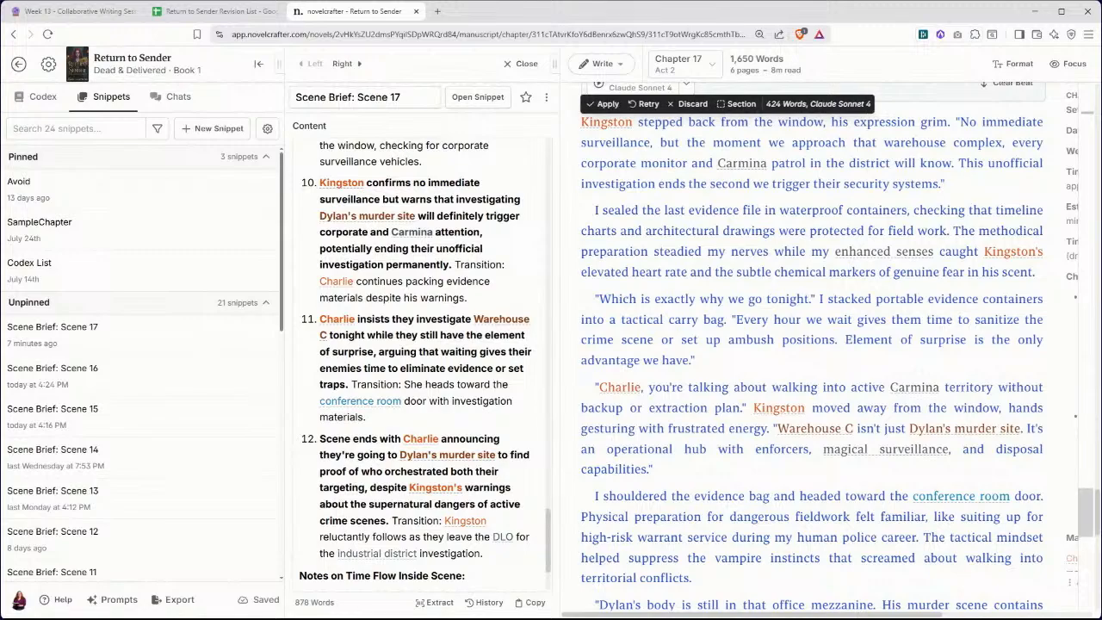
scroll(812, 345, "down", 5)
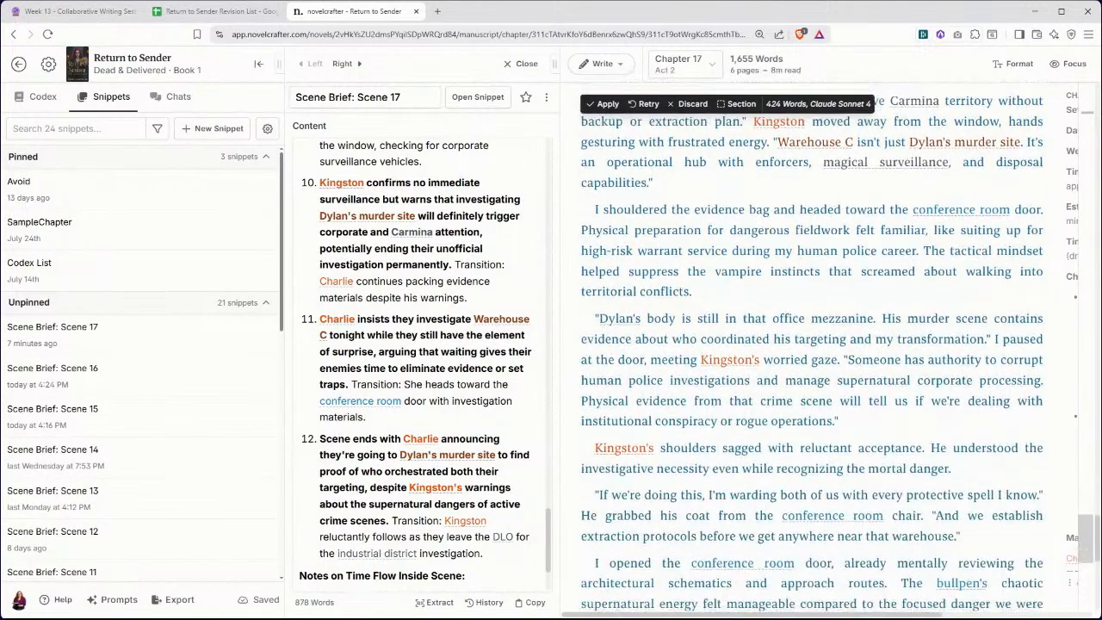
scroll(812, 344, "down", 1)
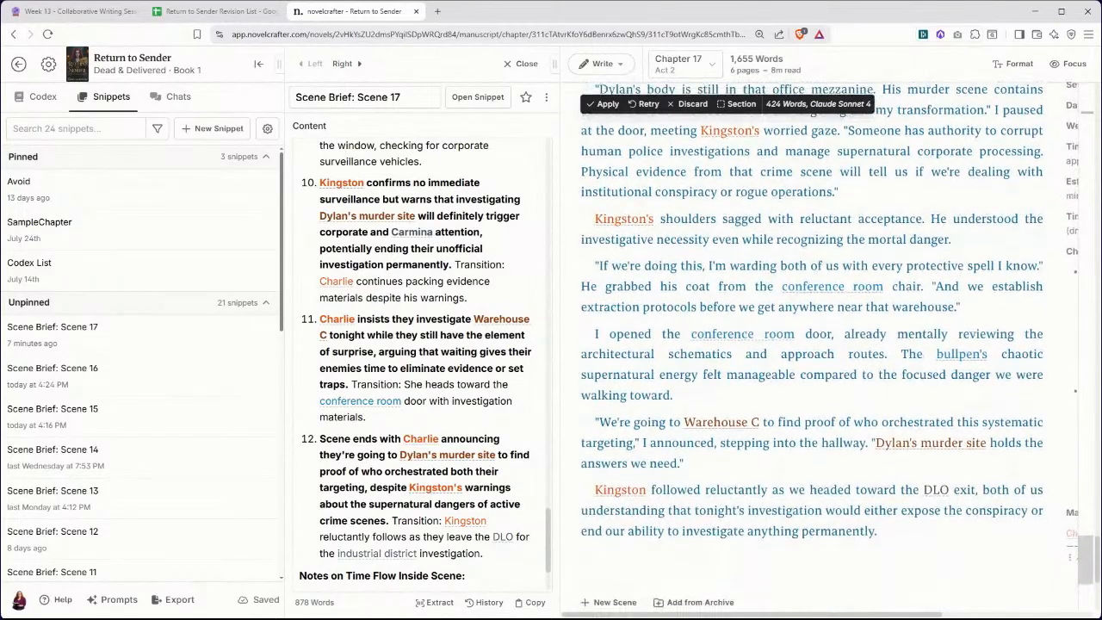
scroll(813, 344, "down", 1)
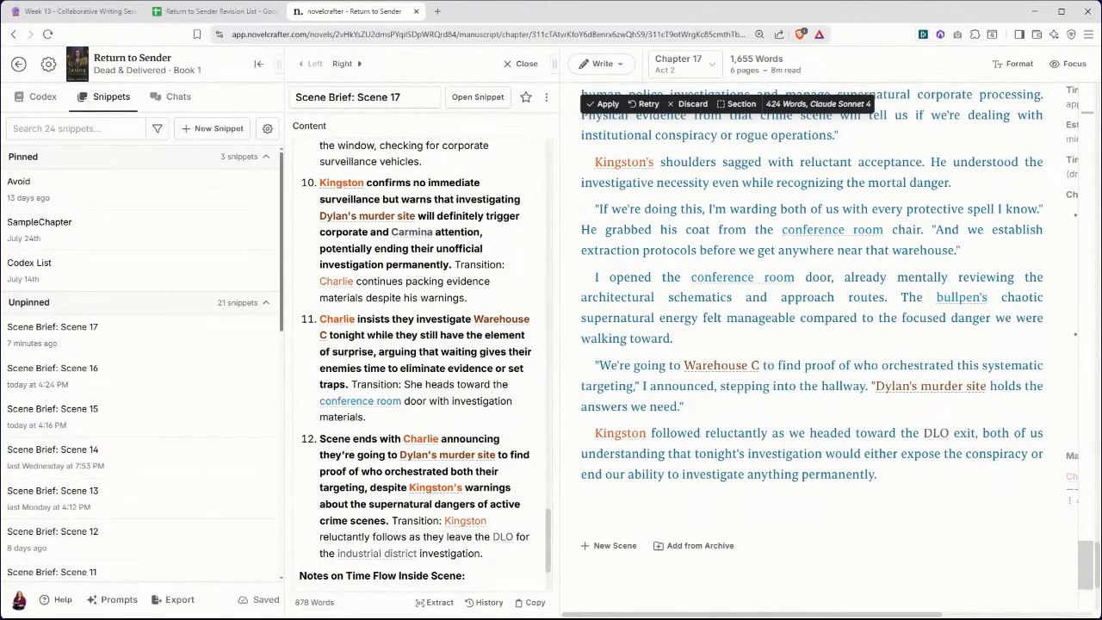
left_click(608, 104)
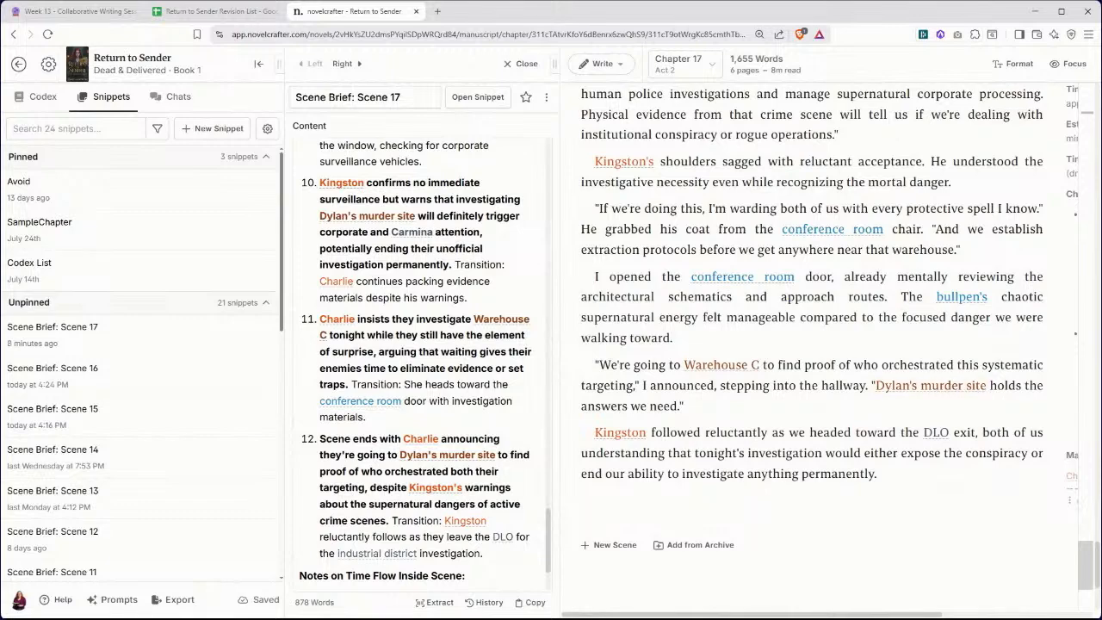
- Delete the scene beat blocks holding beats 10 to 12 and beats 7 to 9 from Chapter 17, keeping their prose
scroll(937, 432, "up", 8)
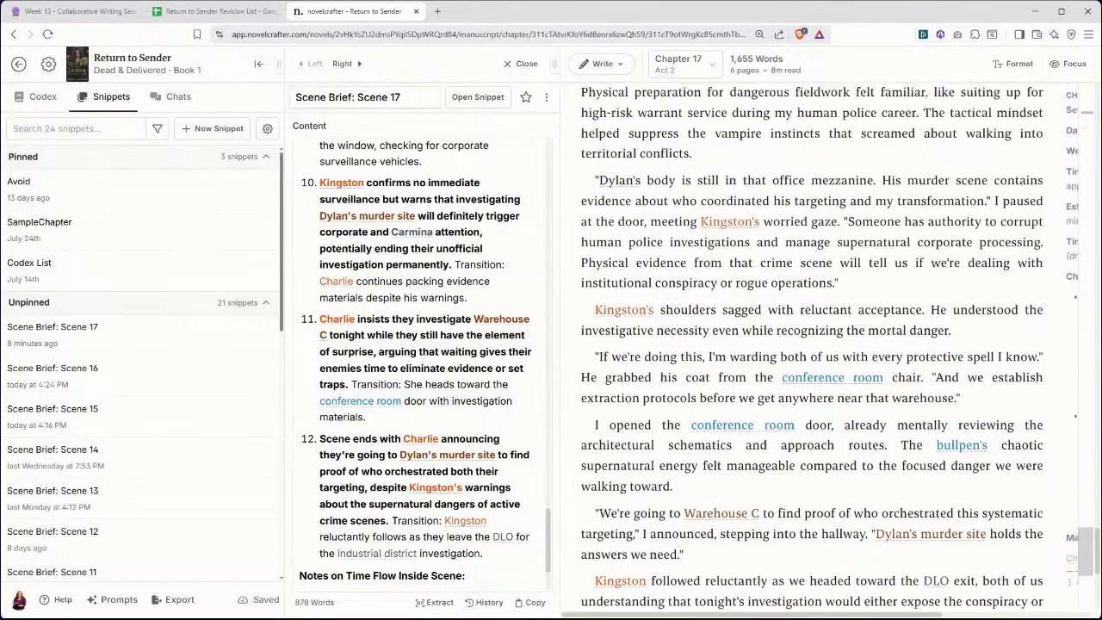
scroll(1036, 297, "up", 5)
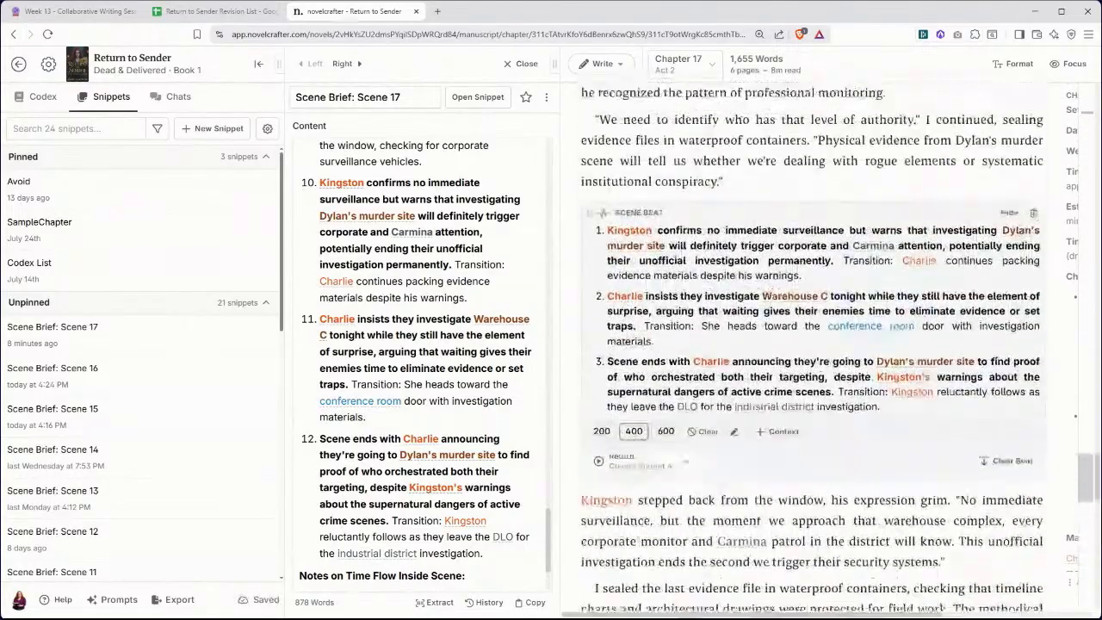
left_click(1034, 293)
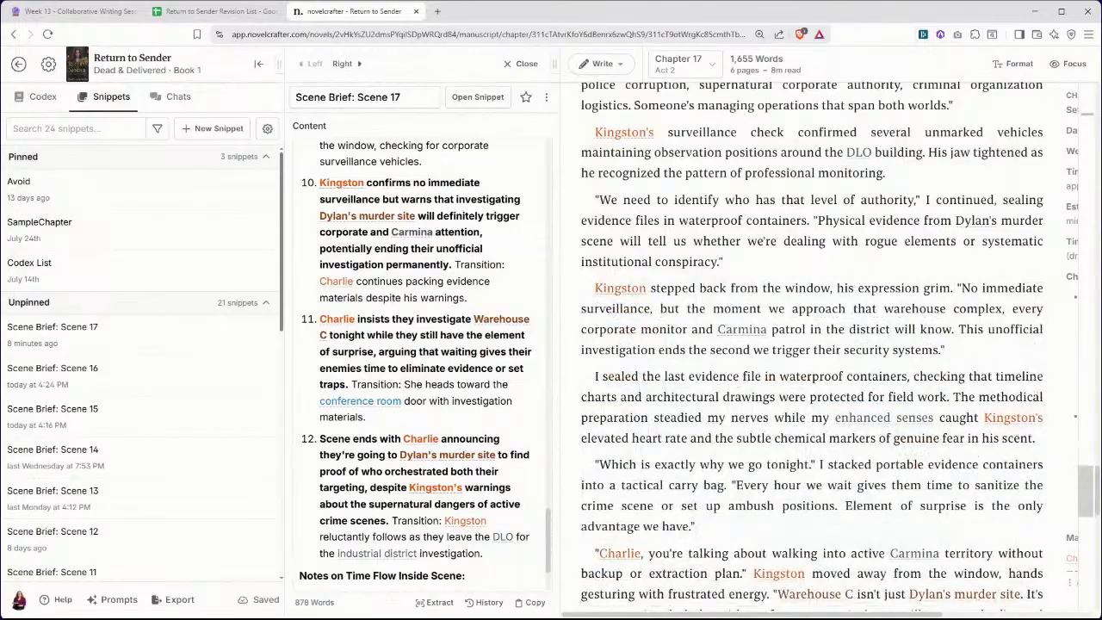
scroll(1036, 297, "up", 5)
key("ctrl+z")
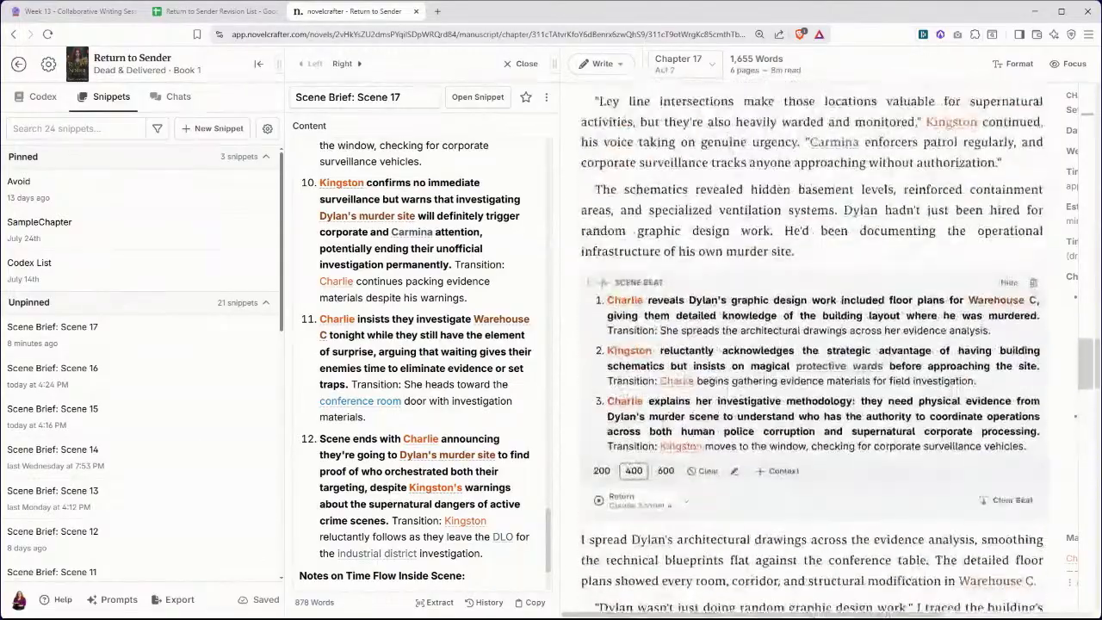
left_click(1034, 282)
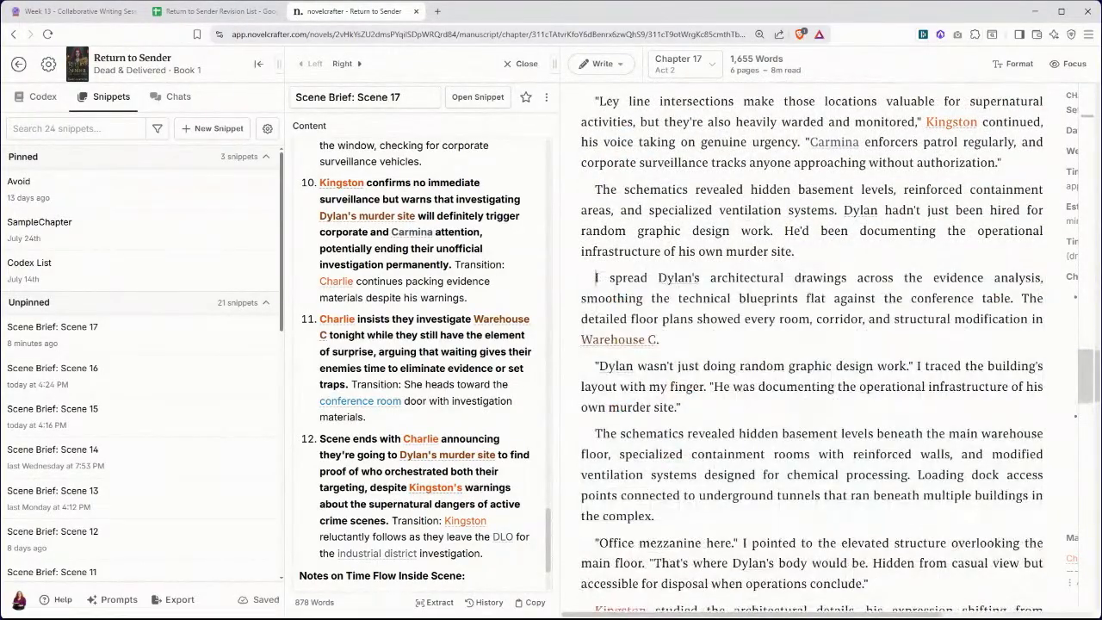
- Delete the two remaining scene beat blocks, beats 4 to 6 and 1 to 3, from Chapter 17 and close the Scene 17 brief
scroll(1033, 286, "up", 5)
key("ctrl+z")
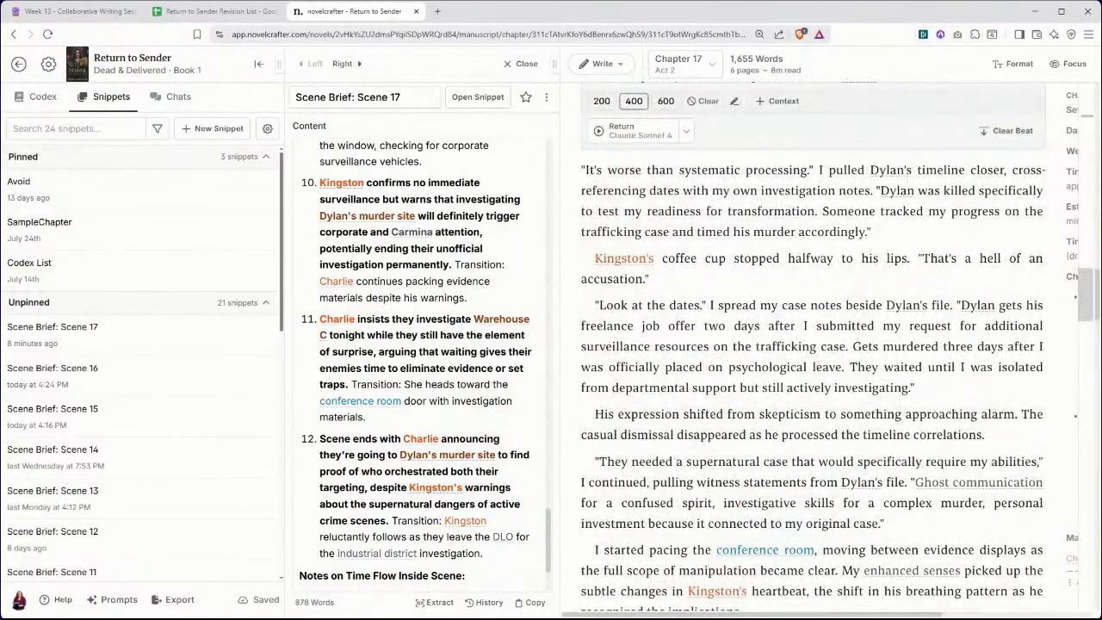
scroll(1030, 284, "up", 5)
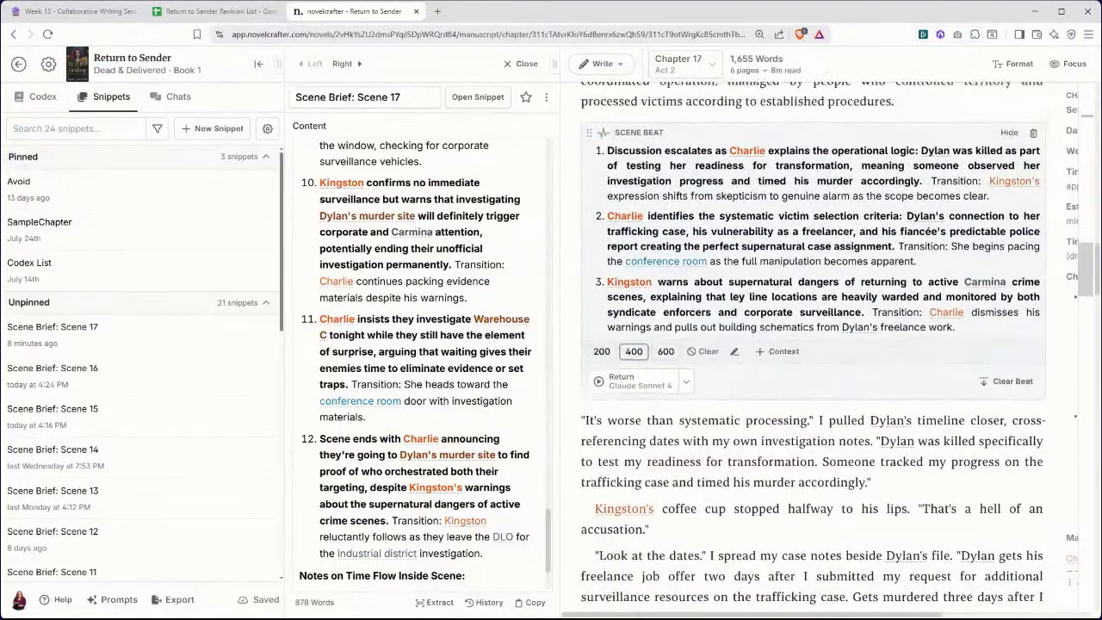
left_click(1034, 226)
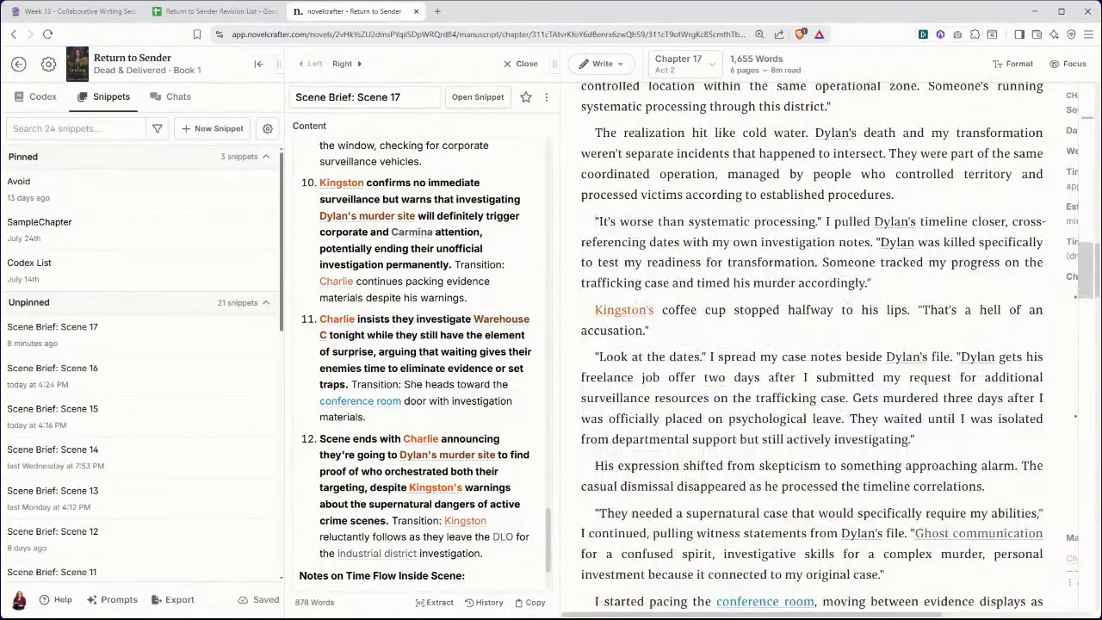
scroll(1032, 258, "up", 8)
scroll(813, 345, "up", 7)
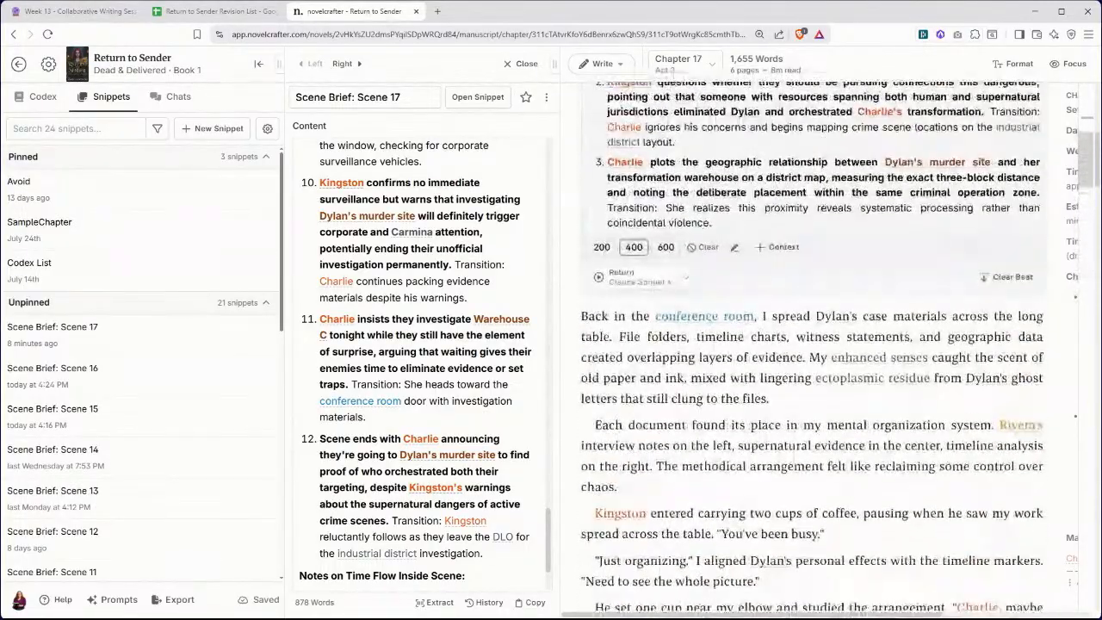
left_click(1034, 213)
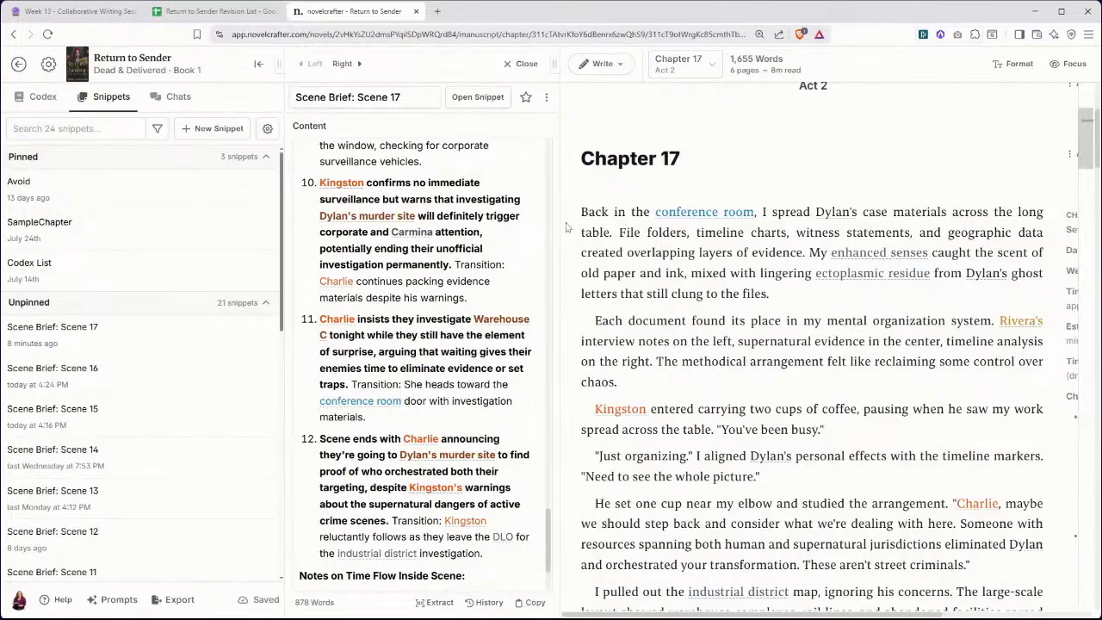
left_click(523, 63)
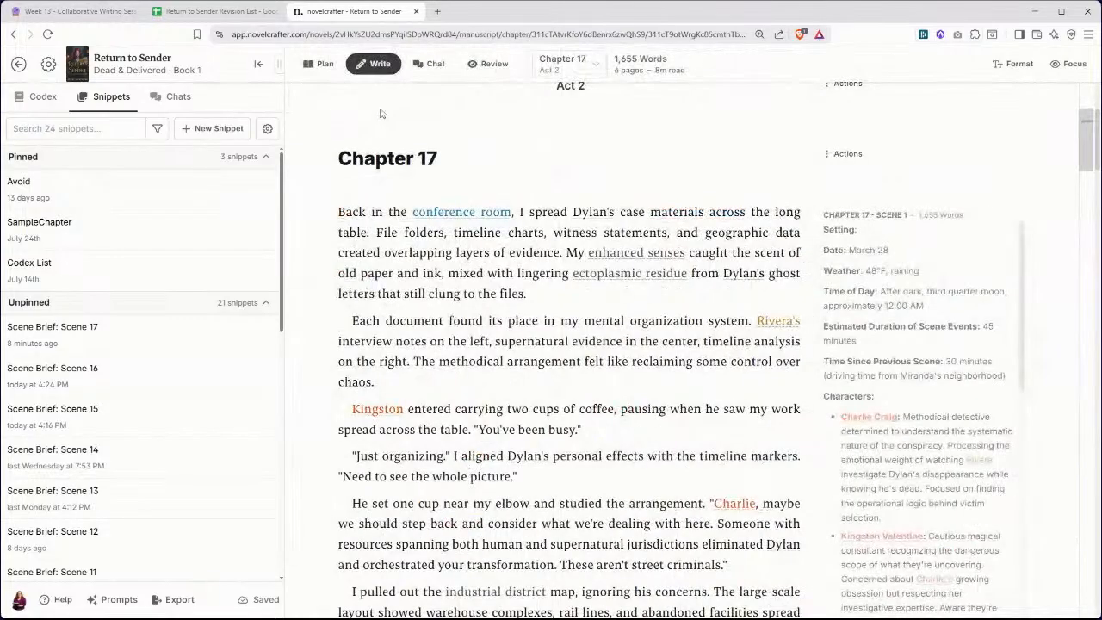
- Open the Scene 17 chat thread in full view and switch its prompt to the default BSB / Dev Editor / 1 Urban Fantasy Mystery prompt
left_click(179, 97)
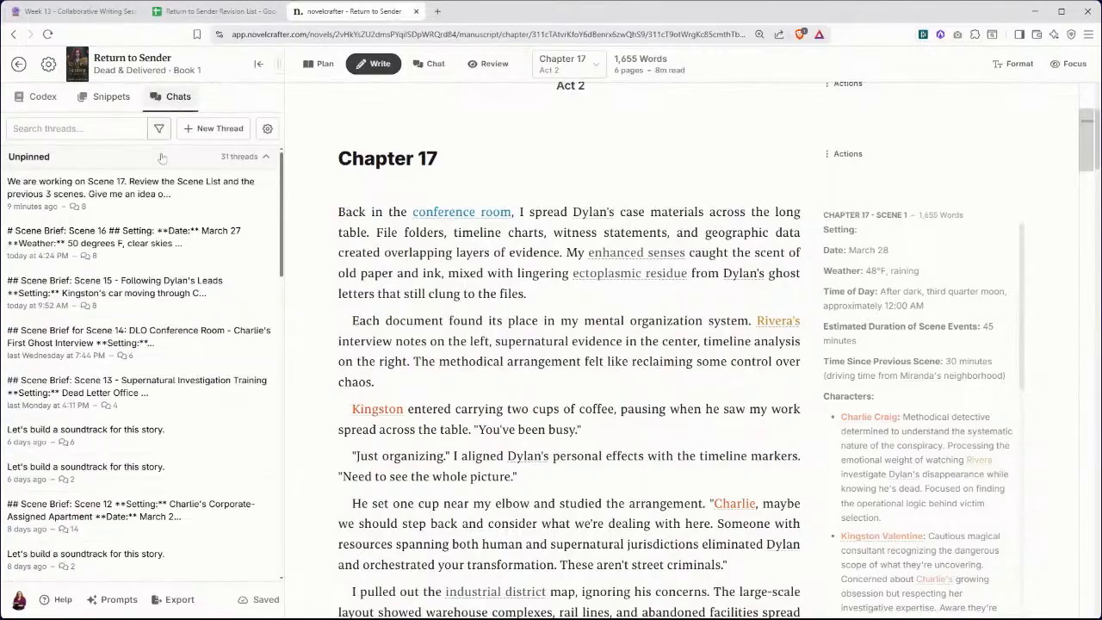
left_click(129, 188)
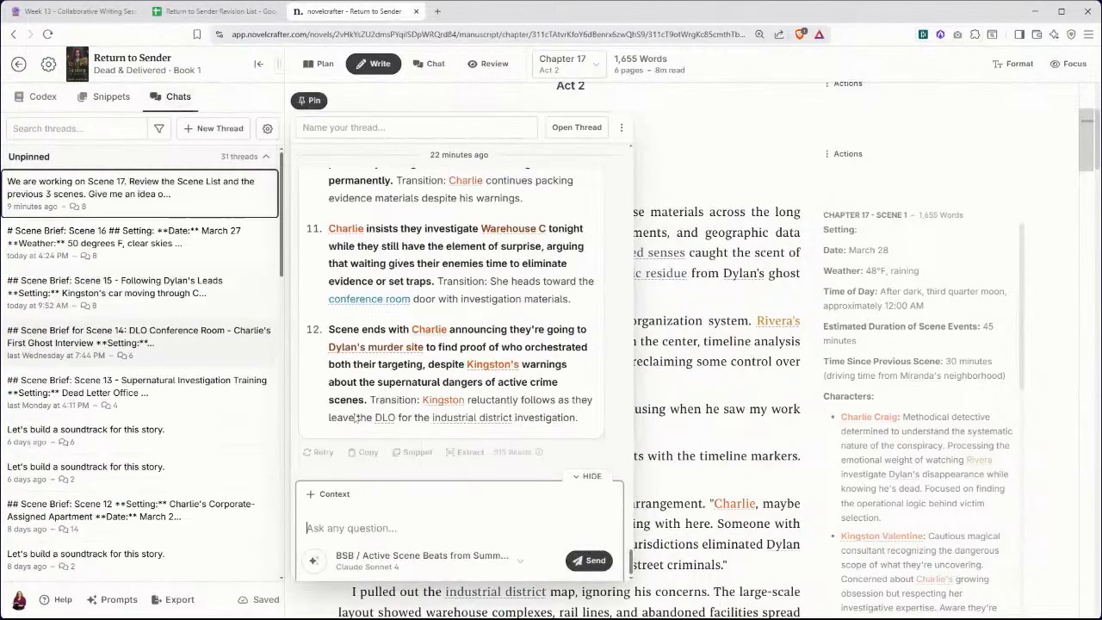
left_click(575, 128)
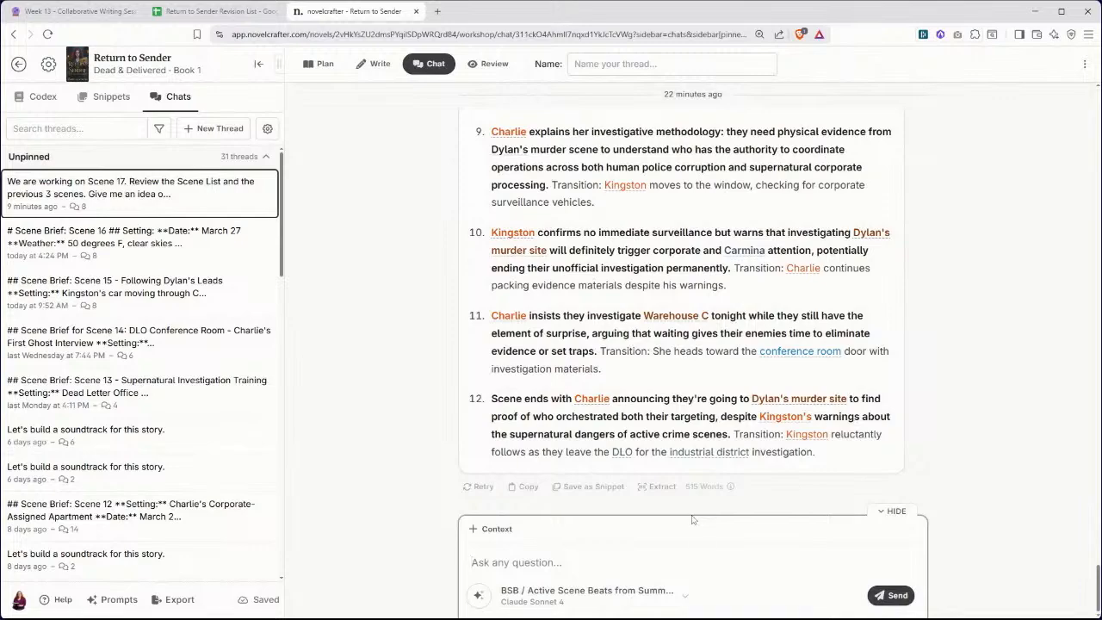
left_click(478, 595)
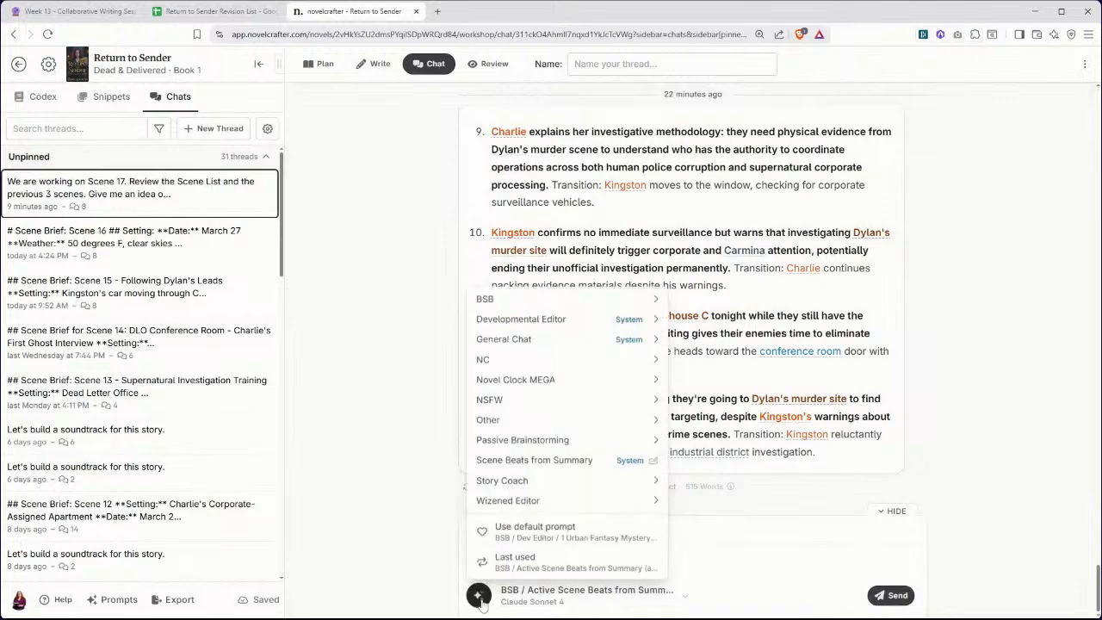
left_click(534, 532)
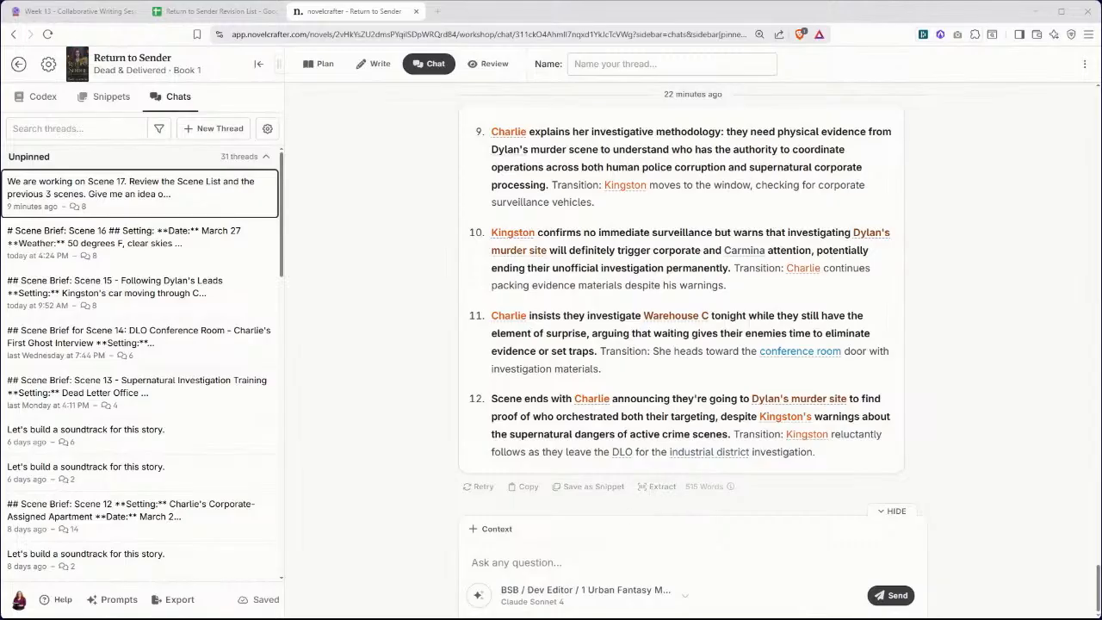
- Write "Review the updated scene brief and the resulting prose. How can we improve the prose for this scene?" attaching Chapter 17 and the Scene 17 brief
left_click(637, 562)
type("Review the updated scene brief and the resulting prose. How can we improve the prose for this scene?")
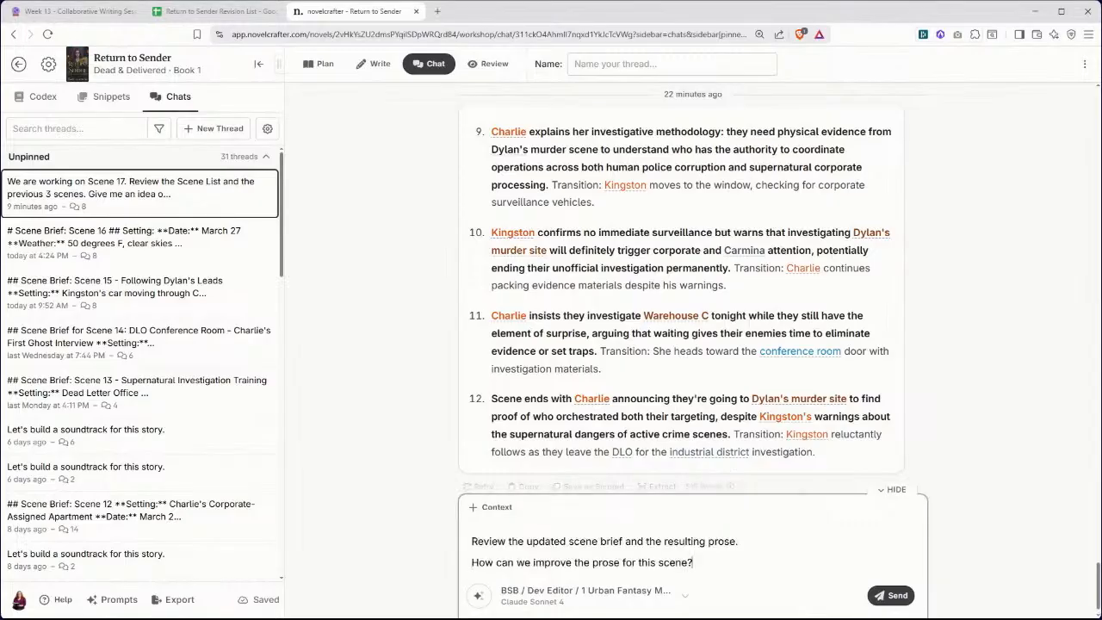
left_click(499, 510)
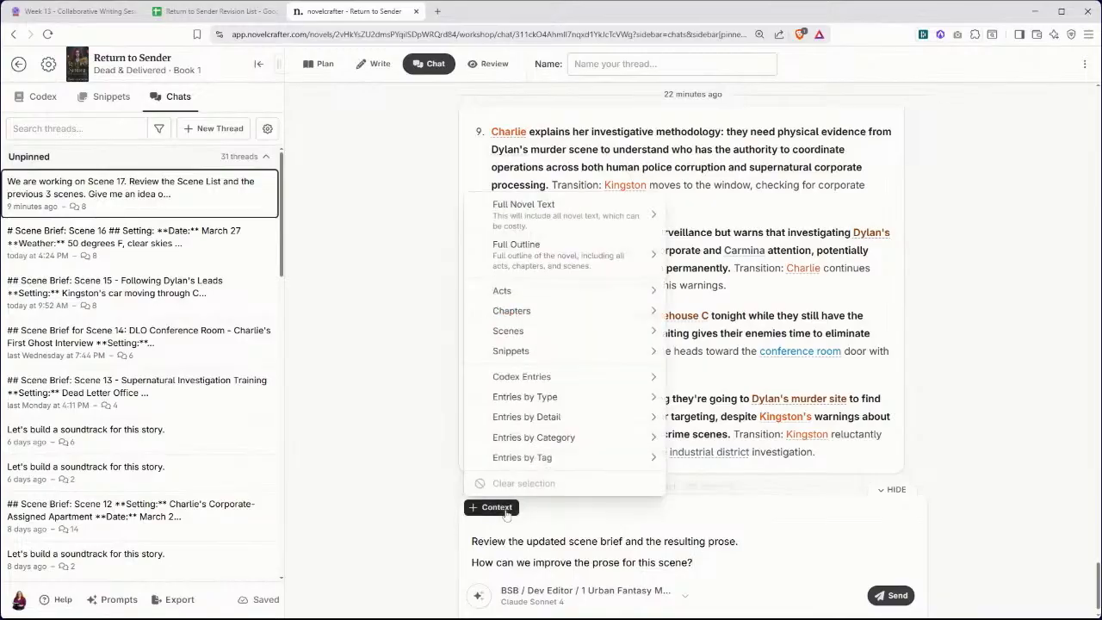
mouse_move(616, 334)
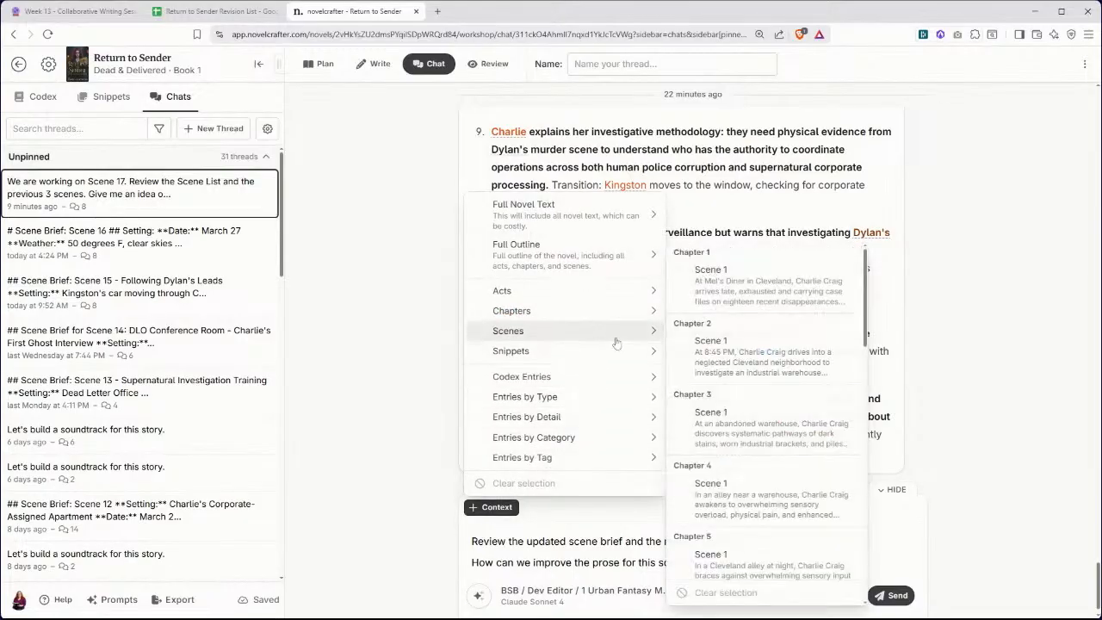
mouse_move(615, 312)
scroll(766, 329, "down", 2)
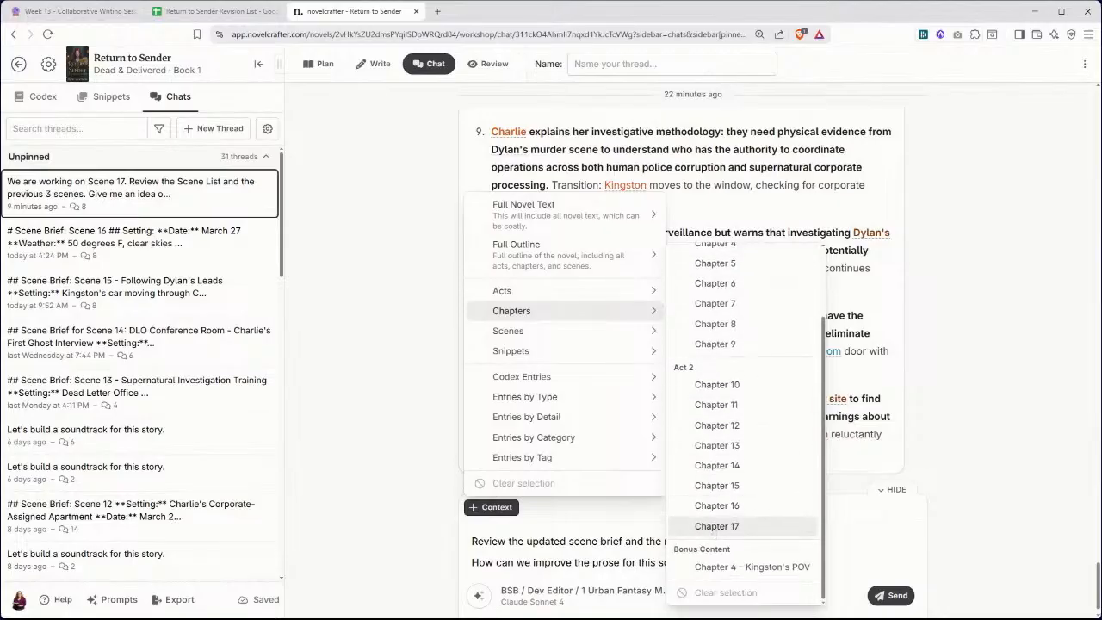
left_click(716, 528)
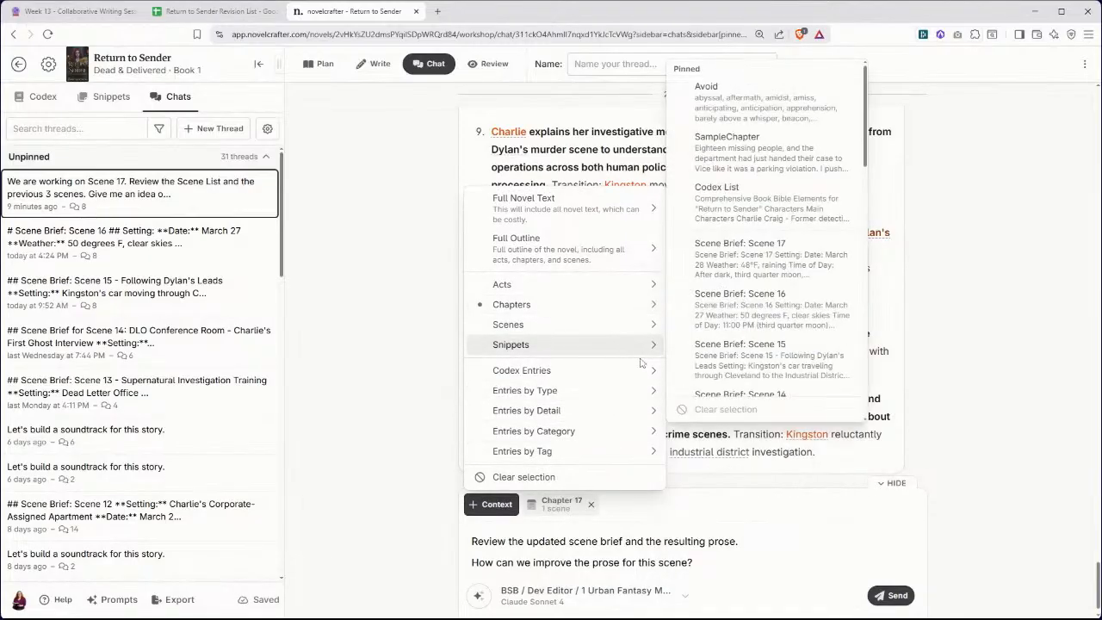
left_click(748, 266)
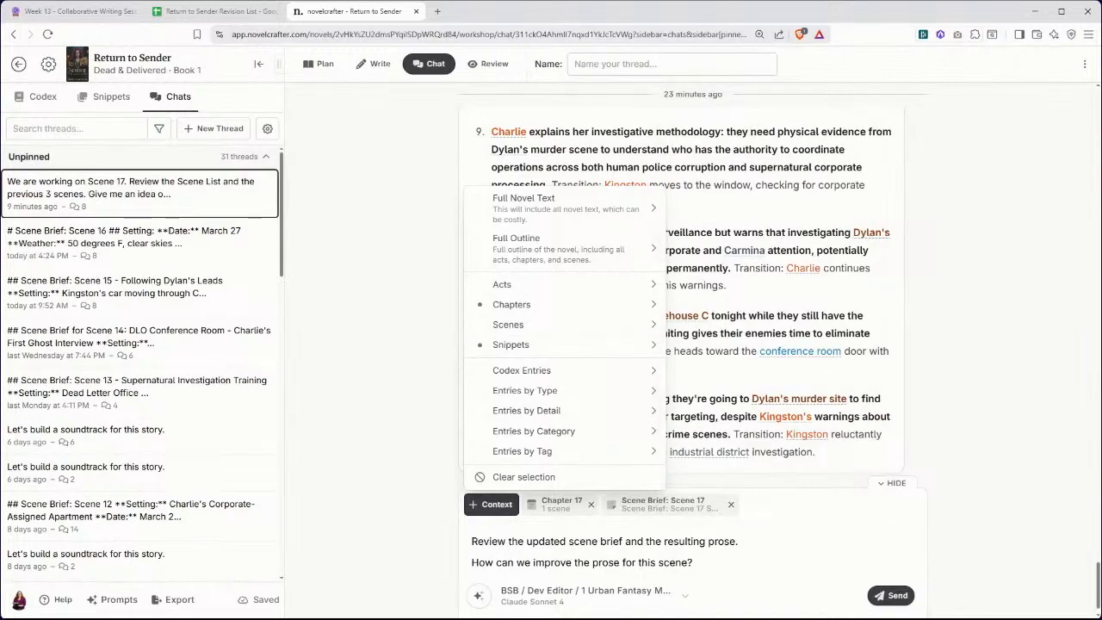
left_click(644, 541)
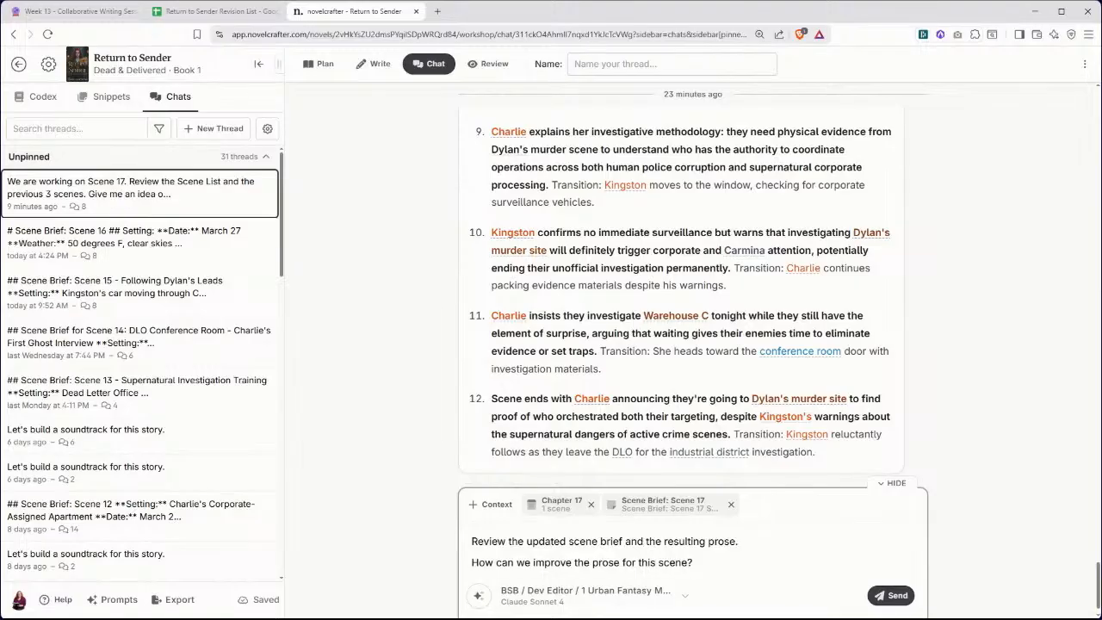
- Send the prose review question to Claude Sonnet 4, dismiss the error dialog and retry the response
left_click(892, 595)
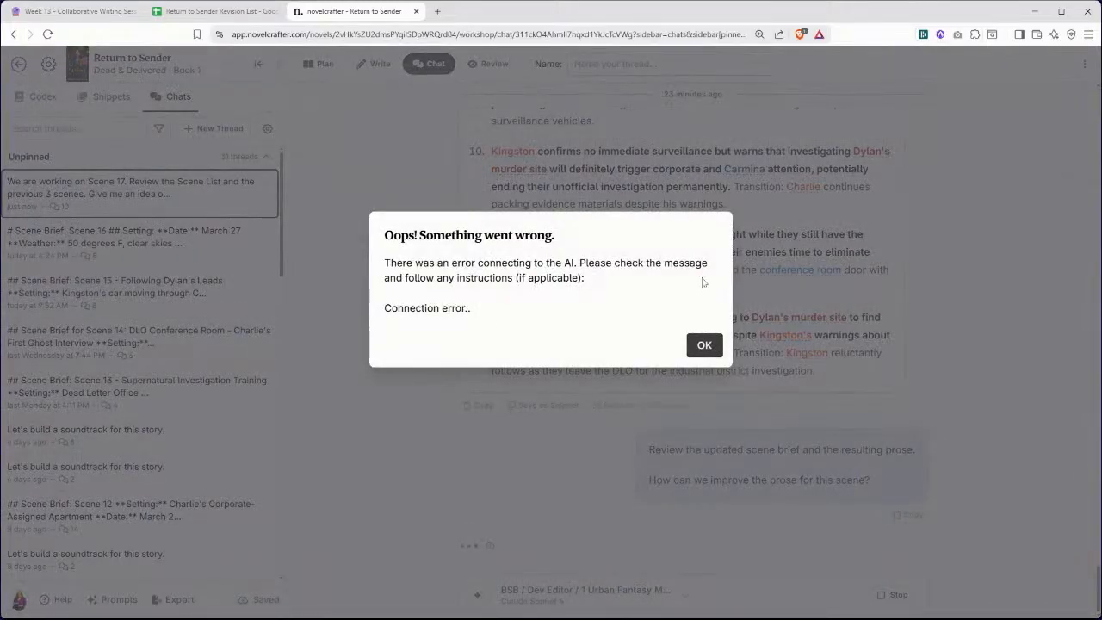
left_click(704, 345)
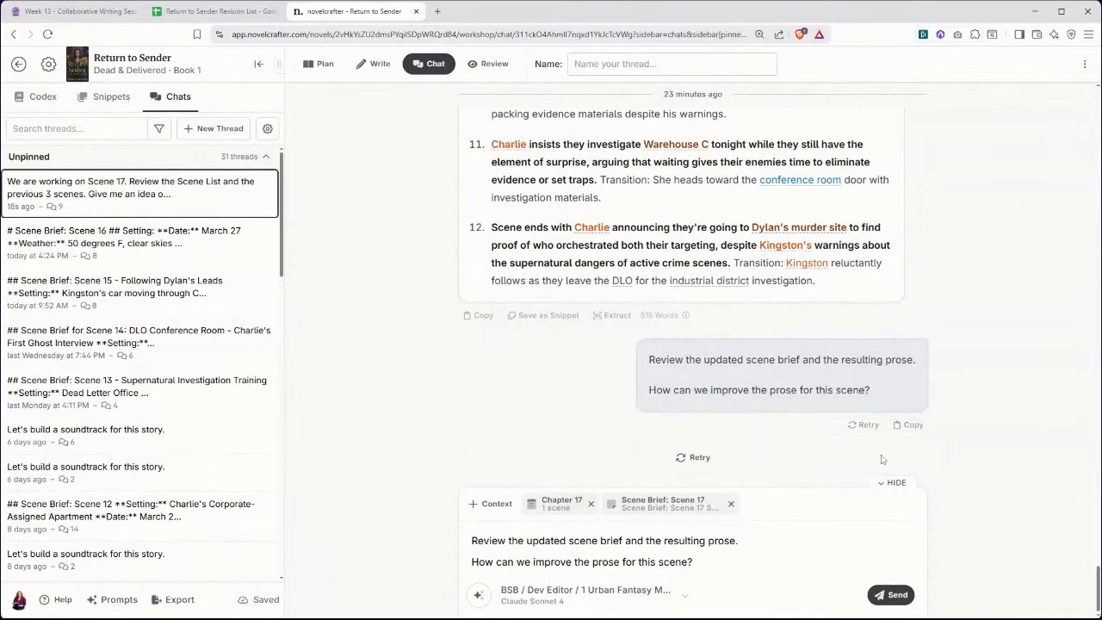
left_click(702, 462)
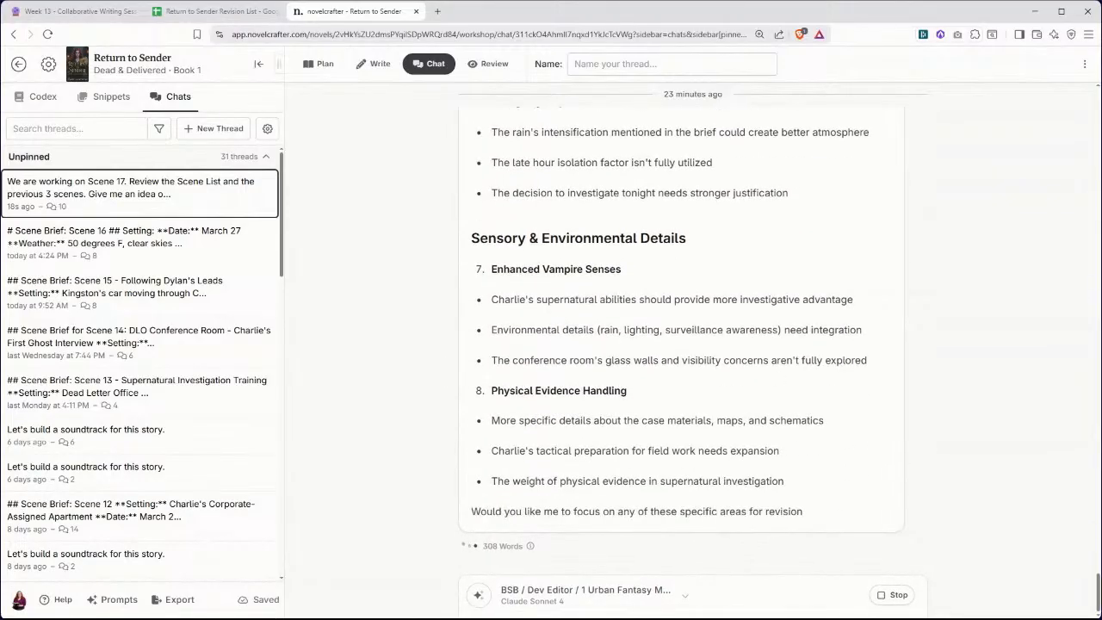
- Read through the suggested prose improvements for Scene 17, covering structure, character voice, pacing, and sensory and environmental details
scroll(773, 352, "up", 10)
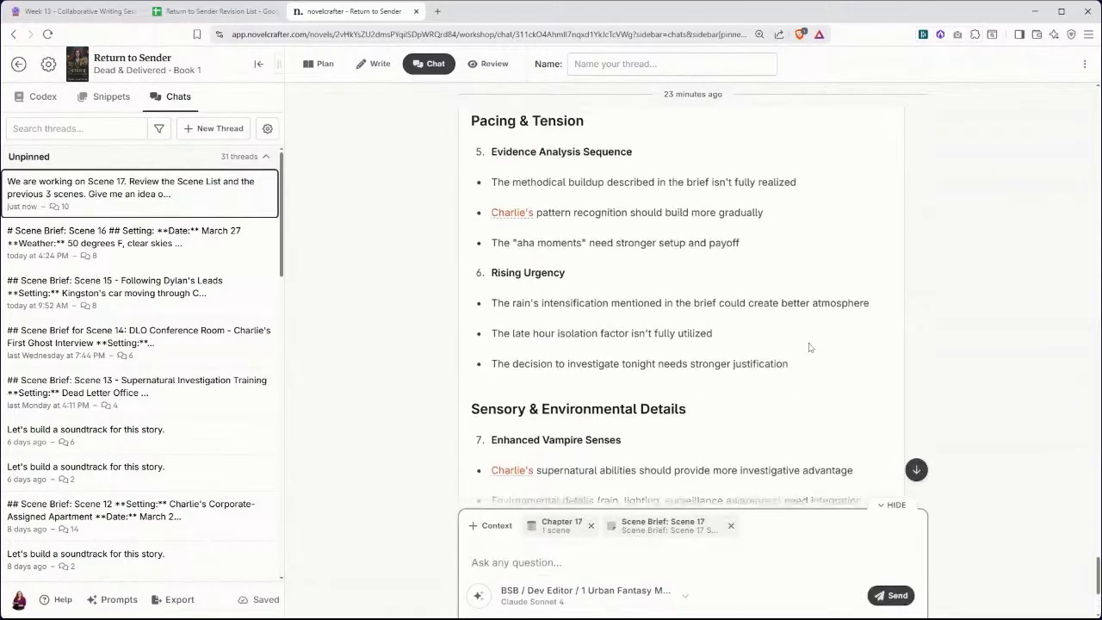
scroll(810, 347, "up", 5)
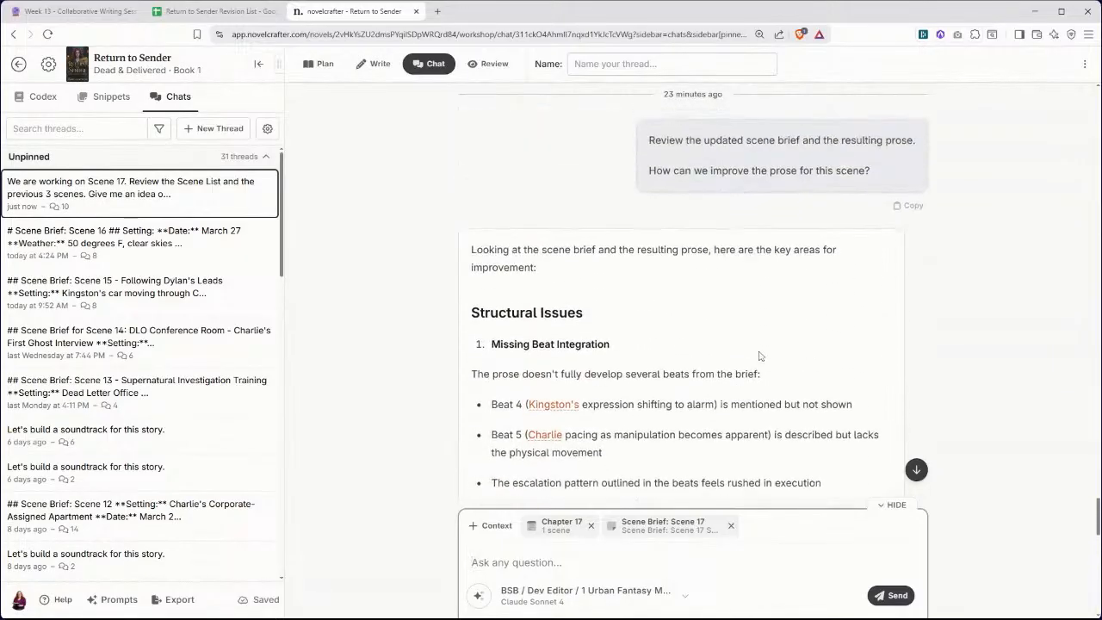
scroll(791, 308, "down", 1)
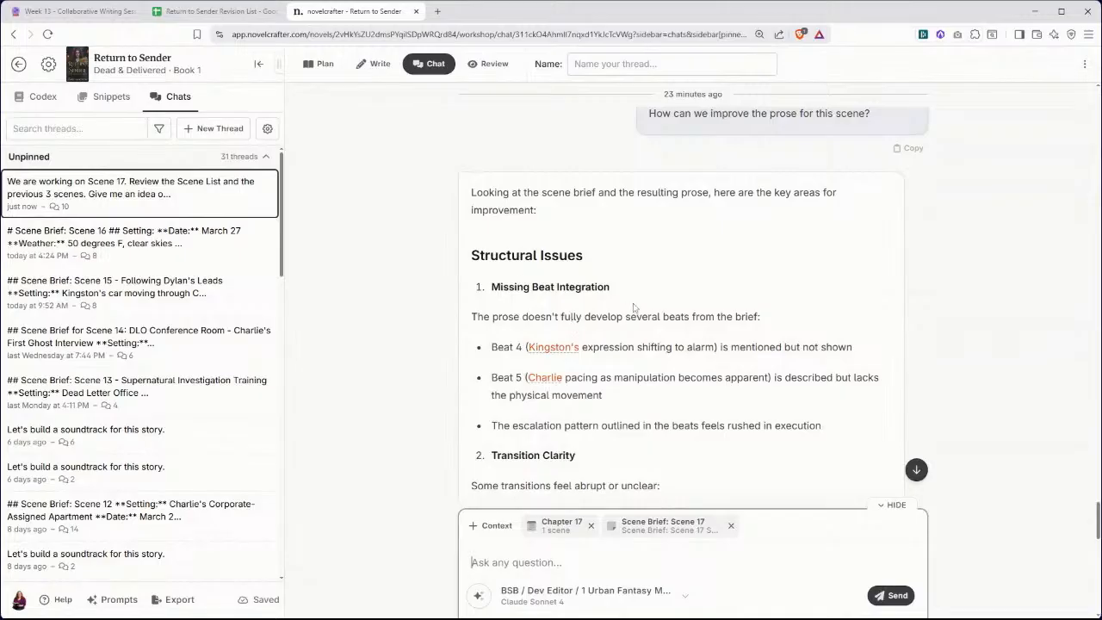
scroll(634, 307, "down", 1)
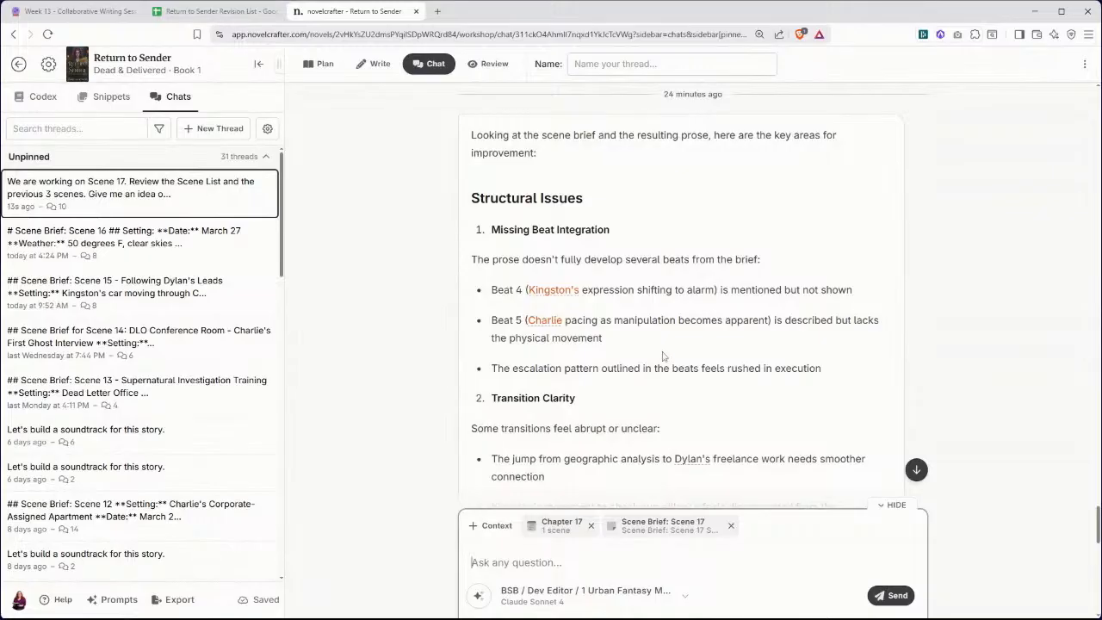
scroll(721, 282, "down", 1)
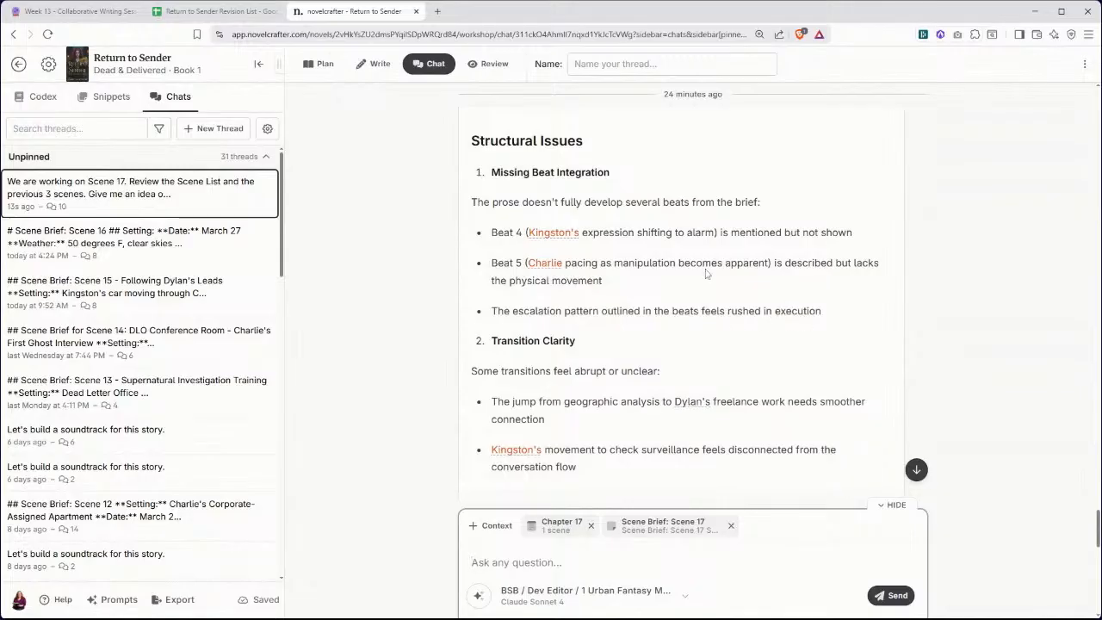
scroll(707, 273, "down", 1)
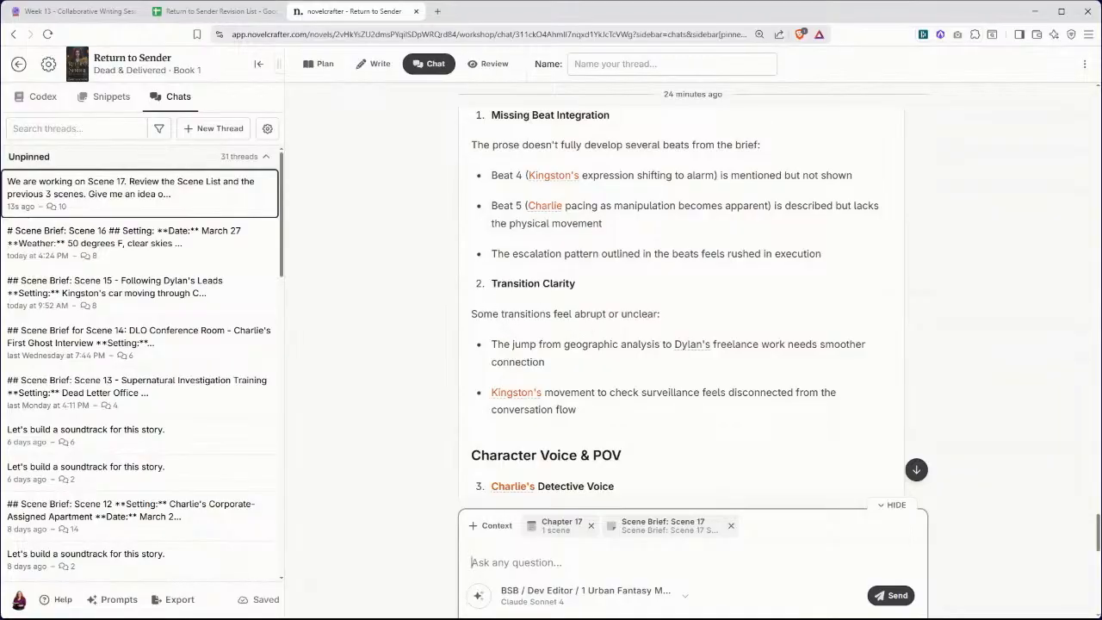
scroll(713, 307, "down", 1)
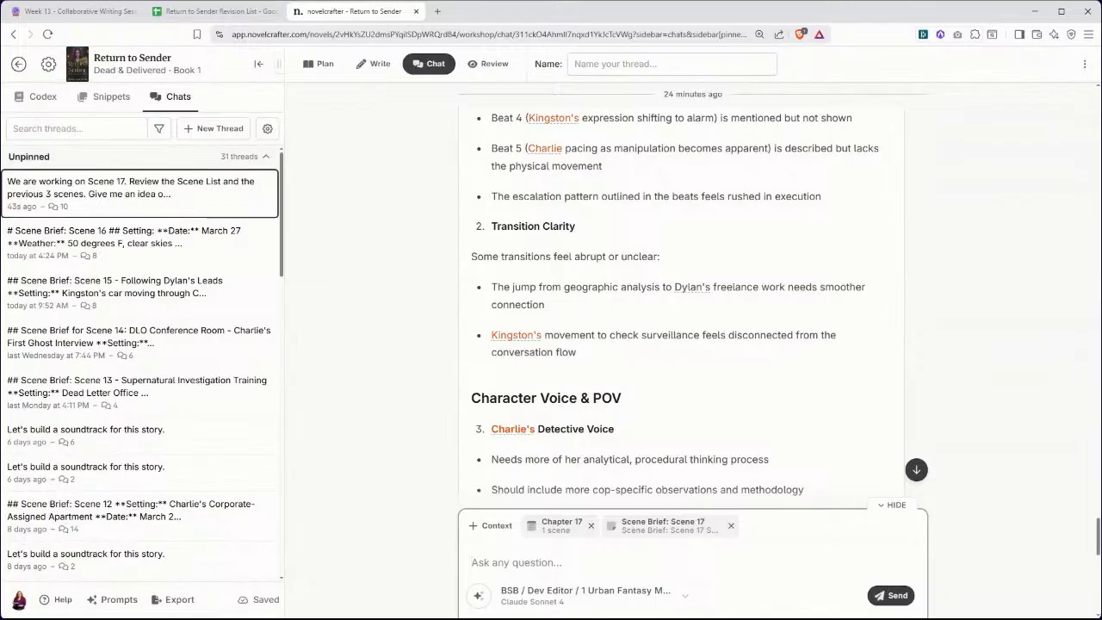
scroll(799, 329, "down", 2)
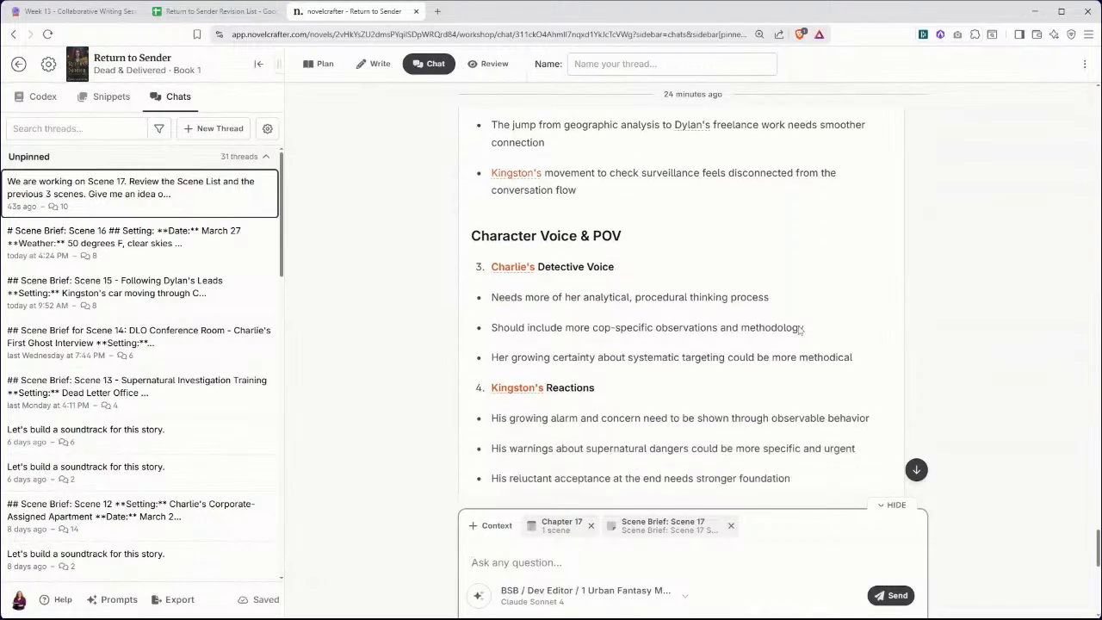
scroll(800, 329, "down", 1)
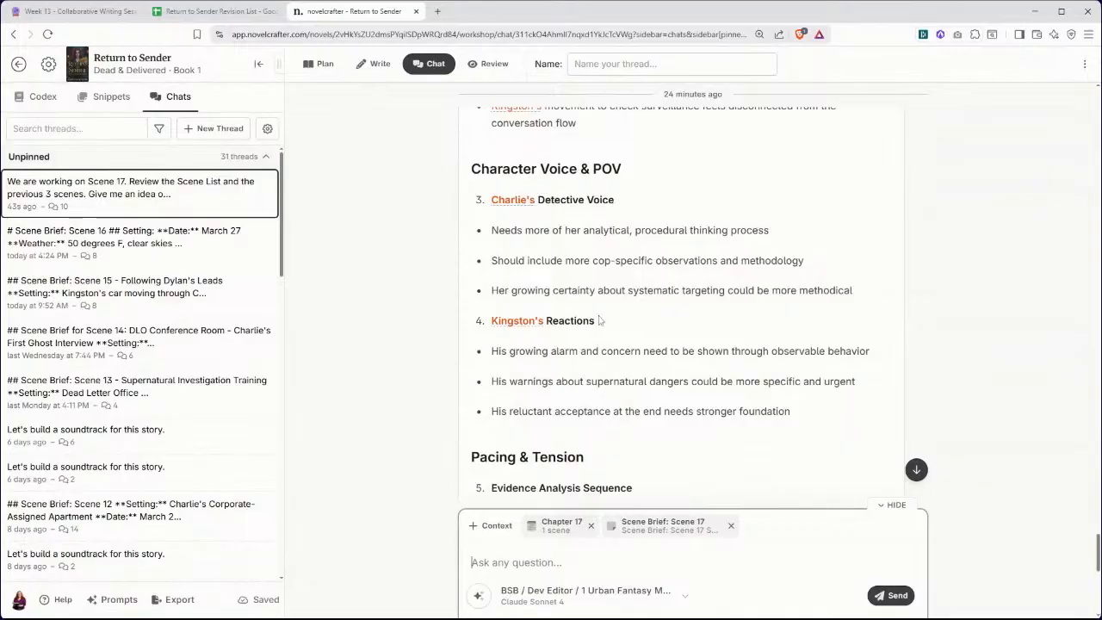
scroll(662, 319, "down", 1)
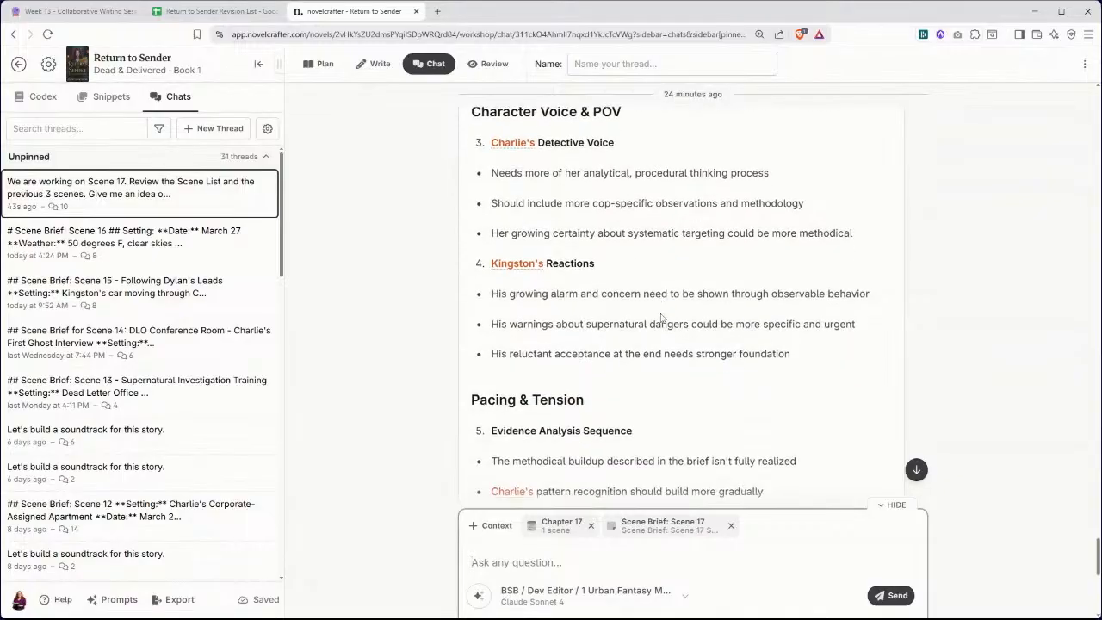
scroll(677, 337, "down", 2)
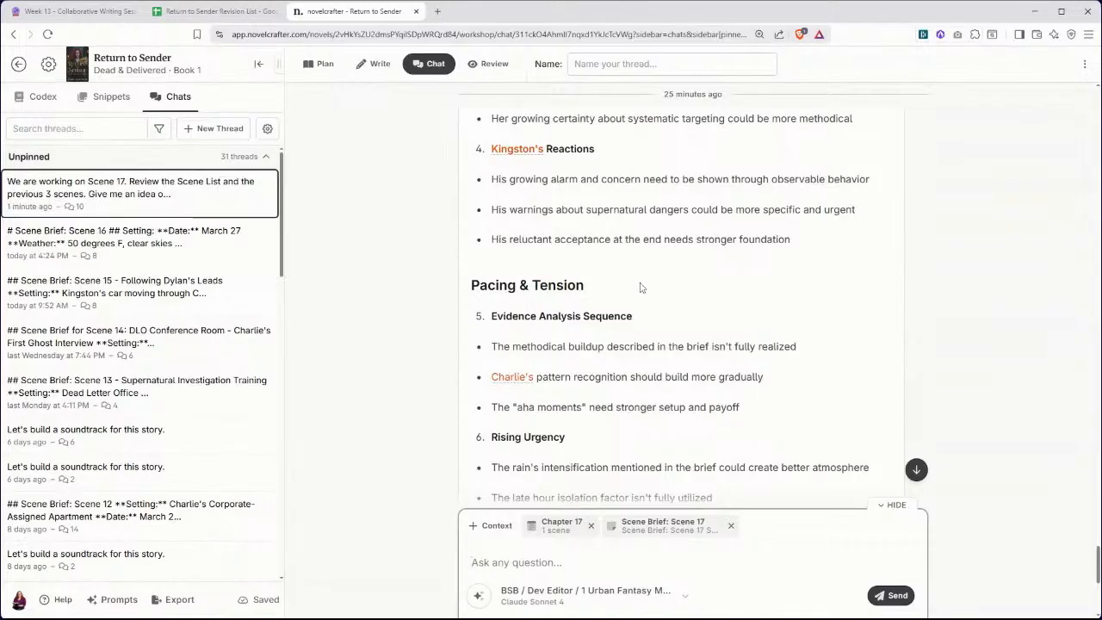
scroll(640, 287, "down", 1)
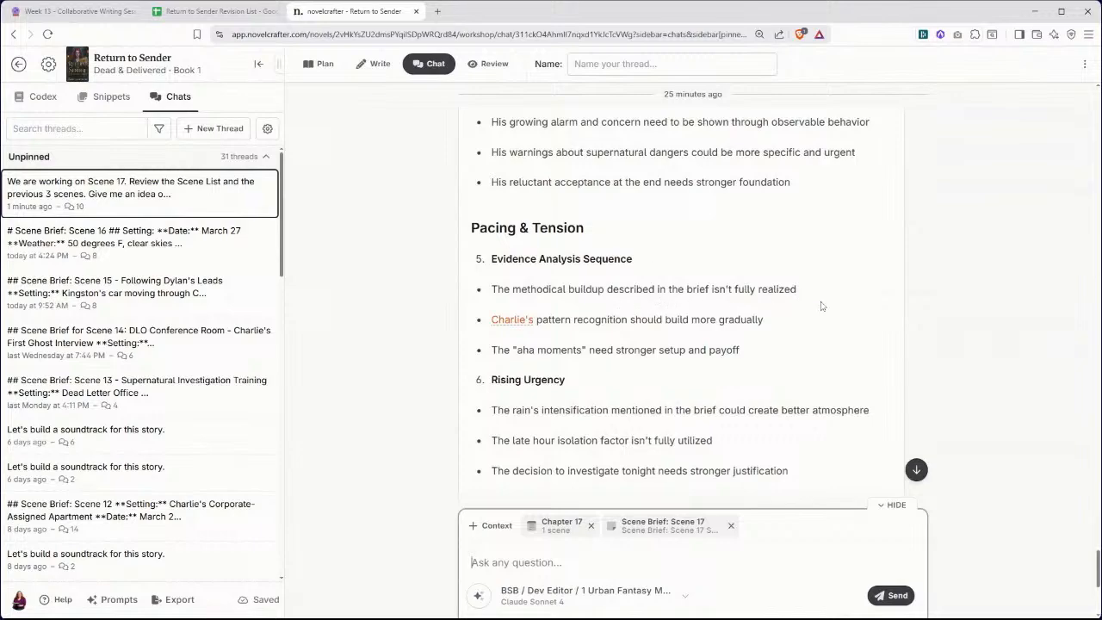
scroll(821, 305, "down", 1)
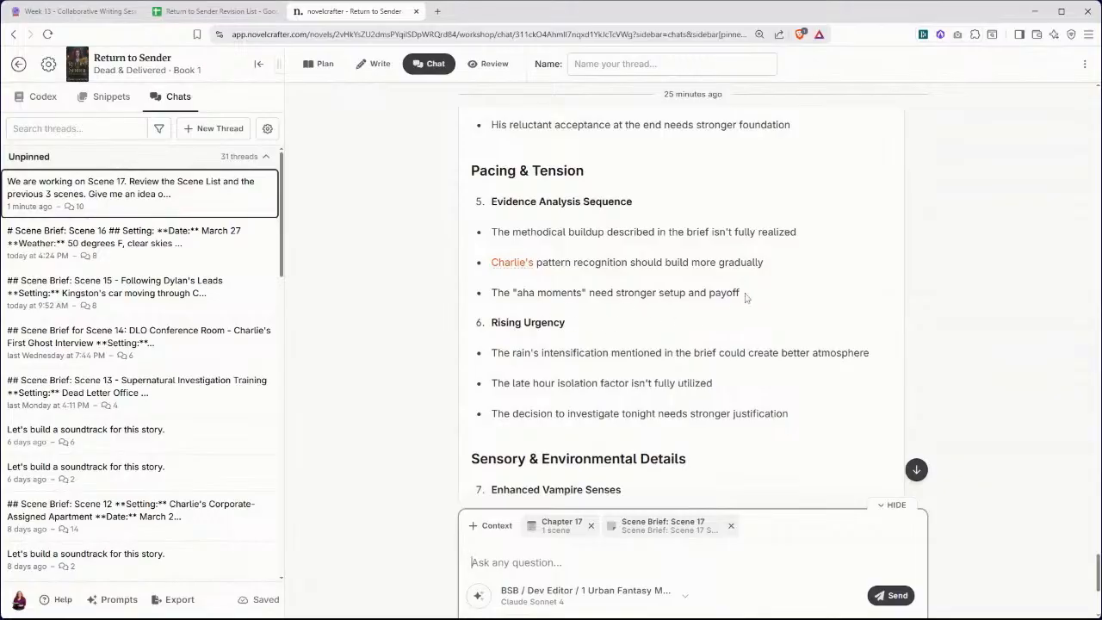
scroll(747, 297, "down", 1)
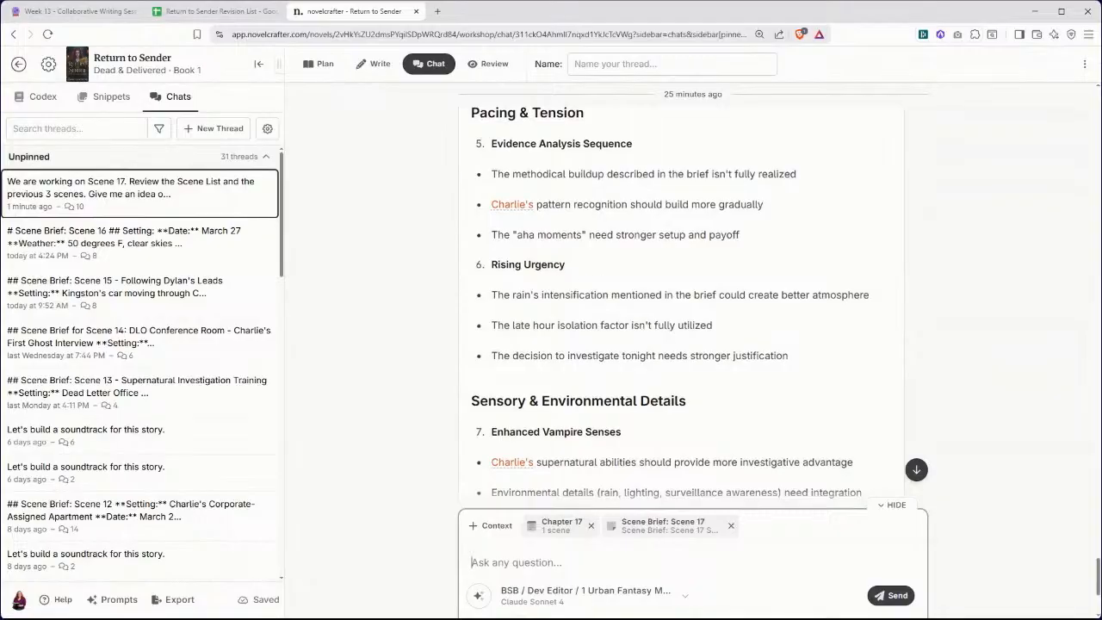
scroll(647, 257, "down", 2)
scroll(680, 302, "down", 1)
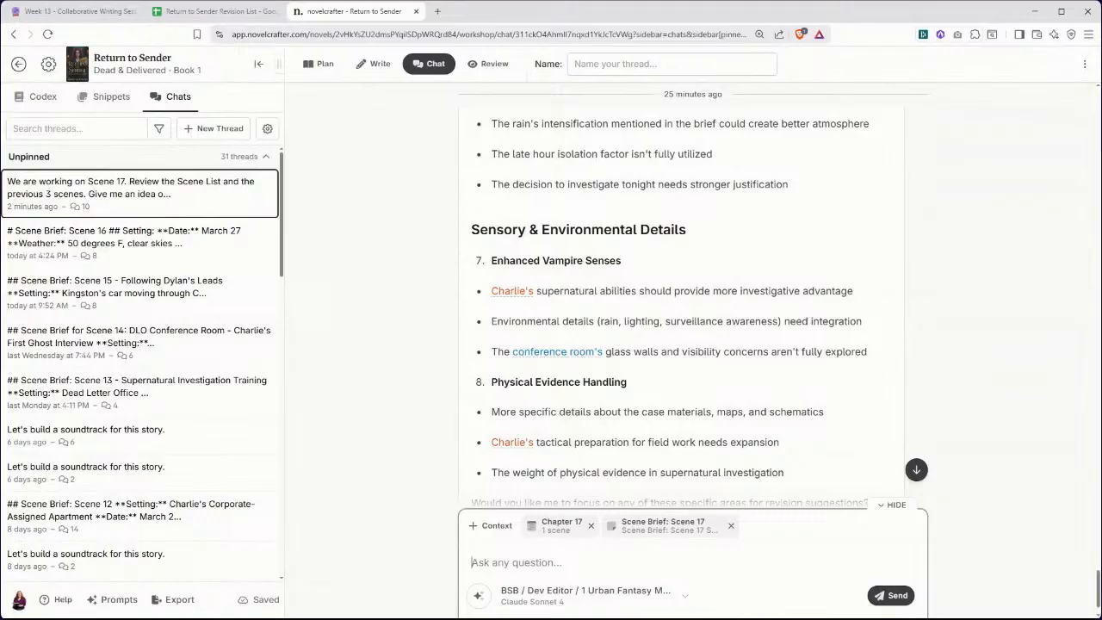
scroll(700, 308, "down", 1)
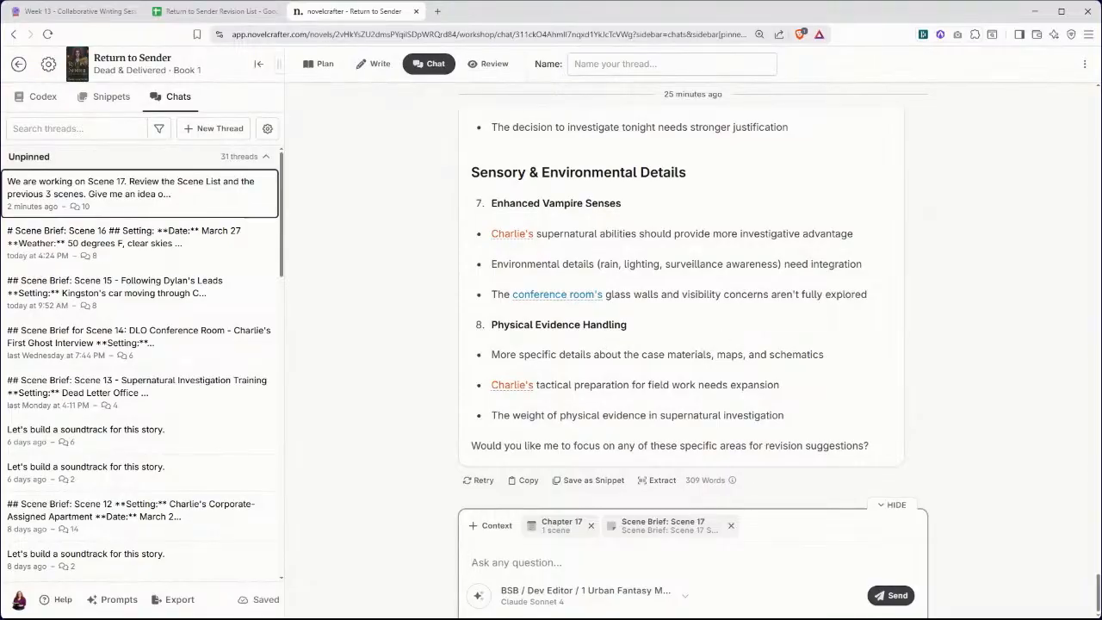
- Remove both attached context items and paste the "NO Dialogue Tags - Use Action Tags Instead" revision request into the message
left_click(591, 525)
left_click(652, 527)
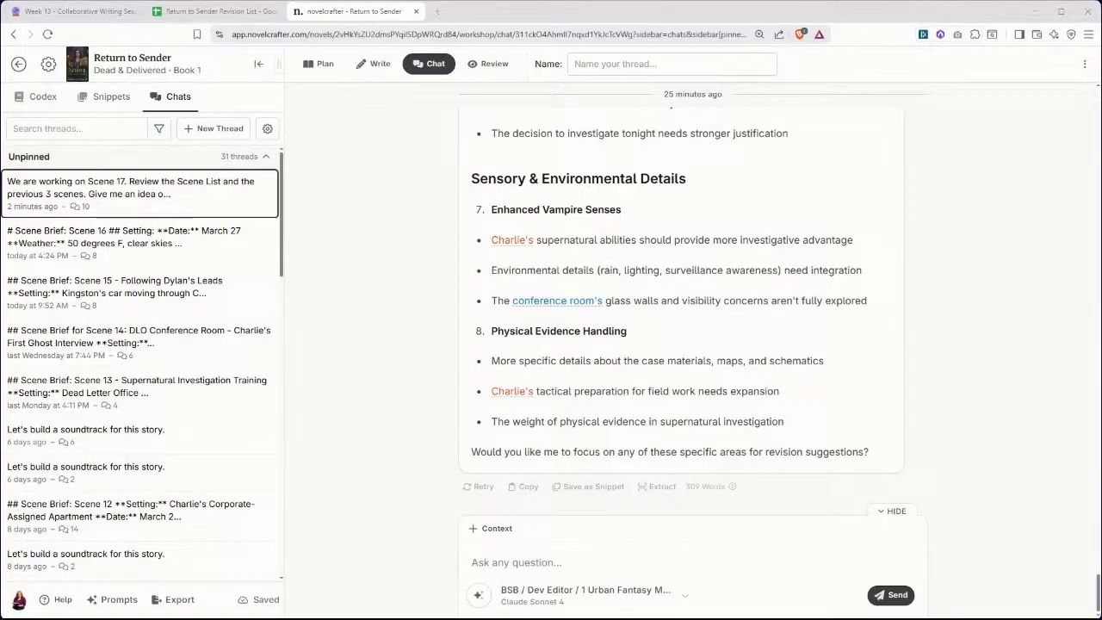
key("ctrl+v")
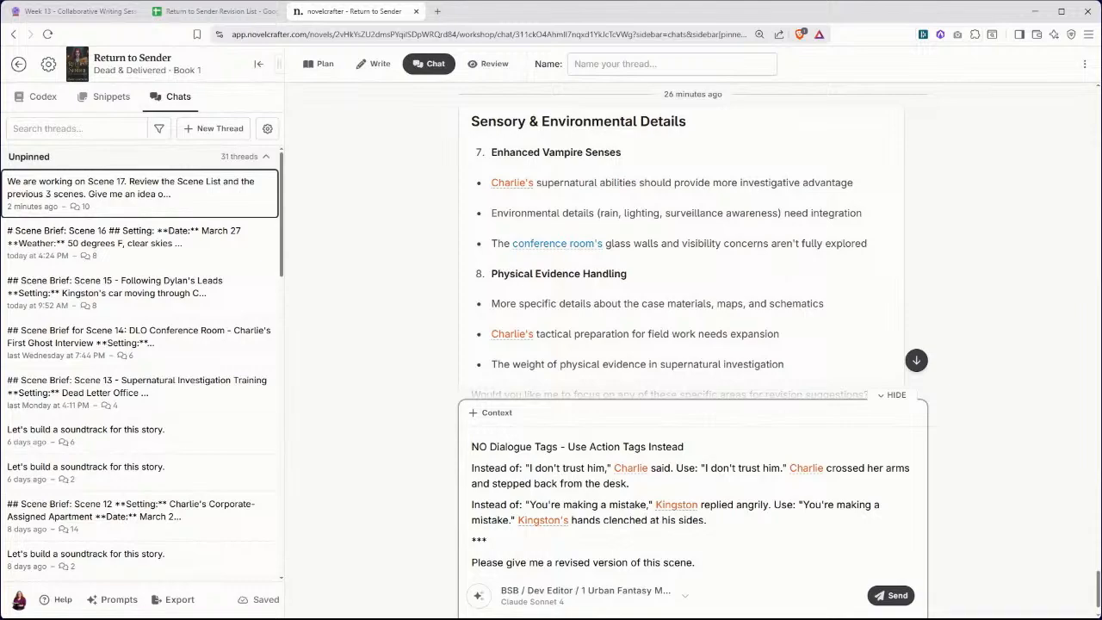
- Add the opening line "You are completely right. Let's integrate those suggestions." above the pasted revision request and send the message
key("Return")
key("Up")
type("You are")
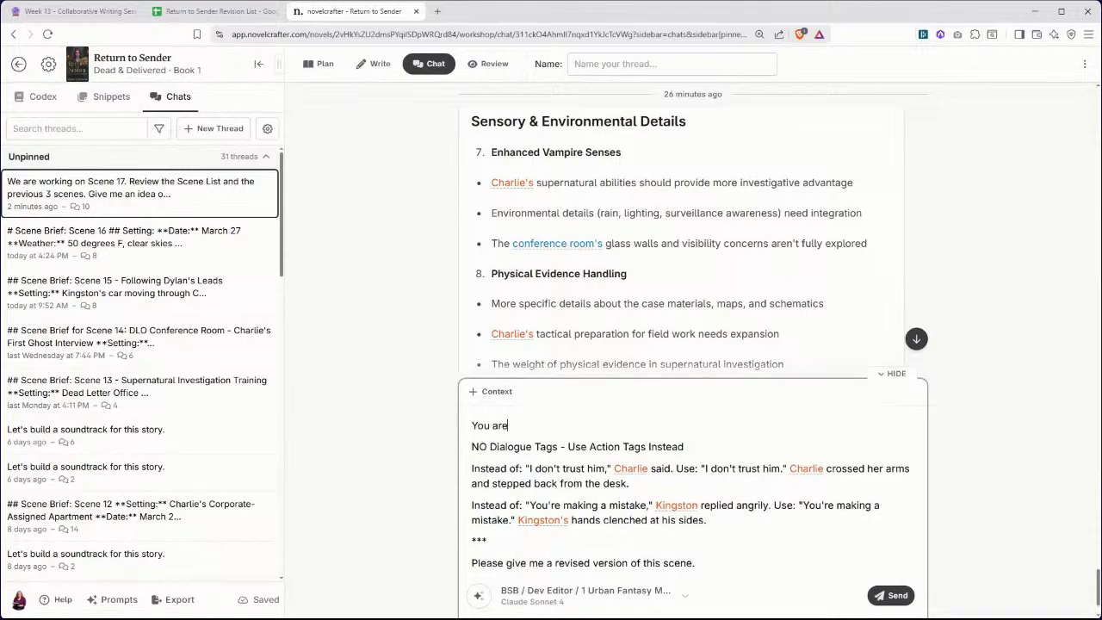
type(" completely right. Let's integ")
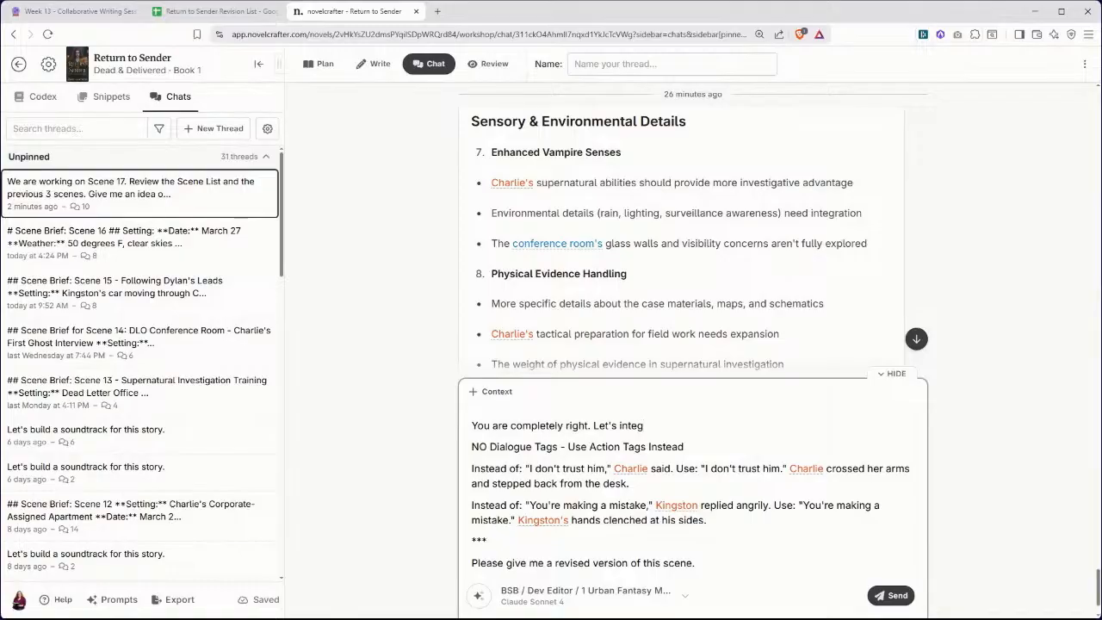
key("BackSpace")
type("t")
key("BackSpace")
type("grate those suggestions.")
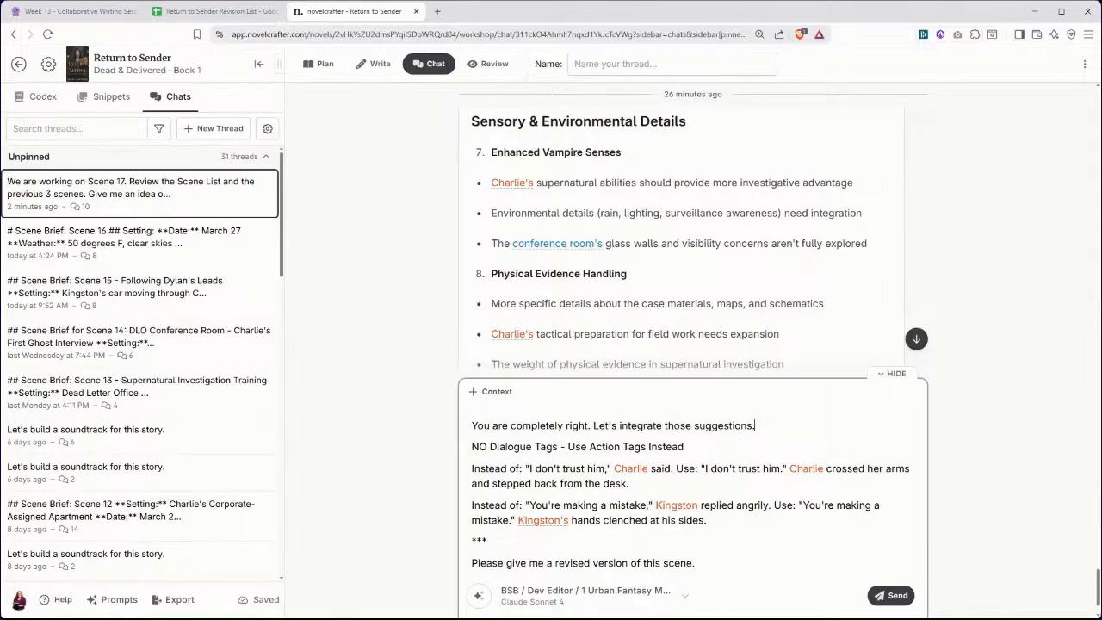
scroll(678, 244, "down", 1)
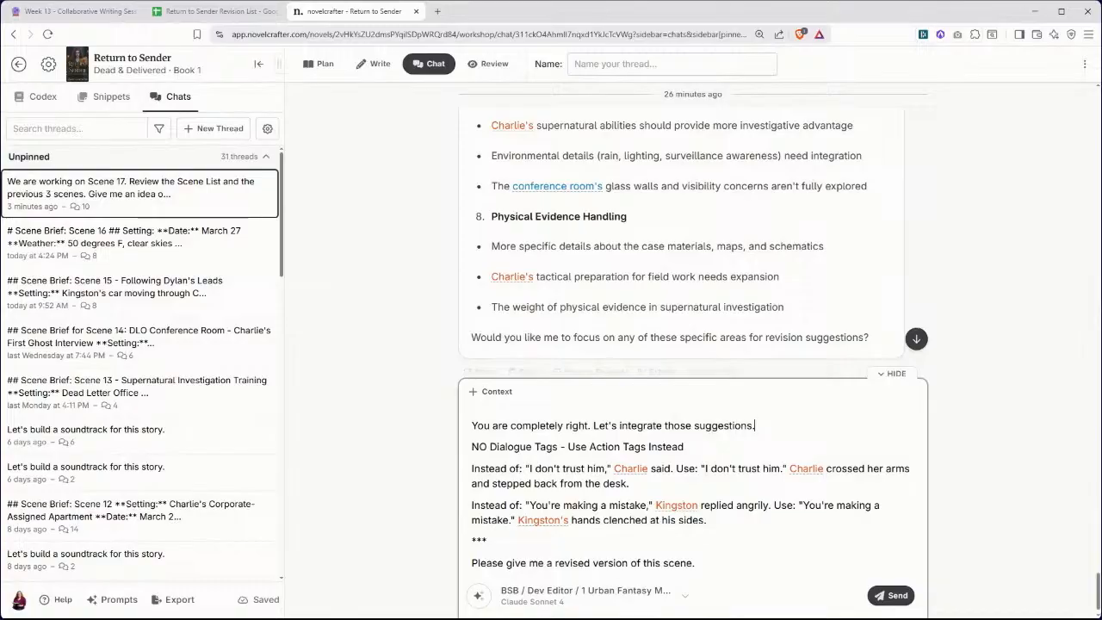
left_click(892, 595)
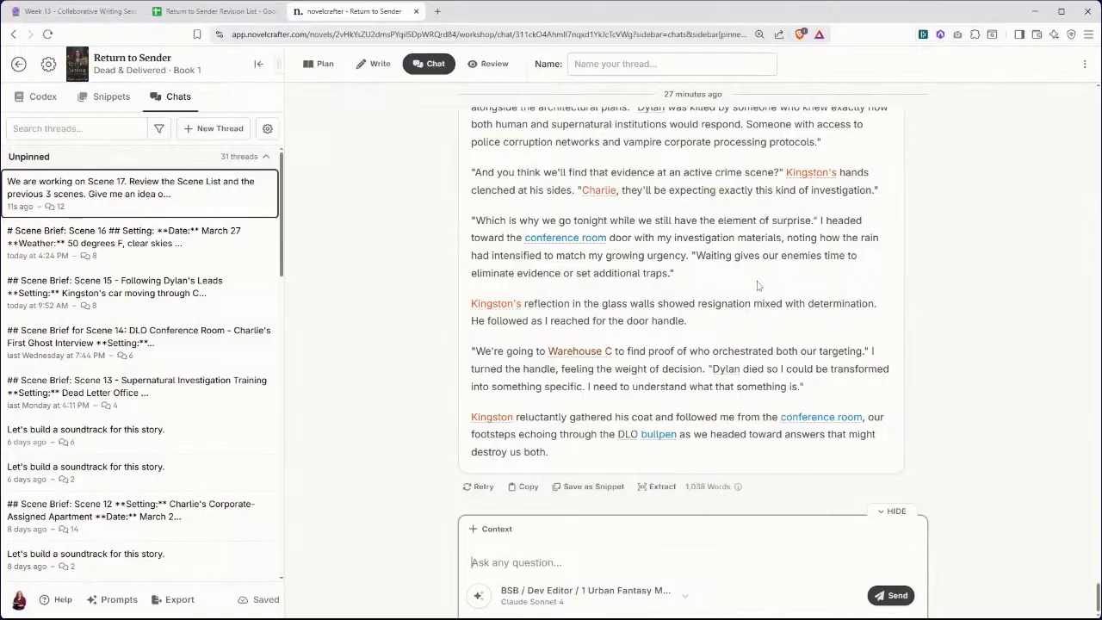
- Read the revised Scene 17 from its beginning, checking the enhanced senses wording and the conference room and rain description
scroll(775, 336, "up", 15)
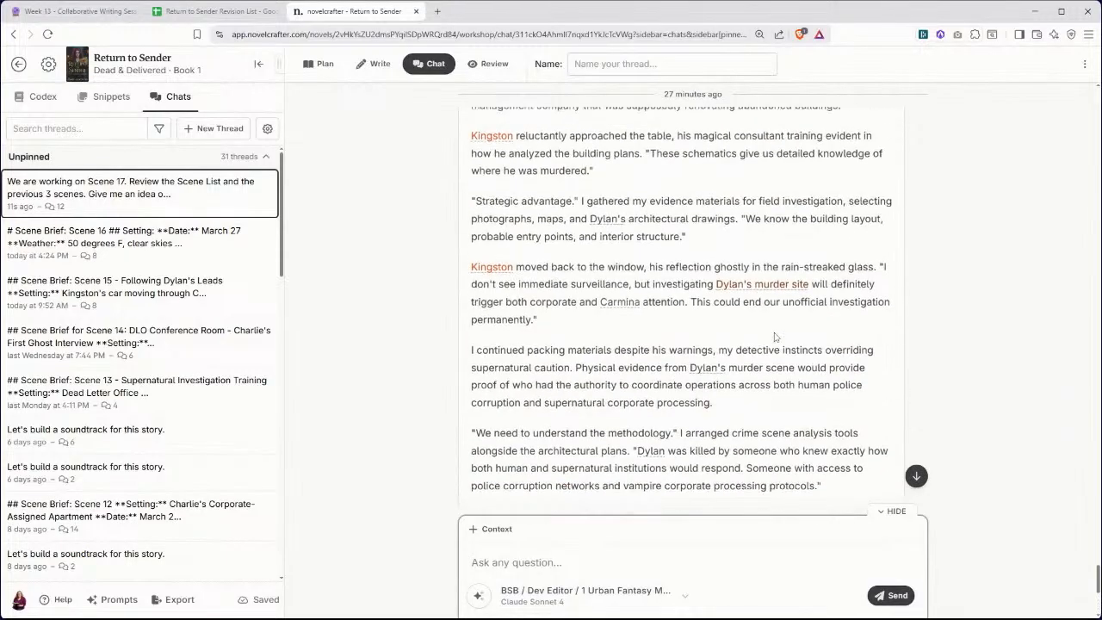
scroll(775, 337, "up", 10)
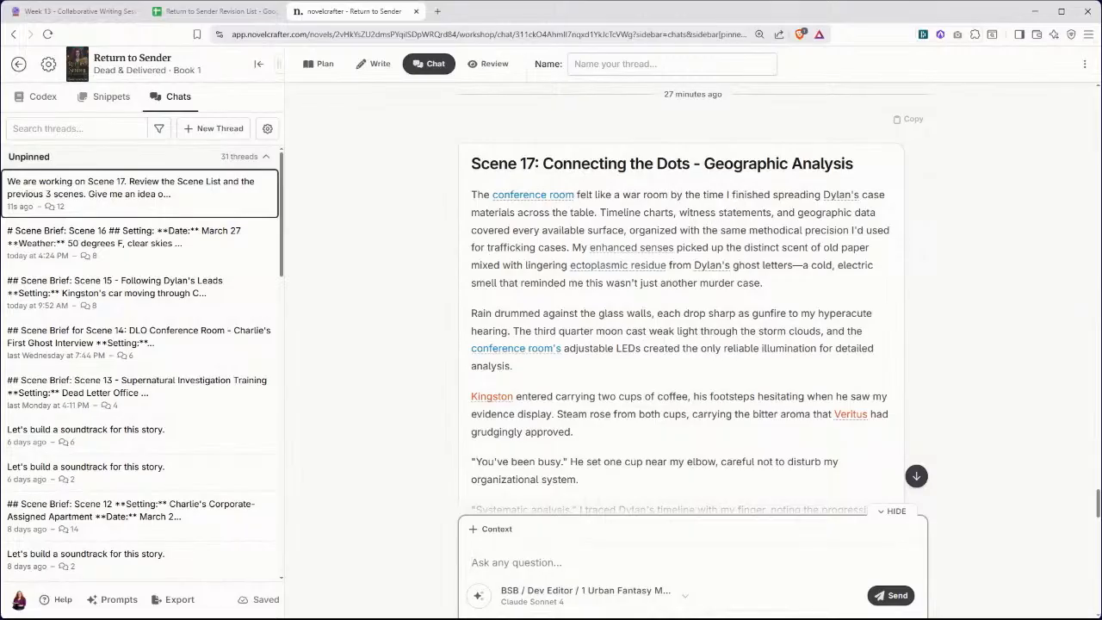
scroll(589, 215, "down", 1)
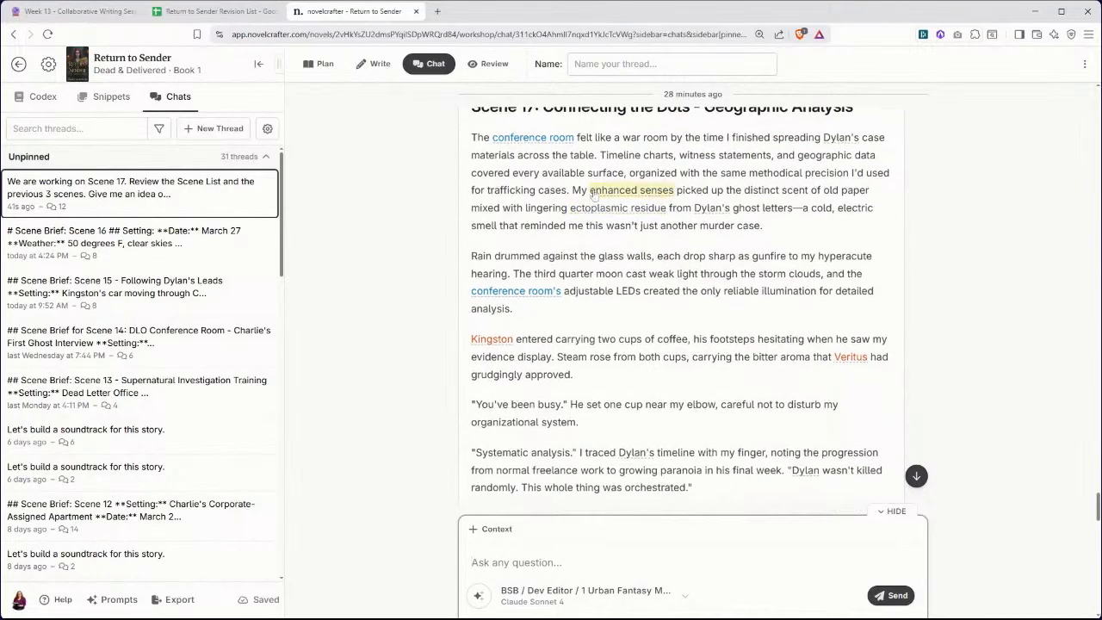
left_click_drag(589, 192, 675, 195)
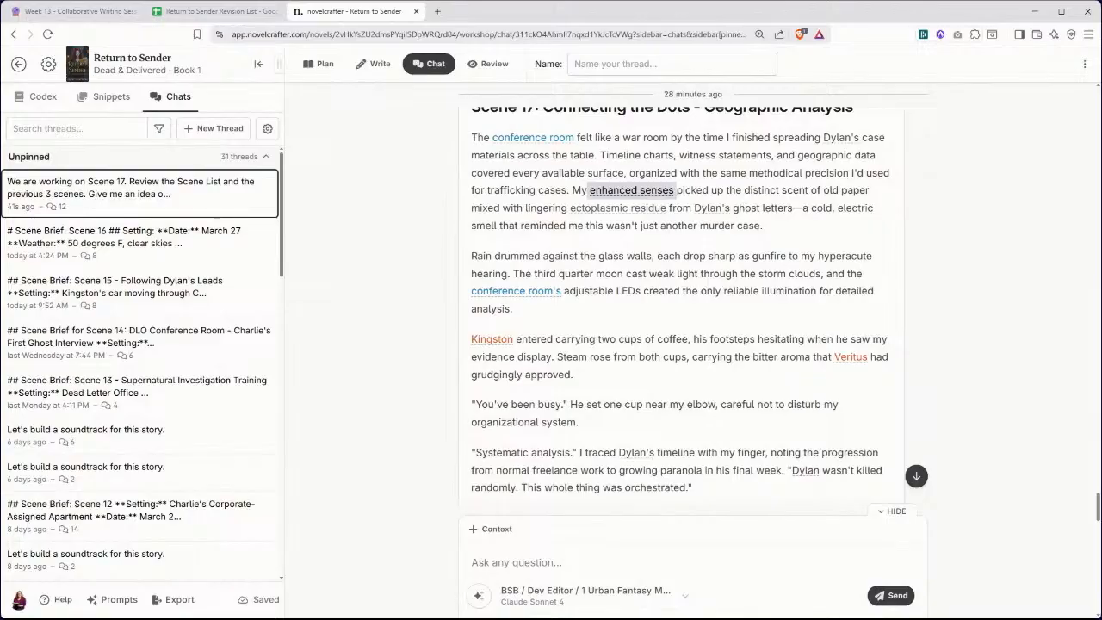
scroll(568, 164, "down", 1)
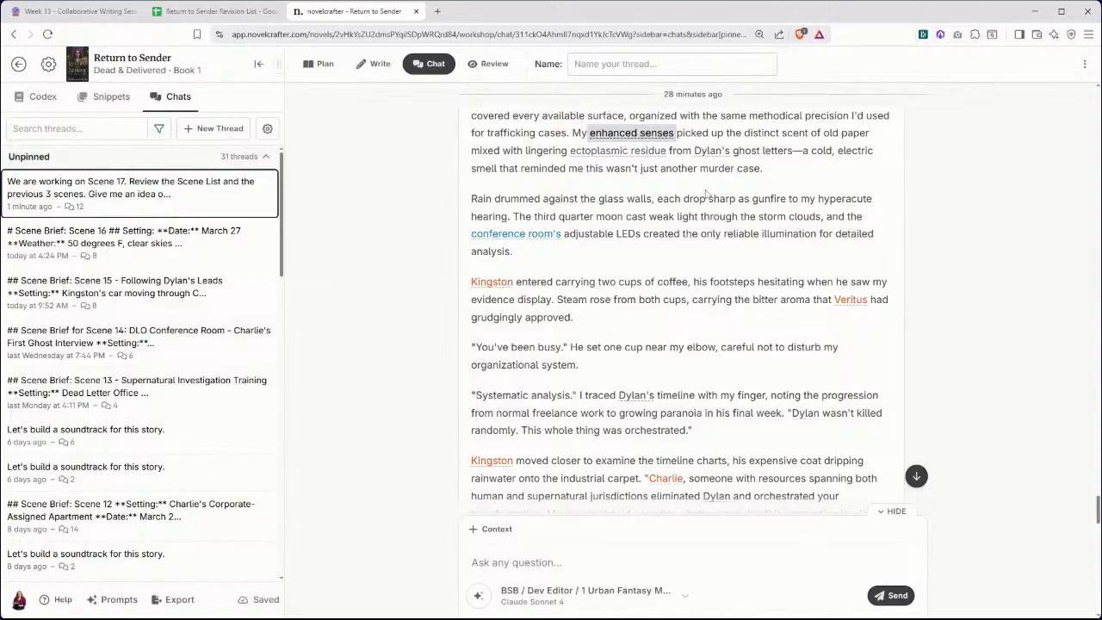
scroll(741, 179, "down", 1)
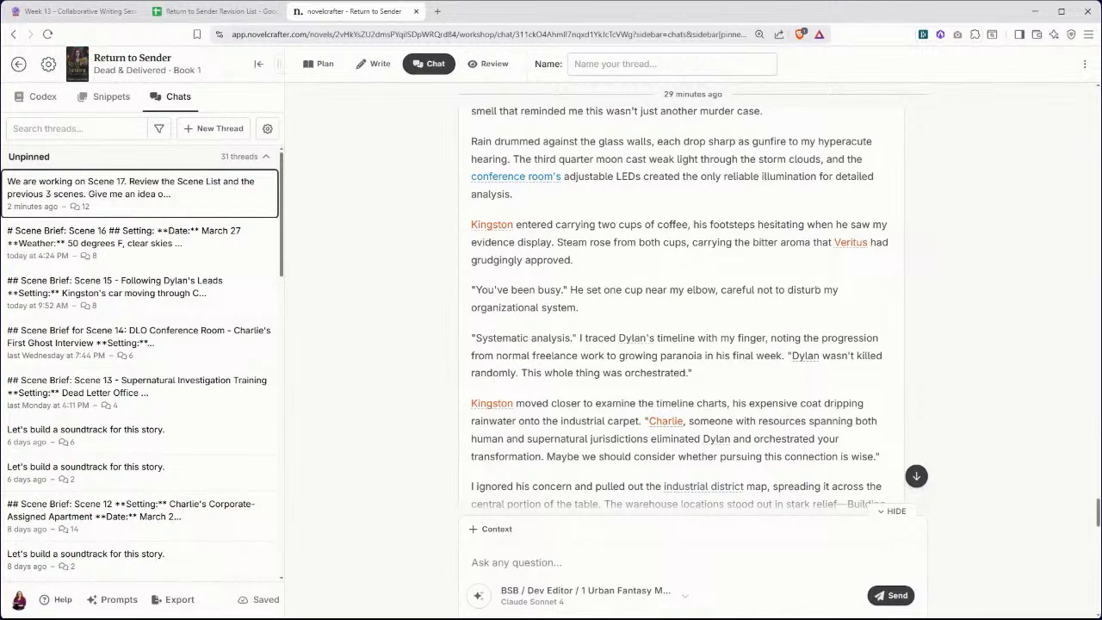
- Begin a reply with "Here are my thoughts:" and the bullet "The conference room doesn't have a window to the outside. It overlooks the bullpen."
left_click(516, 562)
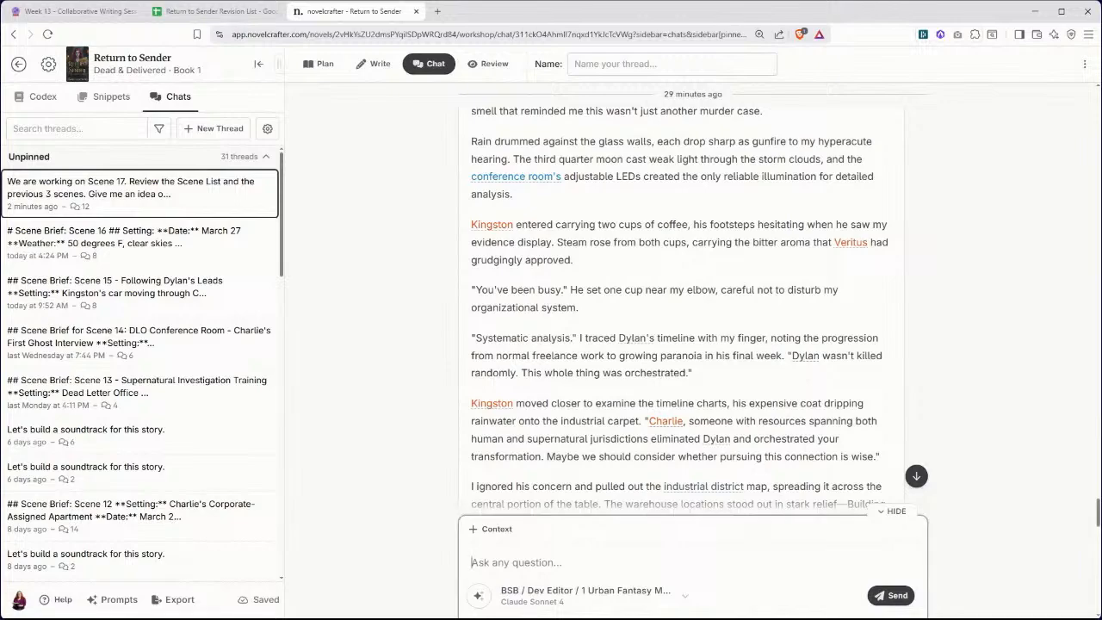
type("Here are my thoughts")
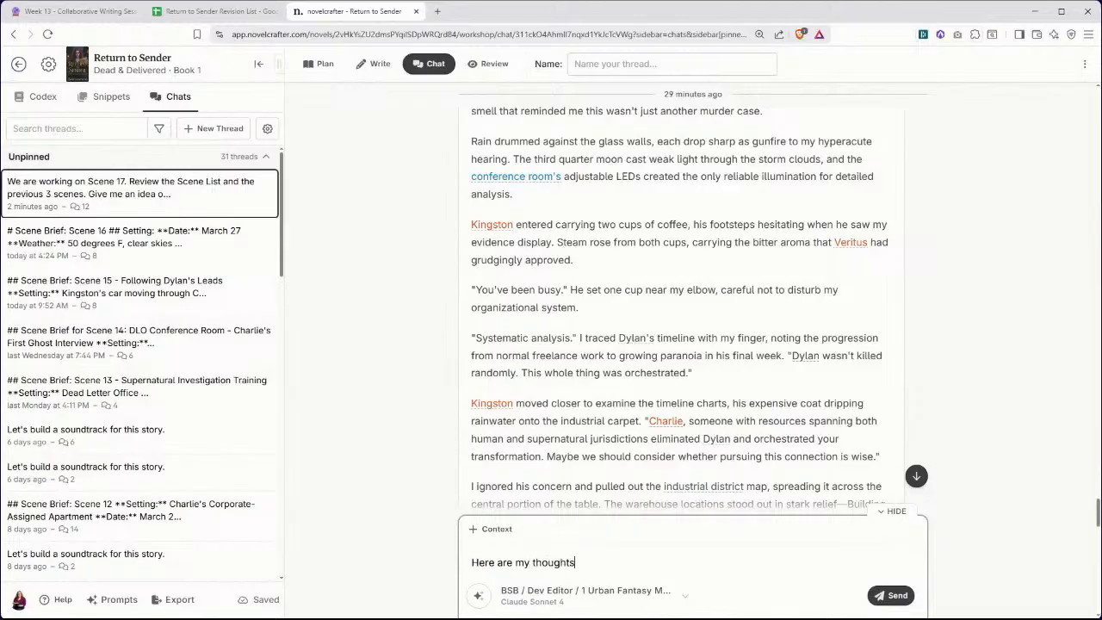
type(":")
key("shift+Return")
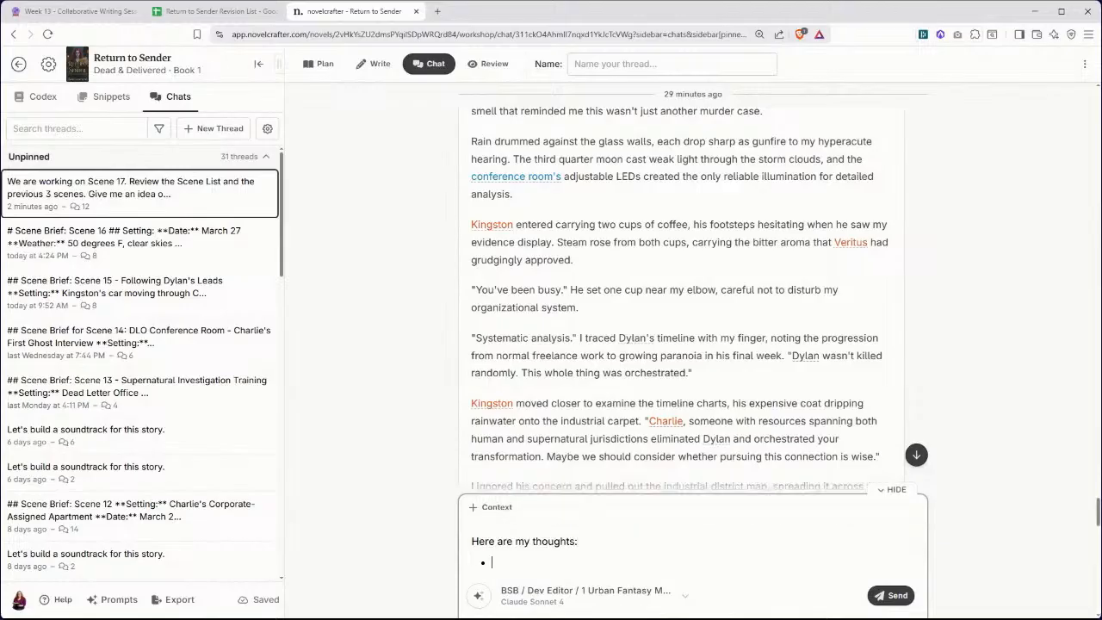
type("The conference room doe")
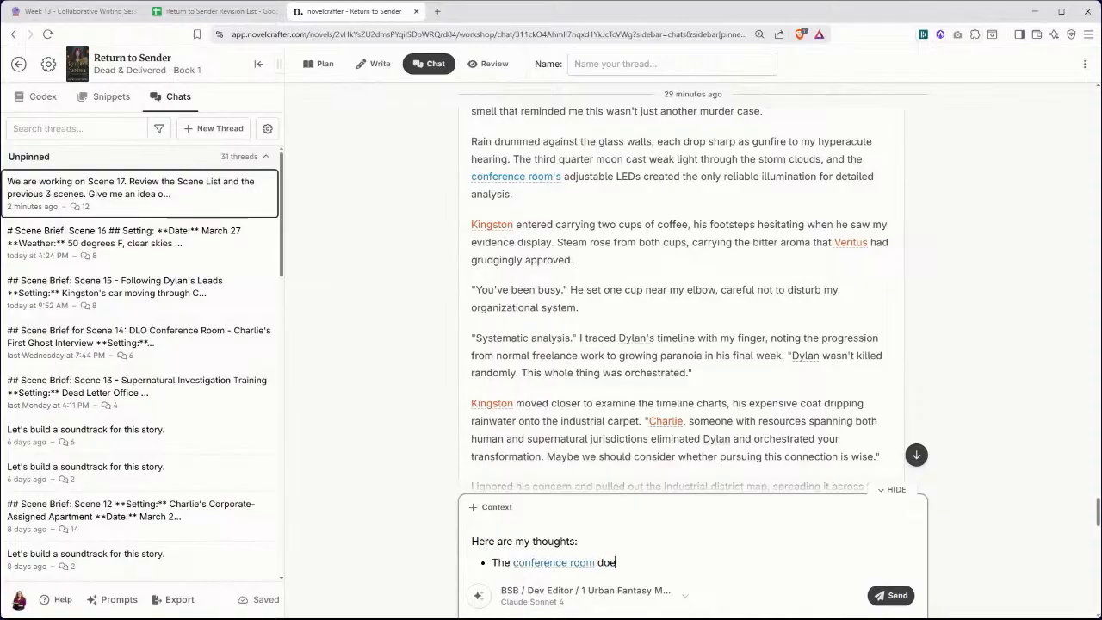
type("sn't have a window to the ")
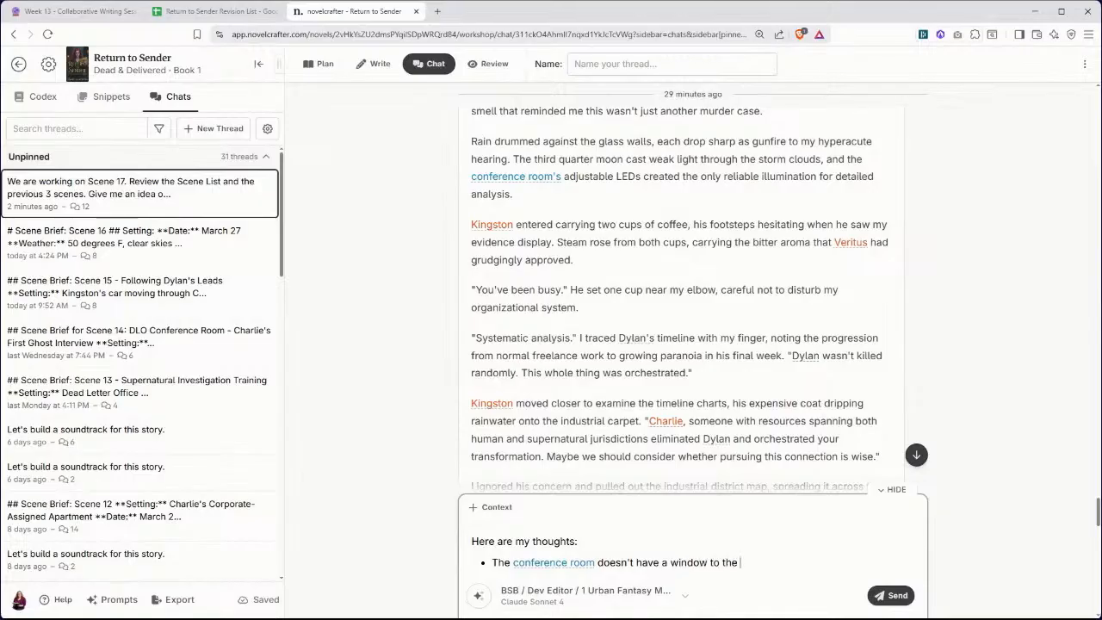
type("outside. It overloo")
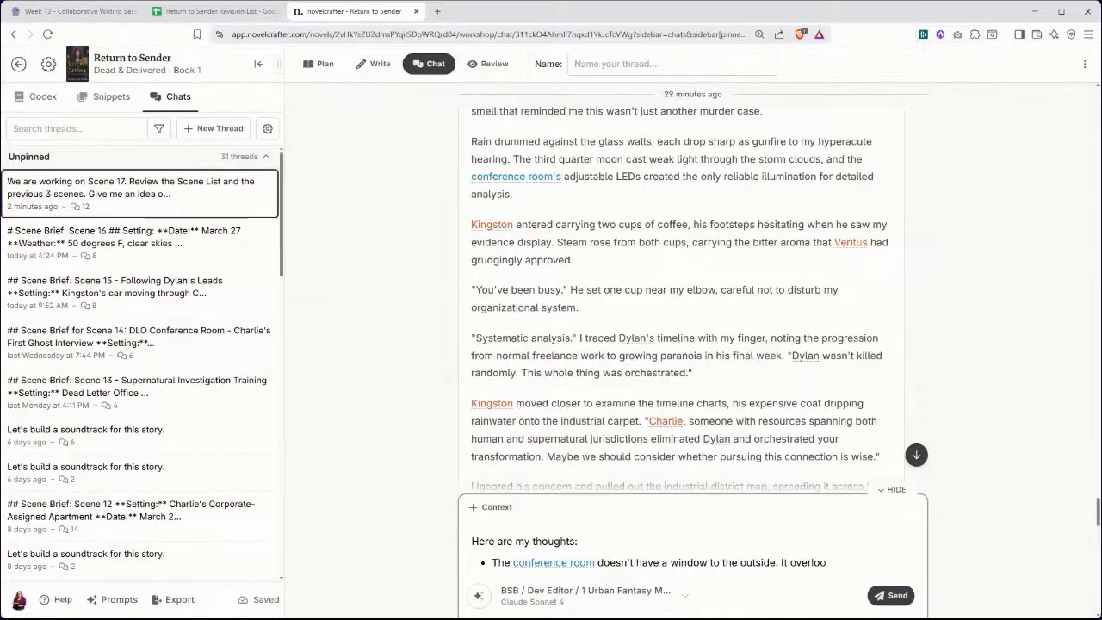
type("ks the bullpen.")
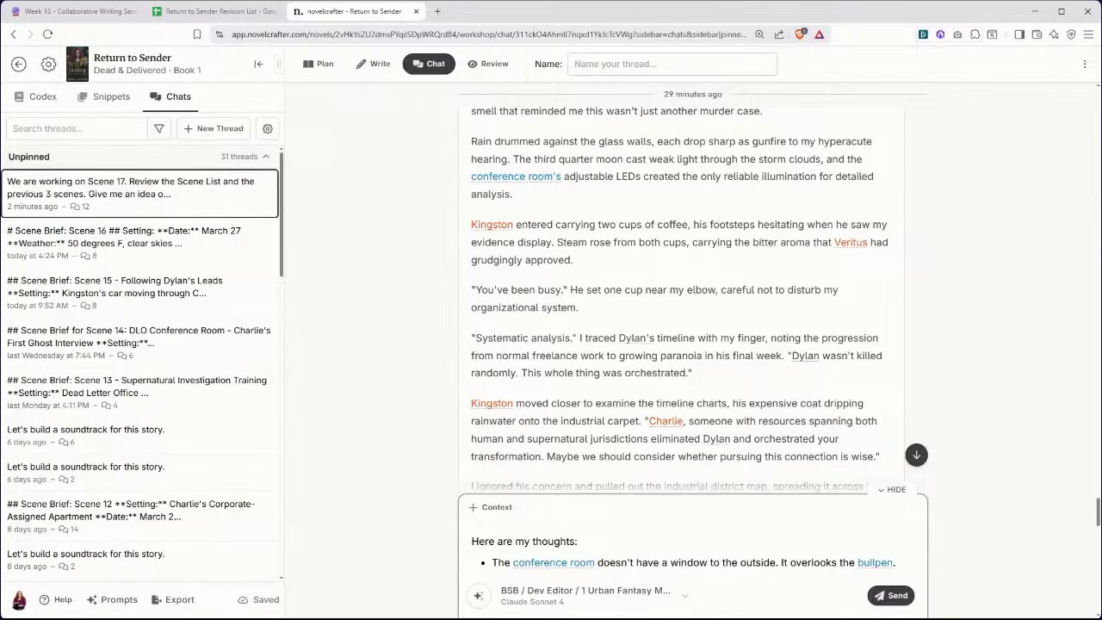
- Extend the conference room bullet with "And she wouldn't hear the rain because sound is muffled by magic."
type("And ")
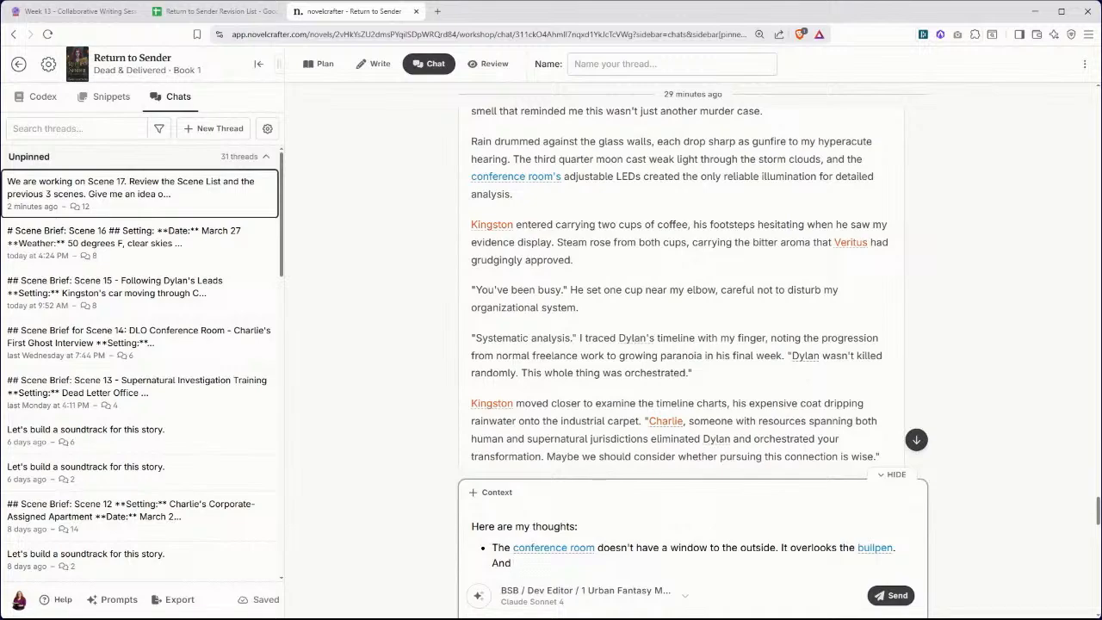
type("she wouldn't hear the rain")
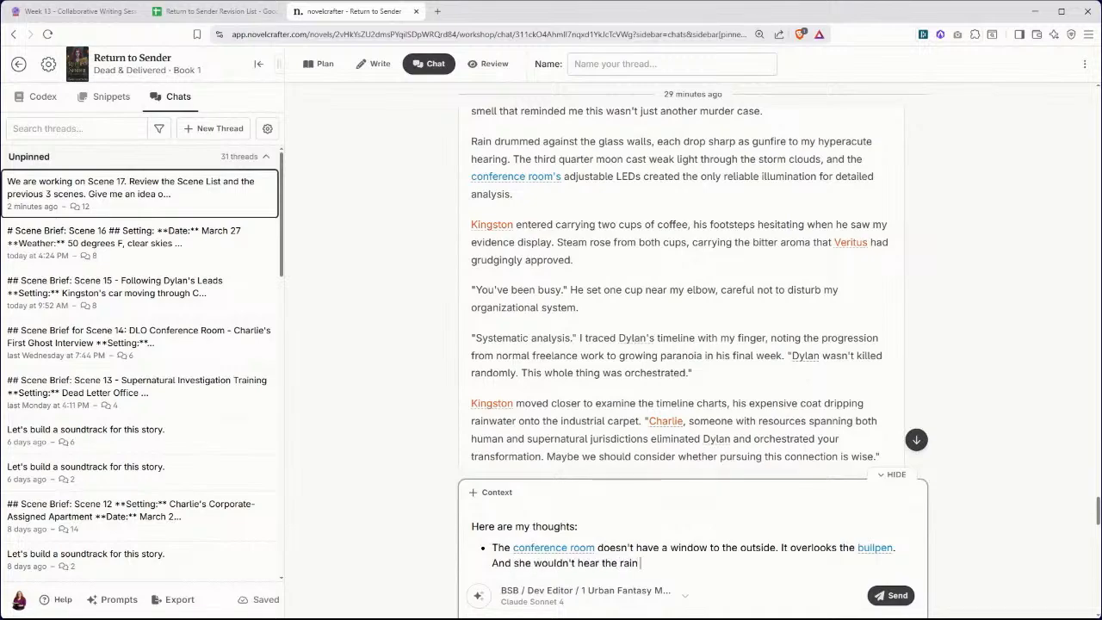
type(" because sound")
type("is m")
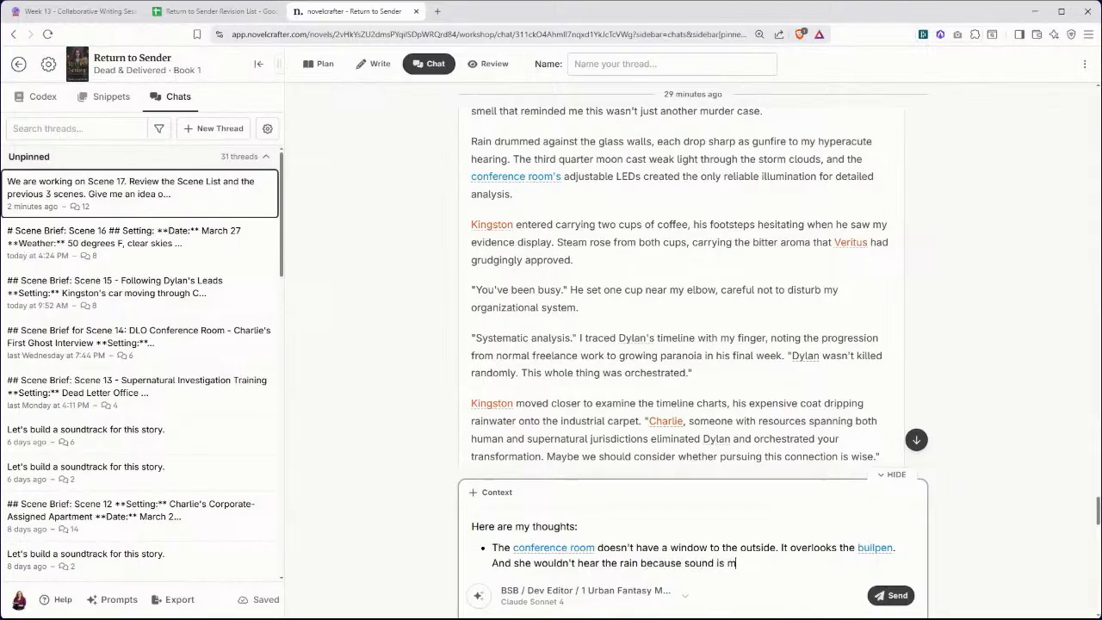
type("uffled by magic.")
- Review the timeline and map passages and add a second bullet: "We already know that the warehouse where Dylan was killed is 3 blocks away from Warehouse A."
scroll(545, 304, "down", 1)
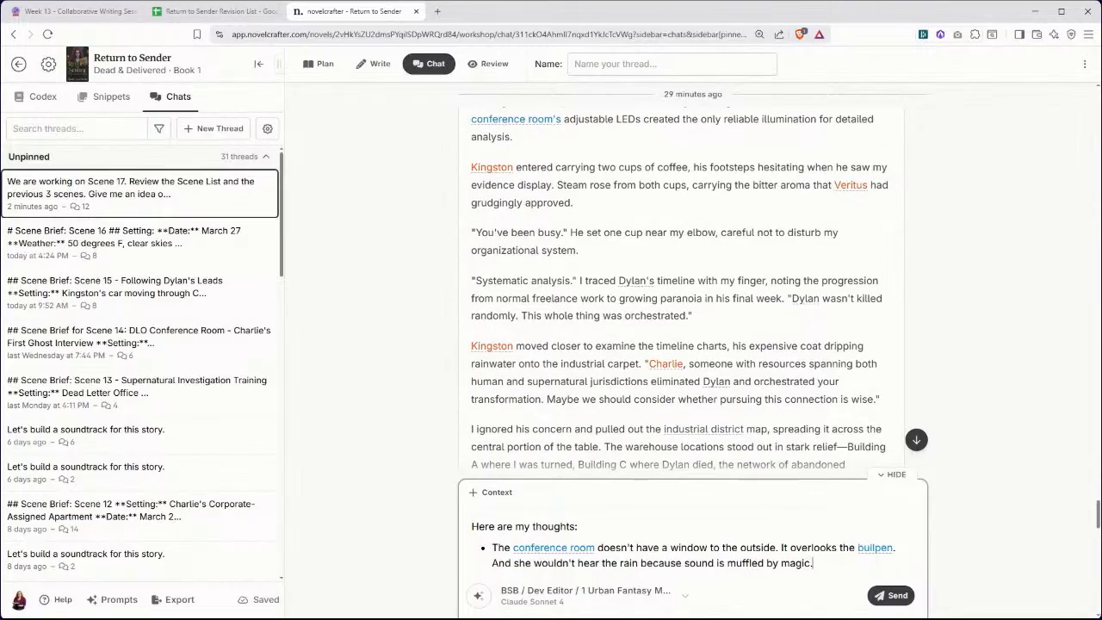
scroll(545, 304, "down", 1)
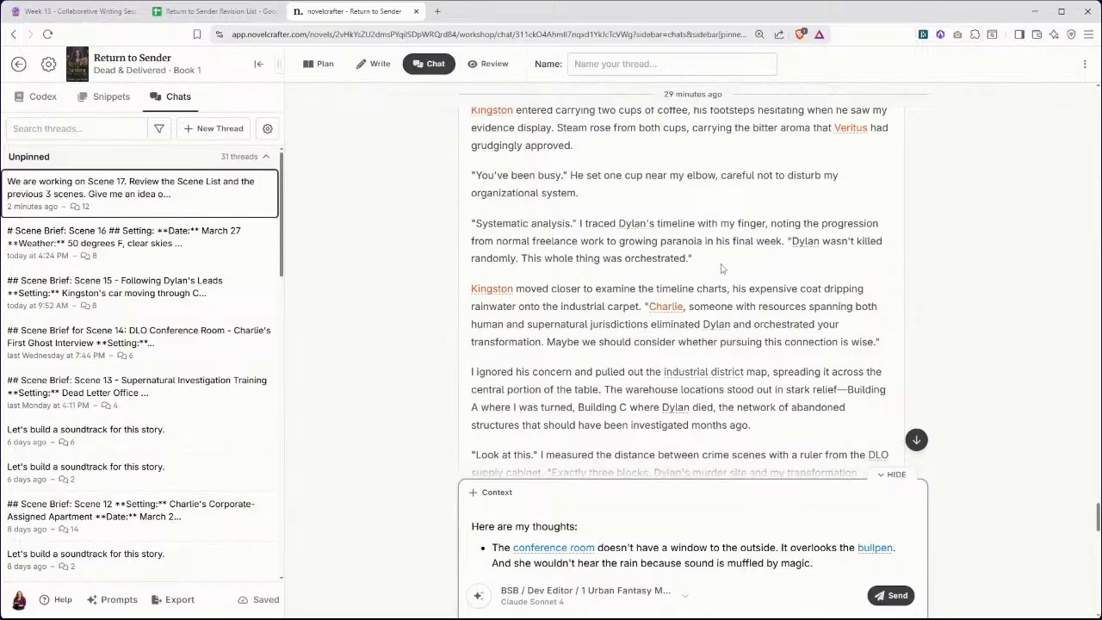
scroll(741, 265, "down", 1)
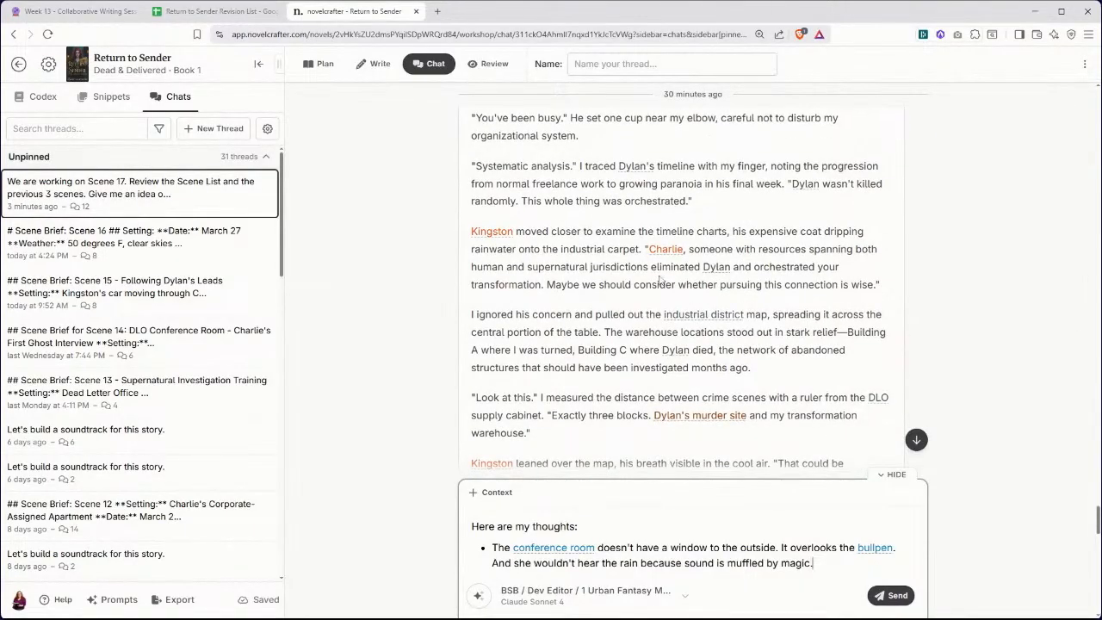
scroll(717, 268, "down", 1)
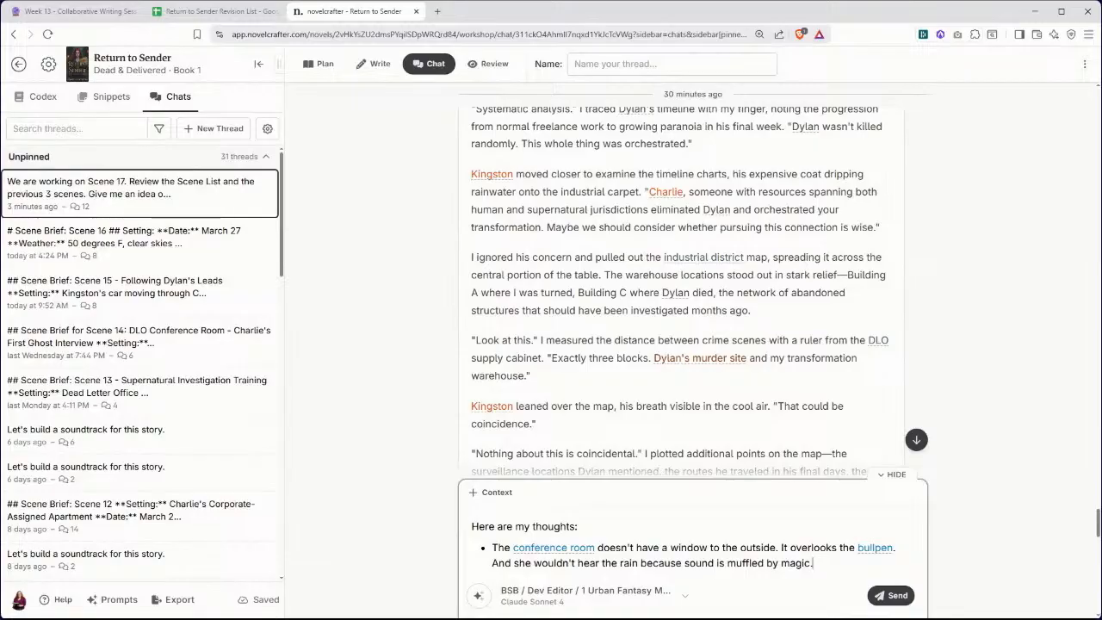
scroll(680, 285, "down", 1)
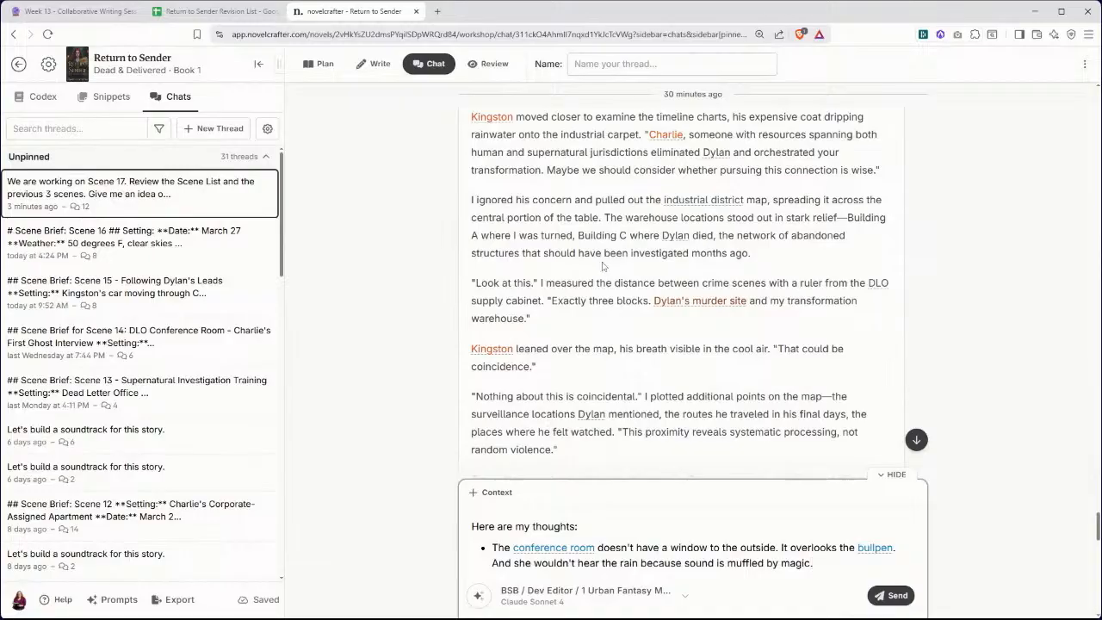
scroll(614, 275, "down", 1)
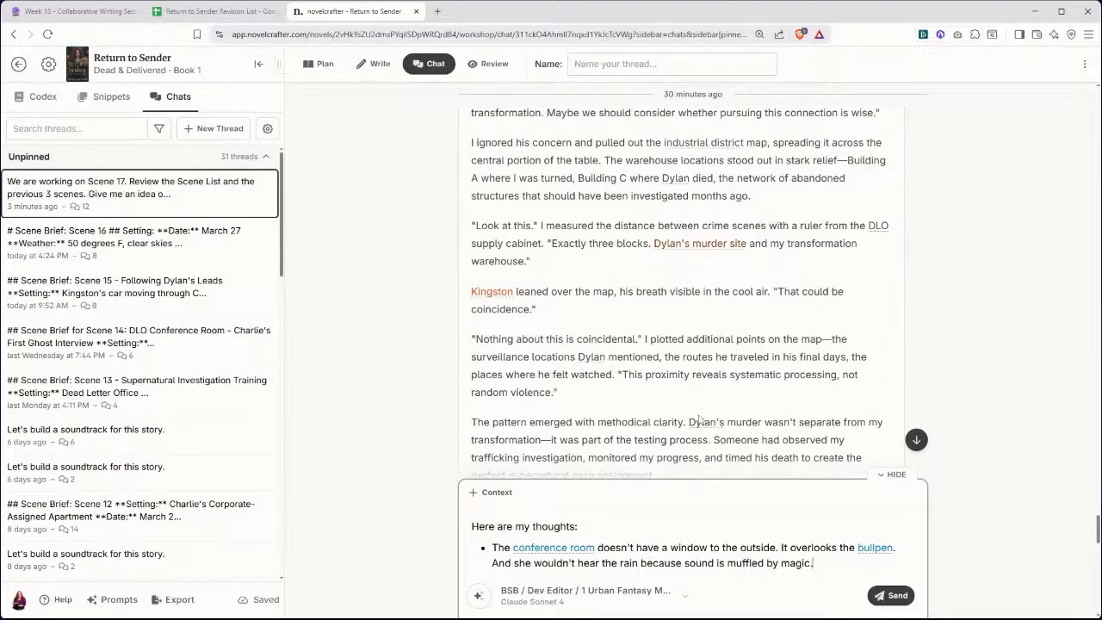
key("Return")
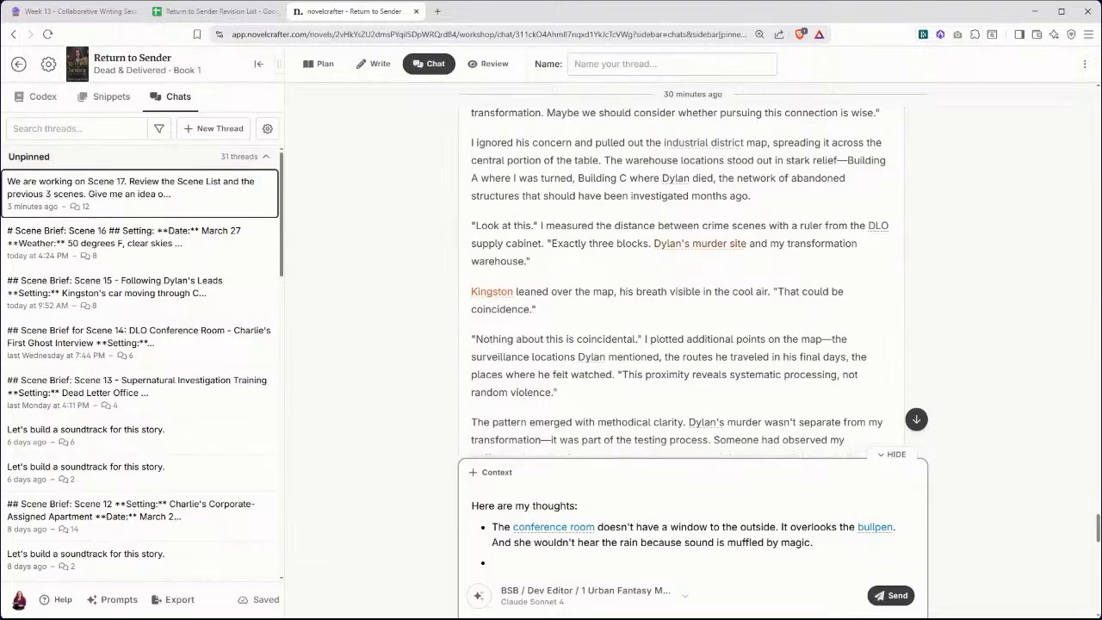
type("We already know tha")
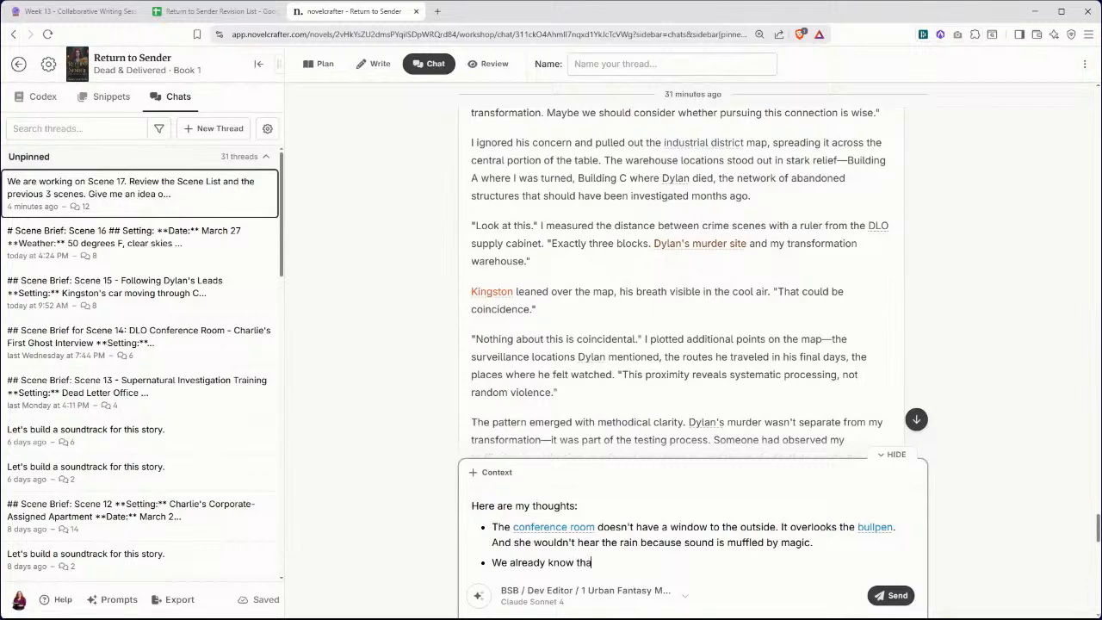
type("t the warehouse where d")
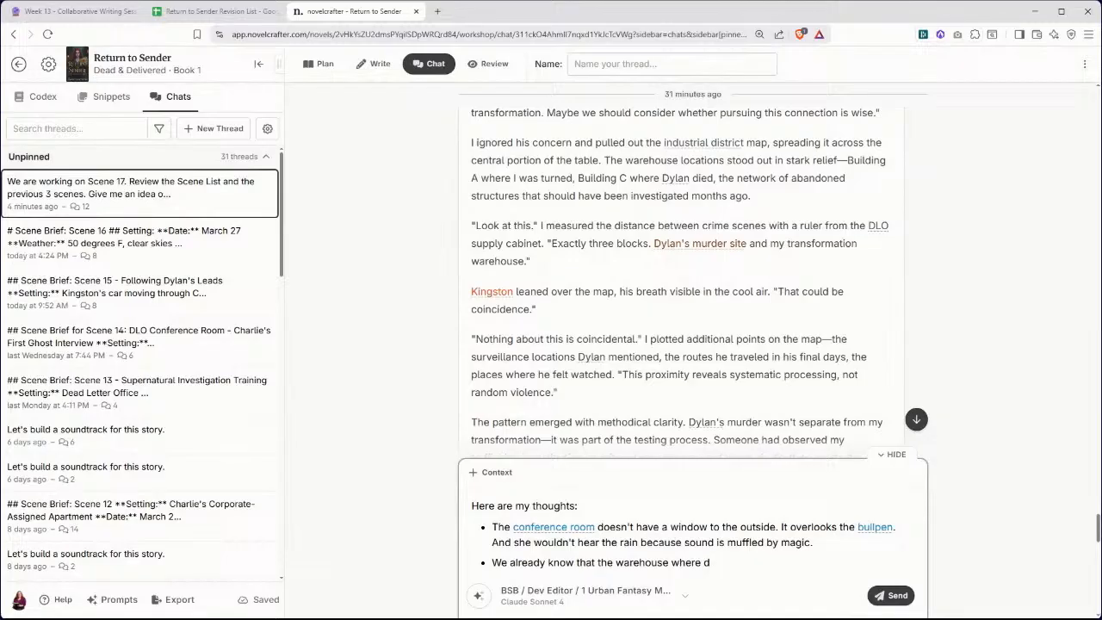
key("BackSpace")
type("Dylan")
type("was killed")
type("is 3 blocks away f")
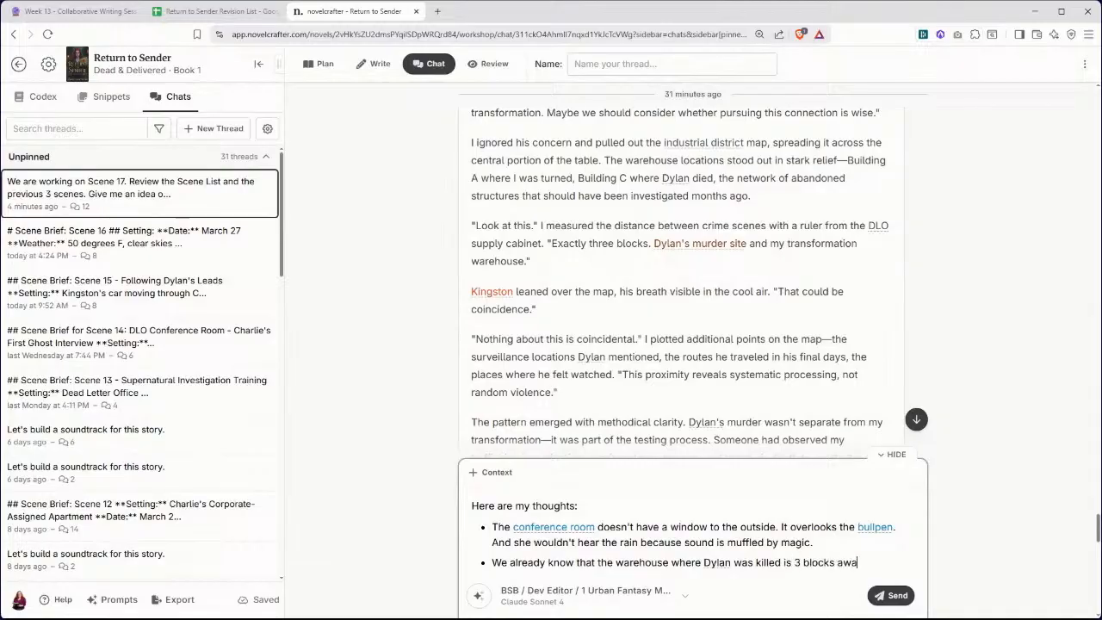
type("rom Ware")
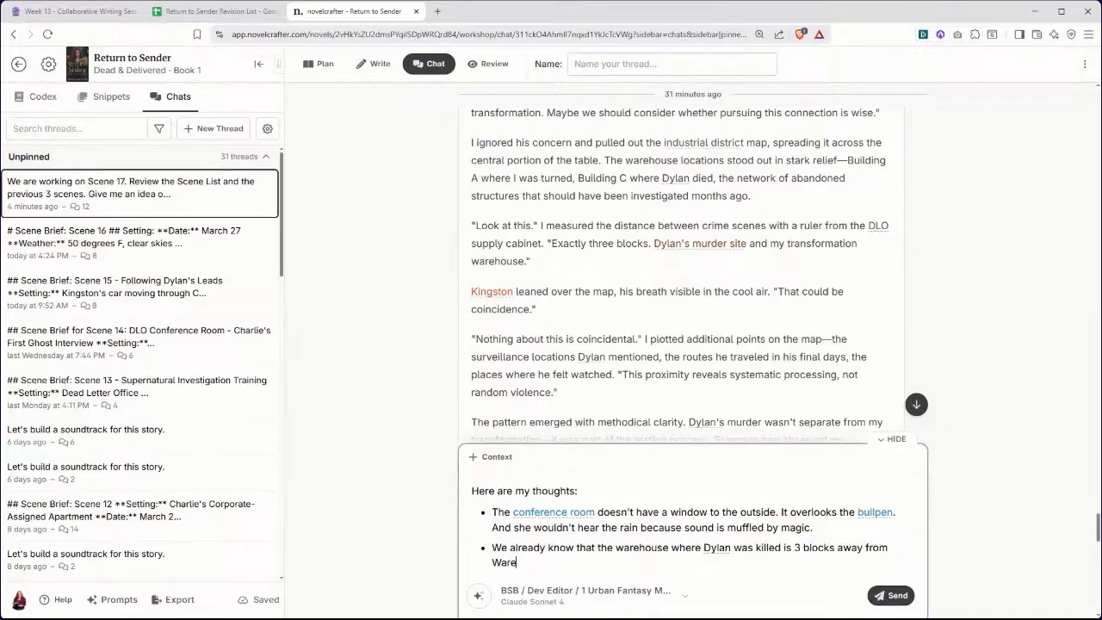
type("house A.")
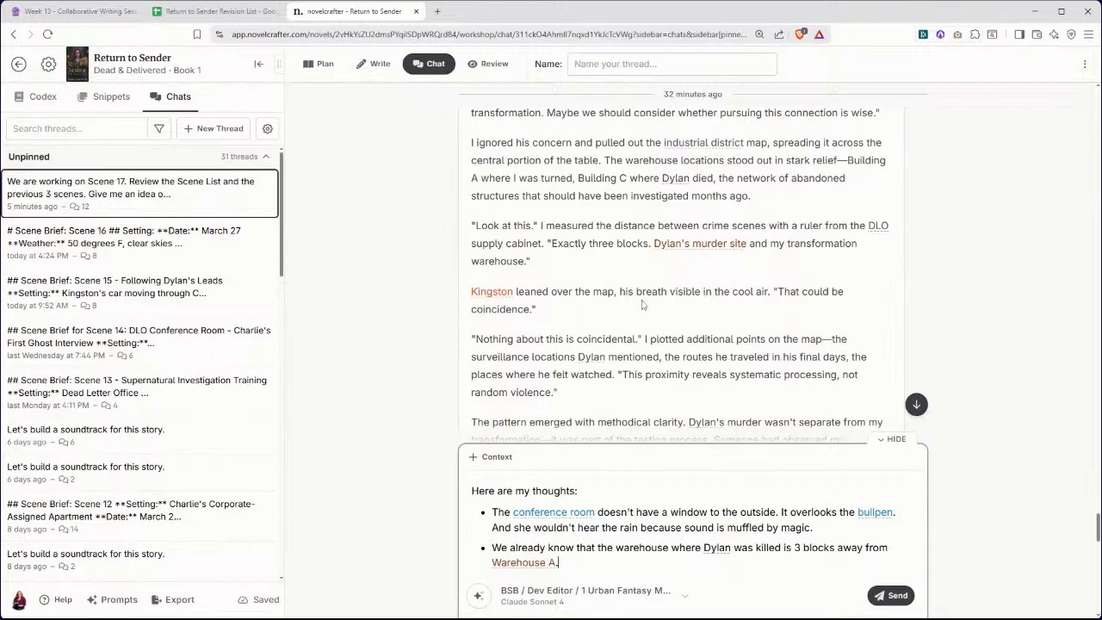
- Review the map and motive passages and add a third bullet: "They killed Dylan long before Charlie became a vampire. This doesn't make sense."
scroll(644, 304, "down", 1)
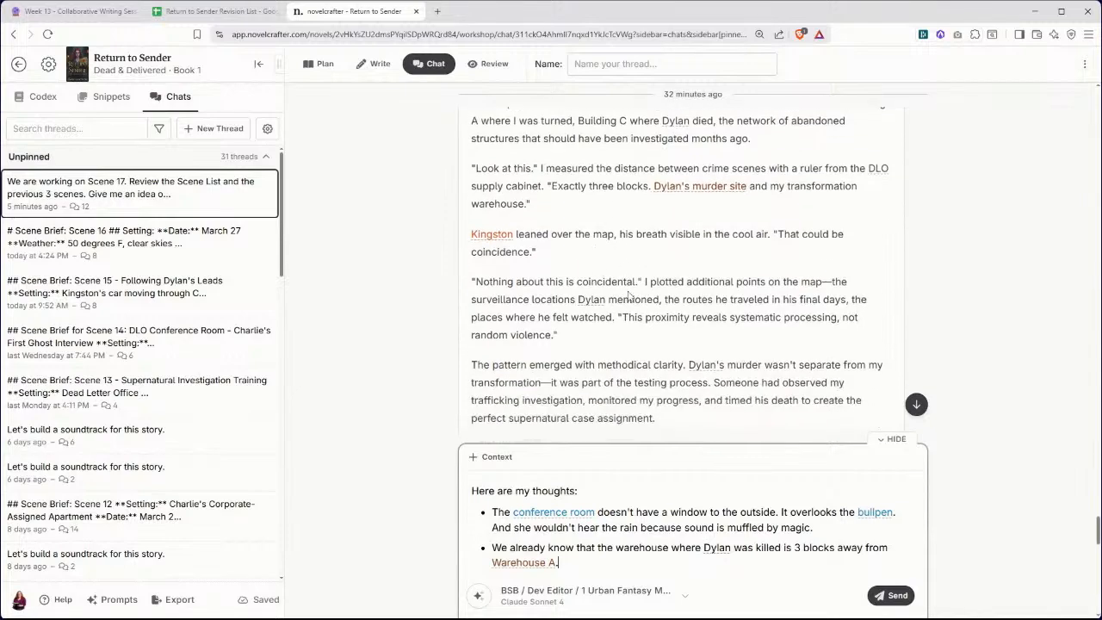
scroll(655, 292, "down", 1)
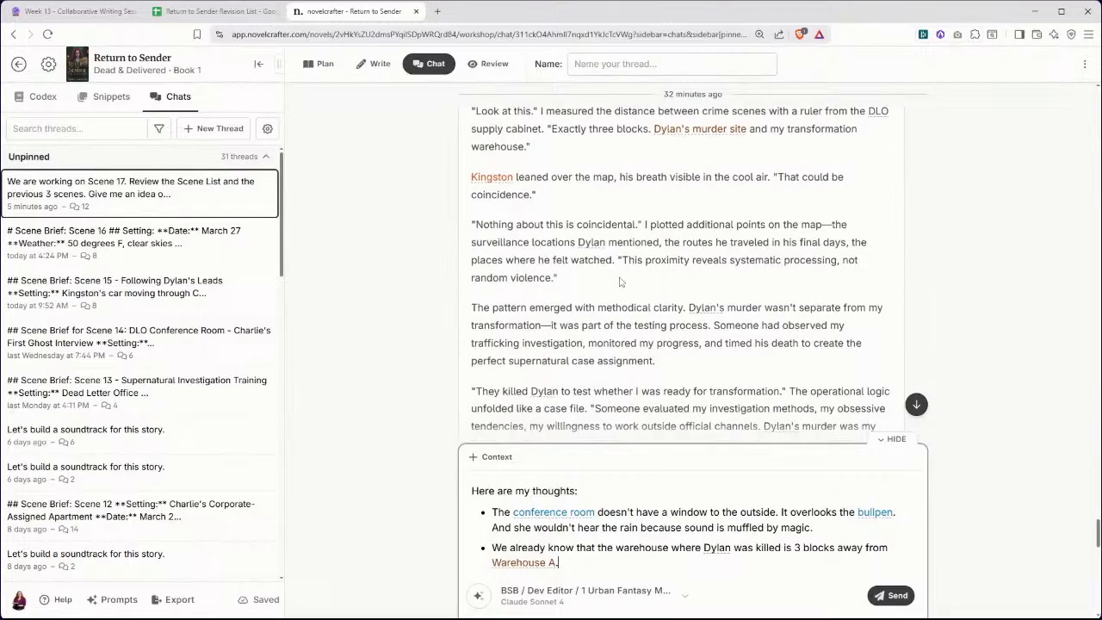
scroll(677, 258, "down", 1)
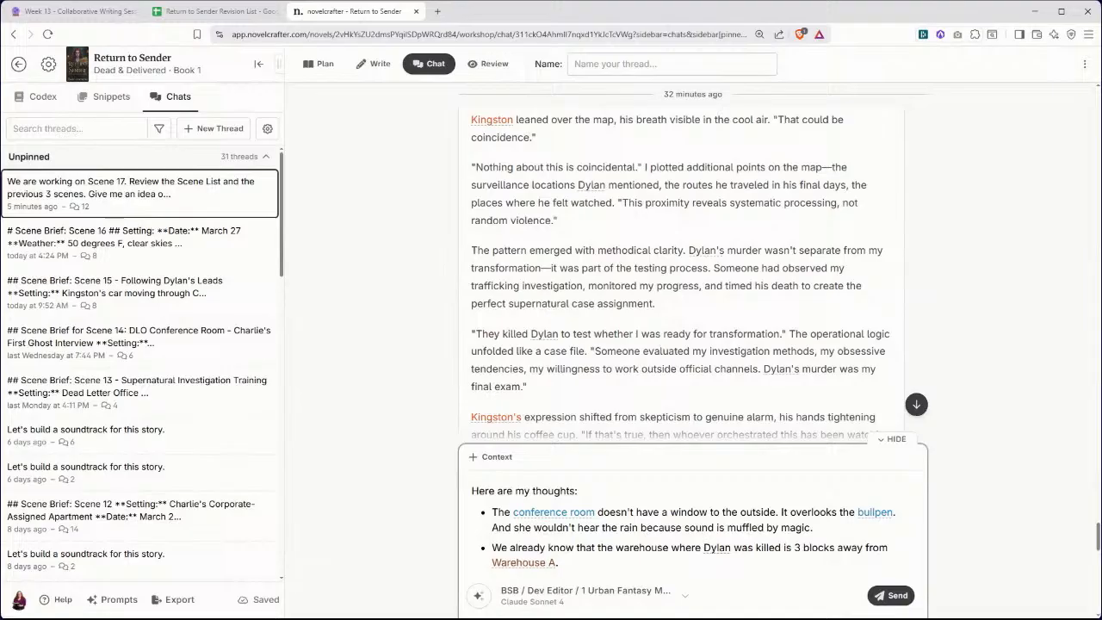
scroll(645, 298, "down", 1)
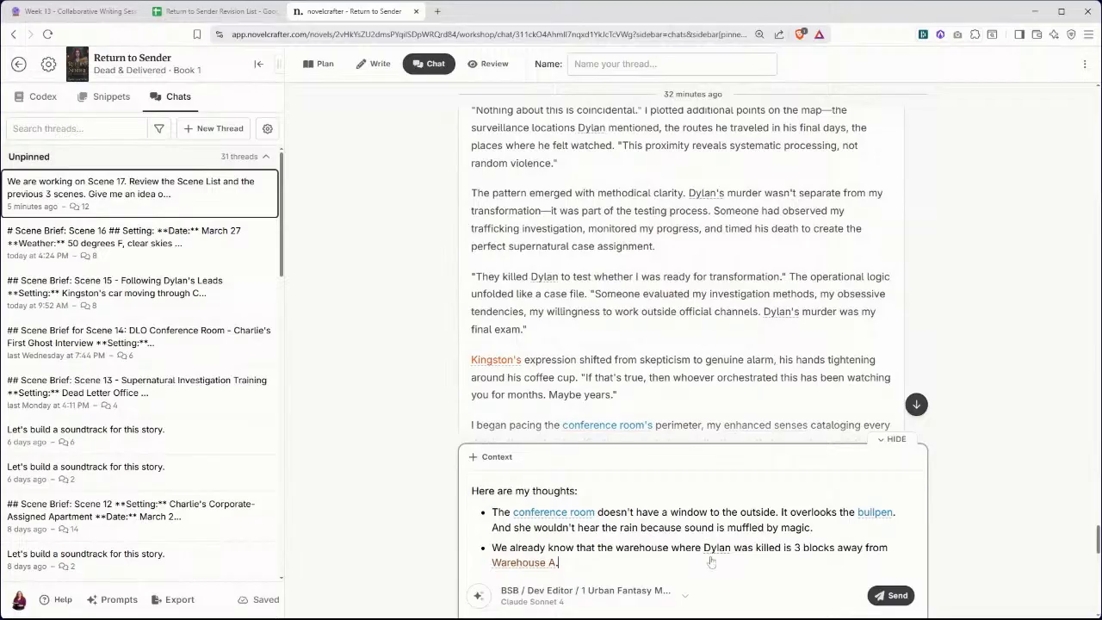
key("Return")
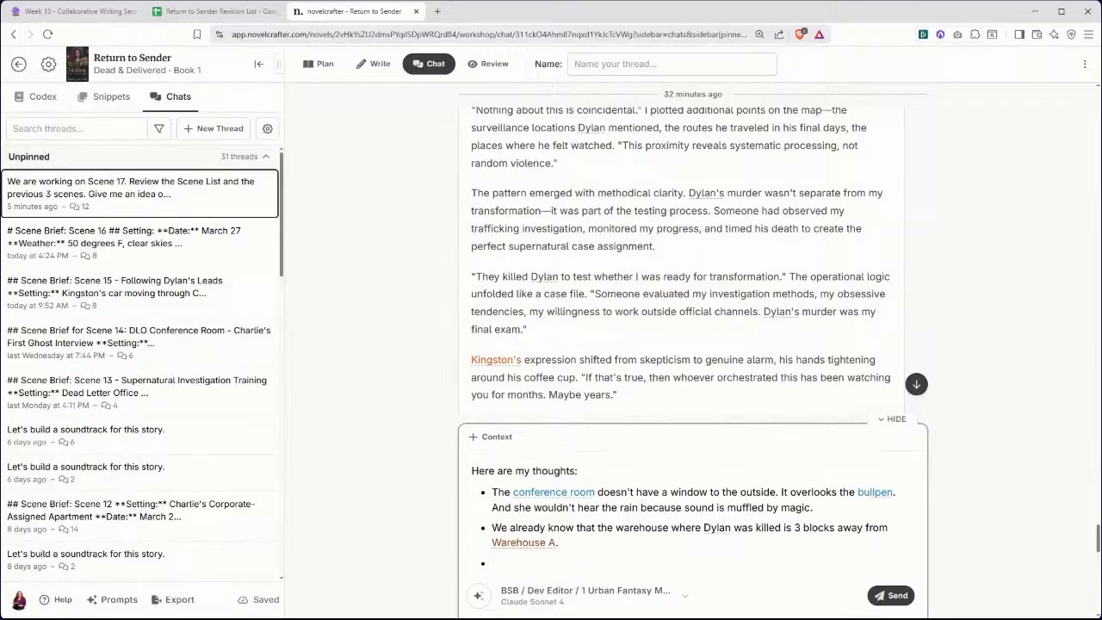
type("They killed Dylan long before")
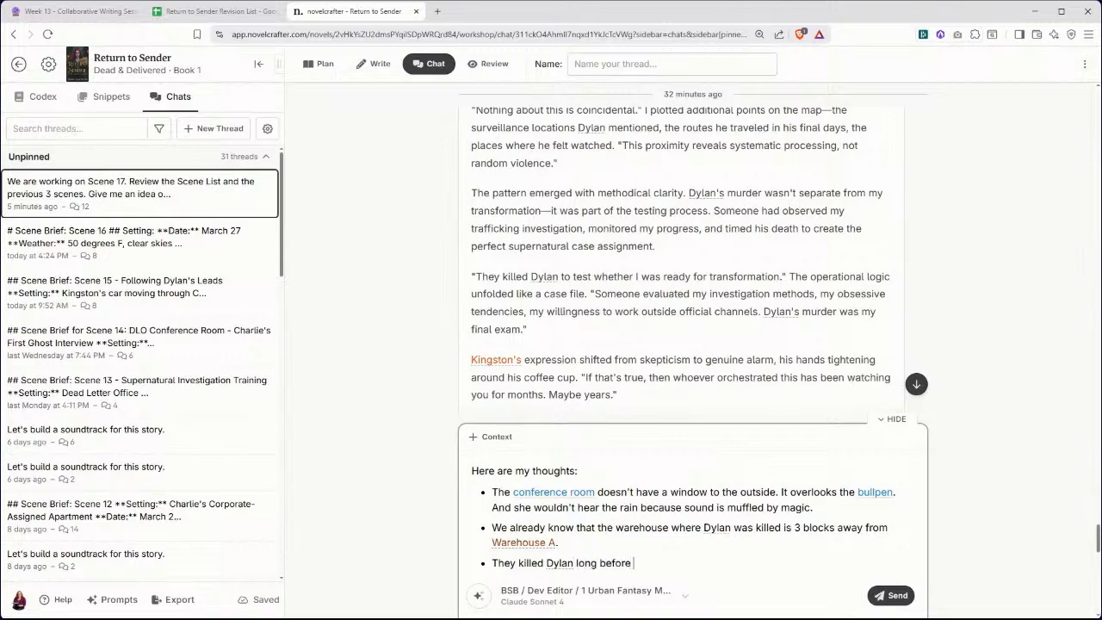
type(" Charlie became a vampire")
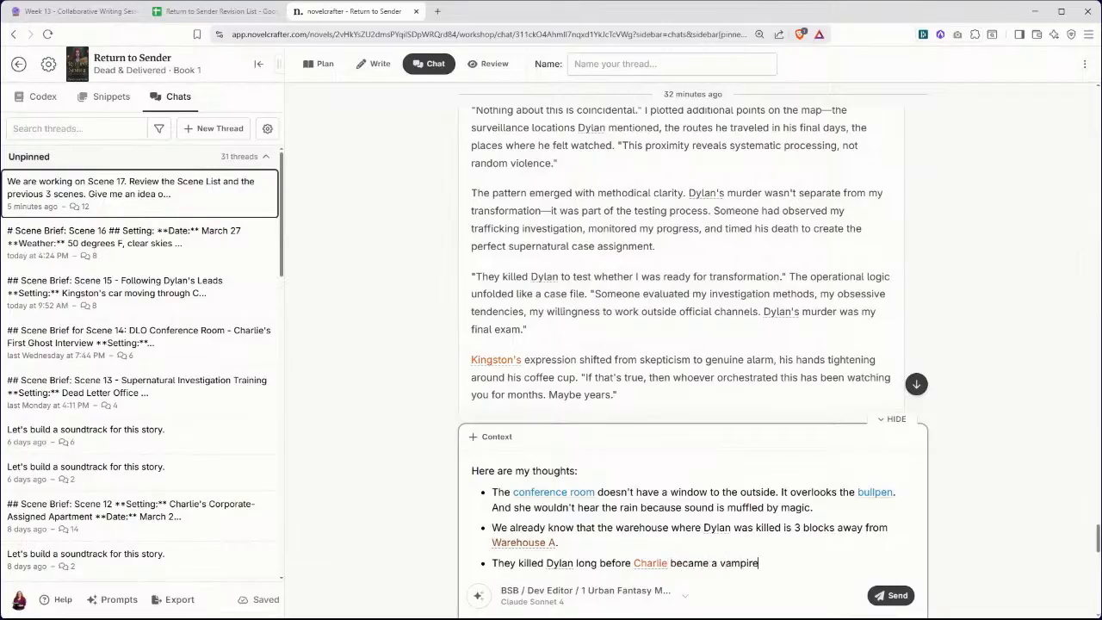
type(". This doesn't make s")
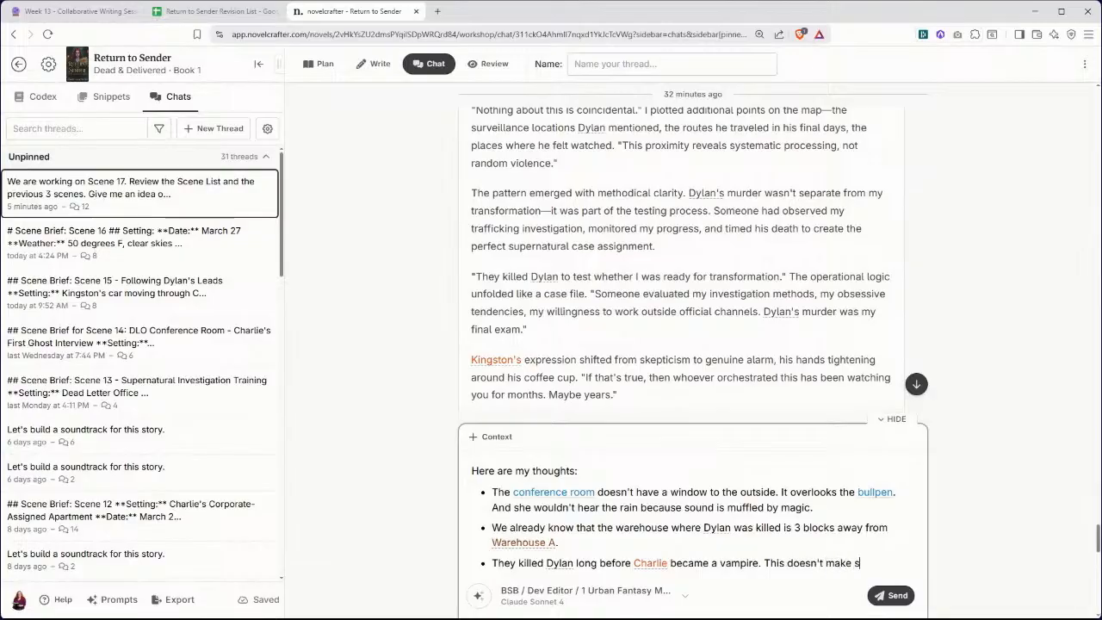
type("ense.")
- Read the victim selection passage, add the bullet "Dylan was not connected to the trafficking case." and send the feedback
scroll(589, 287, "down", 2)
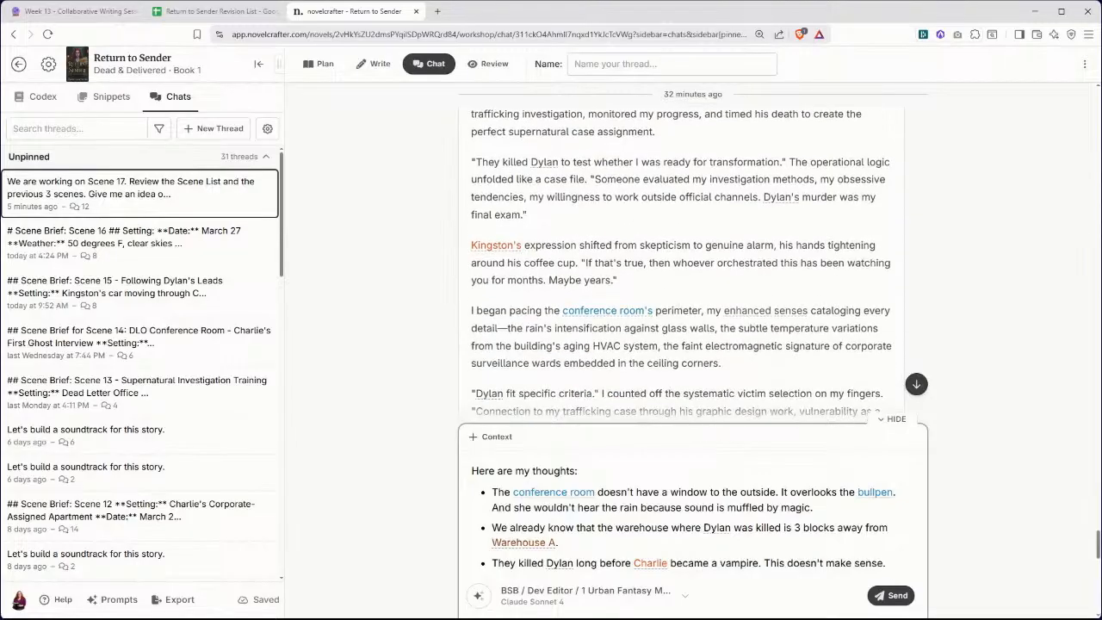
scroll(645, 285, "down", 1)
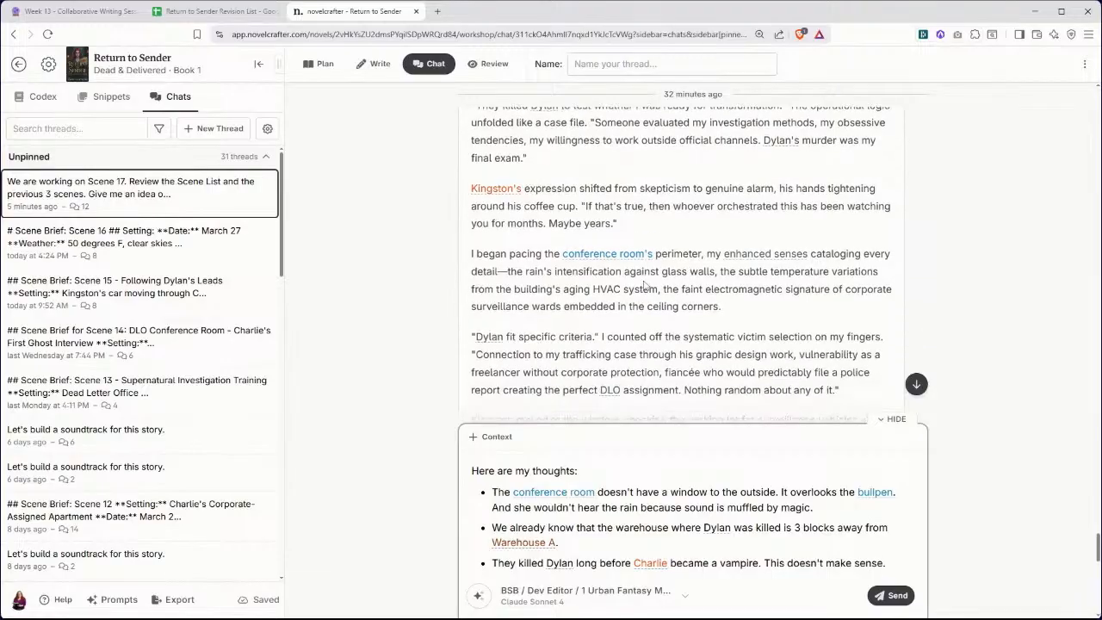
scroll(588, 291, "down", 1)
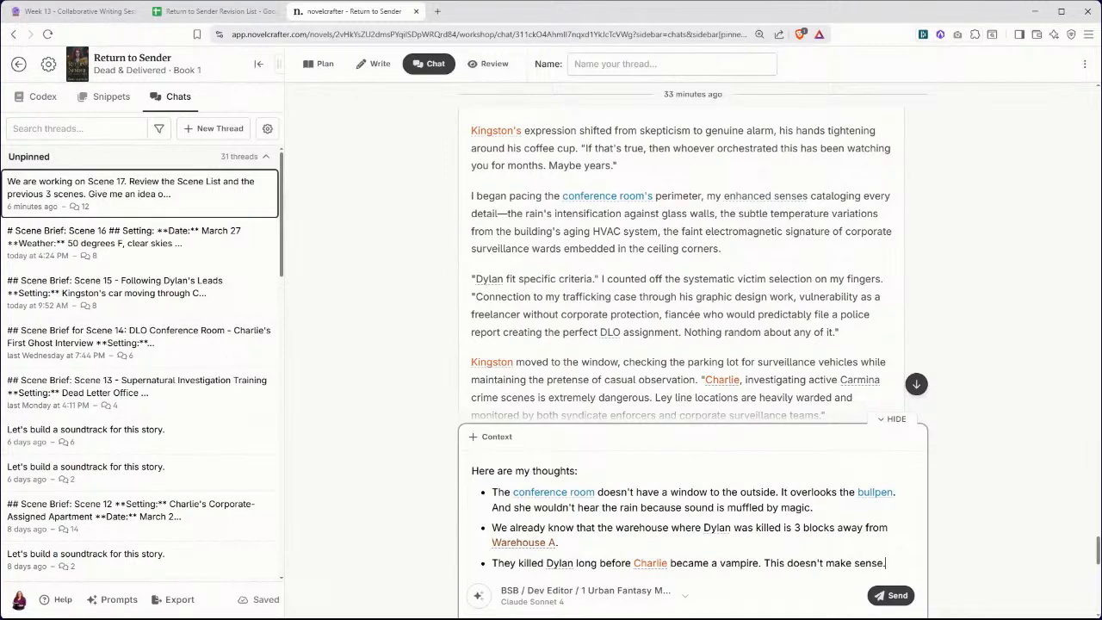
key("Return")
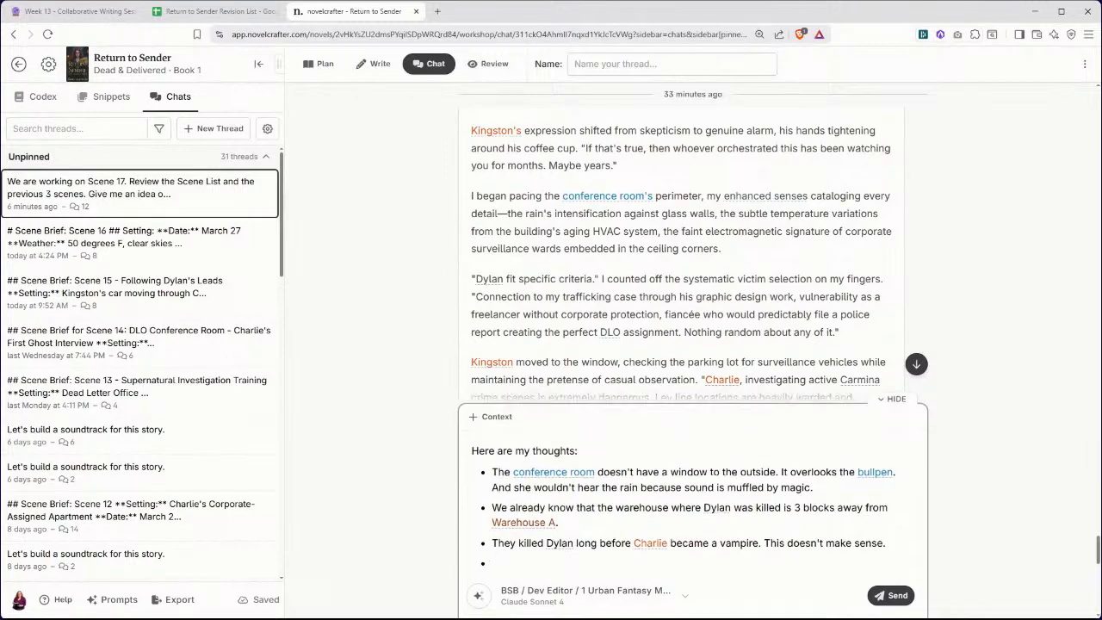
type("Dylan was not connected to the")
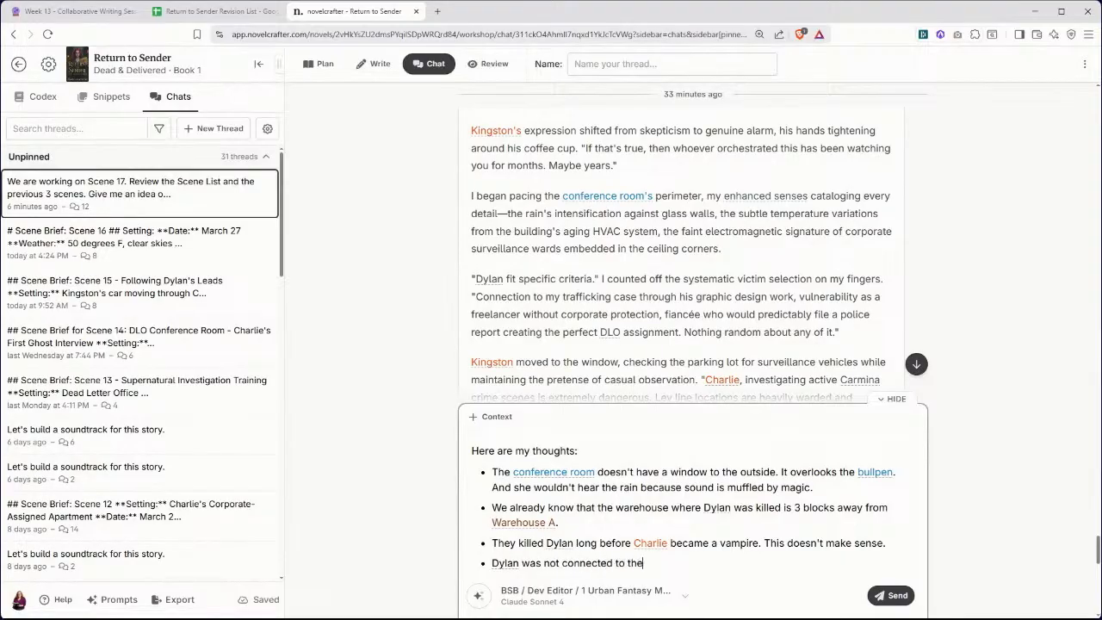
type(" trafficking case.")
left_click(892, 595)
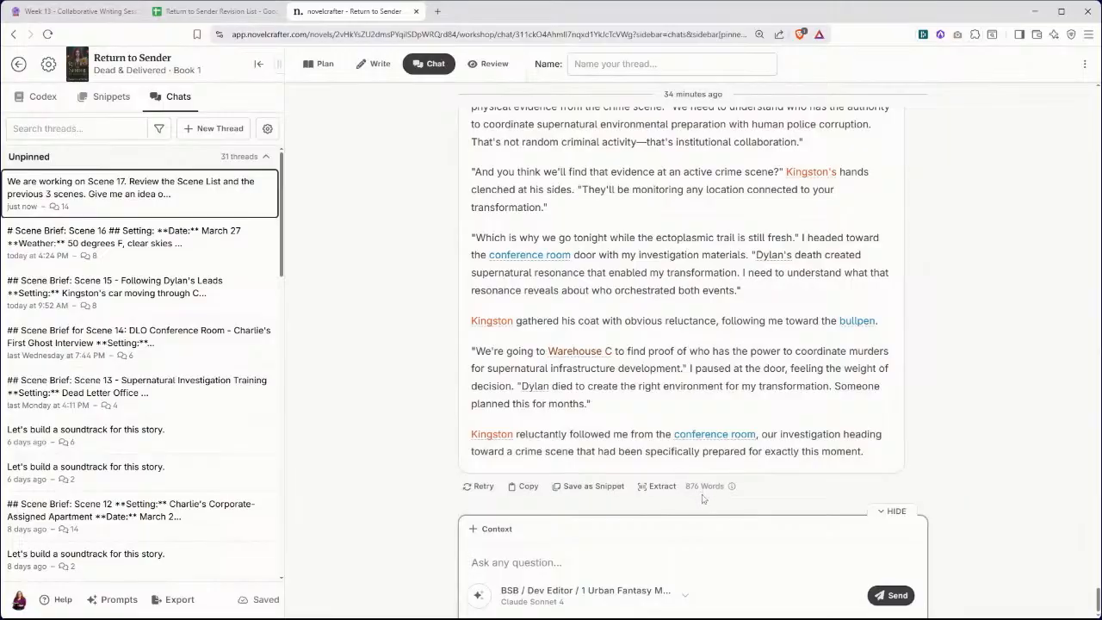
- Check the Chapter 17 manuscript, reopen the full Scene 17 chat thread, and look over the end of the newly revised scene
left_click(380, 62)
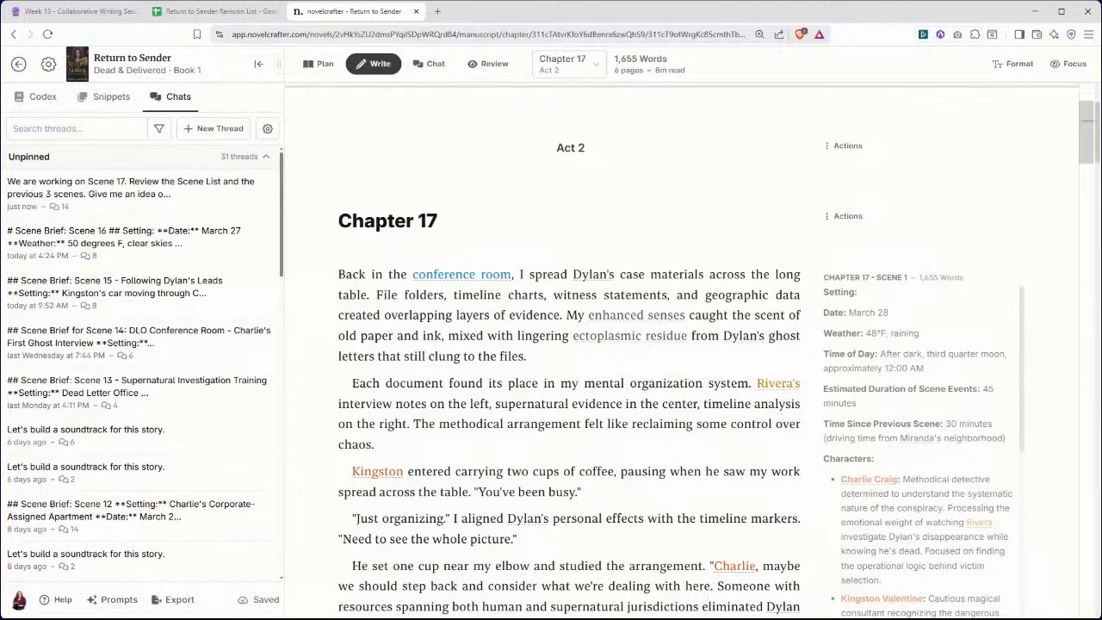
left_click(197, 191)
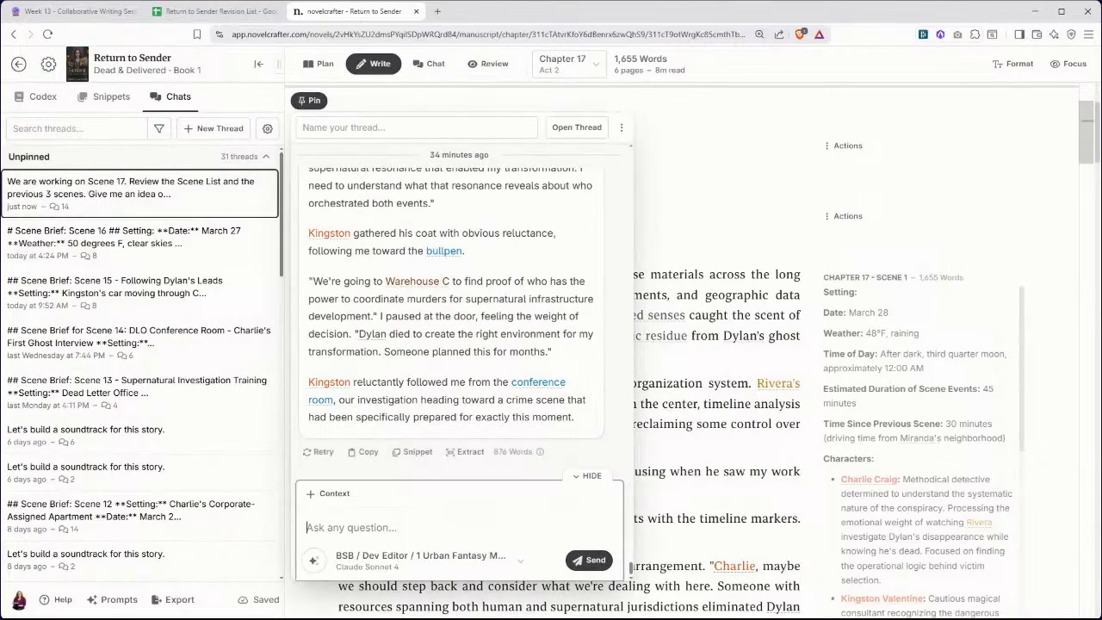
left_click(577, 128)
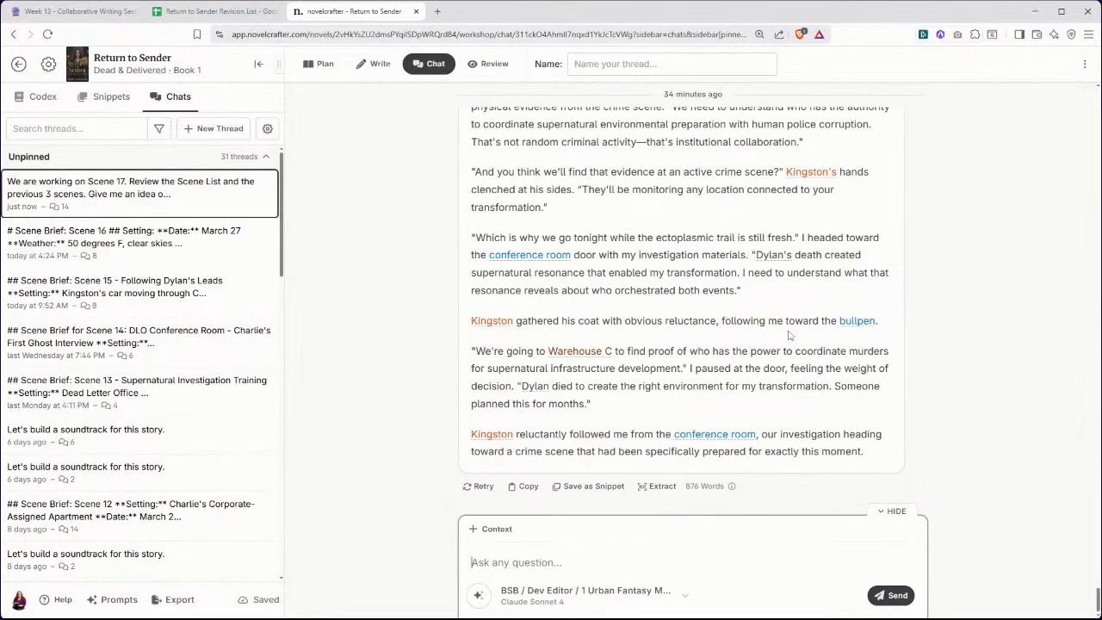
scroll(681, 302, "up", 1)
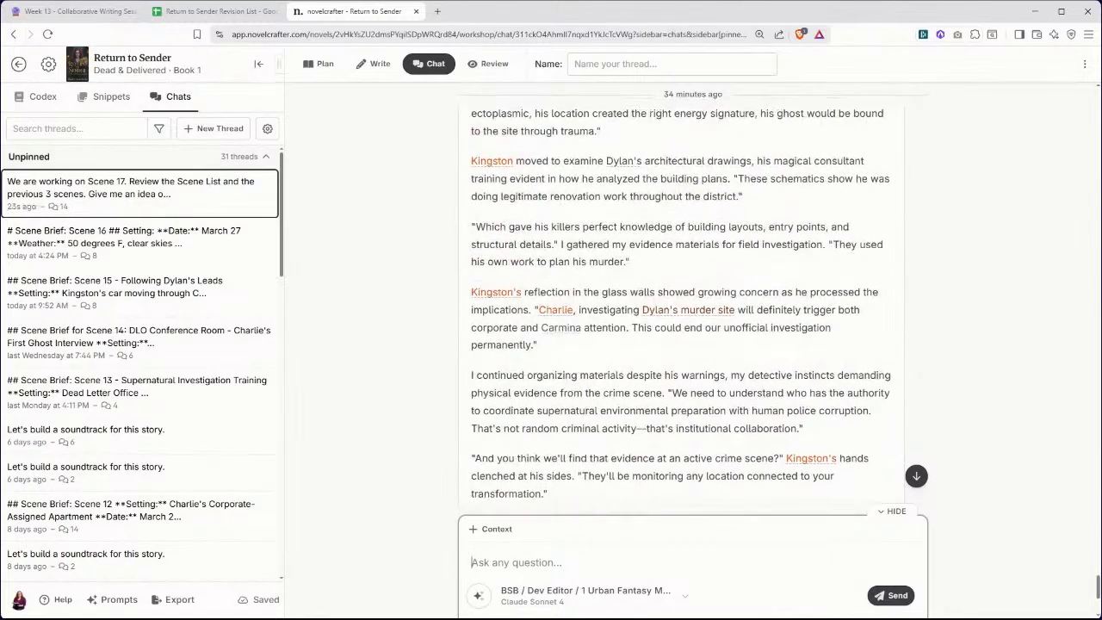
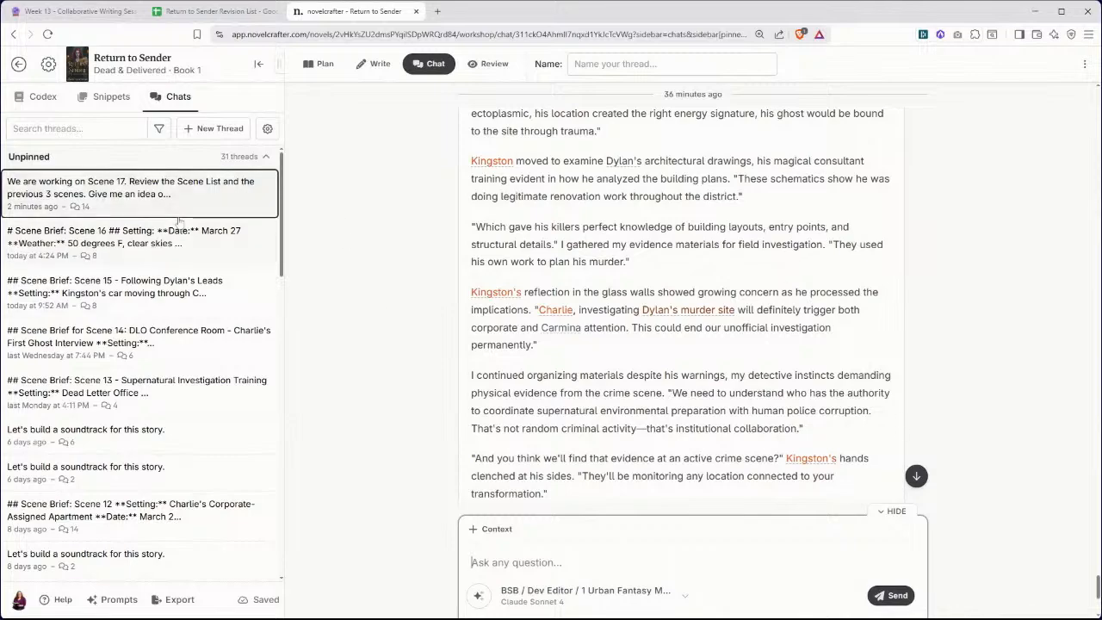
- Browse the saved snippets and view the scene briefs for Scene 1 and Scene 17
left_click(111, 96)
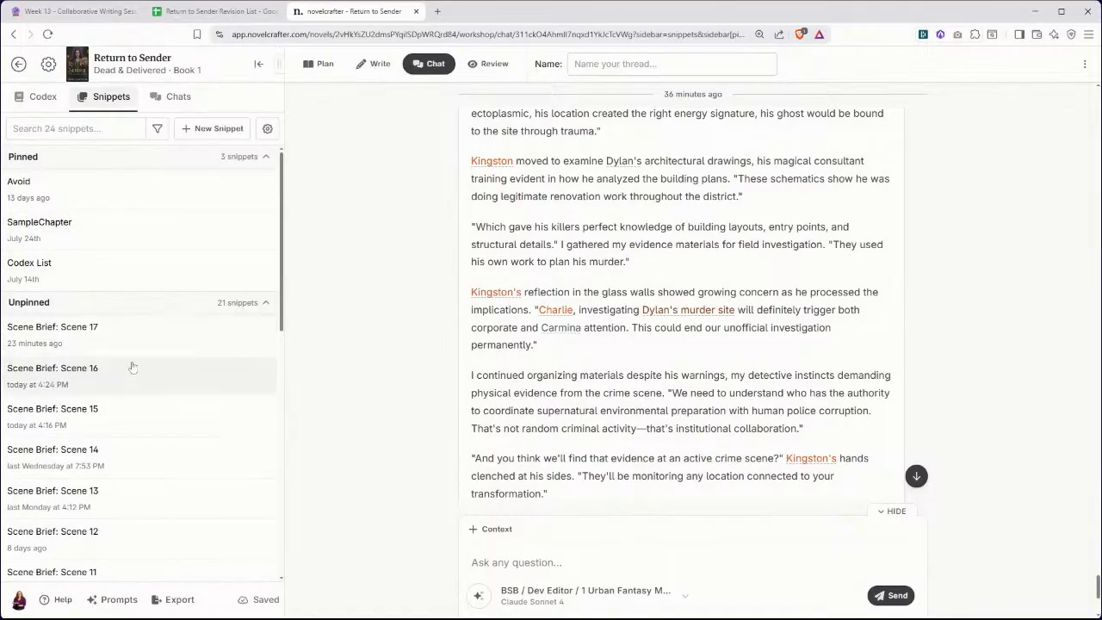
scroll(92, 444, "down", 1)
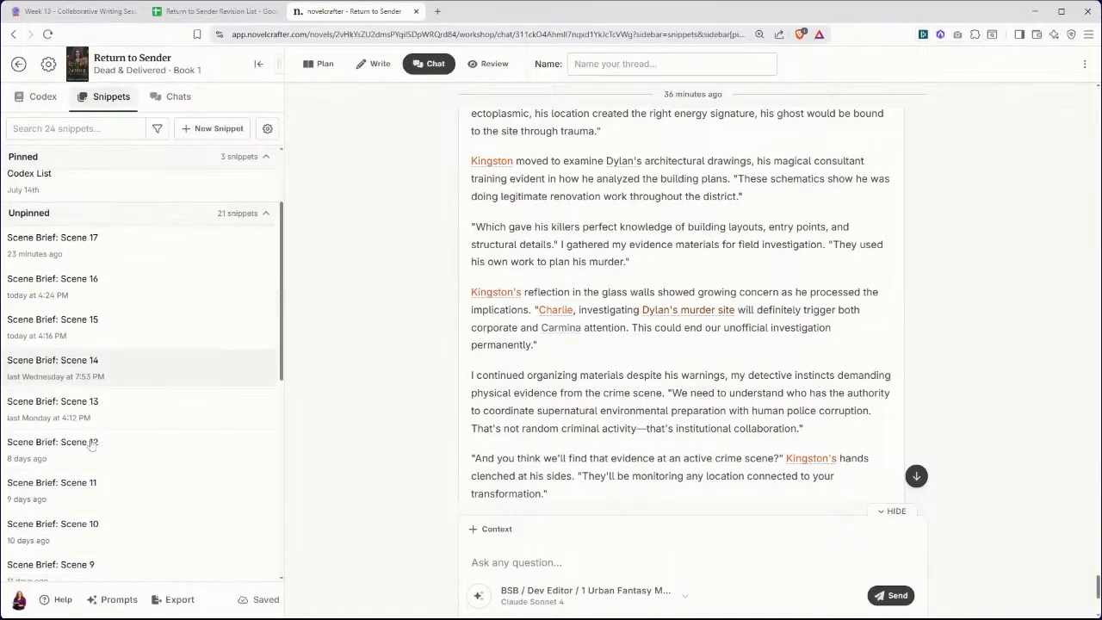
scroll(92, 443, "down", 6)
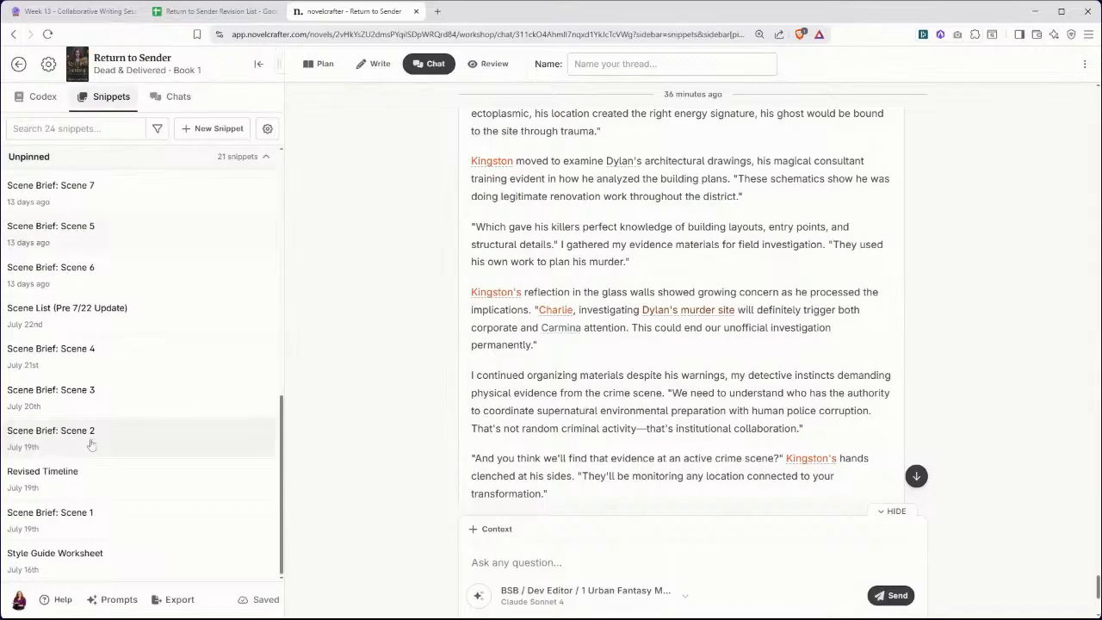
left_click(69, 517)
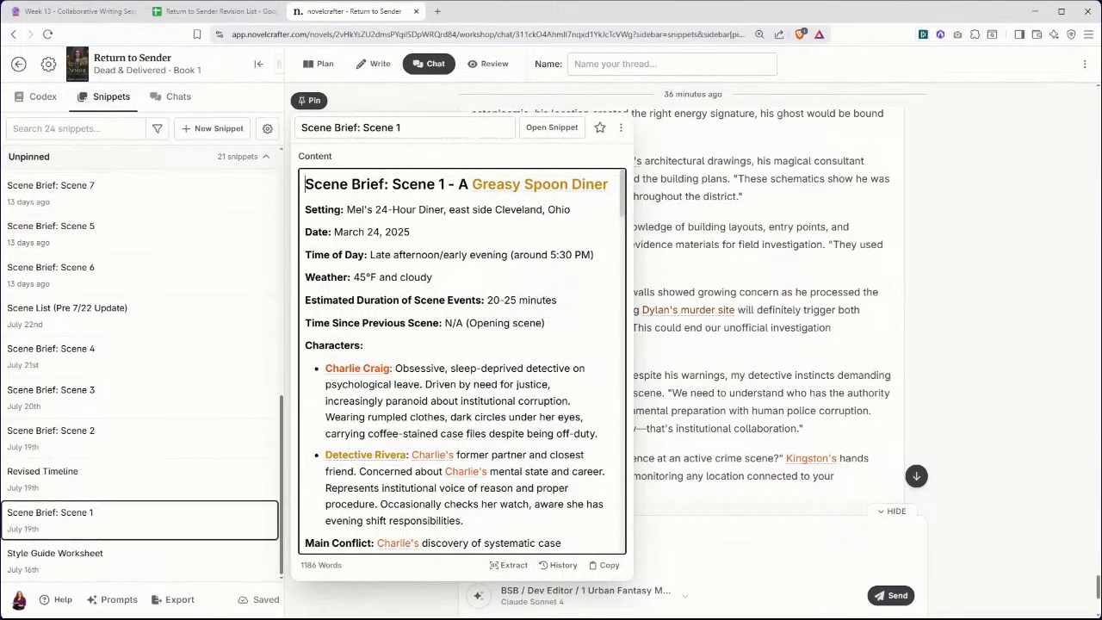
left_click(86, 534)
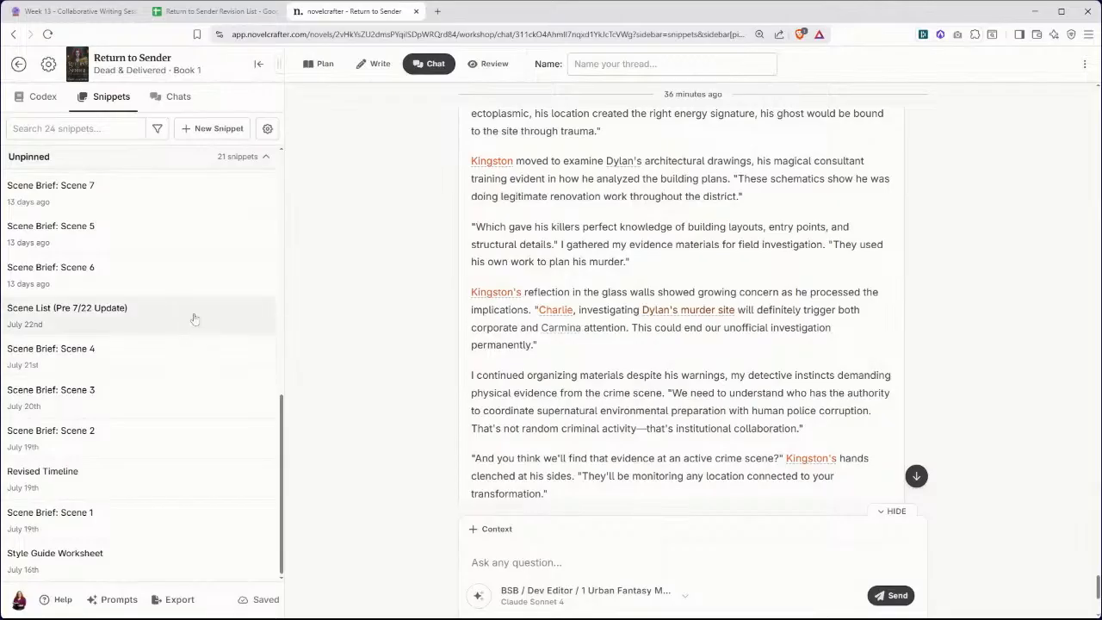
scroll(172, 327, "up", 10)
left_click(117, 345)
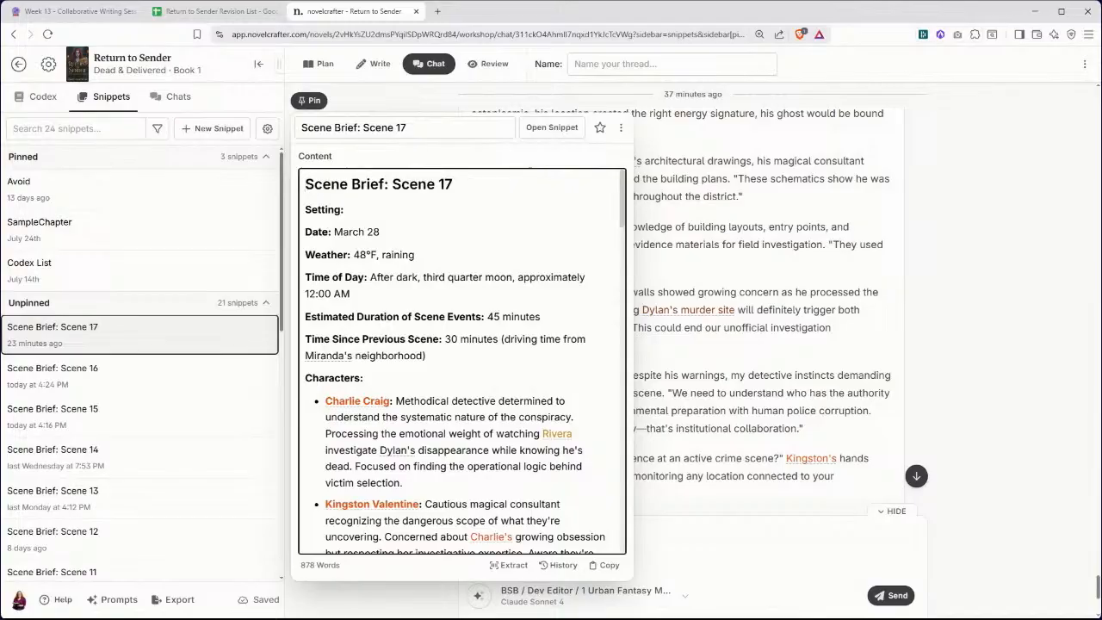
left_click(197, 342)
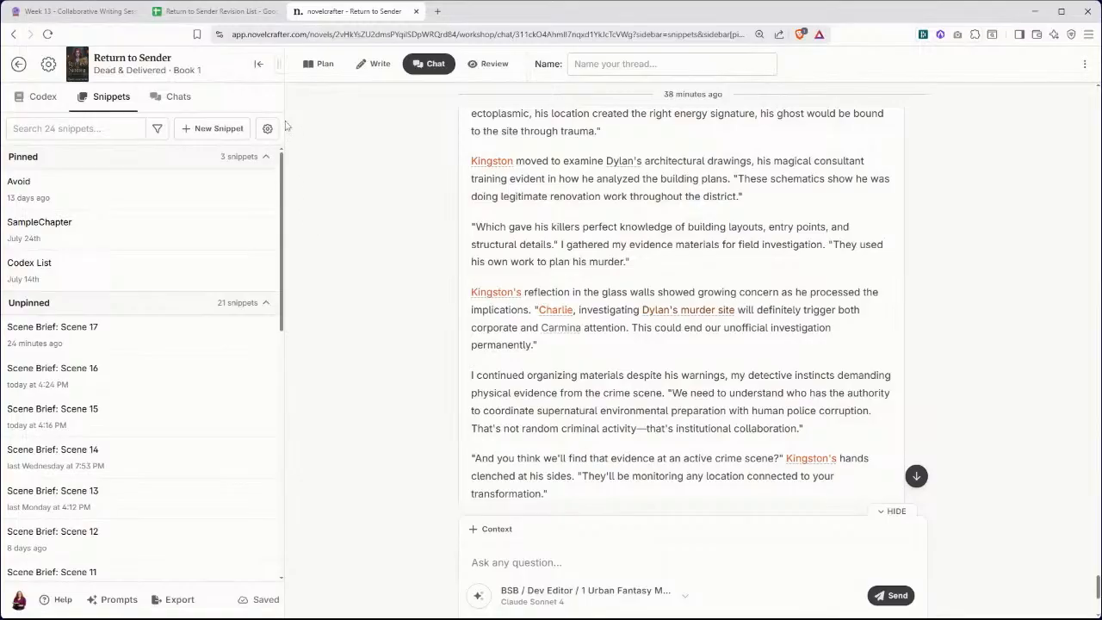
- Switch to the Week 13 - Collaborative Writing Session page in Notion and view the session overview at its beginning
left_click(95, 12)
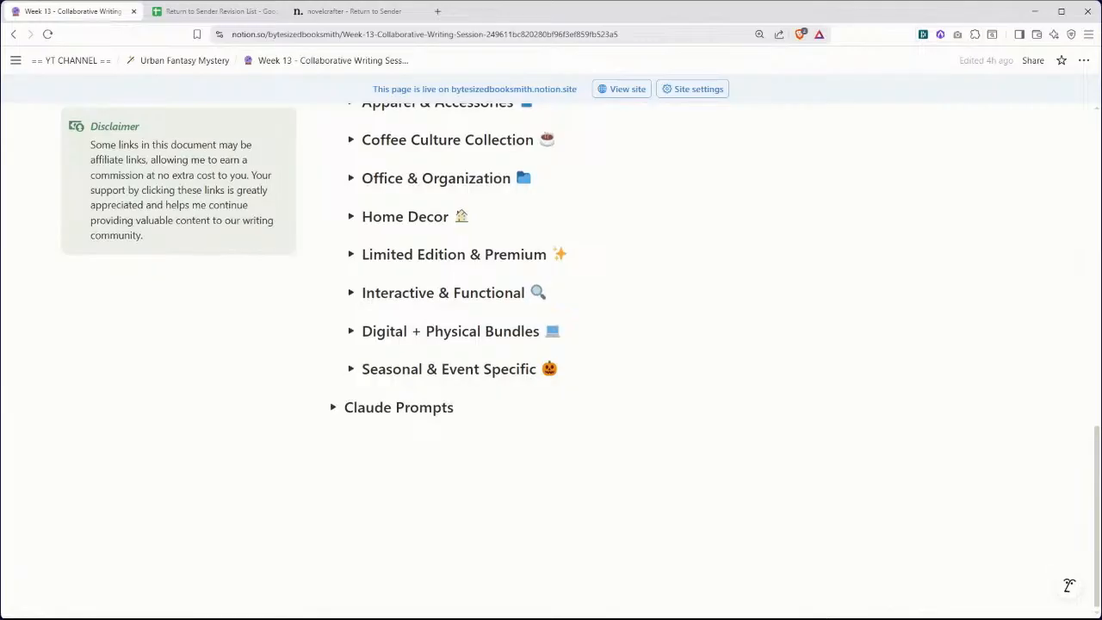
scroll(551, 362, "up", 10)
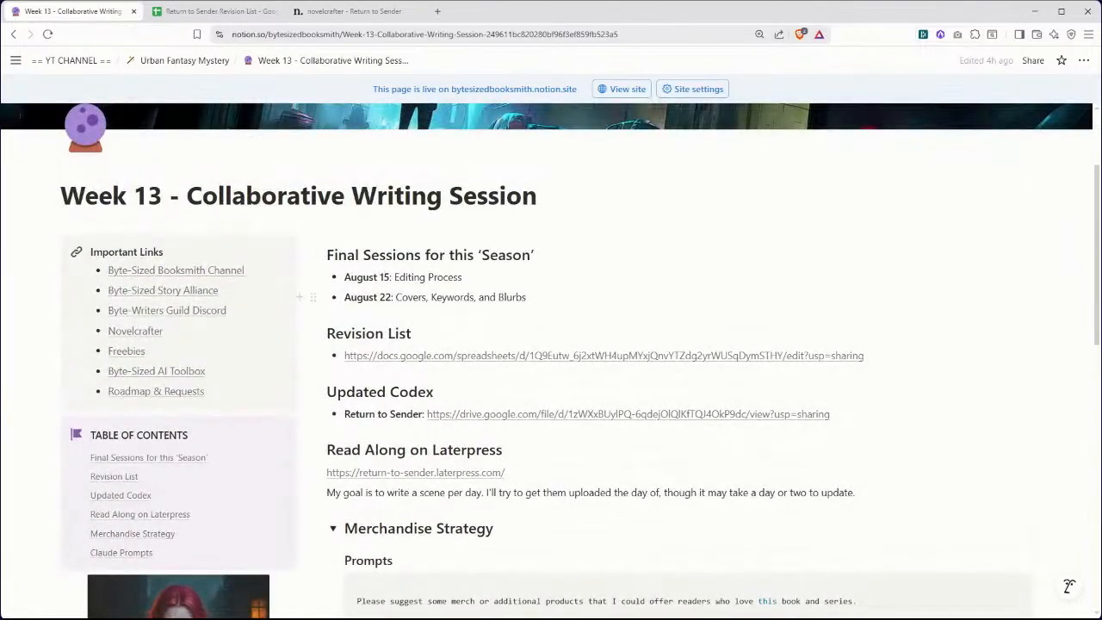